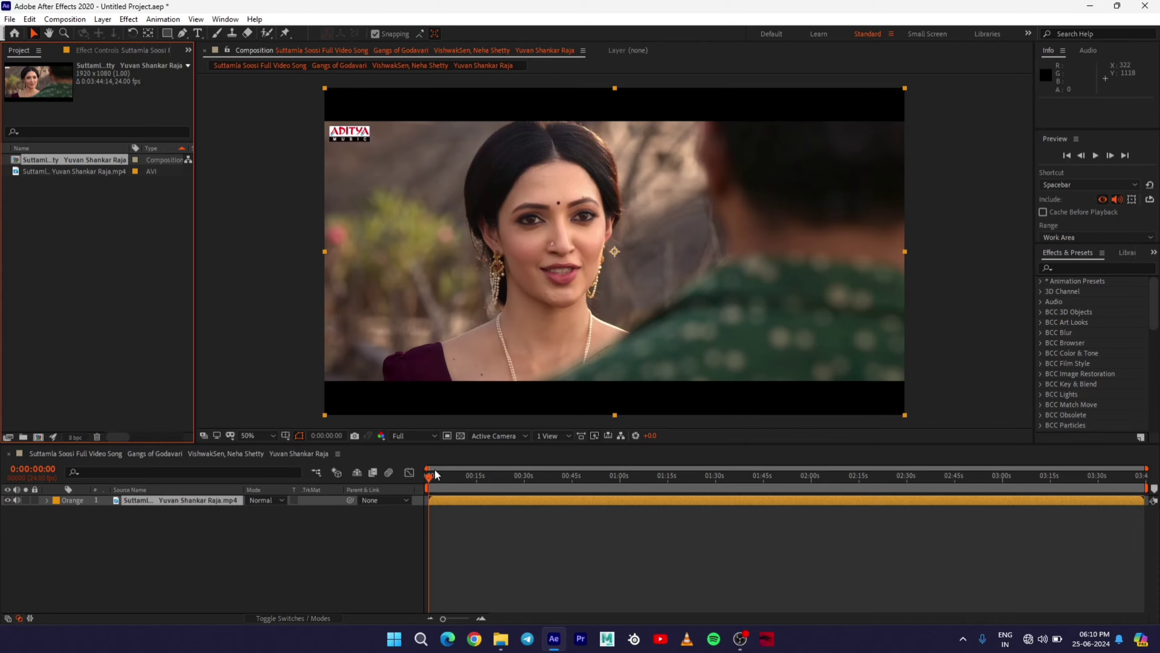
- Move the current time to 0:00:56:18, in the banana-cart shot, as the starting frame of the clip
drag(433, 475, 611, 484)
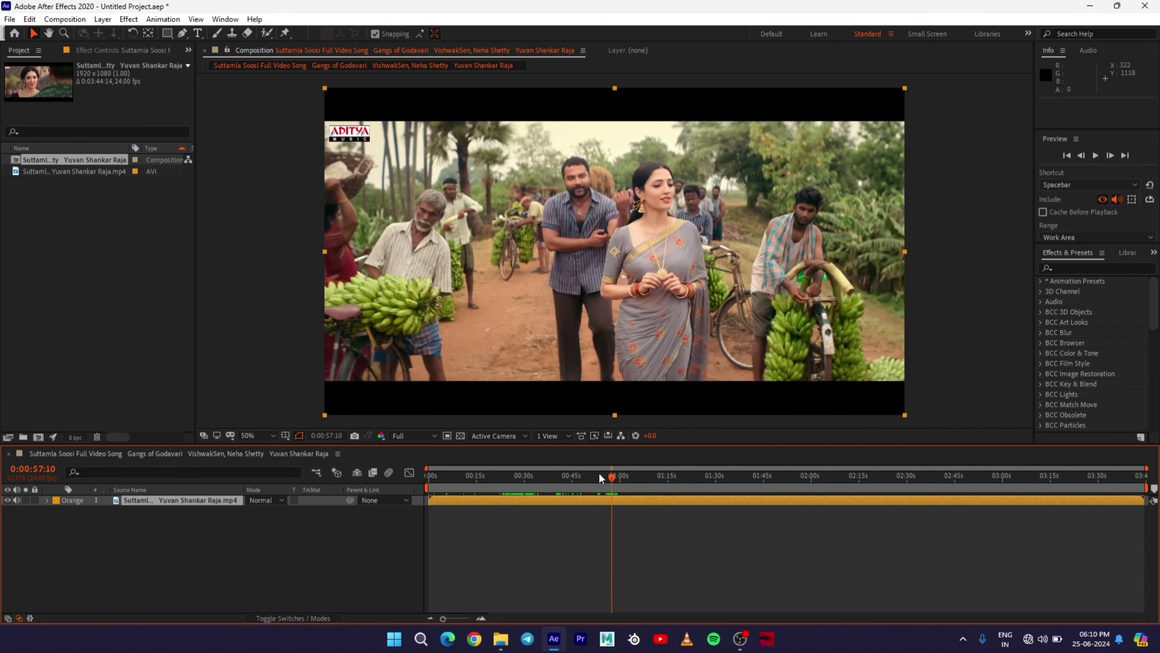
key(Page_Up)
key(Page_Up)
key(Page_Up)
key(Page_Up)
key(Page_Up)
key(Page_Up)
key(Page_Up)
key(Page_Up)
key(Page_Up)
key(Page_Up)
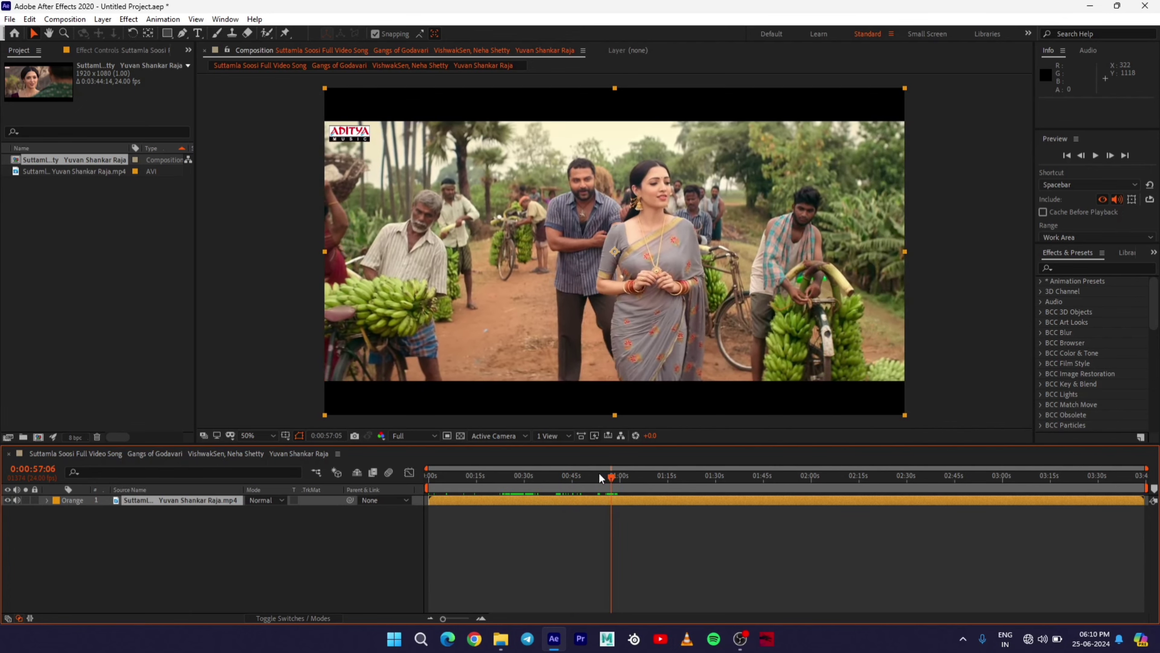
key(Page_Up)
key(Page_Up)
key(Page_Up)
key(Page_Up)
key(Page_Up)
key(Page_Up)
key(Page_Up)
key(Page_Up)
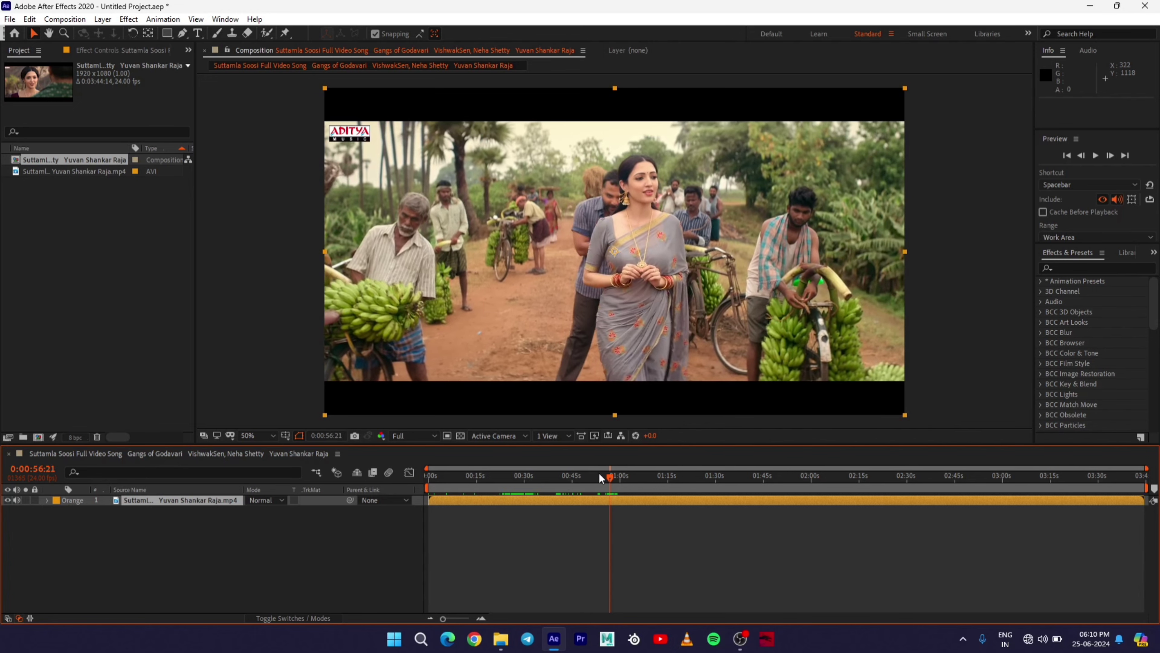
key(Page_Down)
key(Page_Down)
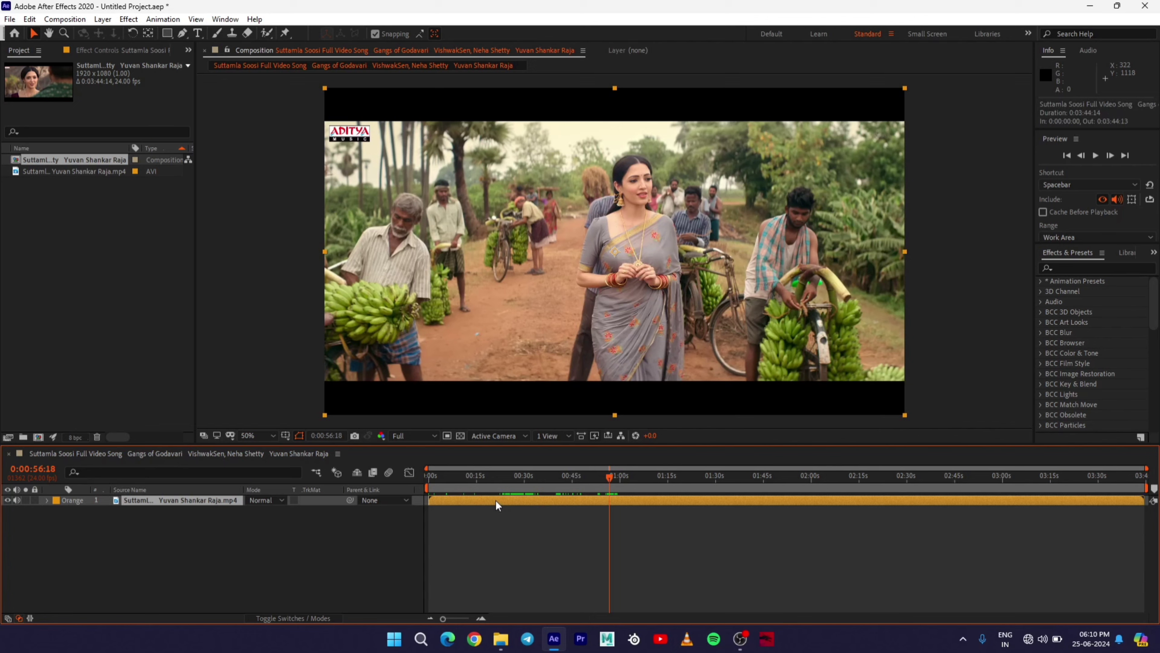
- Trim the beginning of the video layer at 0:00:56:18 and slide the remaining clip to the composition's start
key(ctrl+shift+d)
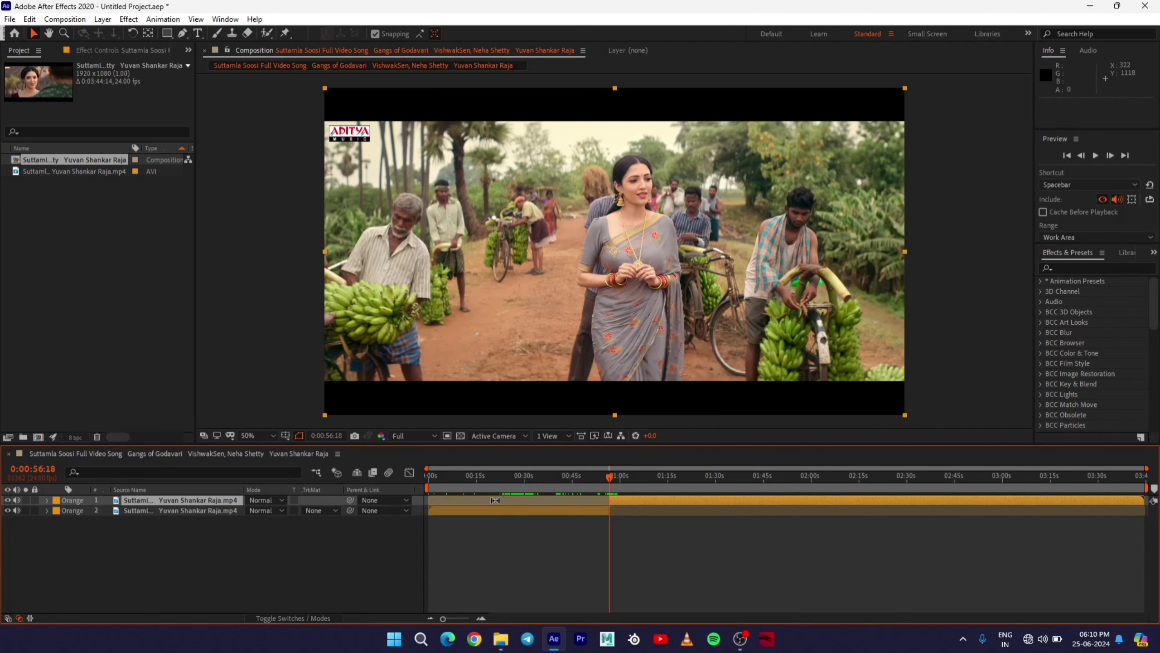
key(ctrl+z)
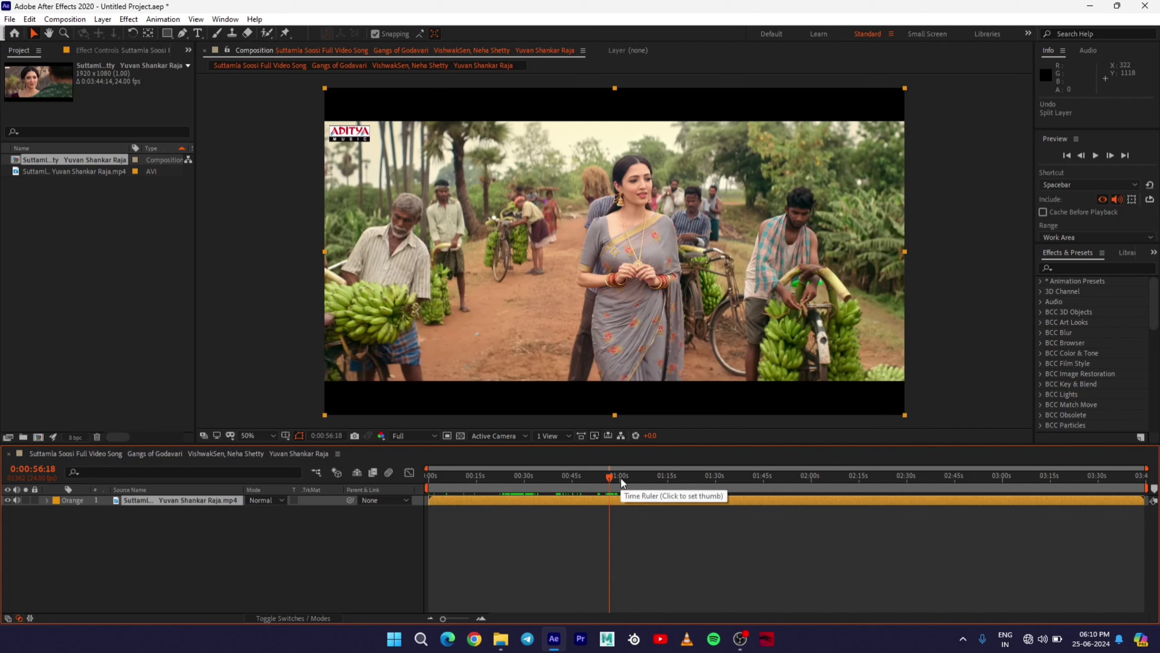
key(alt+bracketleft)
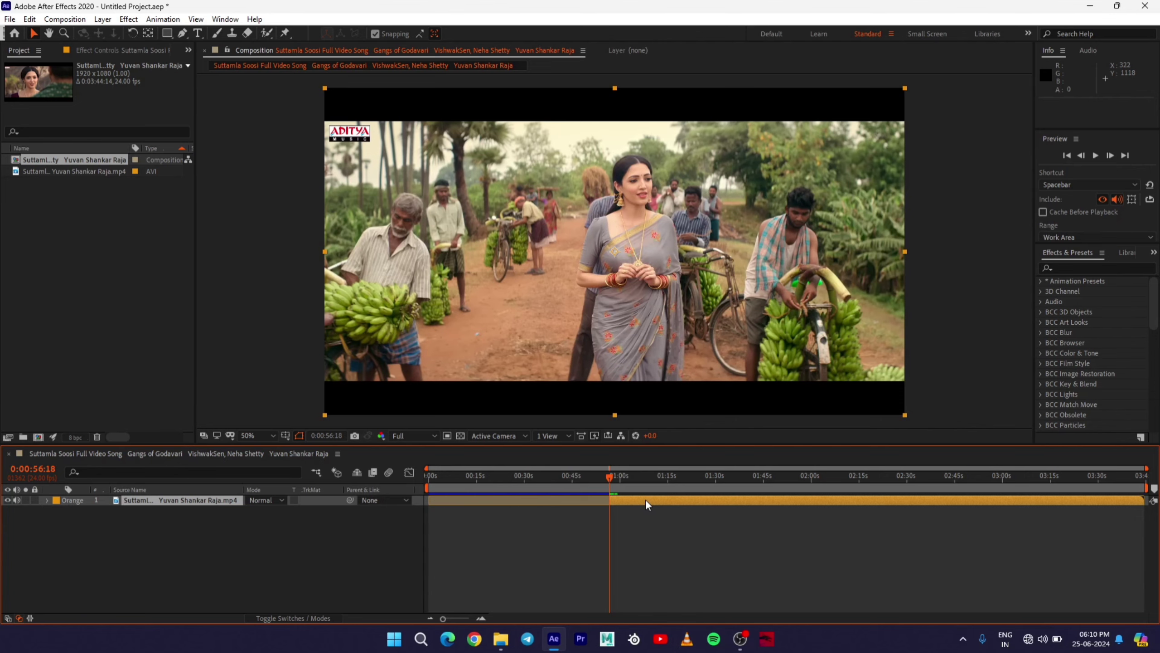
drag(645, 500, 462, 512)
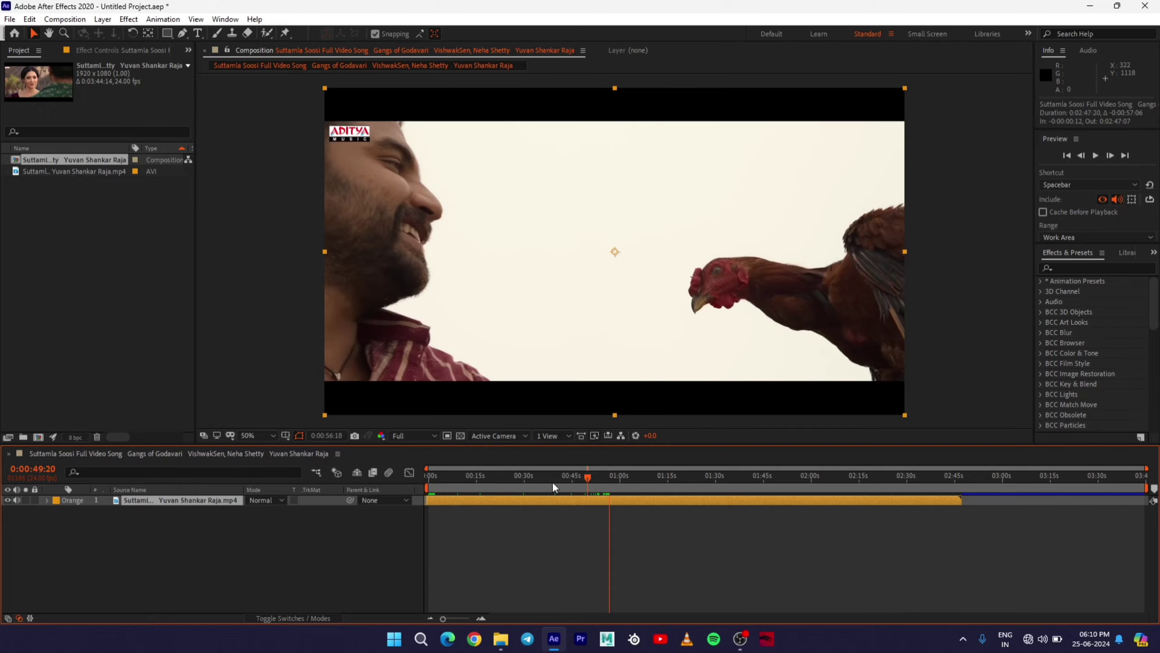
- Trim the video layer's end at 0:00:30:22 and trim the composition to a work area ending at that time
drag(552, 481, 526, 494)
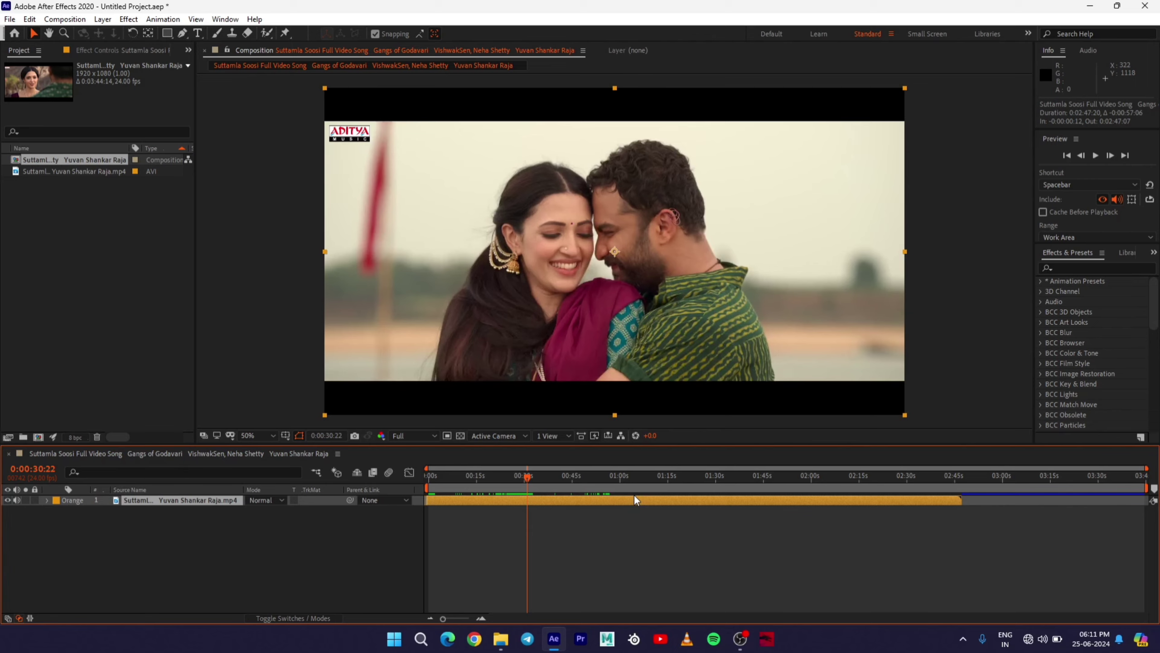
key(alt+bracketright)
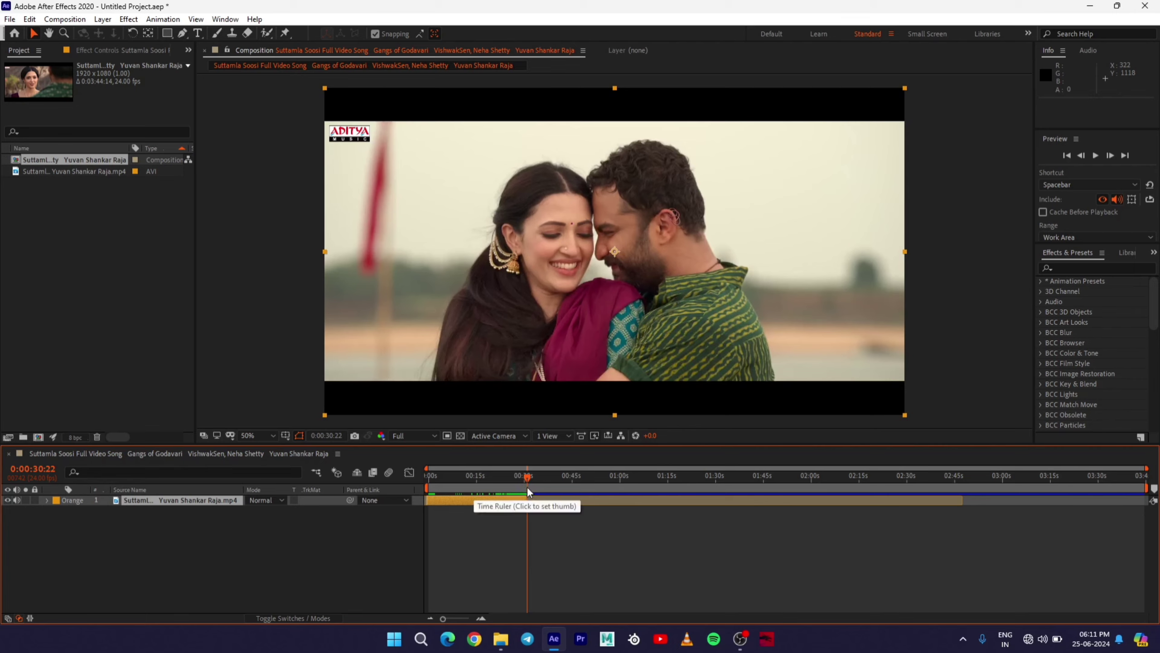
key(n)
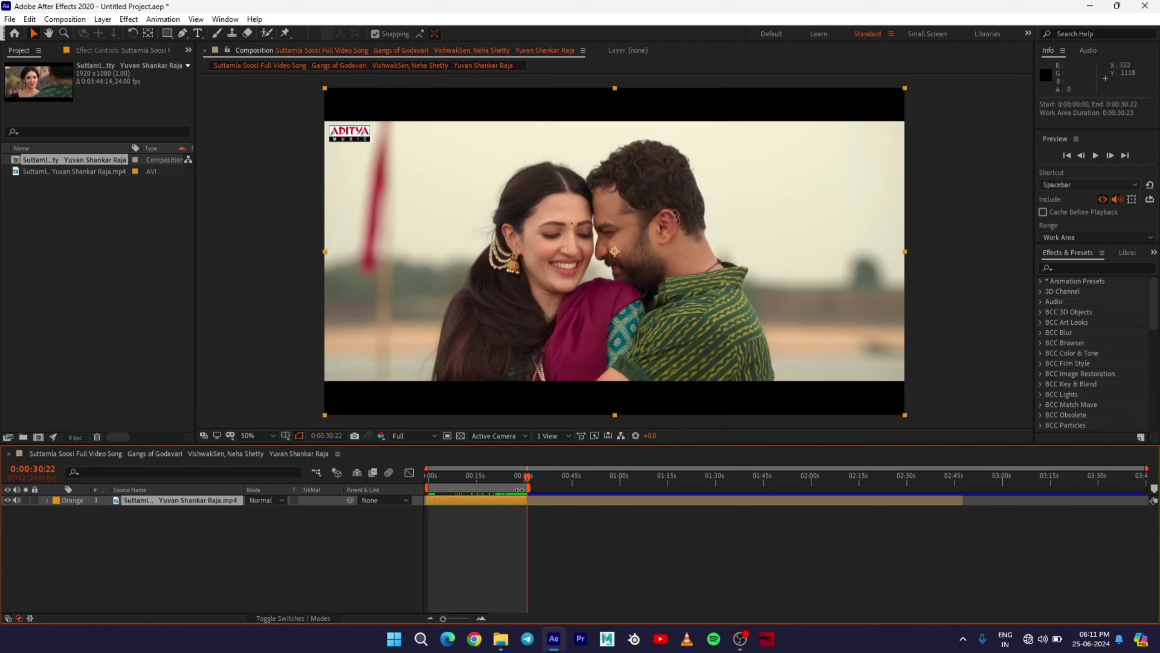
right_click(521, 490)
click(560, 526)
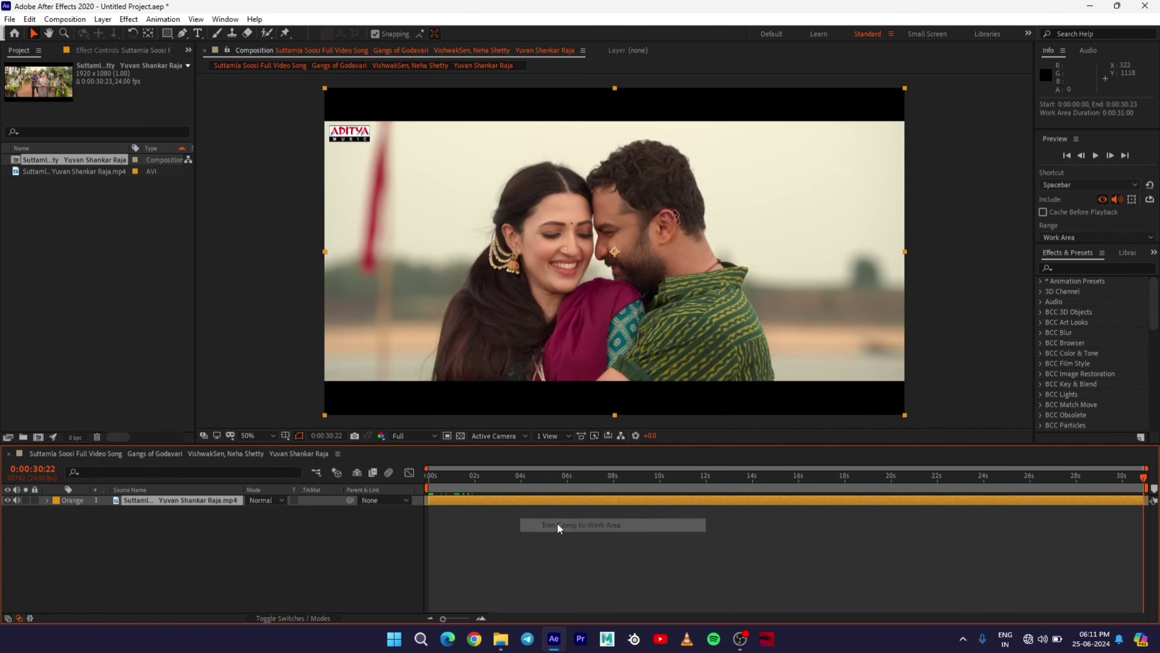
- Pre-compose the trimmed video layer as "Main Video", moving all attributes into the new composition
drag(718, 475, 433, 494)
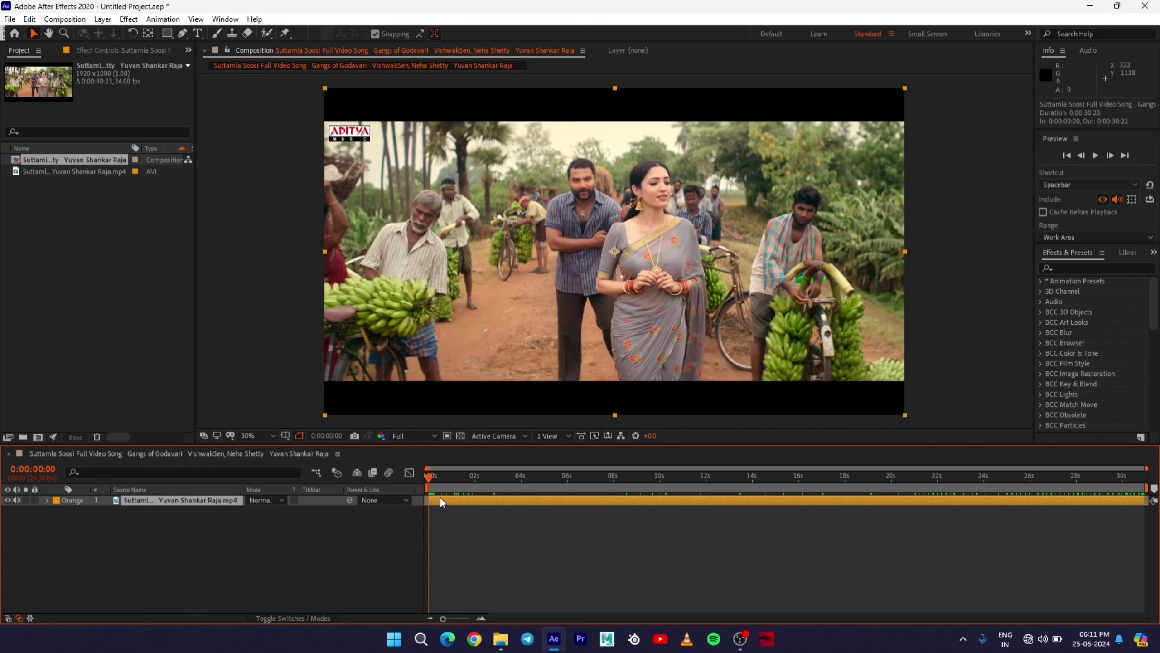
right_click(442, 499)
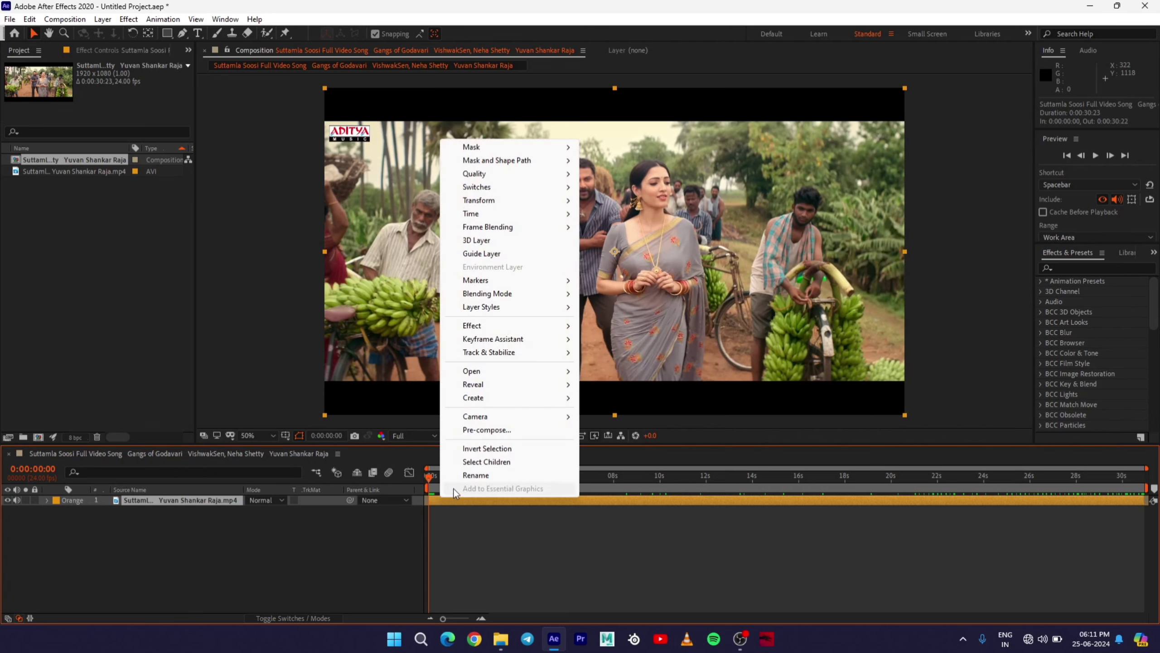
click(414, 514)
click(439, 502)
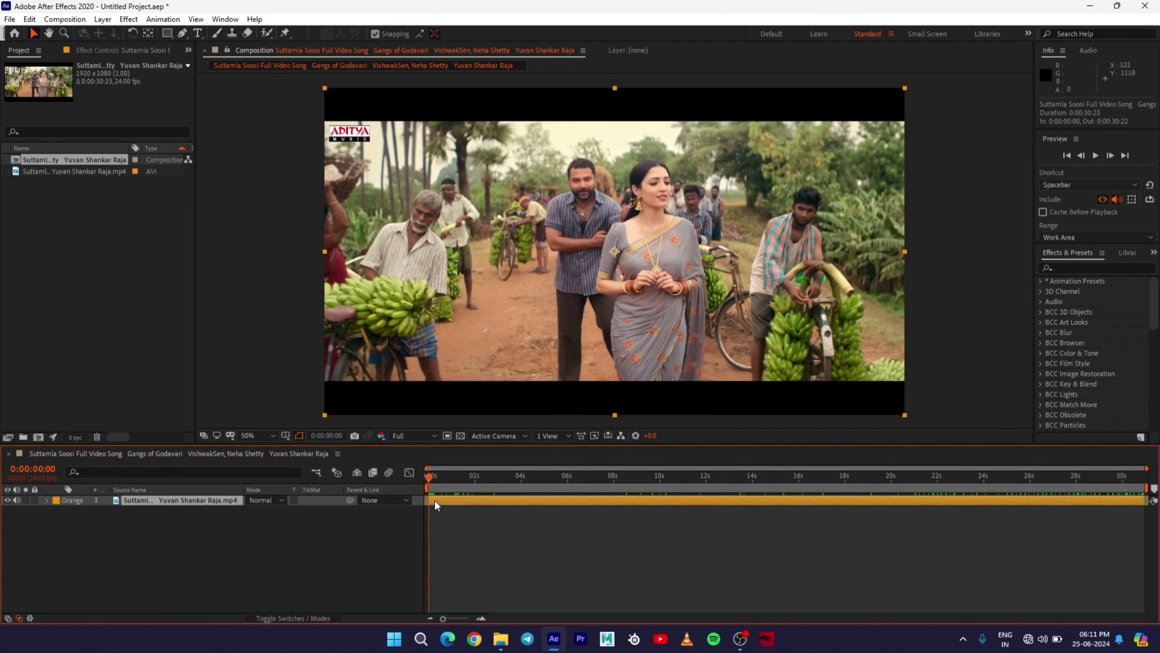
right_click(435, 500)
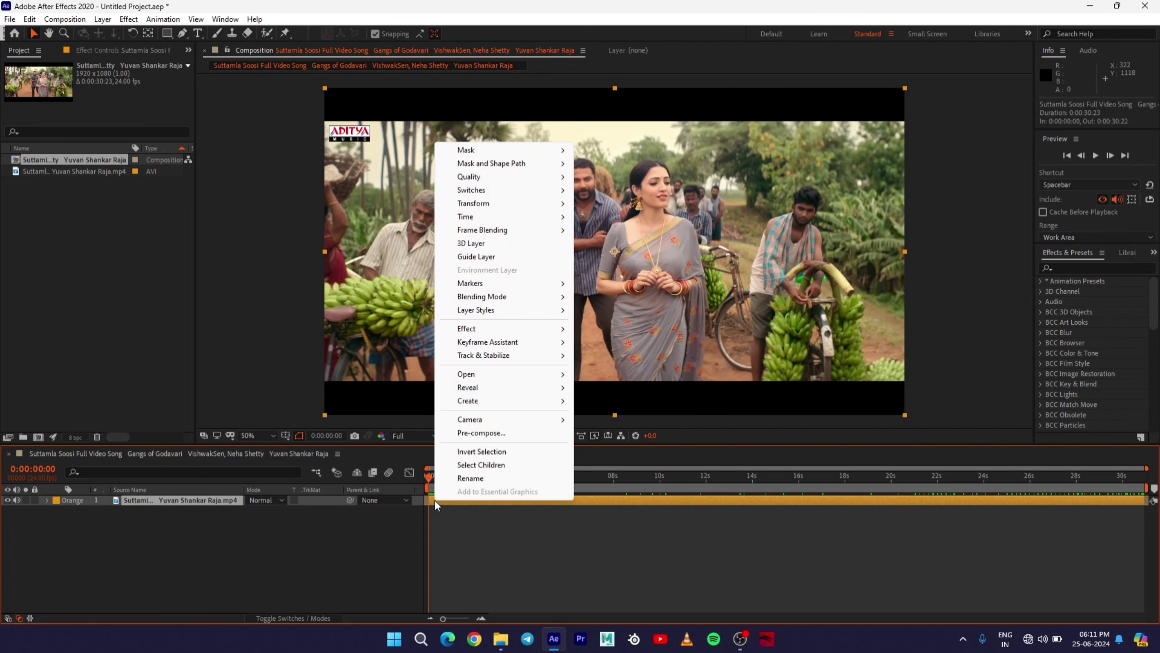
click(491, 434)
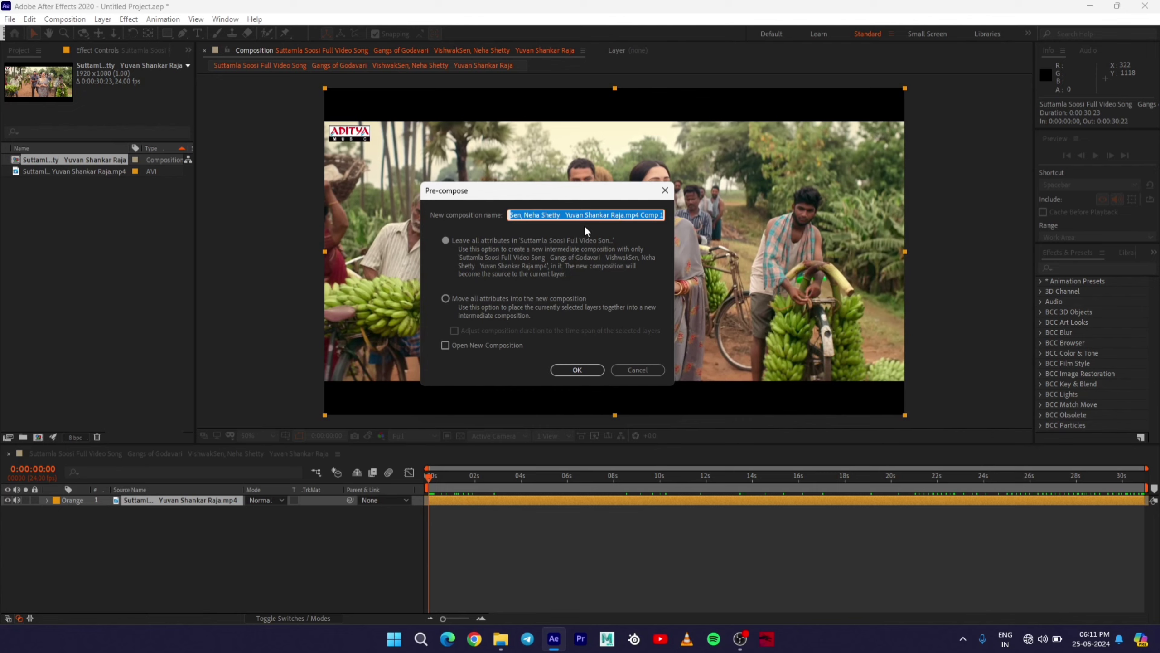
text(Main V)
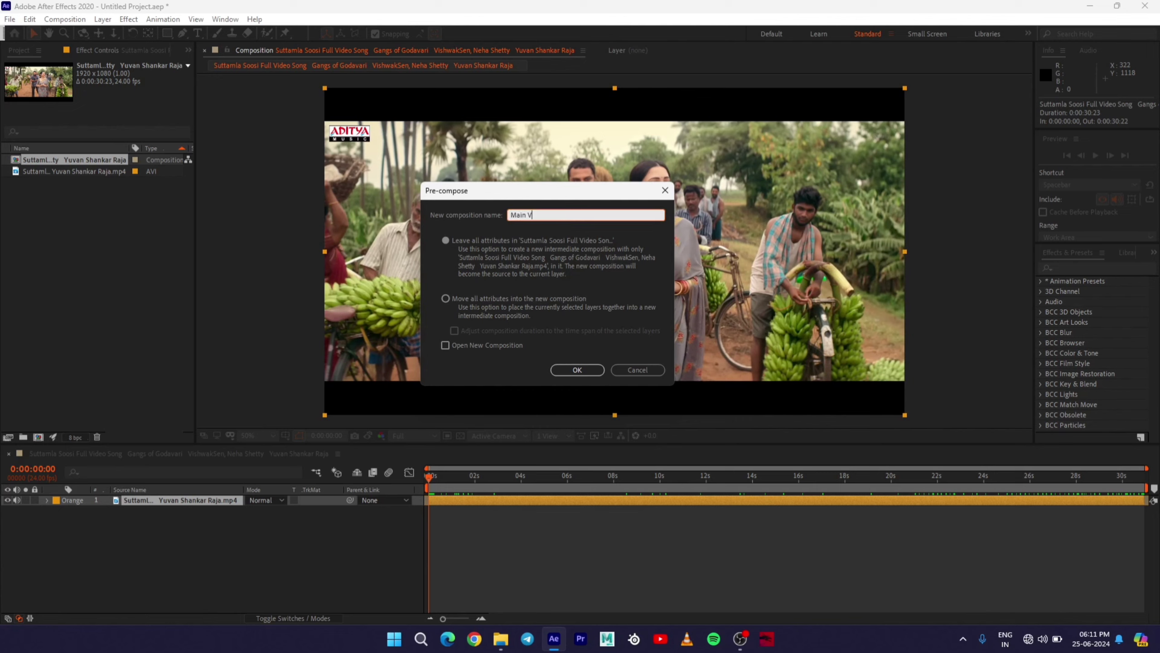
text(ideo)
click(446, 298)
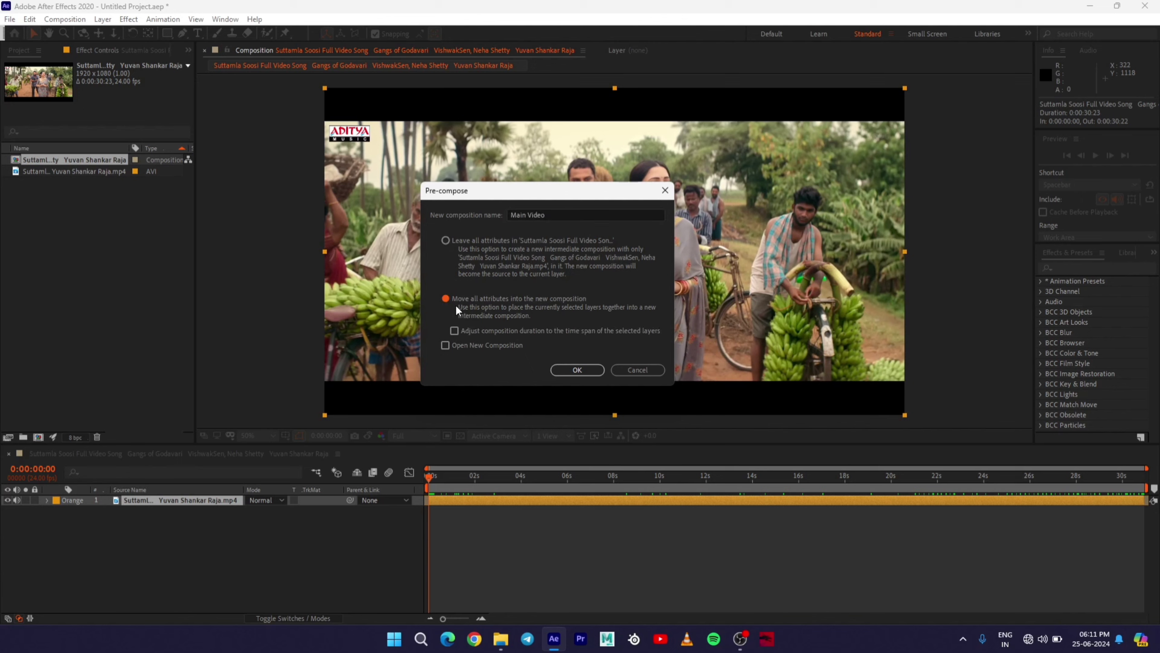
click(571, 369)
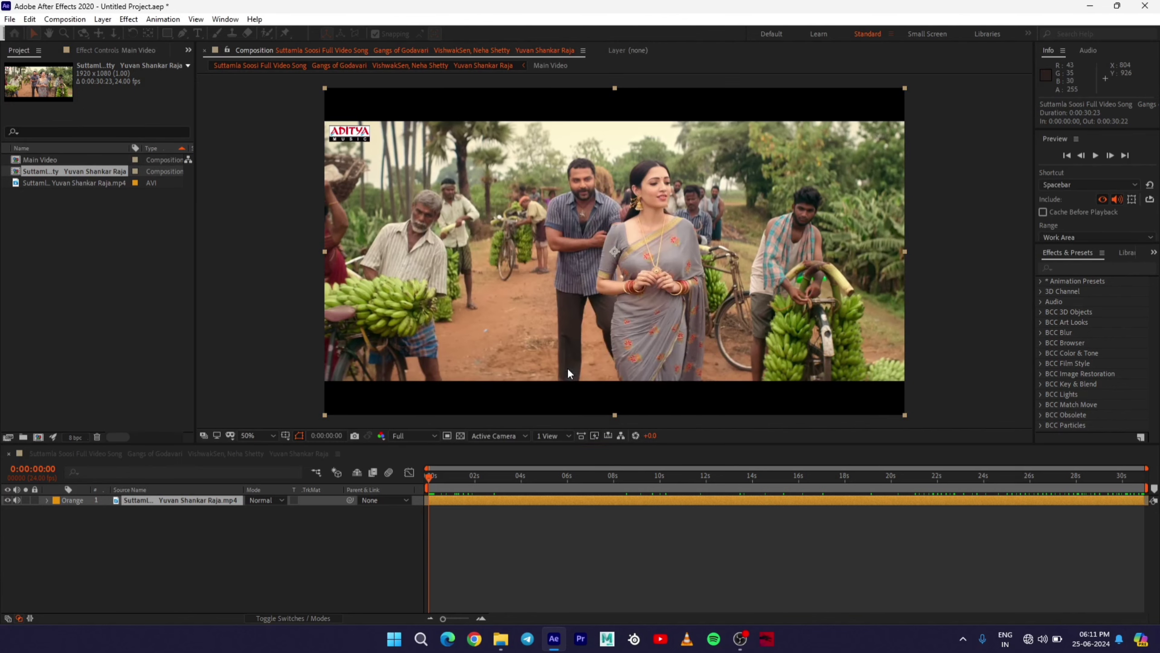
- Play back the beginning of the composition containing Main Video
click(41, 160)
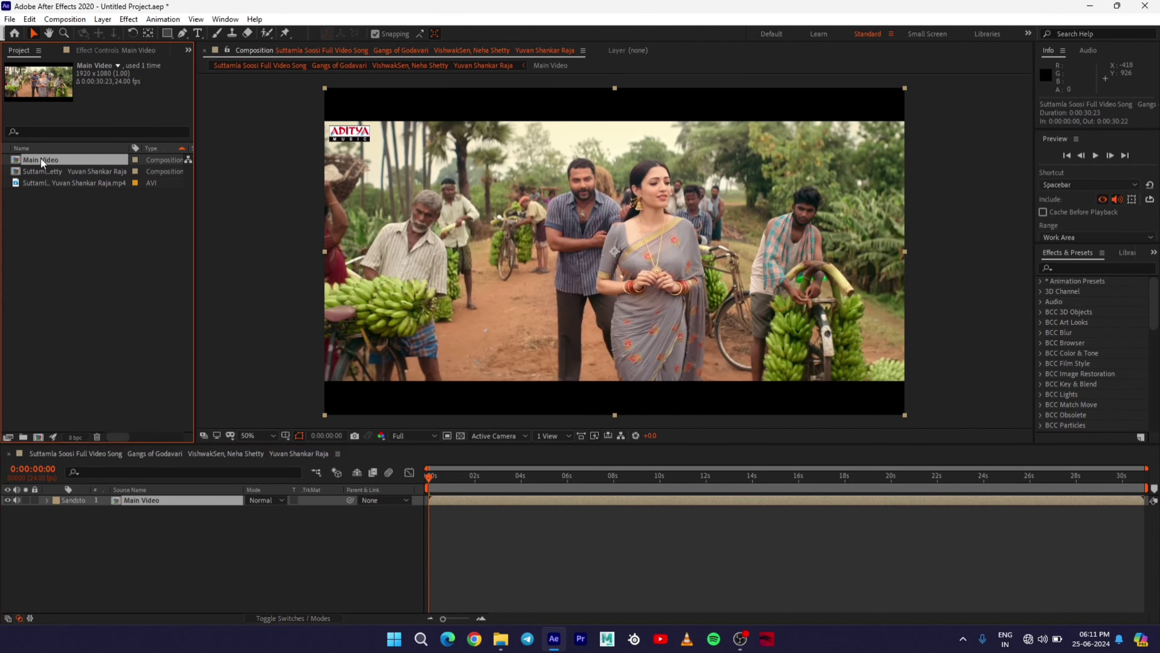
click(446, 492)
key(space)
key(space)
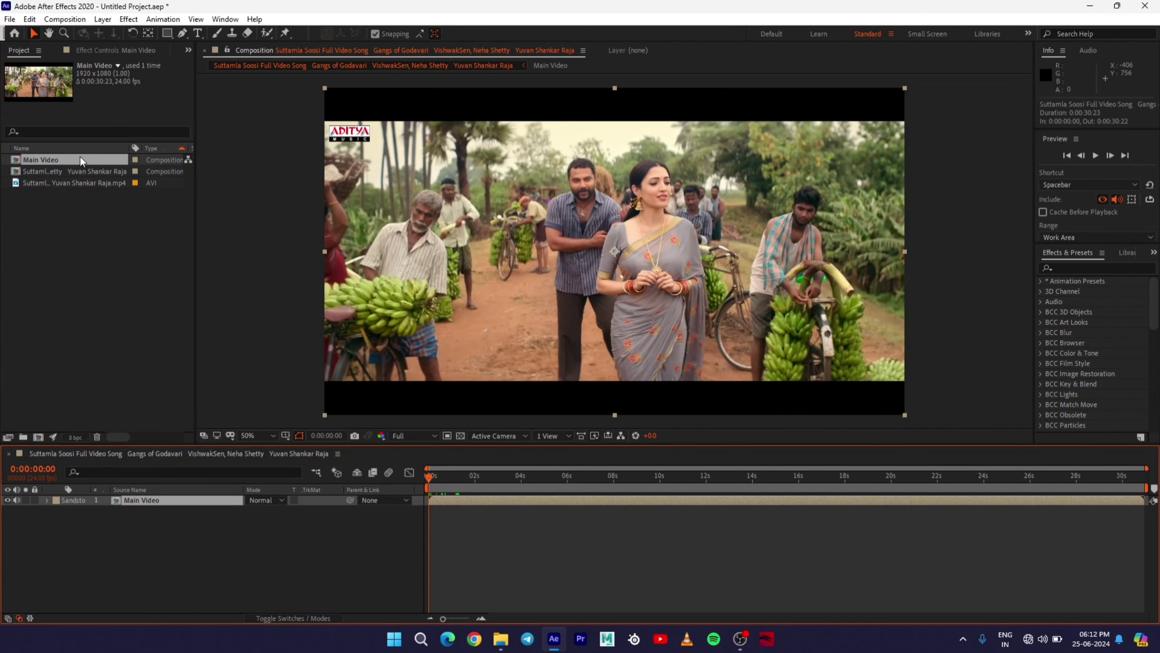
- Split the Main Video layer at 0:00:01:07, at the change from the wide shot to the close-up
mouse_move(441, 482)
mouse_down()
mouse_move(466, 484)
mouse_move(429, 487)
mouse_move(464, 483)
mouse_move(447, 483)
mouse_up()
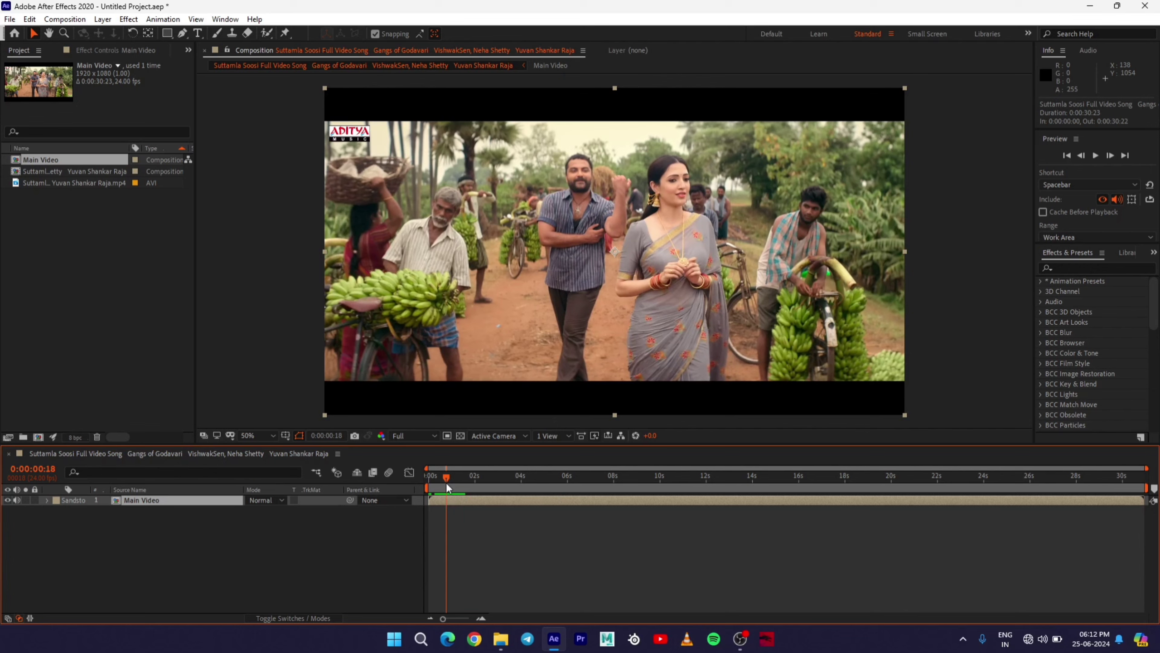
mouse_move(447, 484)
mouse_down()
mouse_move(493, 485)
mouse_move(448, 490)
mouse_move(465, 499)
mouse_move(451, 499)
mouse_up()
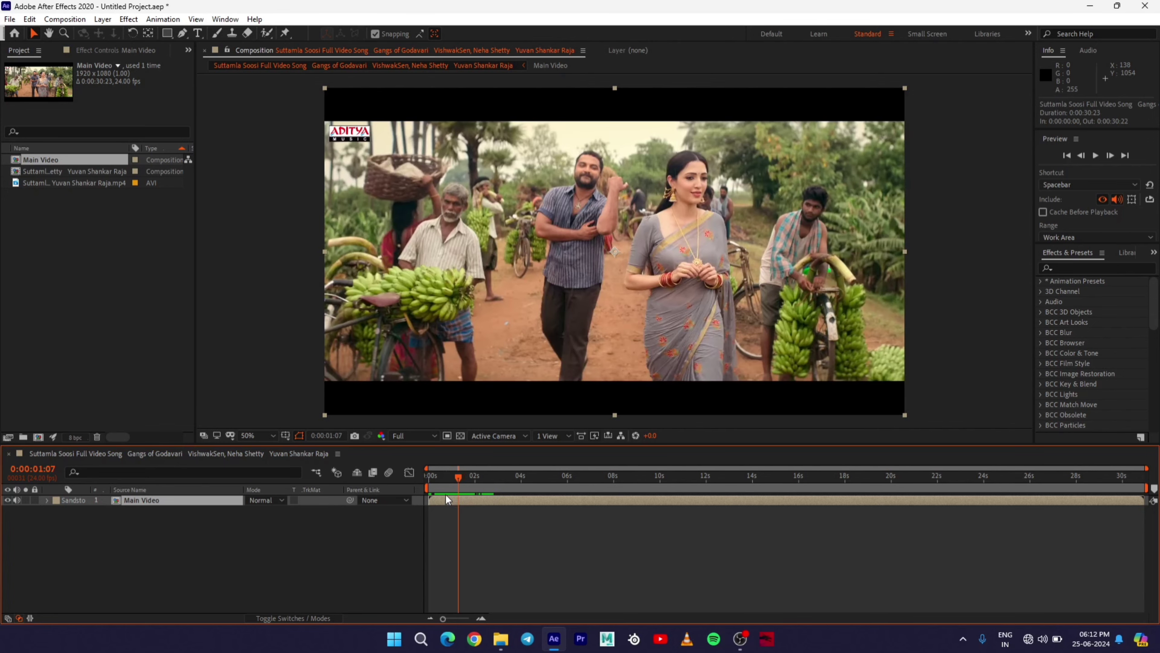
key(Page_Down)
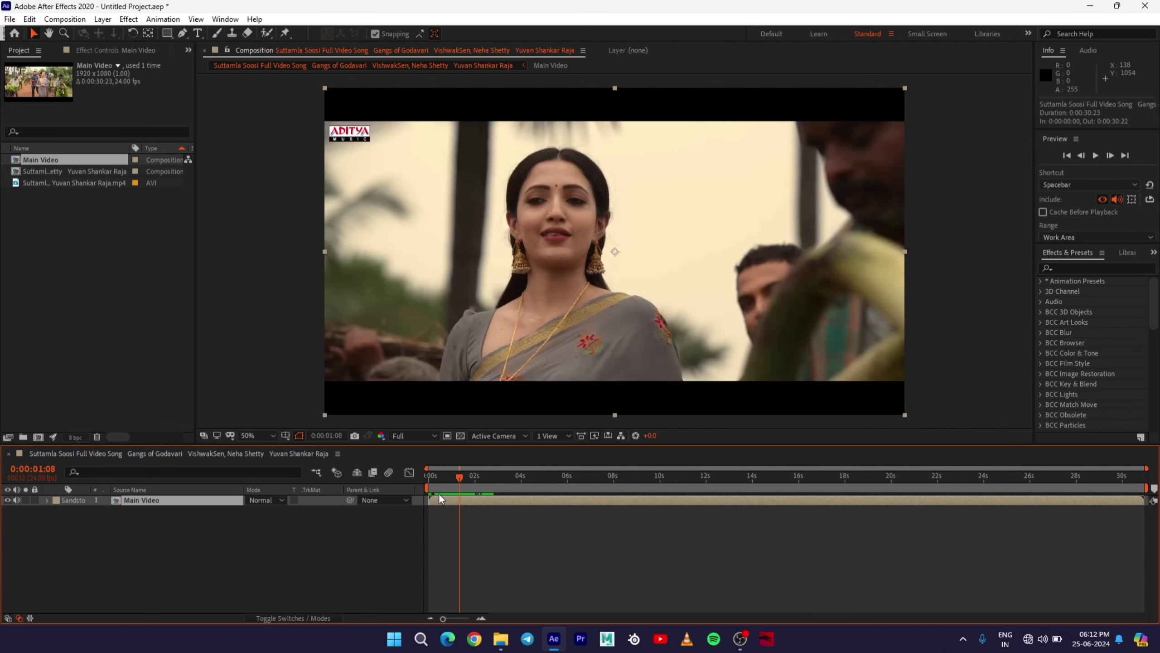
key(Page_Up)
key(Page_Down)
key(Page_Up)
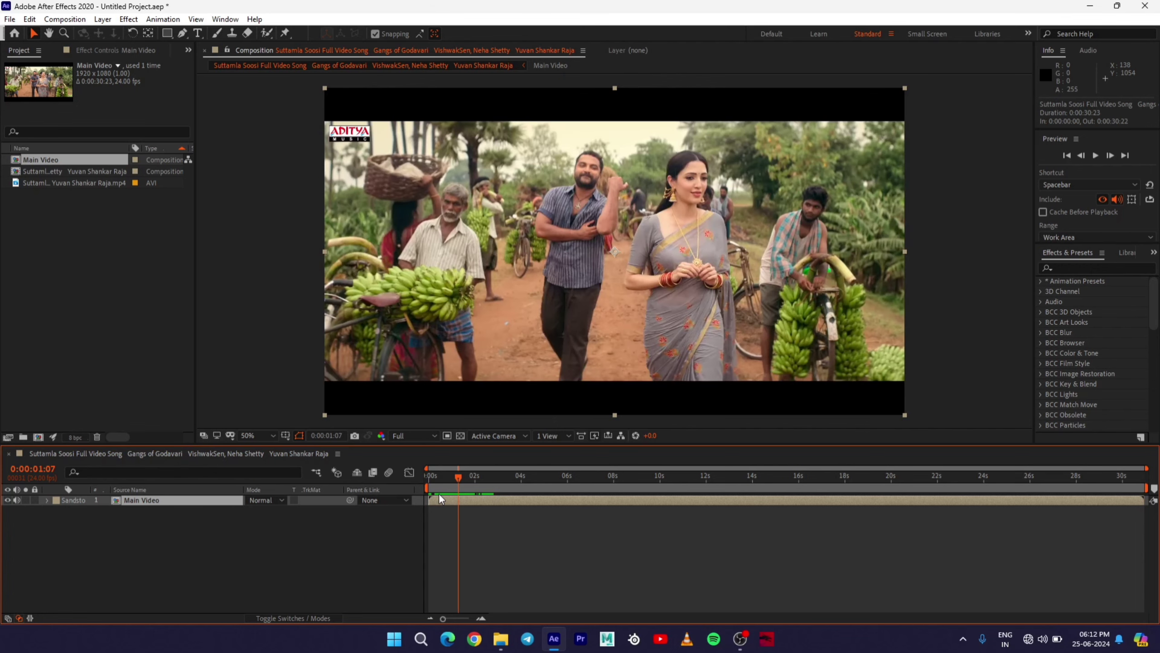
key(Page_Down)
key(Page_Up)
key(Page_Down)
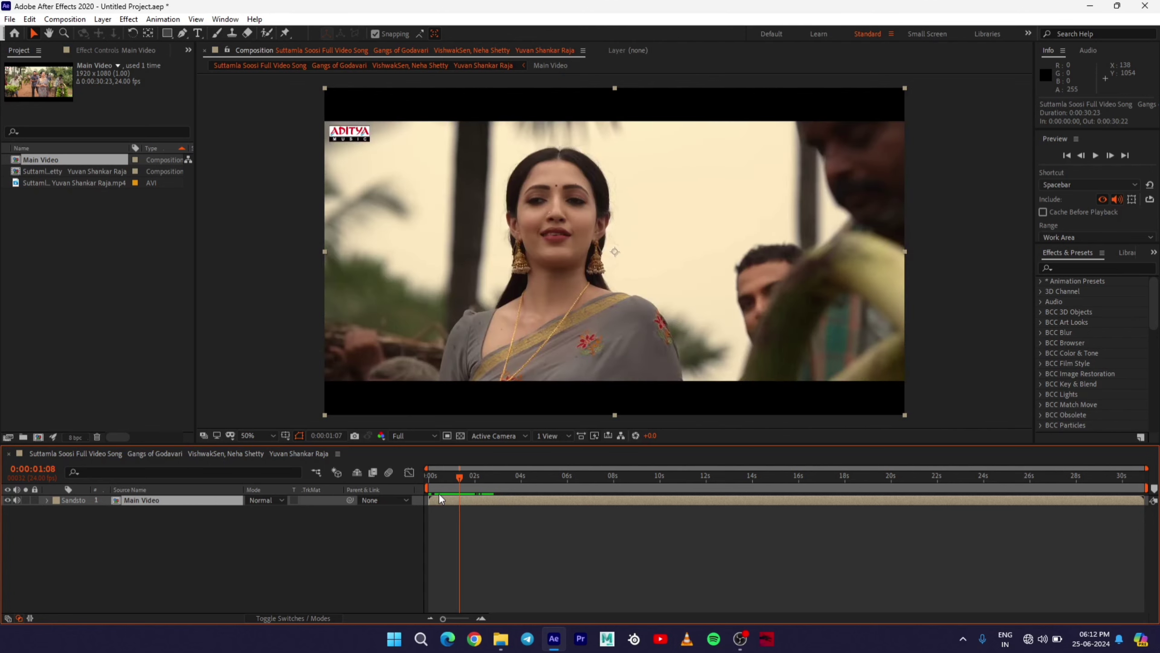
key(Page_Up)
key(Page_Down)
key(Page_Up)
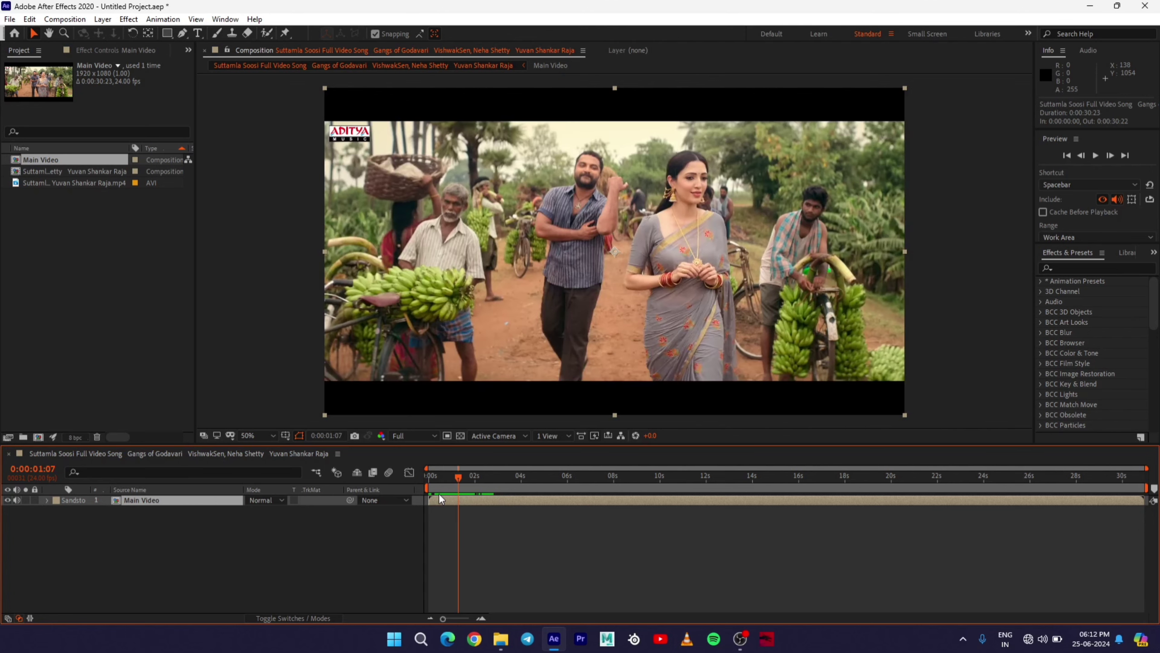
key(Page_Down)
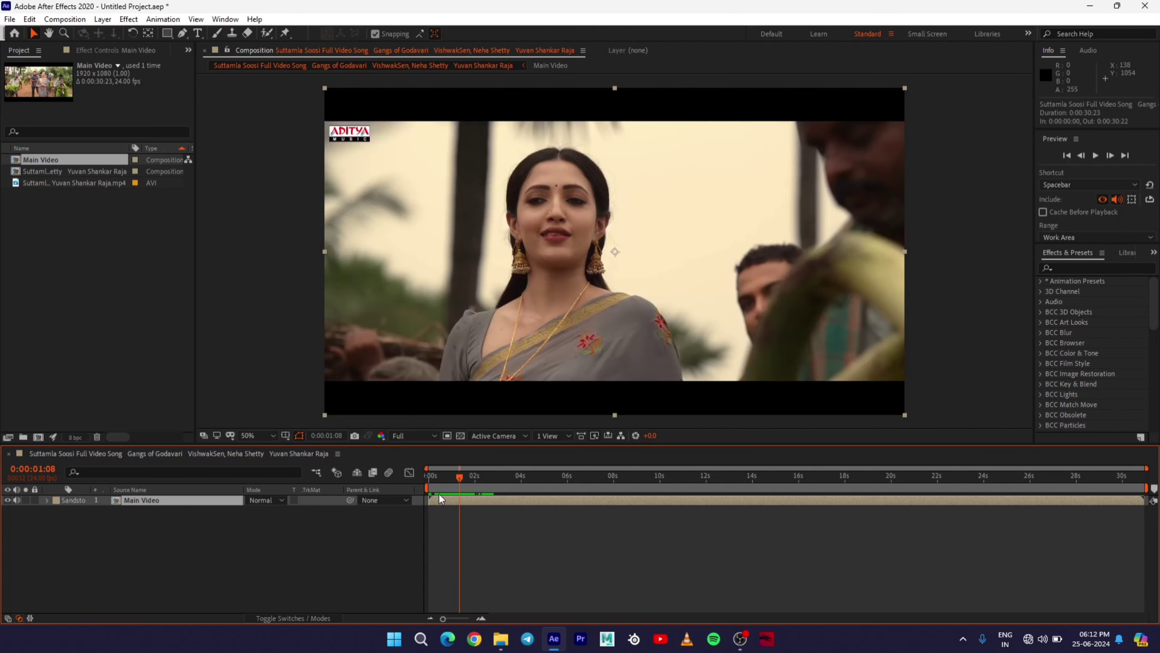
key(Page_Up)
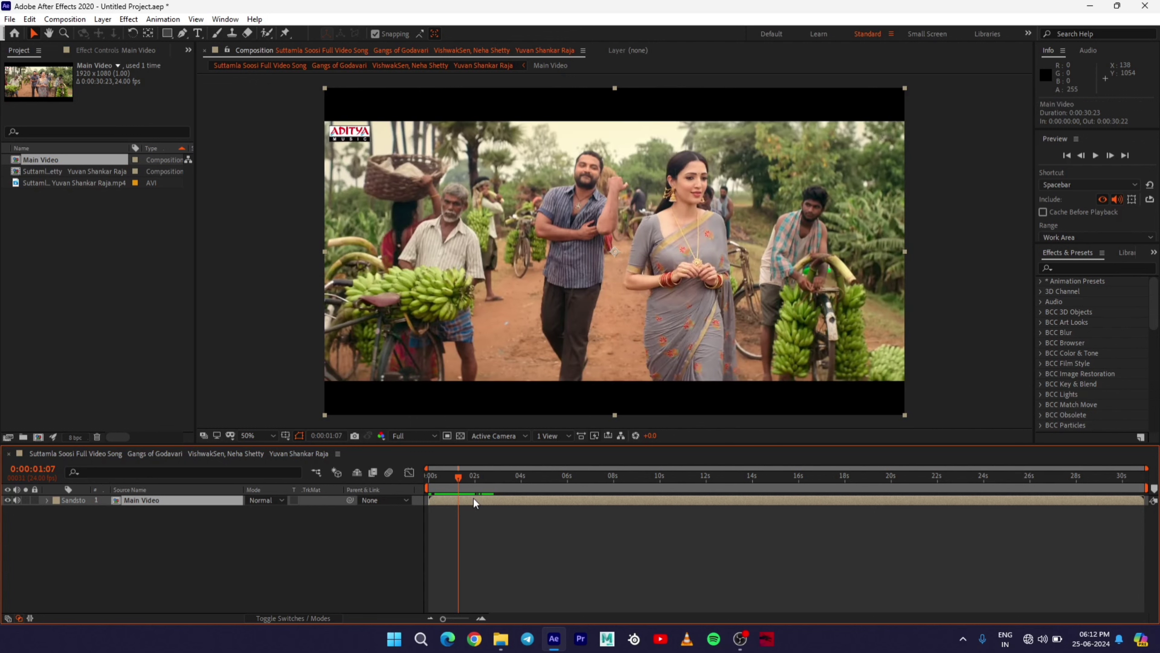
key(ctrl+d)
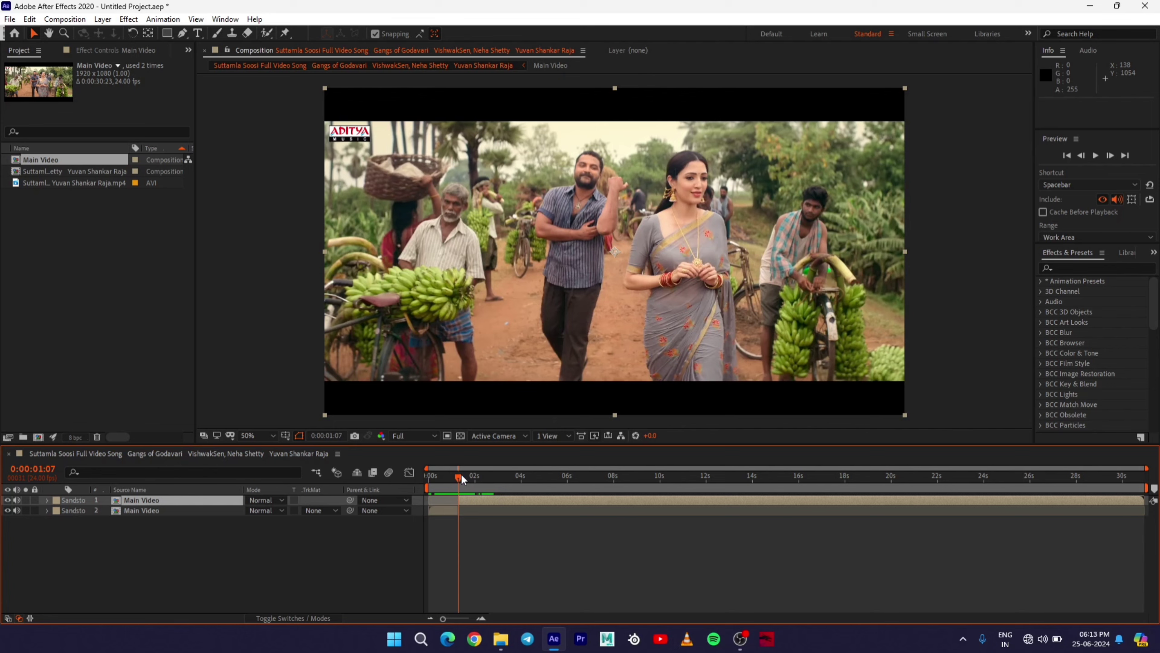
- Split the later Main Video segment again at 0:00:02:17
drag(461, 474, 463, 474)
drag(443, 618, 463, 618)
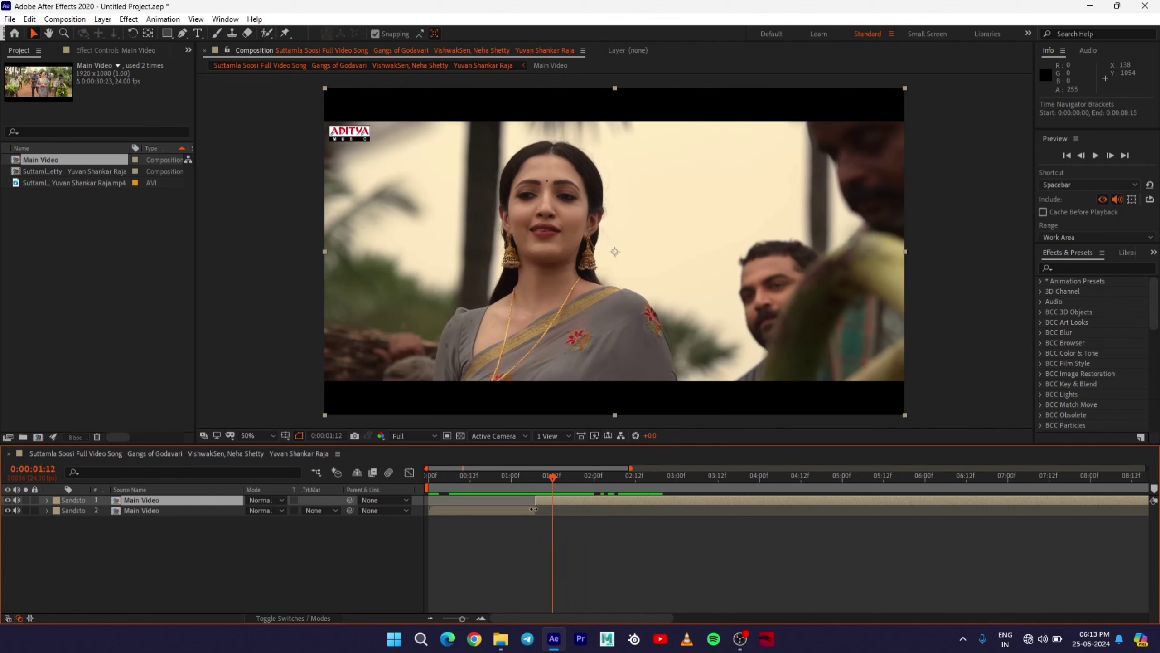
drag(552, 478, 659, 487)
mouse_move(647, 488)
mouse_down()
mouse_move(656, 487)
mouse_move(644, 479)
mouse_up()
click(633, 371)
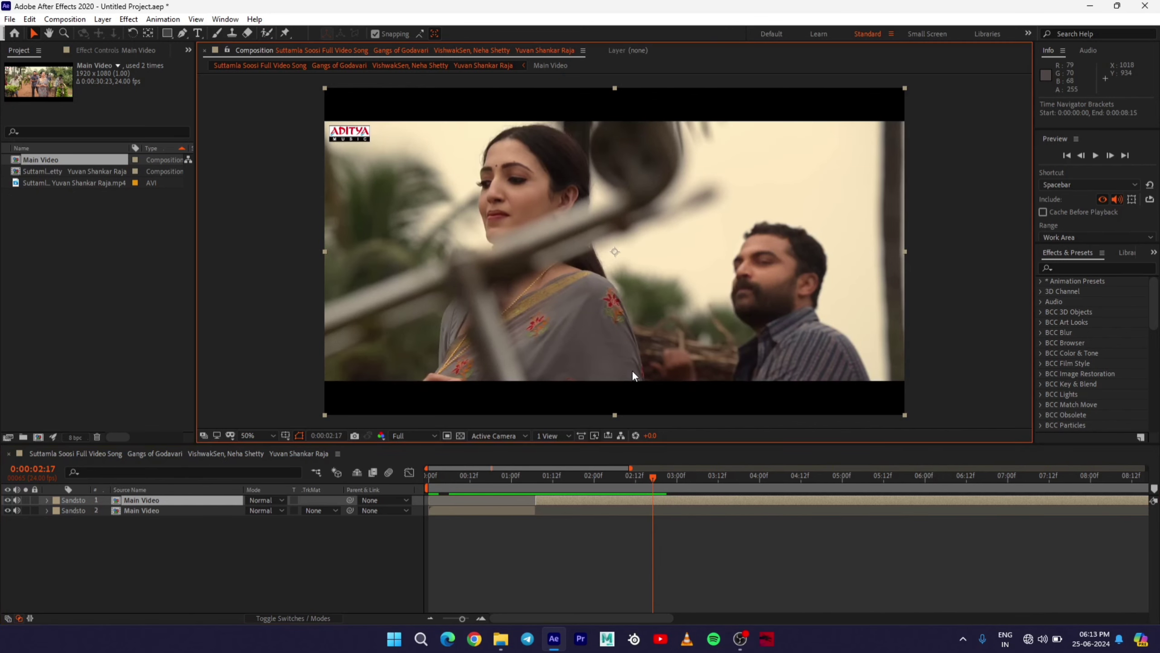
key(ctrl+shift+d)
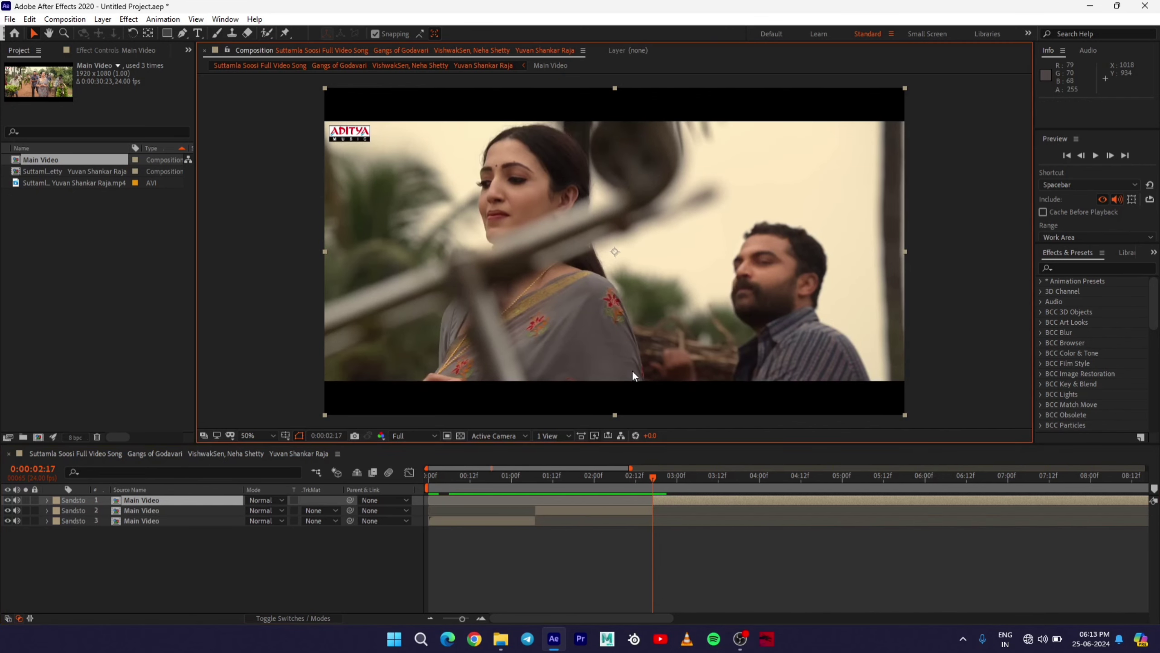
click(30, 20)
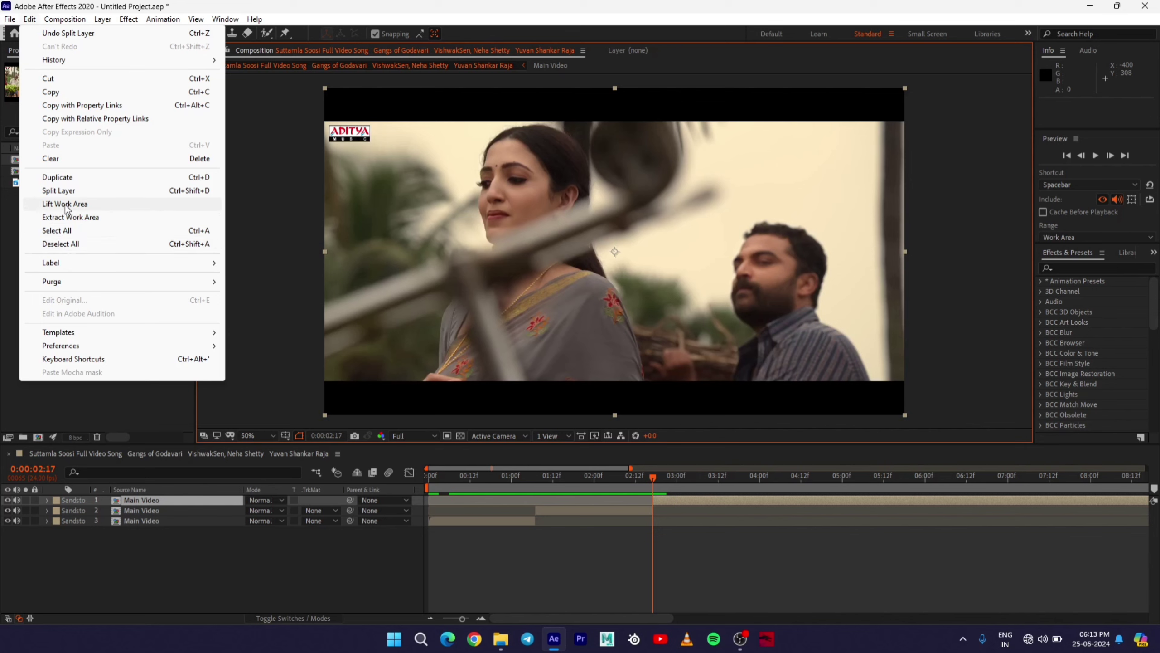
click(32, 19)
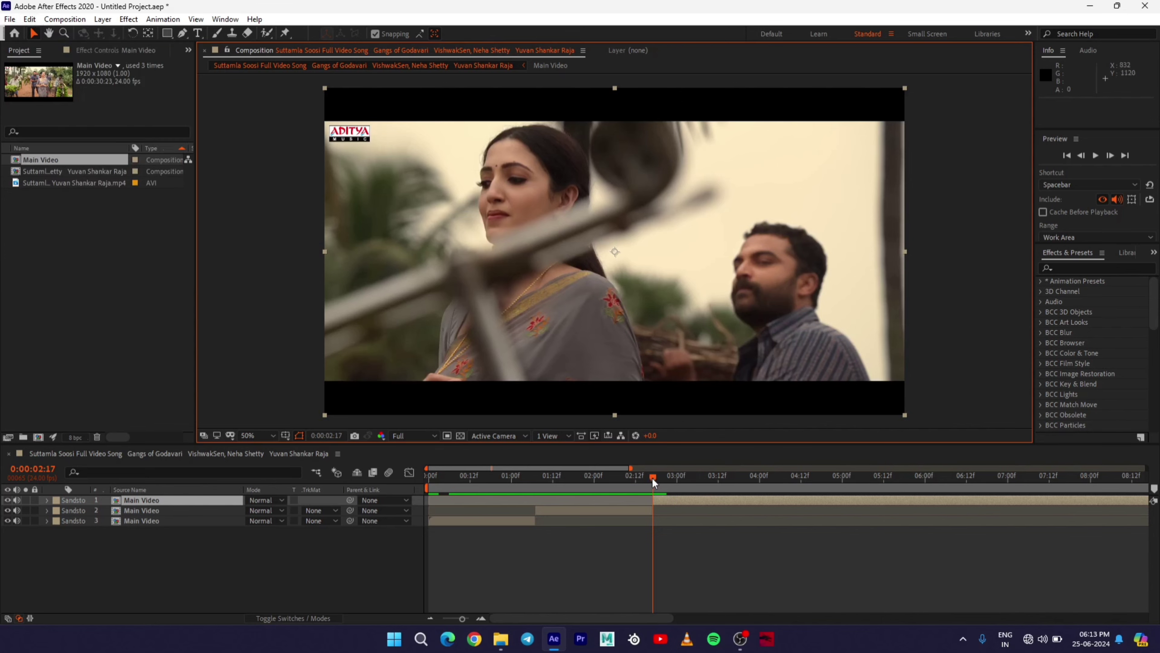
- Split the last Main Video segment at 0:00:05:07, at the next shot change
drag(652, 477, 749, 492)
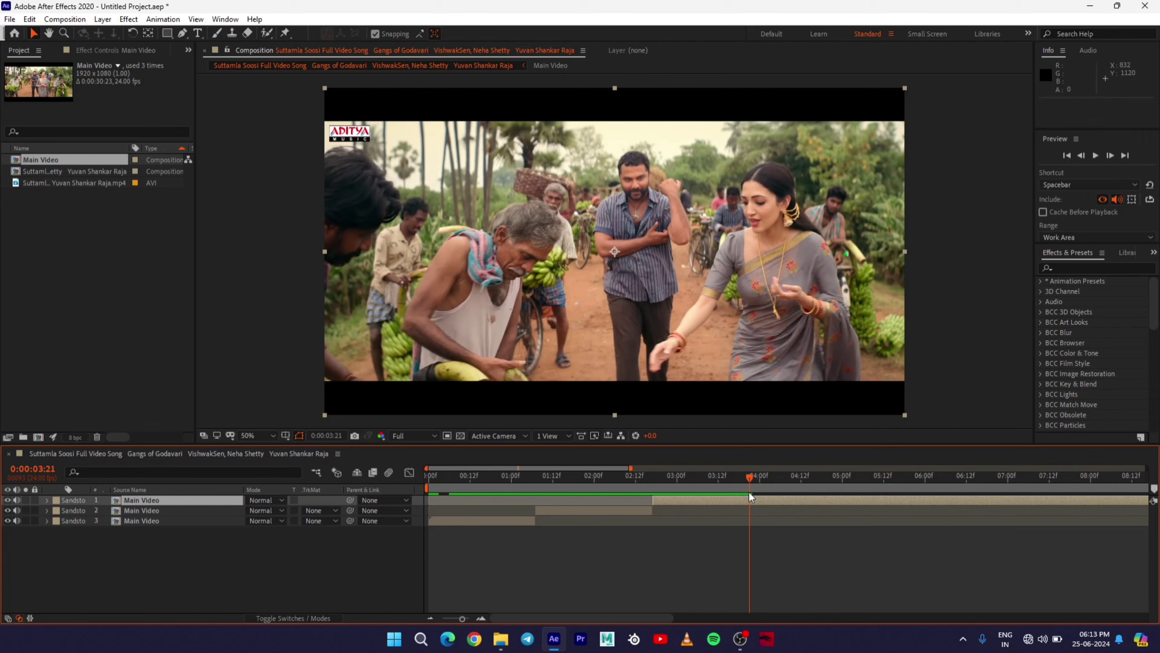
drag(750, 496, 865, 495)
key(Page_Down)
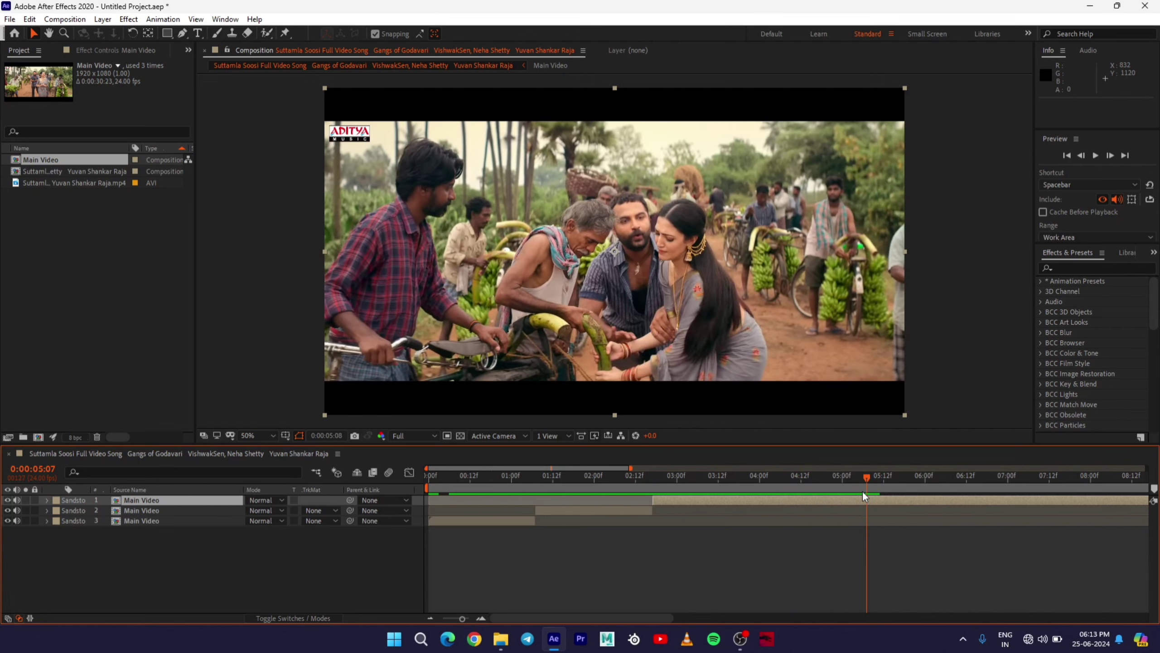
key(Page_Down)
key(Page_Up)
key(Page_Down)
key(Page_Up)
key(ctrl+shift+d)
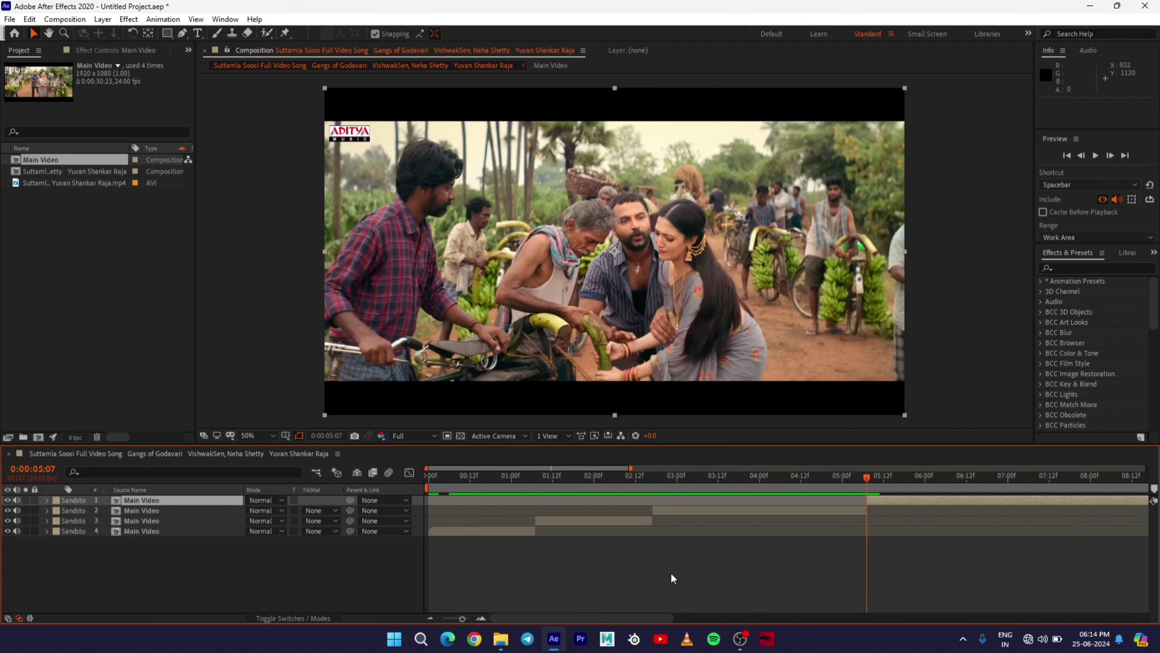
- Scrub through the rest of the composition to review the remaining shots, and return to the start
drag(462, 618, 427, 621)
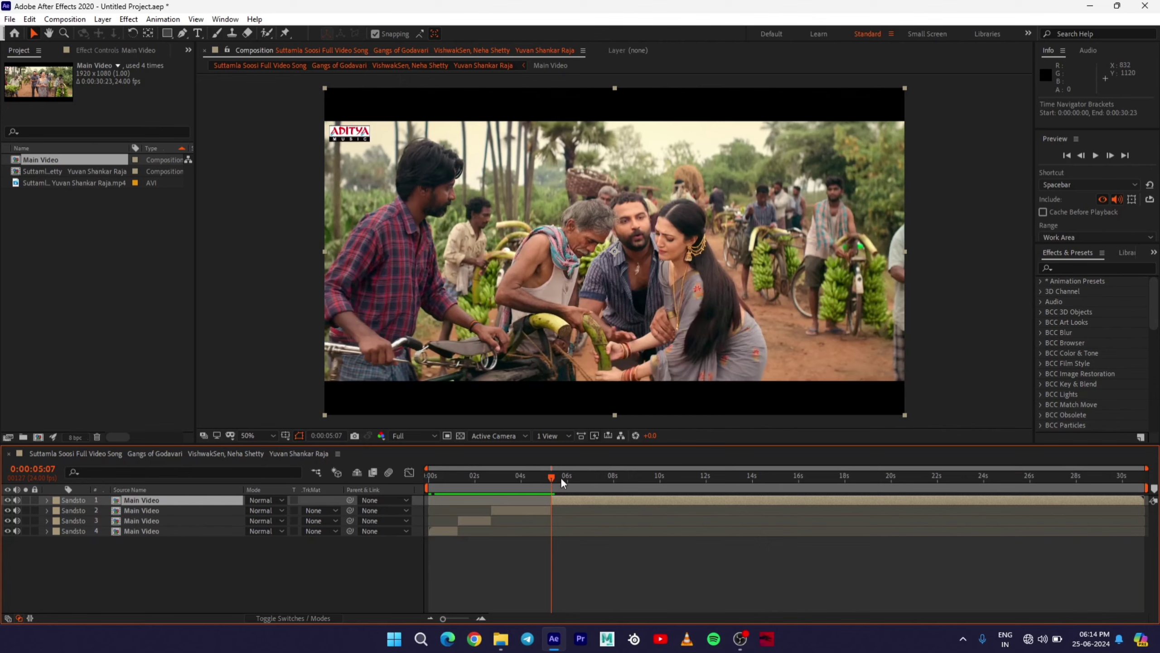
drag(560, 477, 629, 514)
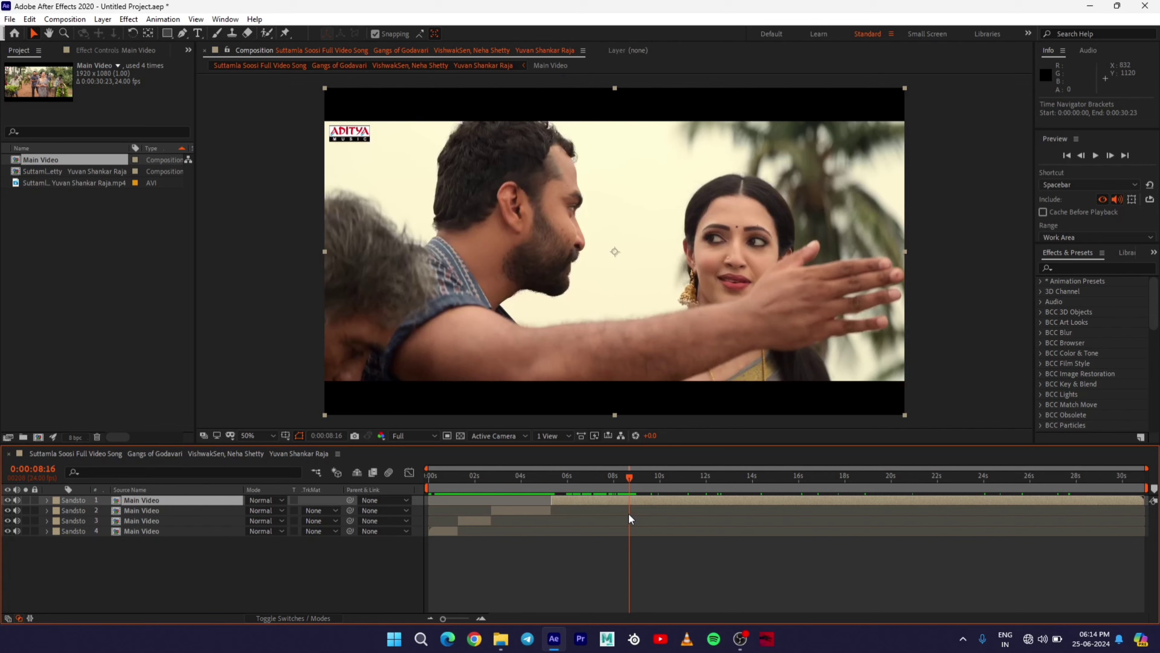
drag(628, 513, 633, 513)
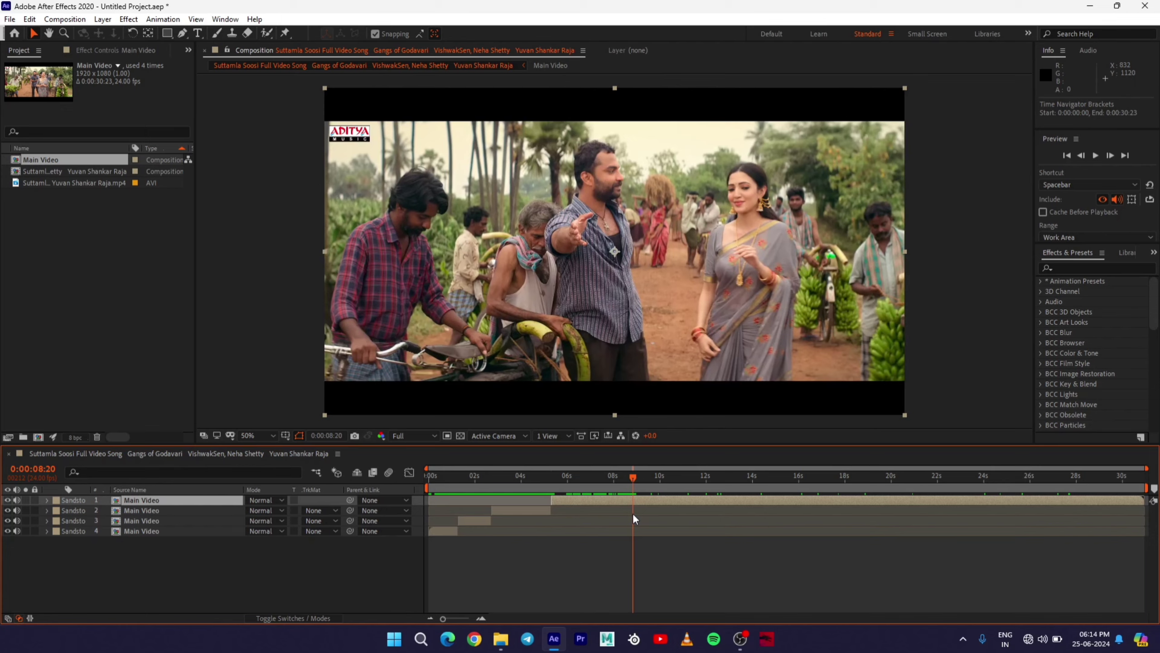
drag(633, 513, 736, 523)
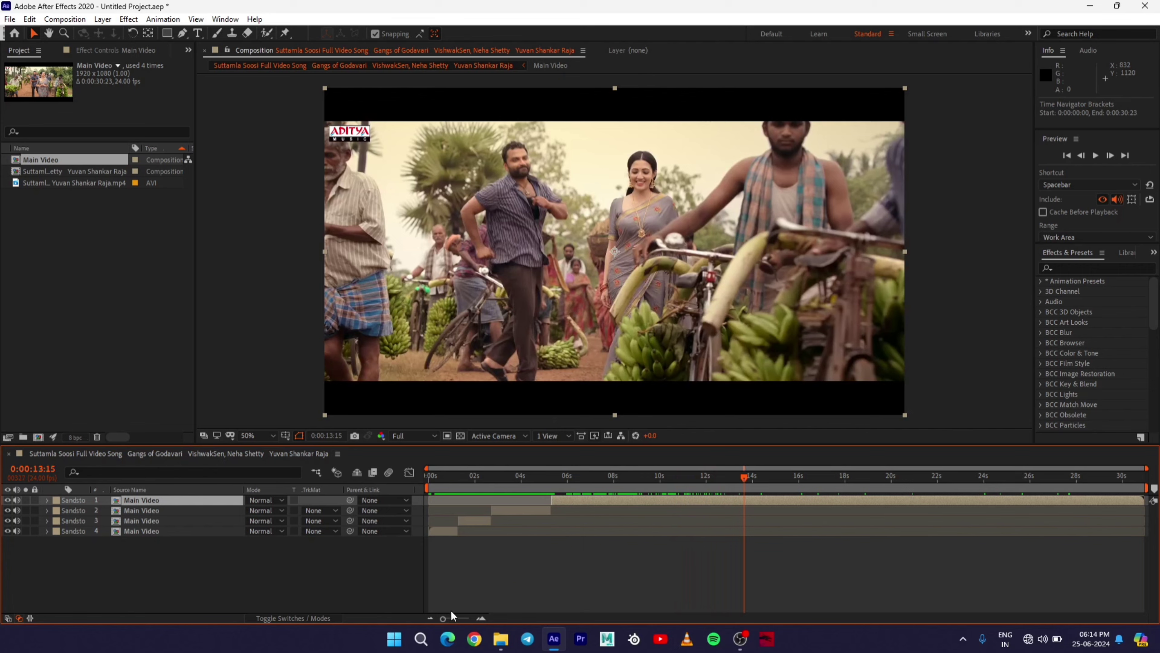
key(Home)
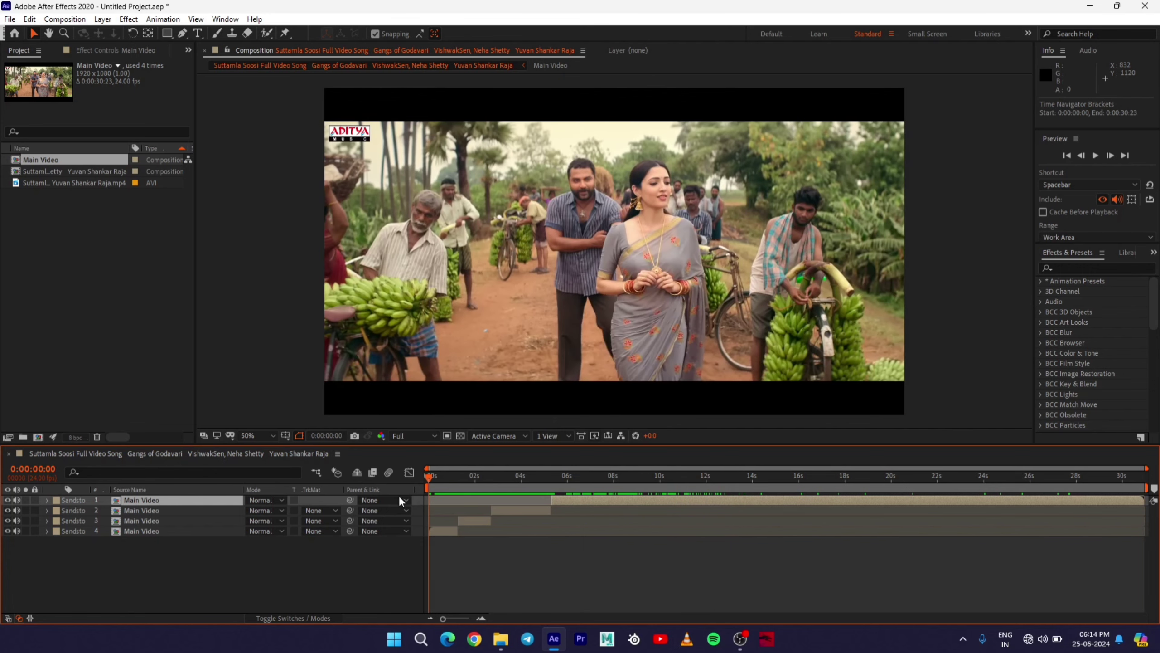
- Activate the Roto Brush tool and open the first Main Video clip in an enlarged layer view at 100% magnification
drag(443, 619, 466, 619)
drag(501, 475, 389, 501)
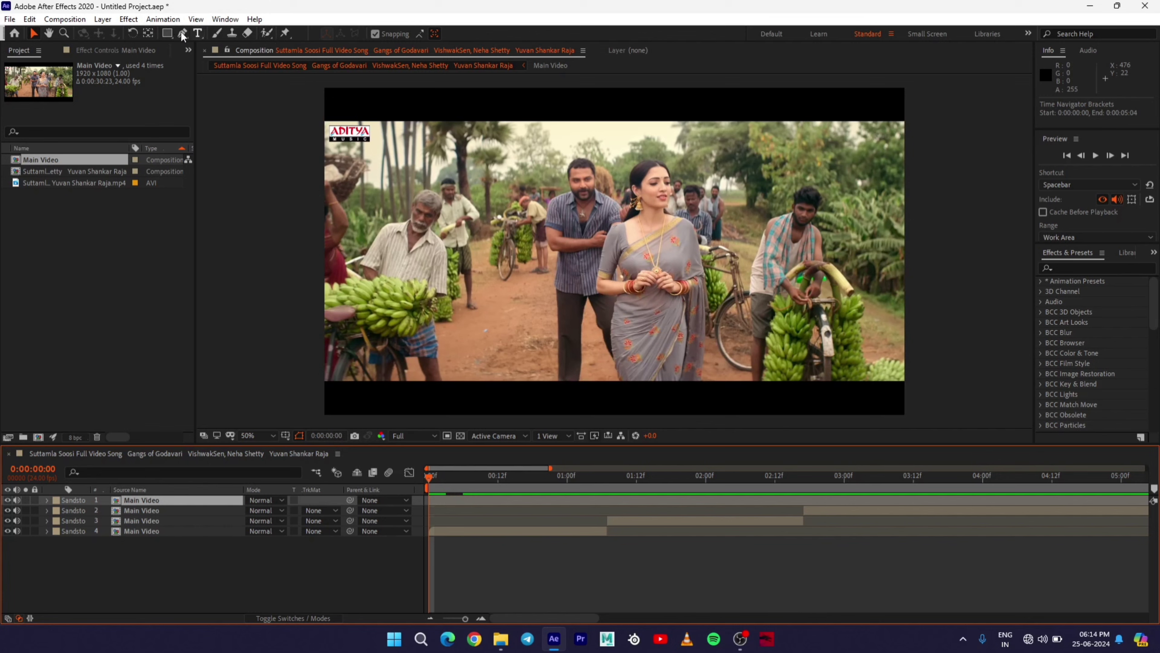
click(267, 34)
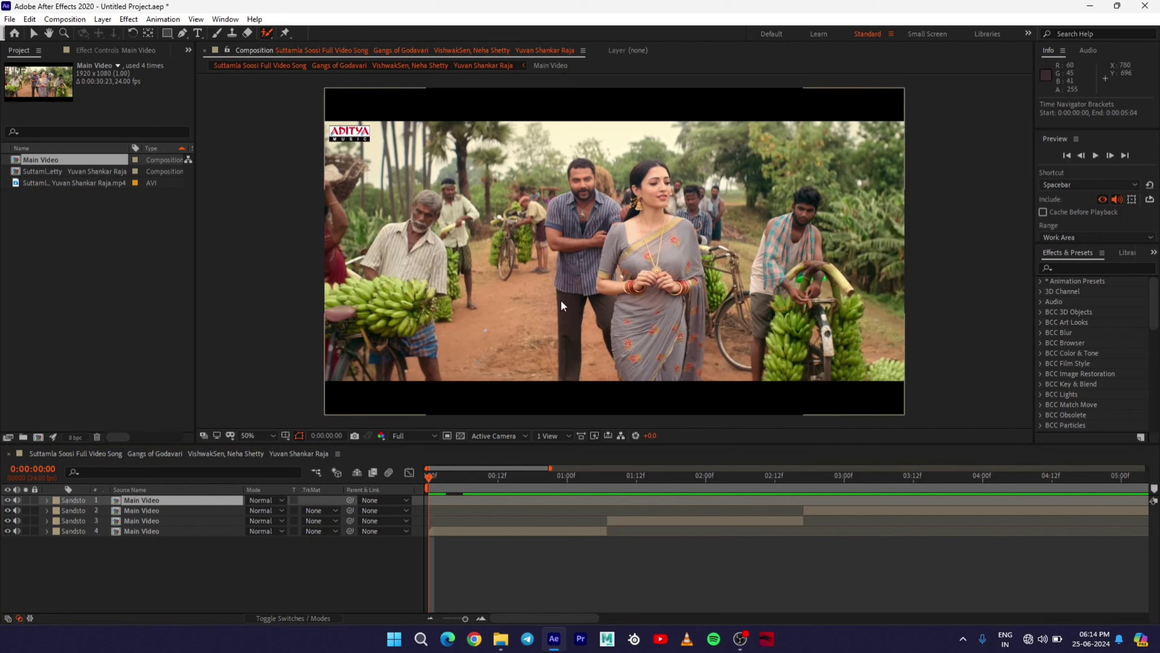
click(429, 474)
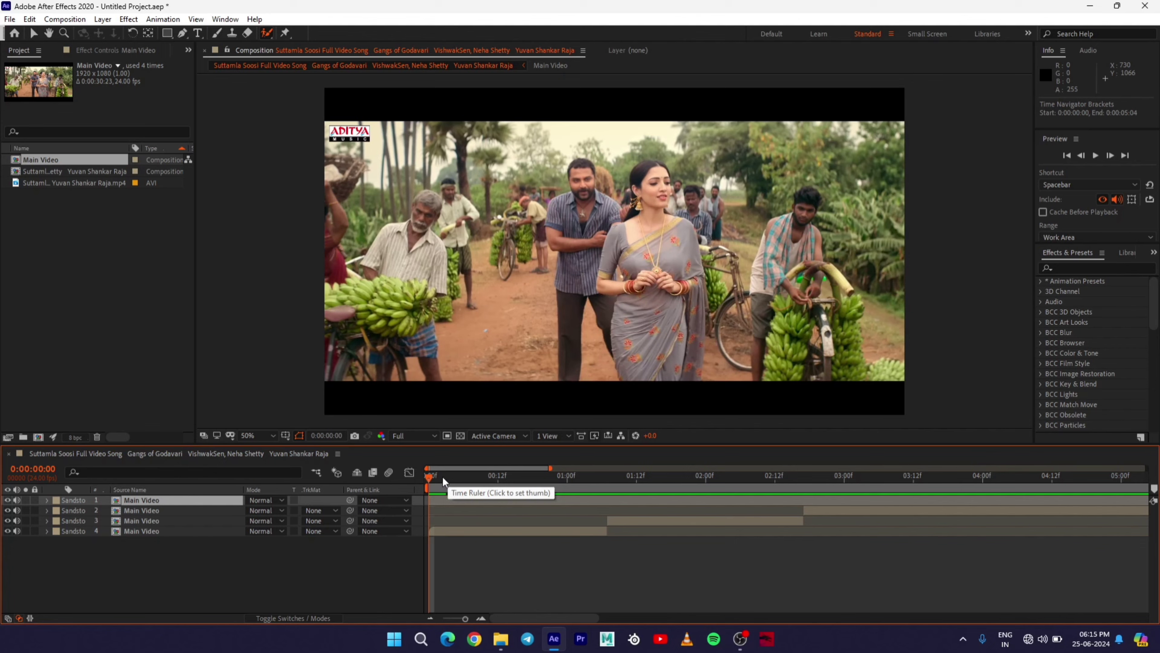
drag(443, 476, 409, 477)
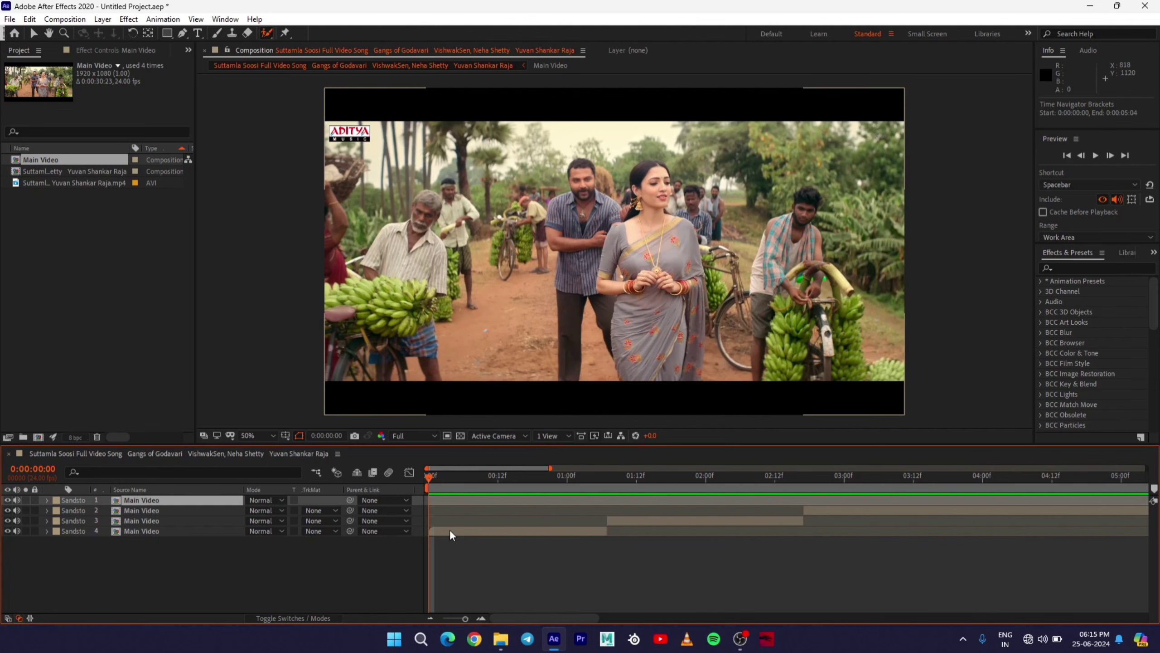
double_click(570, 325)
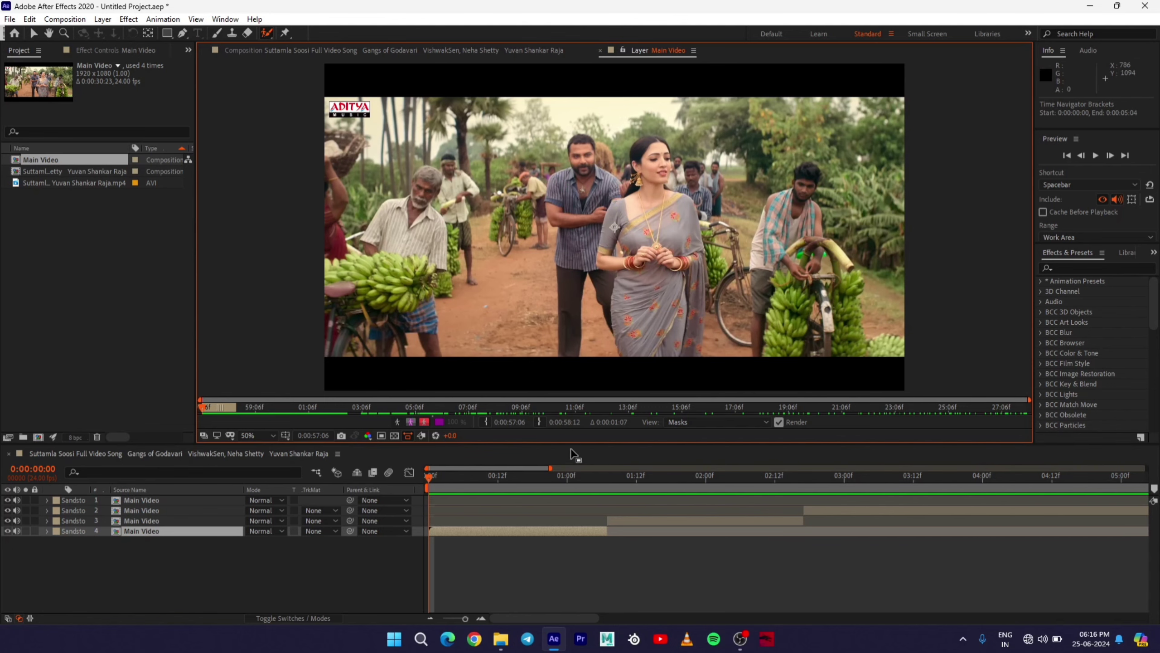
drag(562, 444, 562, 573)
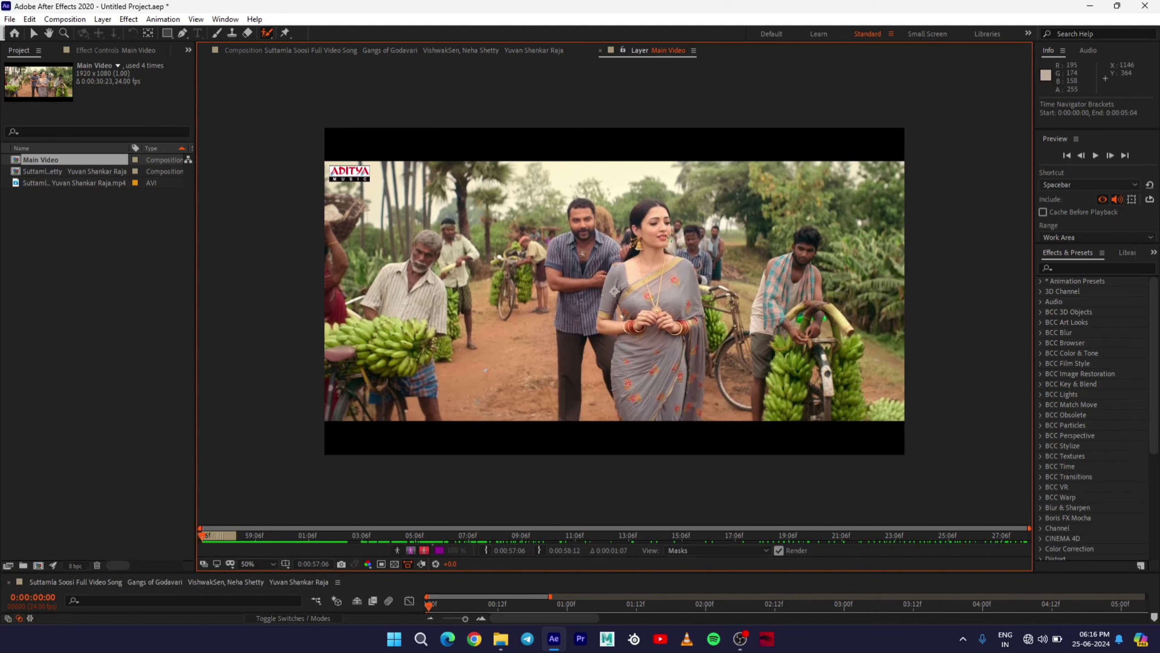
key(period)
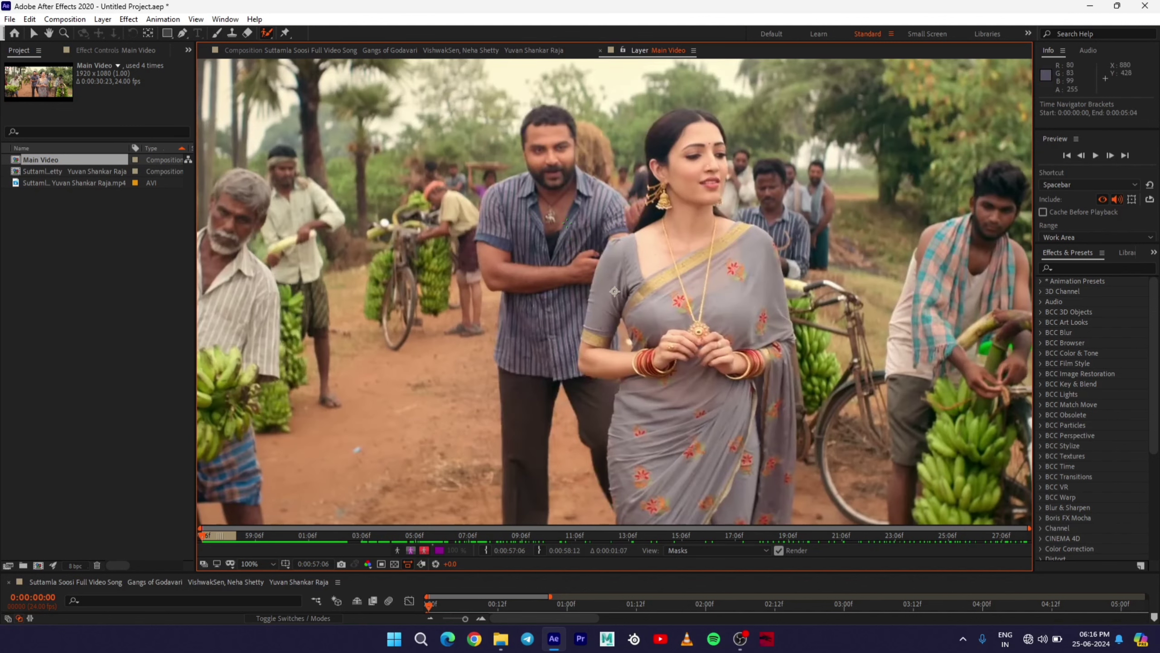
- Paint Roto Brush foreground strokes over the man's torso and legs and the woman's body on the clip's first frame
drag(565, 210, 558, 287)
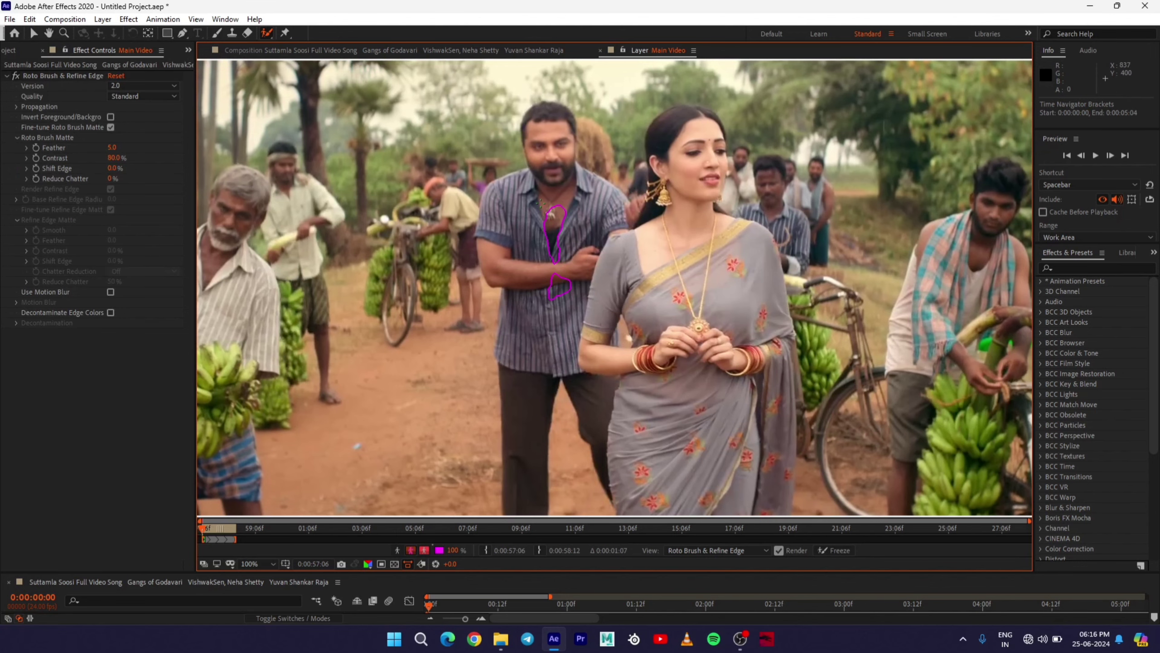
drag(592, 219, 680, 285)
drag(679, 352, 674, 296)
drag(530, 315, 529, 406)
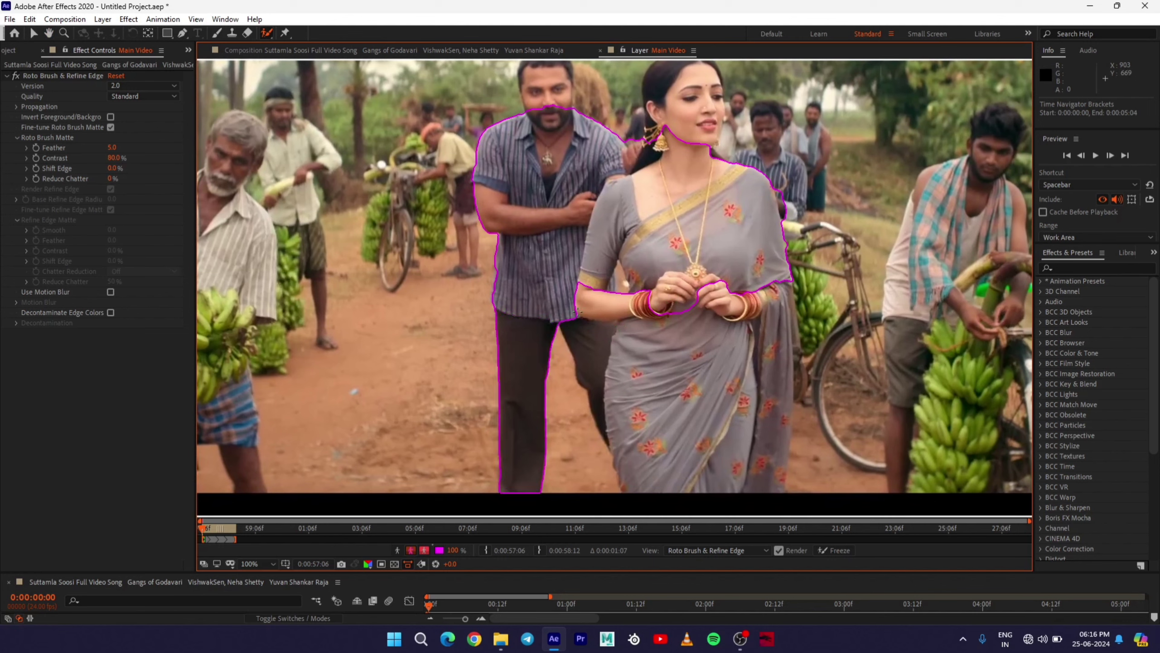
drag(577, 312, 615, 358)
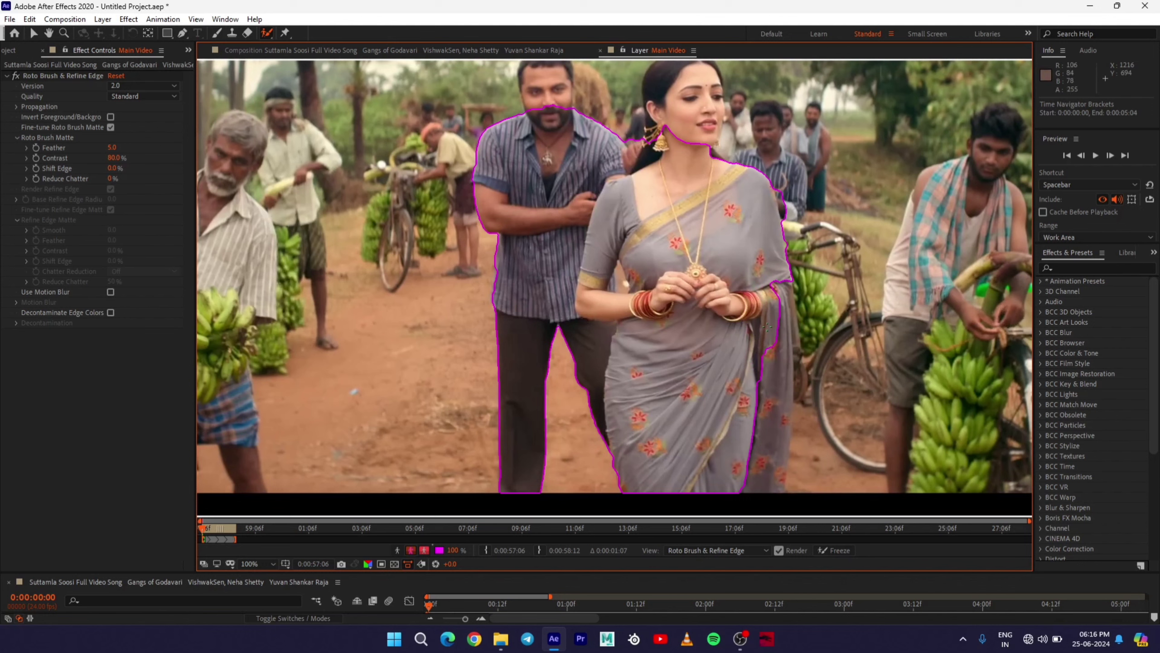
drag(768, 327, 803, 386)
drag(666, 217, 677, 297)
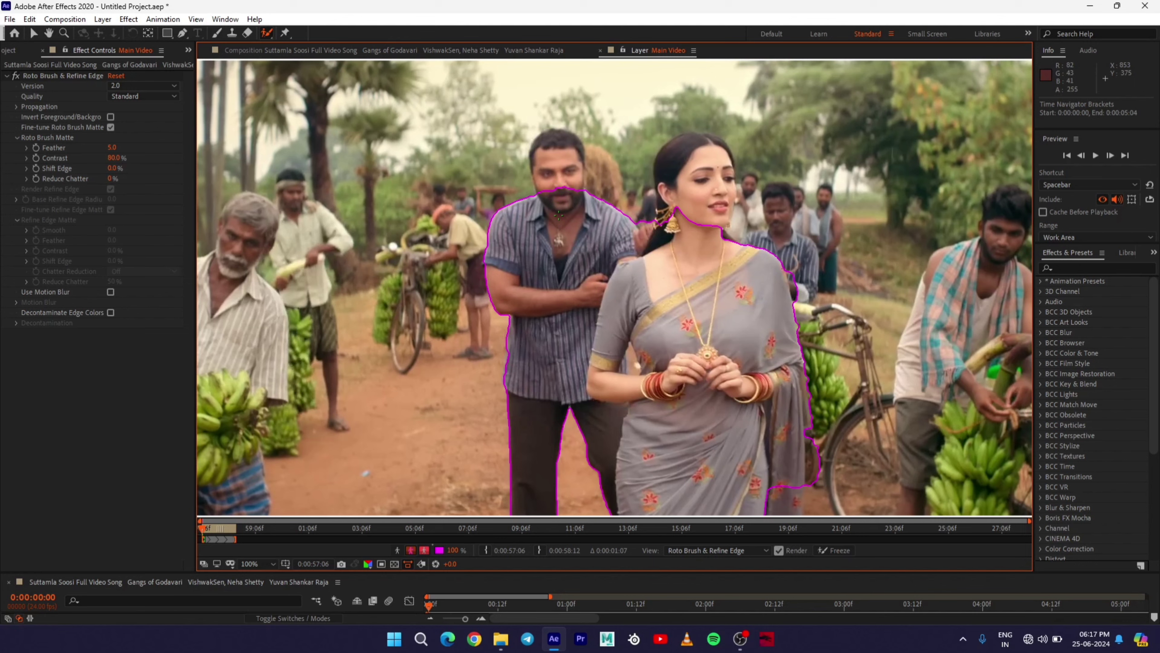
key(ctrl+z)
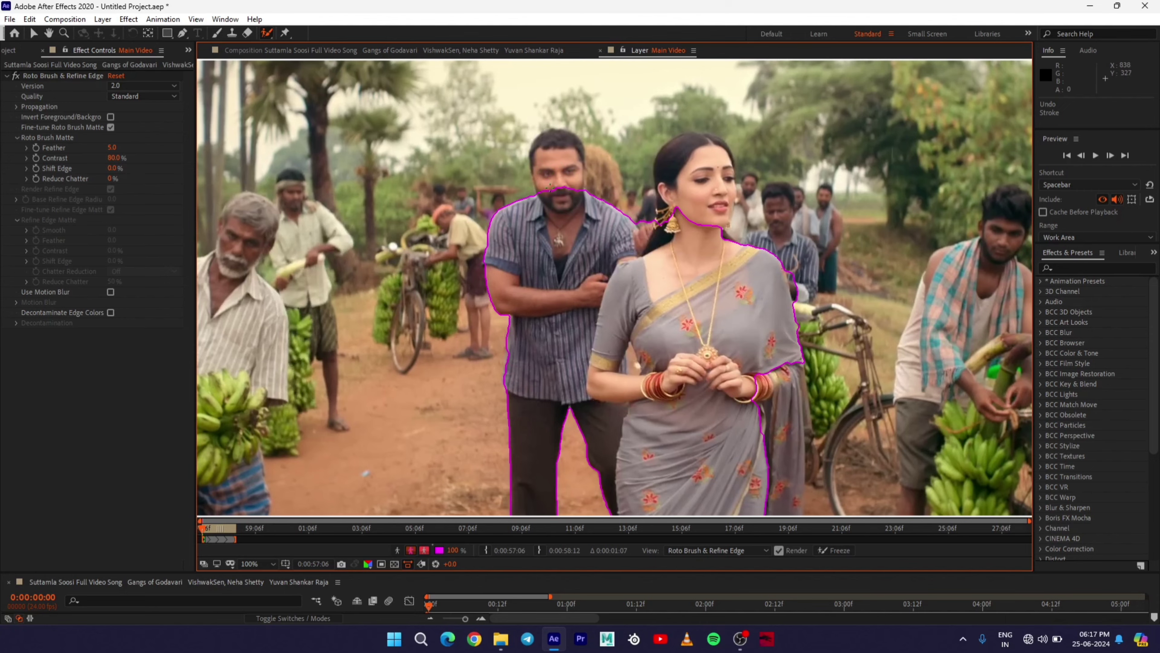
- Add the man's head to the Roto Brush selection with foreground strokes over his face and along the side of his head
drag(550, 186, 550, 189)
scroll(615, 283, up, 4)
mouse_move(568, 190)
mouse_down()
mouse_move(677, 436)
mouse_move(701, 587)
mouse_up()
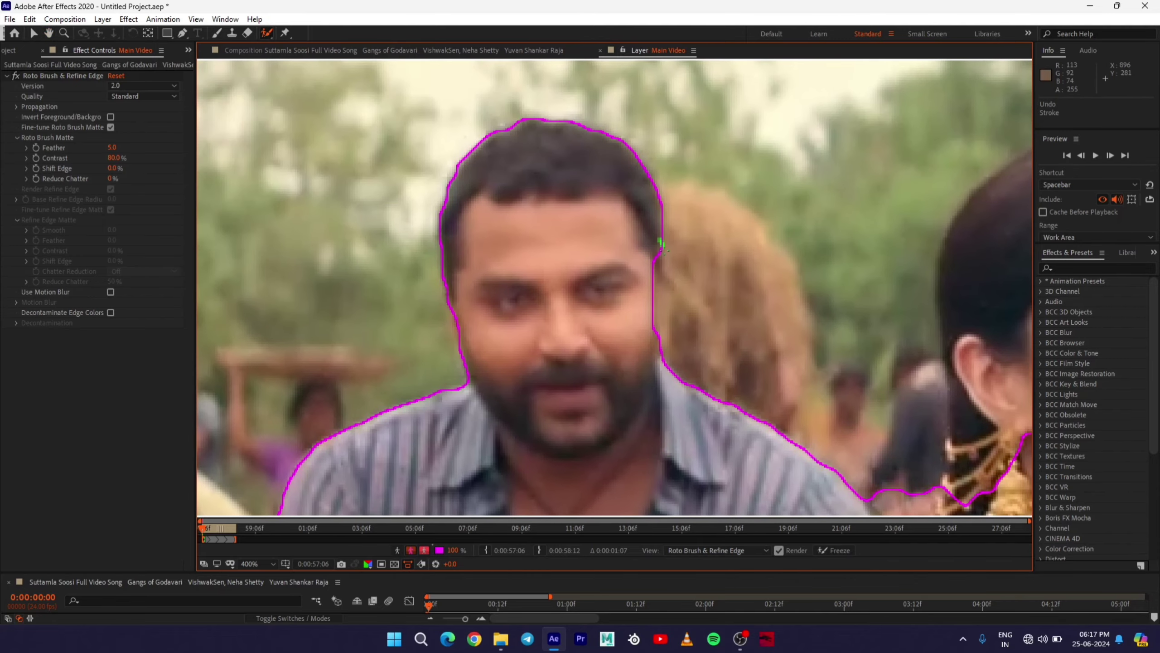
mouse_move(664, 251)
mouse_down()
mouse_move(664, 321)
mouse_move(646, 345)
mouse_move(635, 308)
mouse_move(657, 247)
mouse_up()
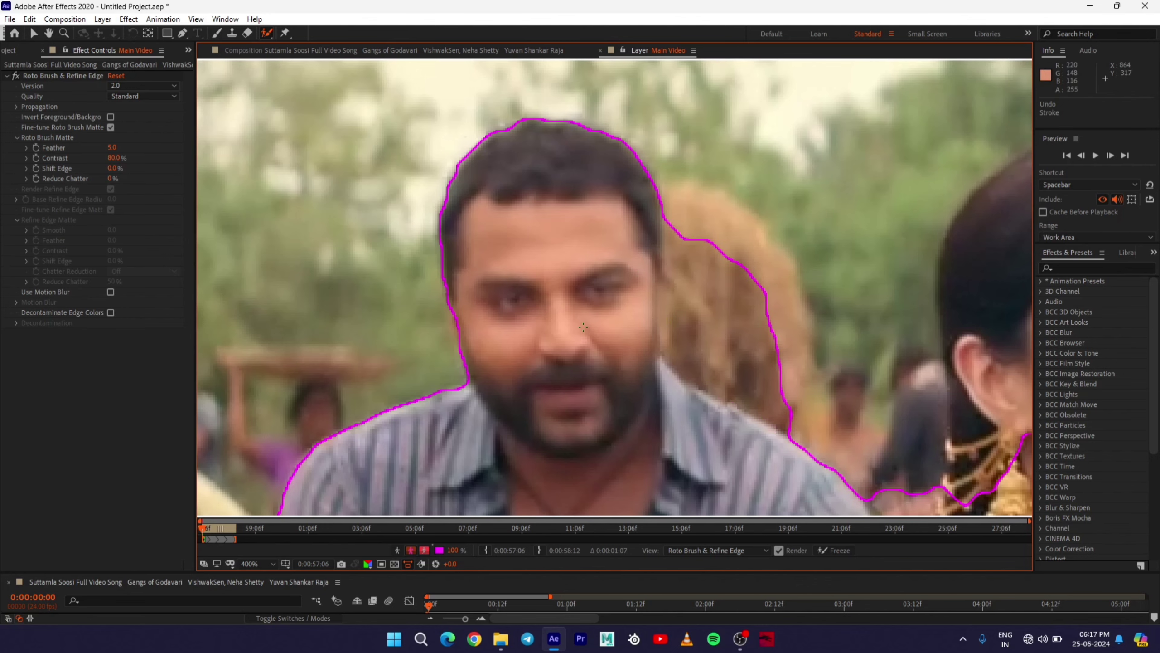
scroll(585, 327, down, 2)
scroll(585, 327, up, 2)
scroll(583, 337, down, 1)
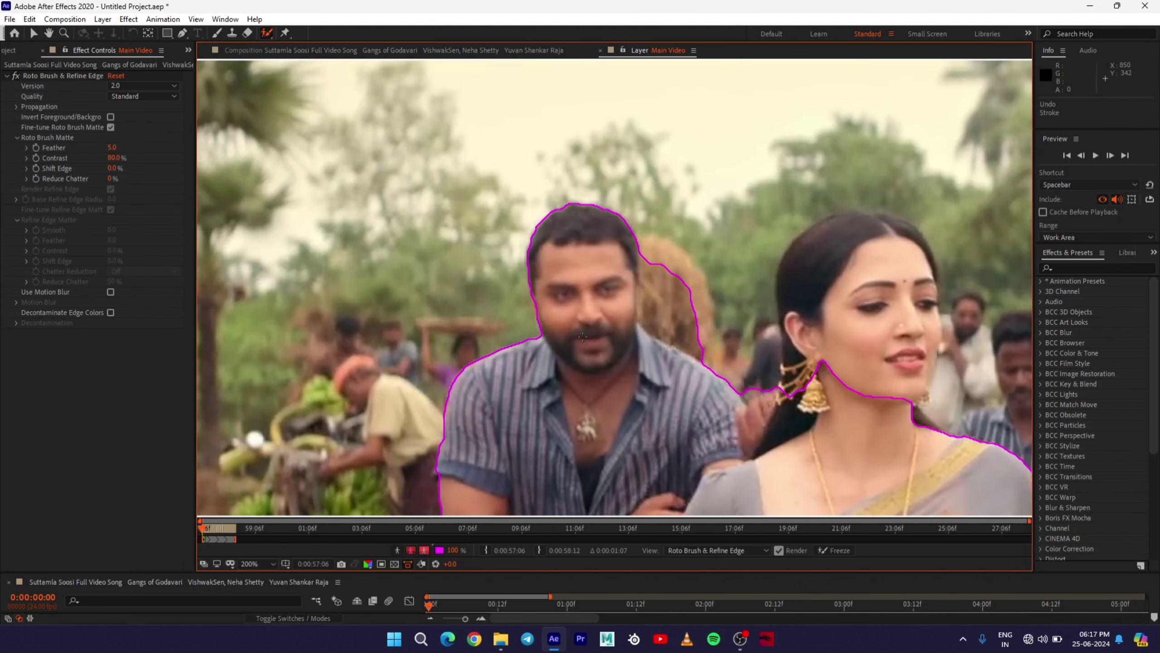
- Add the woman's face and hair to the Roto Brush selection with foreground strokes
drag(603, 350, 477, 230)
mouse_move(711, 290)
mouse_down()
mouse_move(604, 316)
mouse_move(594, 231)
mouse_move(642, 194)
mouse_move(695, 330)
mouse_up()
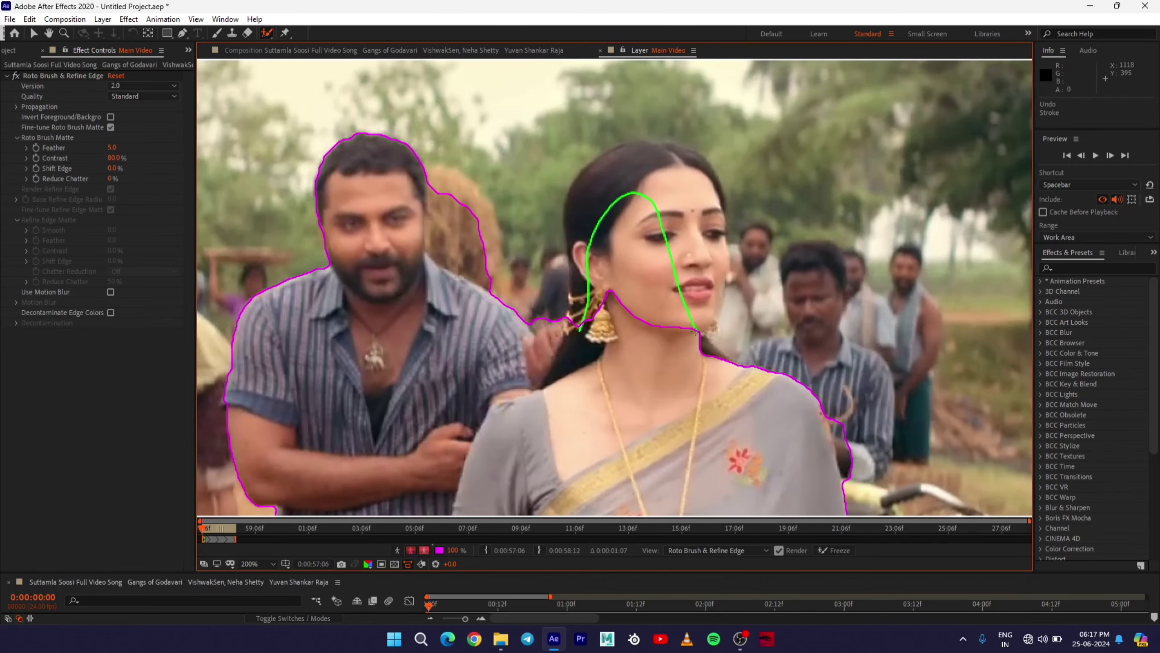
mouse_move(602, 181)
mouse_down()
mouse_move(644, 158)
mouse_move(660, 164)
mouse_up()
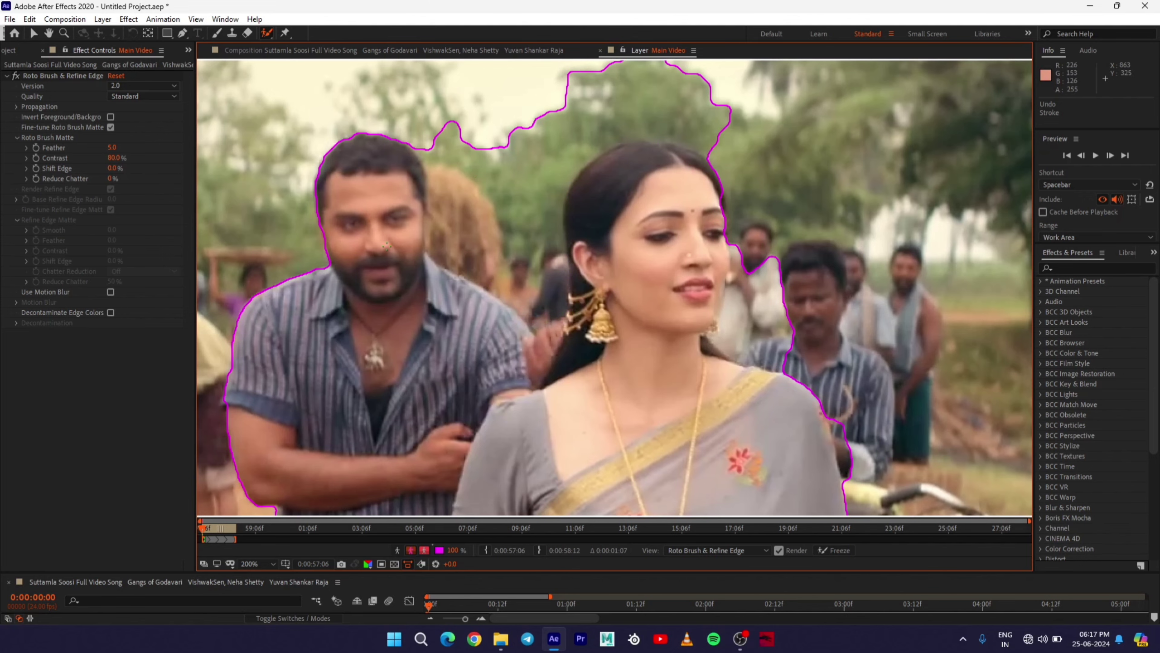
- Subtract the background between the man's and the woman's heads from the Roto Brush selection
drag(388, 247, 411, 319)
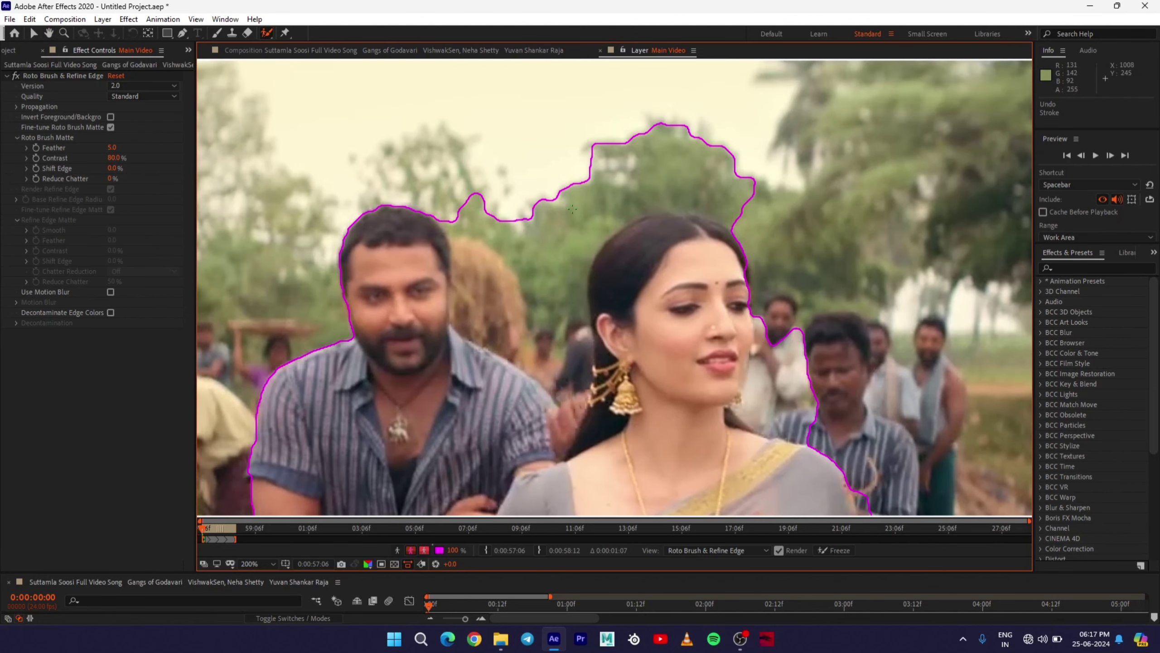
drag(442, 216, 454, 263)
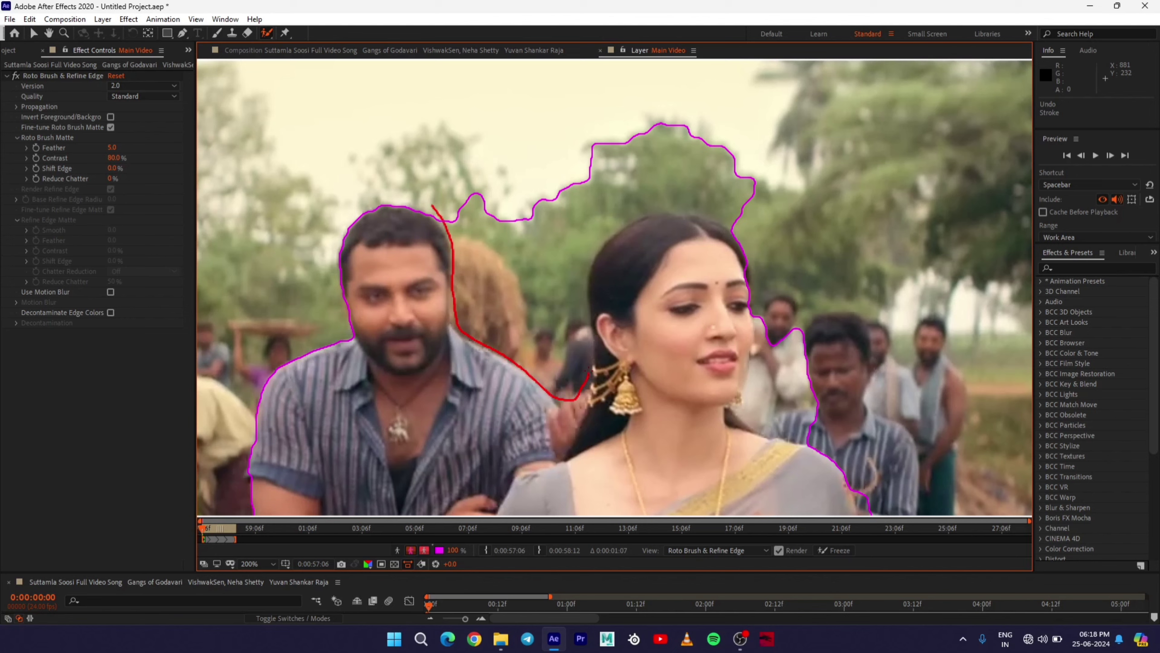
mouse_move(585, 354)
mouse_down()
mouse_move(604, 306)
mouse_move(587, 308)
mouse_move(585, 290)
mouse_move(597, 239)
mouse_move(657, 212)
mouse_move(762, 201)
mouse_move(727, 129)
mouse_move(608, 98)
mouse_move(497, 131)
mouse_move(431, 208)
mouse_up()
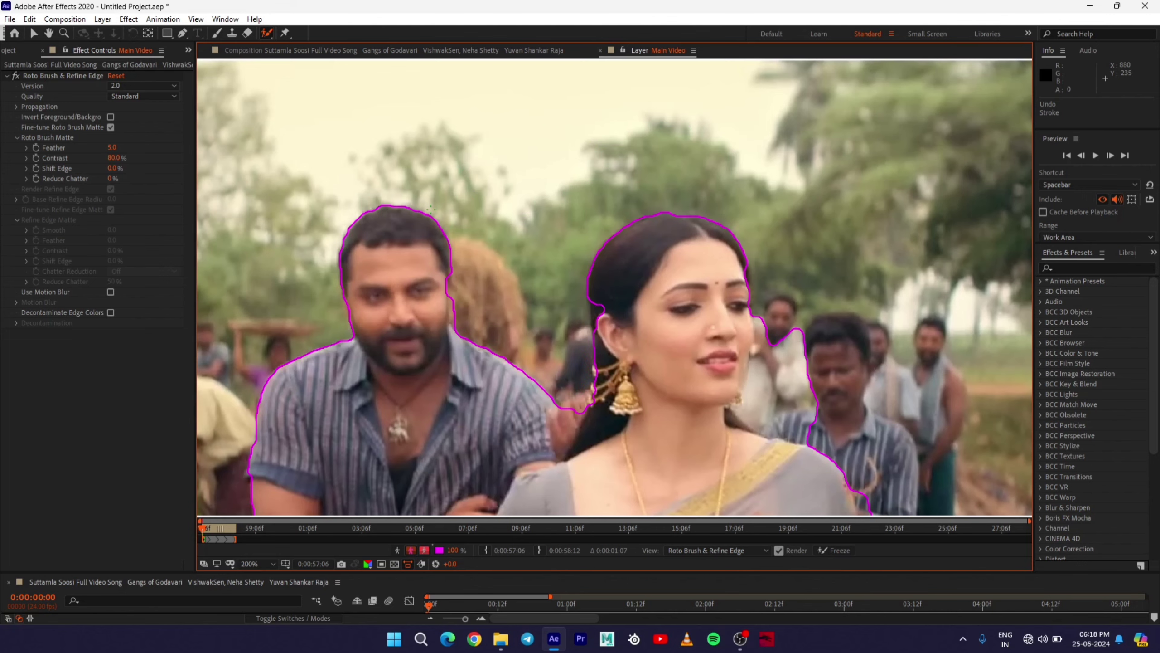
- Add the missing strip of hair behind the woman's ear to the Roto Brush selection
drag(702, 365, 698, 350)
scroll(698, 350, down, 4)
scroll(624, 303, up, 3)
scroll(623, 302, up, 4)
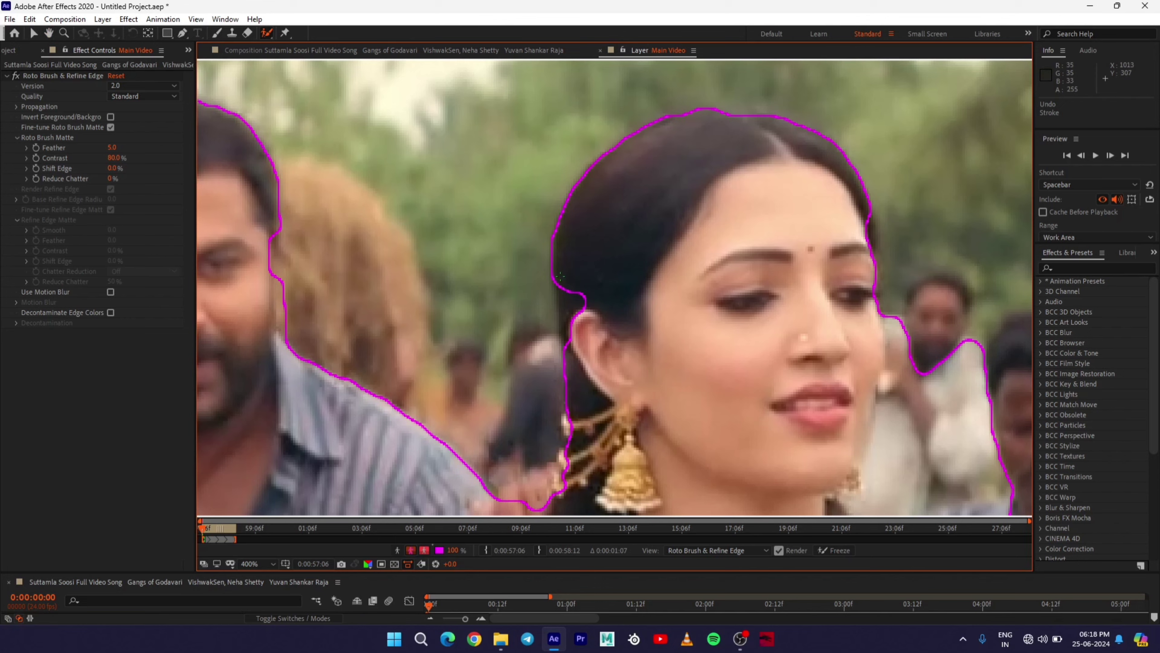
mouse_move(559, 279)
mouse_down()
mouse_move(557, 364)
mouse_move(565, 315)
mouse_move(562, 333)
mouse_up()
- Refine the Roto Brush edge along the man's ear and cheek, adding the missing skin and subtracting the straw behind it
drag(491, 333, 582, 325)
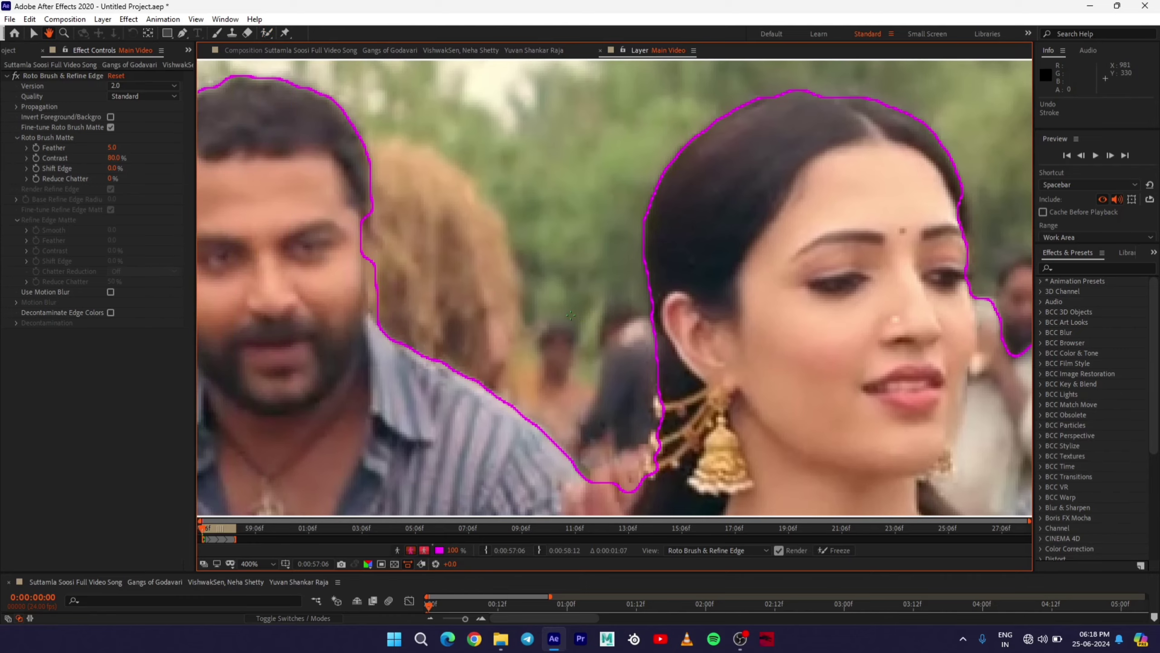
drag(368, 202, 372, 283)
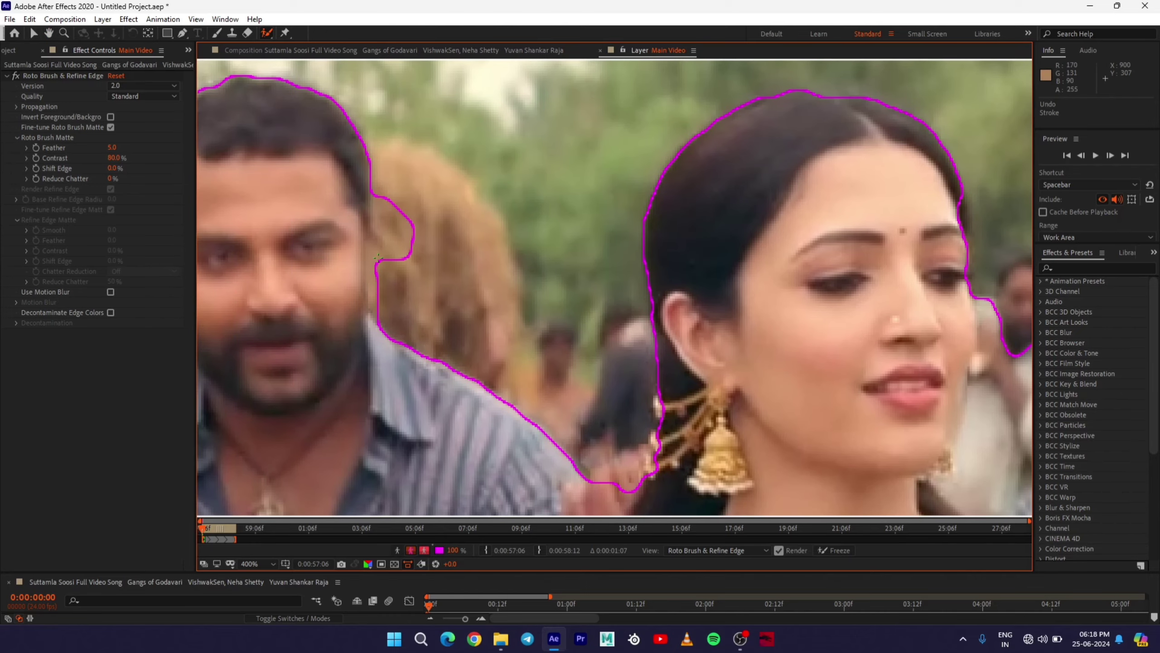
drag(392, 187, 405, 274)
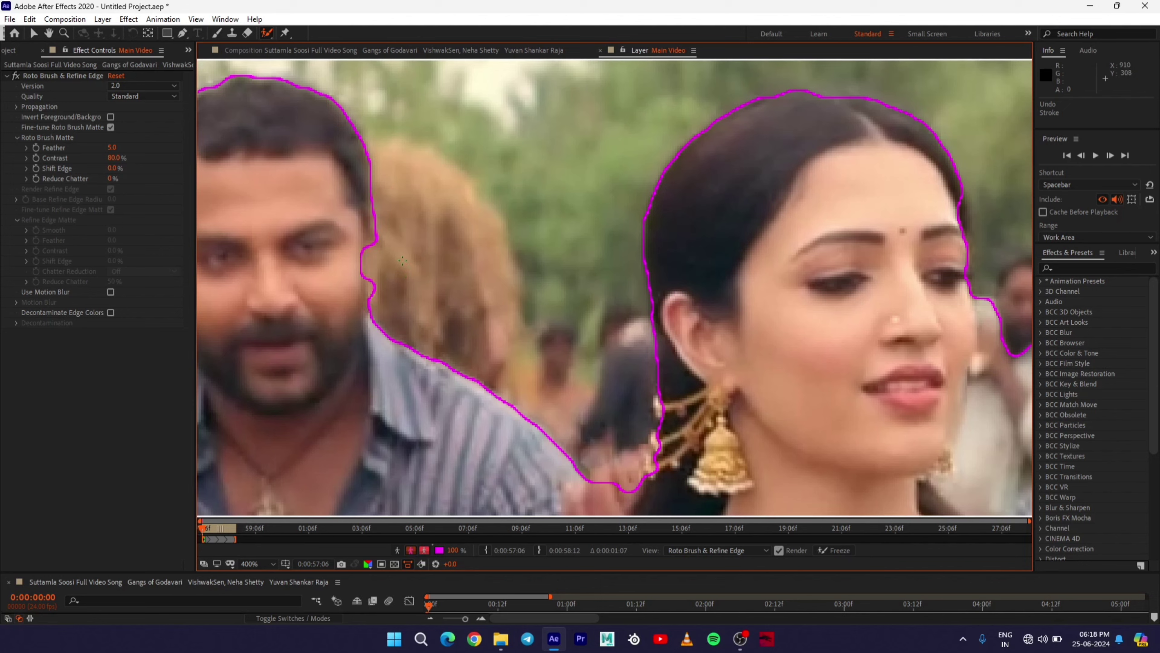
drag(371, 233, 370, 299)
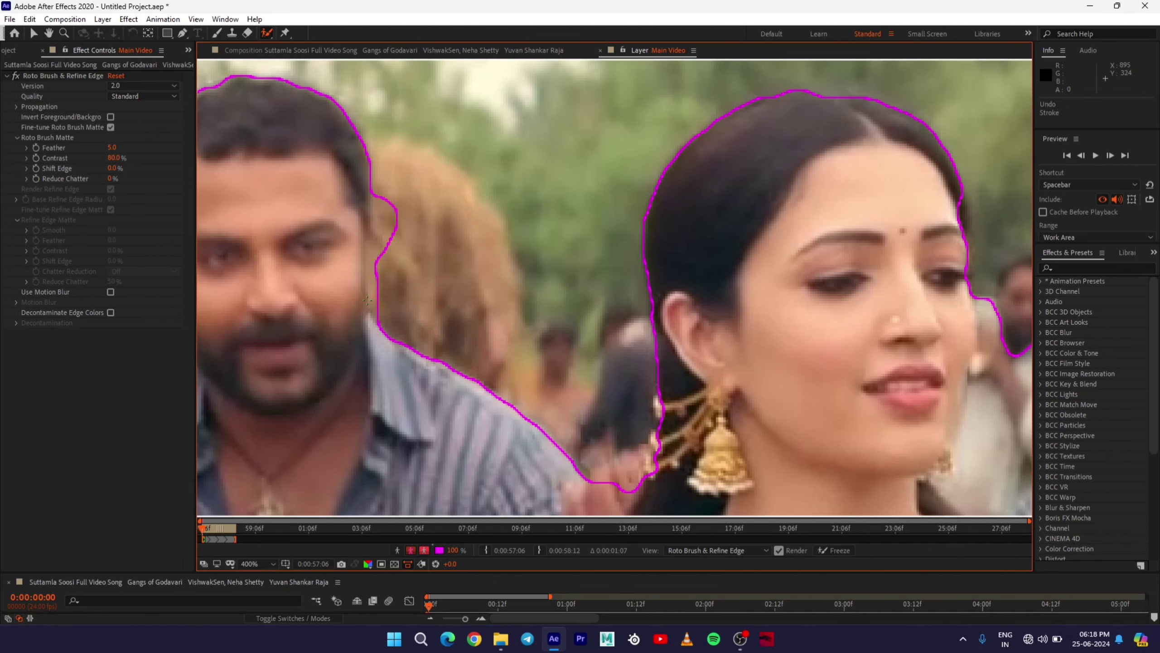
drag(384, 190, 388, 264)
drag(390, 197, 395, 255)
- Subtract the background people beside the woman's face, chin and neck from the Roto Brush selection
scroll(446, 270, down, 2)
drag(657, 365, 578, 296)
scroll(577, 296, down, 1)
scroll(642, 236, up, 2)
drag(642, 236, 641, 308)
mouse_move(561, 312)
mouse_down()
mouse_move(642, 322)
mouse_move(624, 324)
mouse_move(618, 298)
mouse_move(557, 305)
mouse_up()
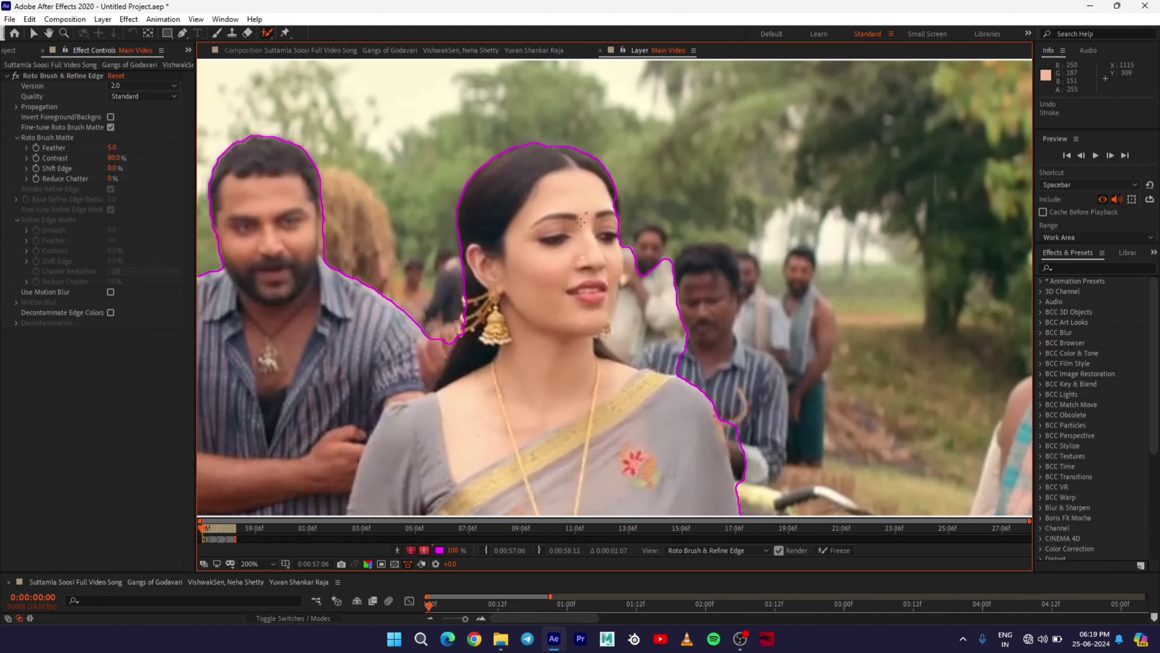
scroll(655, 295, up, 2)
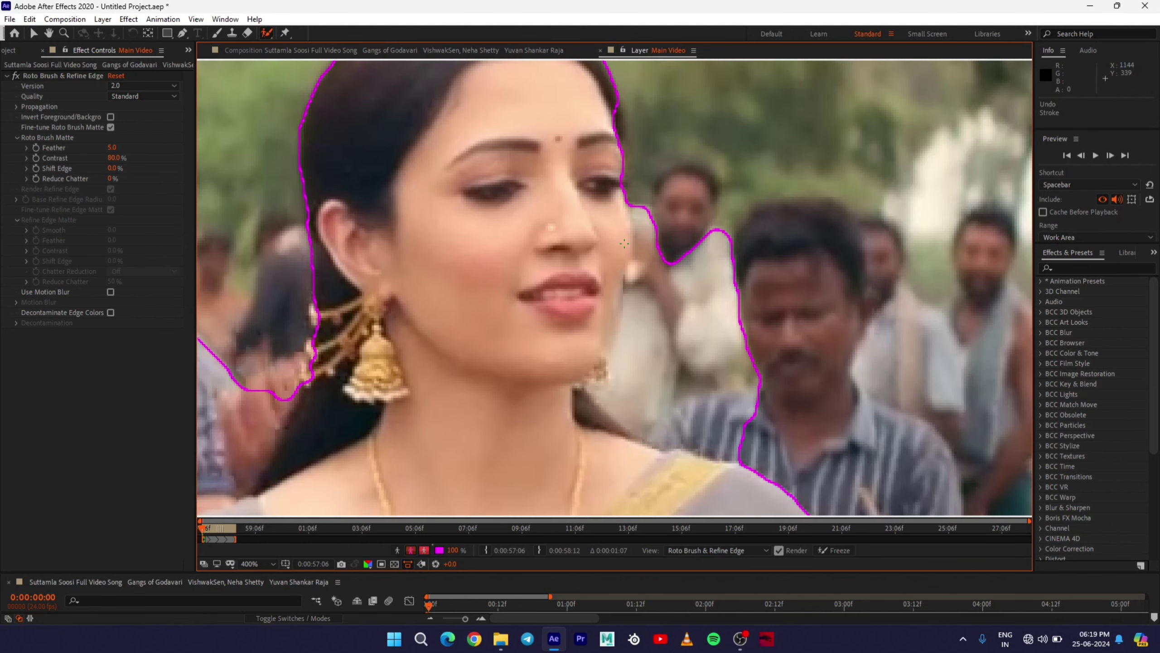
drag(646, 237, 612, 288)
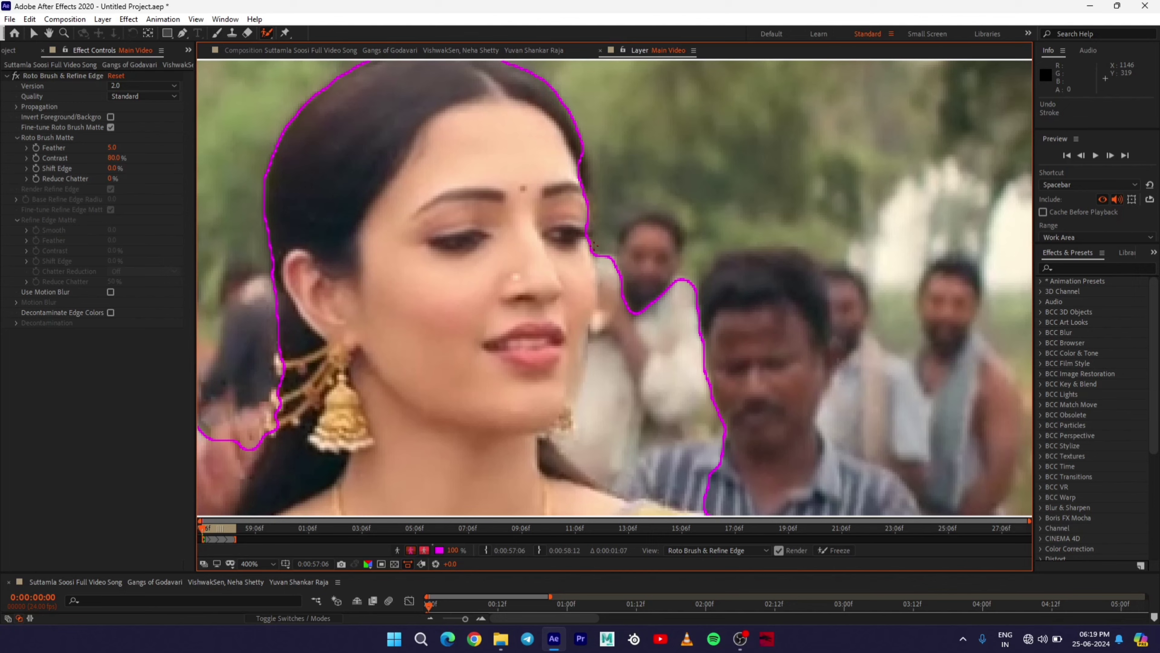
mouse_move(596, 266)
mouse_down()
mouse_move(590, 364)
mouse_move(575, 417)
mouse_move(552, 444)
mouse_move(608, 487)
mouse_move(665, 502)
mouse_move(731, 501)
mouse_move(732, 250)
mouse_move(660, 235)
mouse_move(601, 238)
mouse_move(594, 252)
mouse_up()
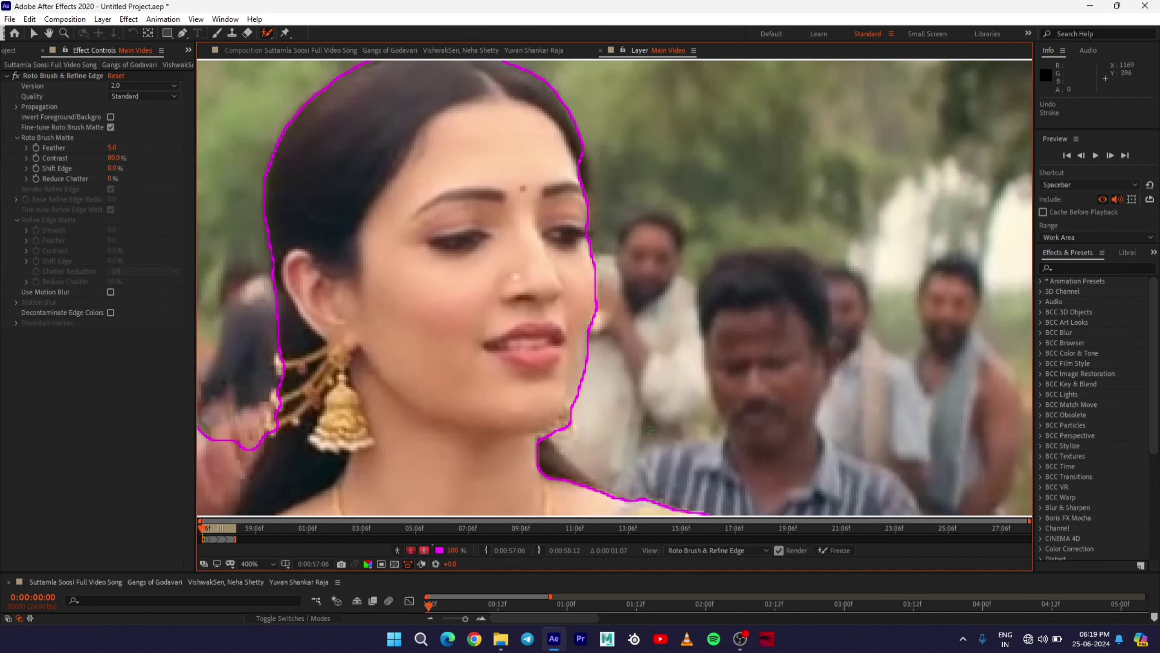
- Subtract the background man's arm beside the woman's saree-covered shoulder from the Roto Brush selection
drag(649, 430, 596, 262)
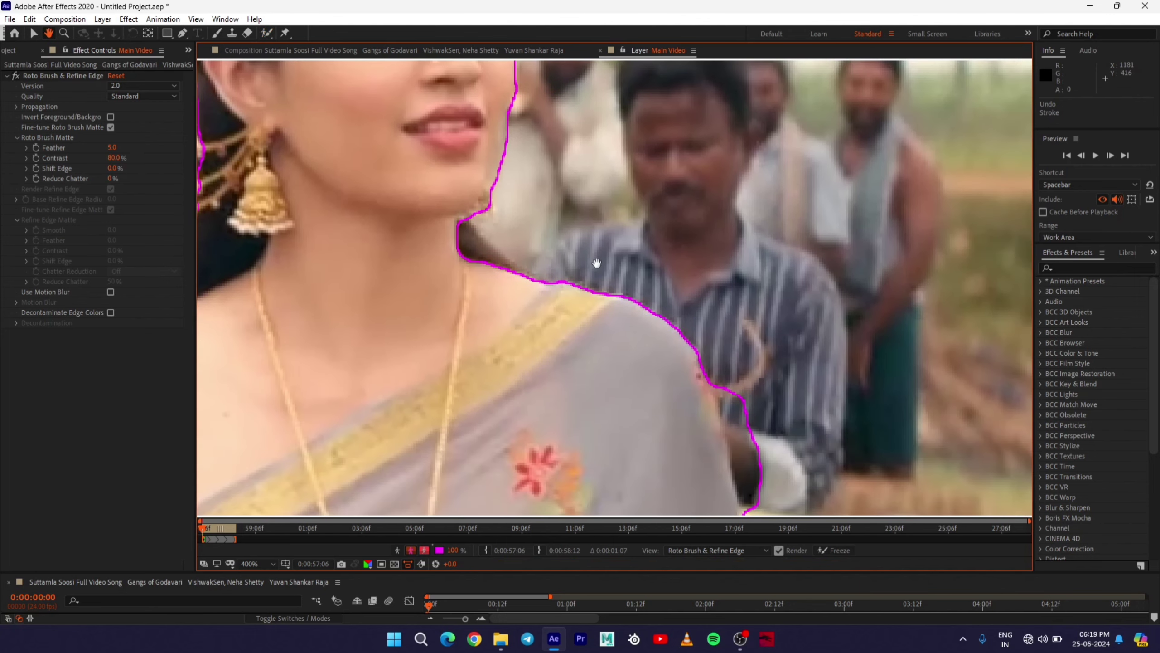
scroll(597, 262, down, 1)
mouse_move(661, 332)
mouse_down()
mouse_move(619, 267)
mouse_move(667, 313)
mouse_move(678, 392)
mouse_up()
scroll(619, 268, up, 1)
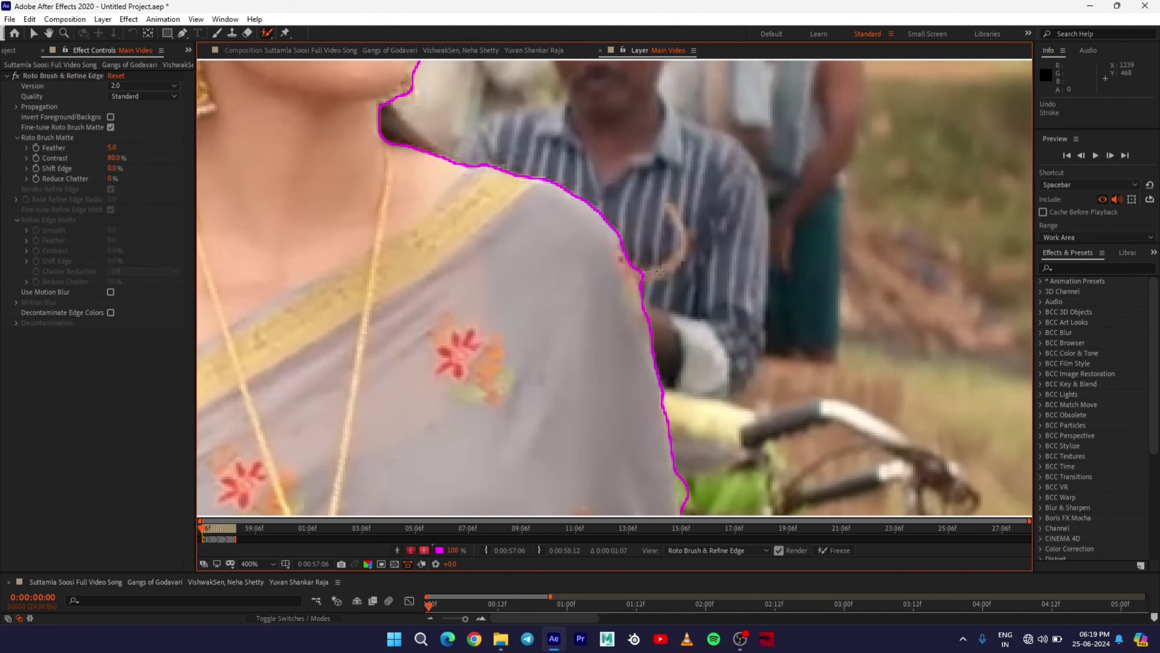
scroll(637, 260, down, 2)
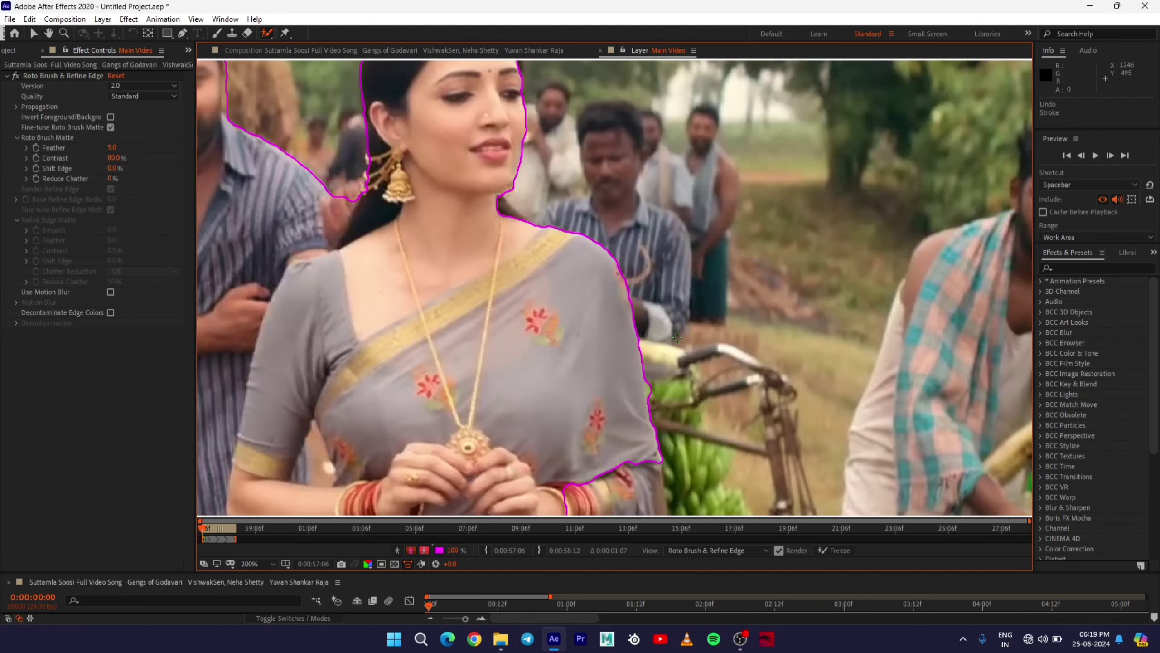
drag(650, 351, 626, 316)
- Add the woman's bangled forearm and the upper part of her hanging saree drape to the Roto Brush selection
scroll(626, 315, up, 2)
scroll(603, 301, down, 4)
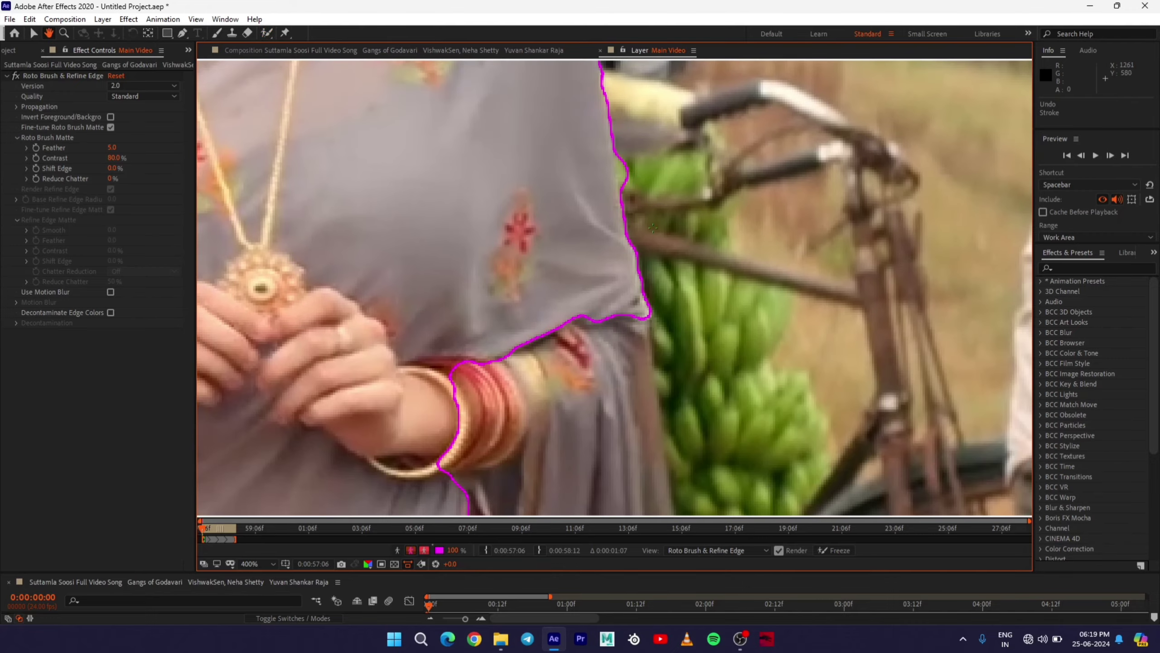
scroll(629, 274, up, 2)
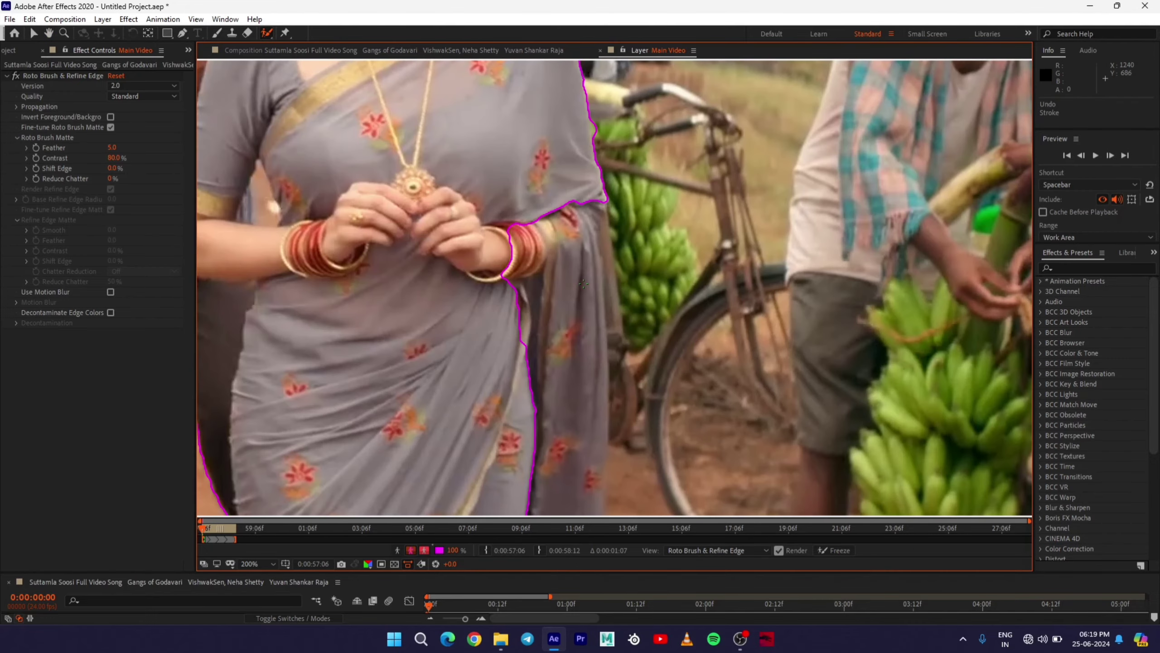
scroll(596, 306, down, 1)
drag(598, 292, 600, 270)
scroll(600, 267, down, 1)
scroll(602, 242, up, 1)
scroll(614, 287, up, 2)
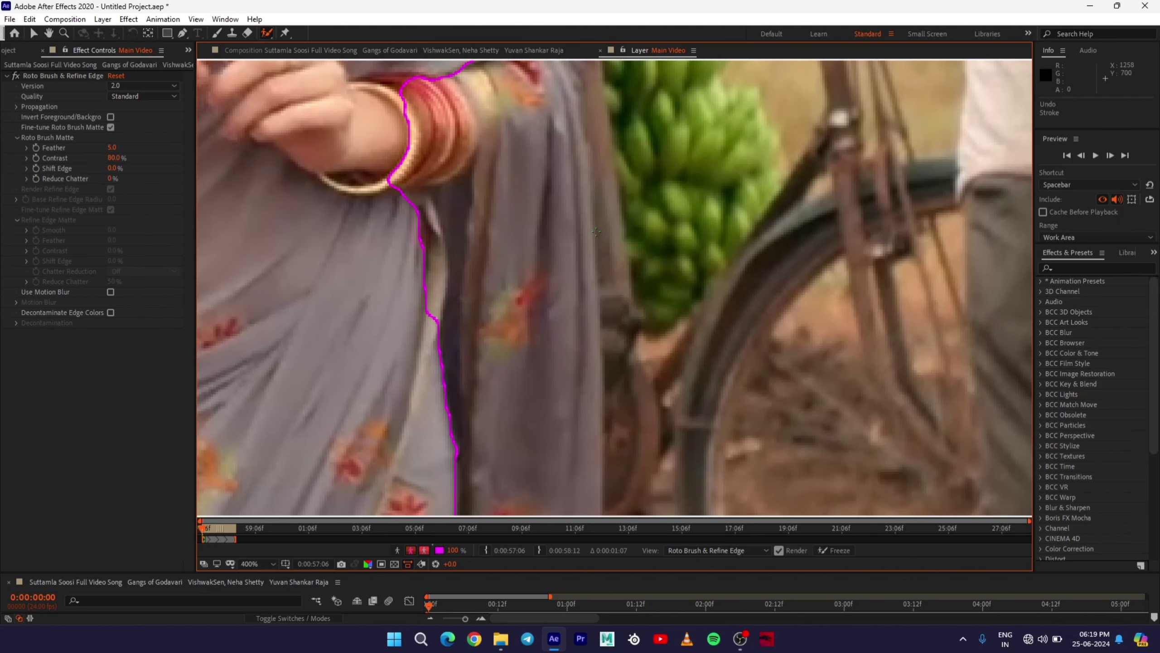
scroll(615, 287, down, 1)
mouse_move(596, 154)
mouse_down()
mouse_move(589, 290)
mouse_move(601, 323)
mouse_move(562, 357)
mouse_up()
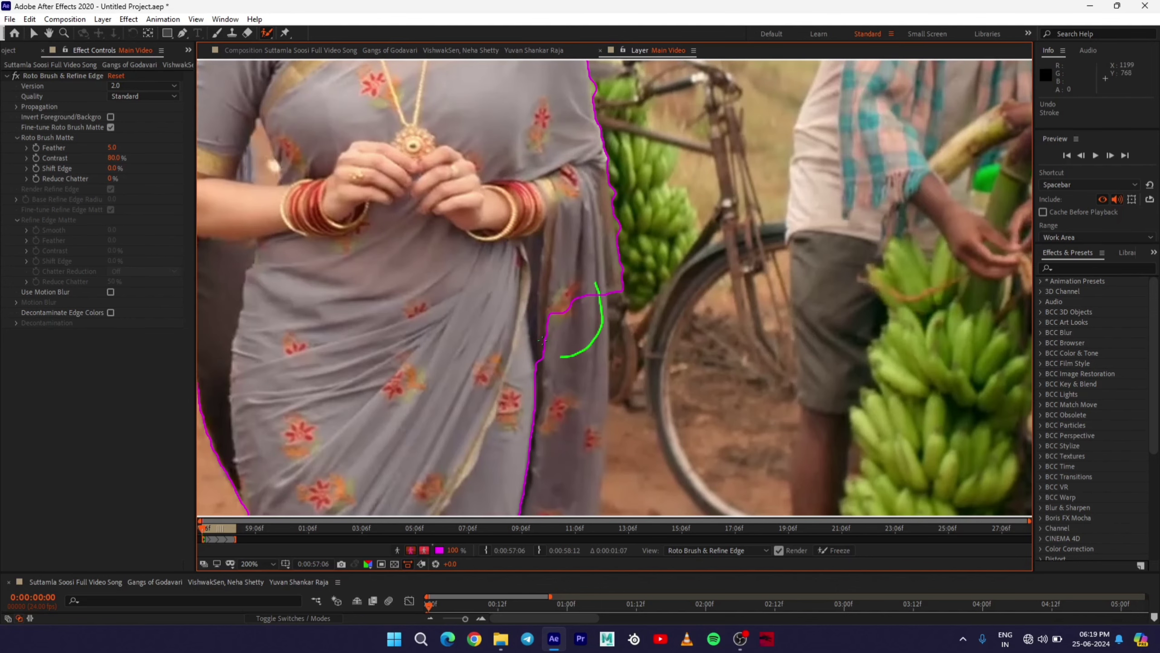
drag(572, 313, 584, 240)
mouse_move(579, 289)
mouse_down()
mouse_move(503, 290)
mouse_move(512, 292)
mouse_up()
- Add the lower end of the saree drape to the Roto Brush selection and subtract the ground beside the bicycle wheel
drag(559, 379, 548, 350)
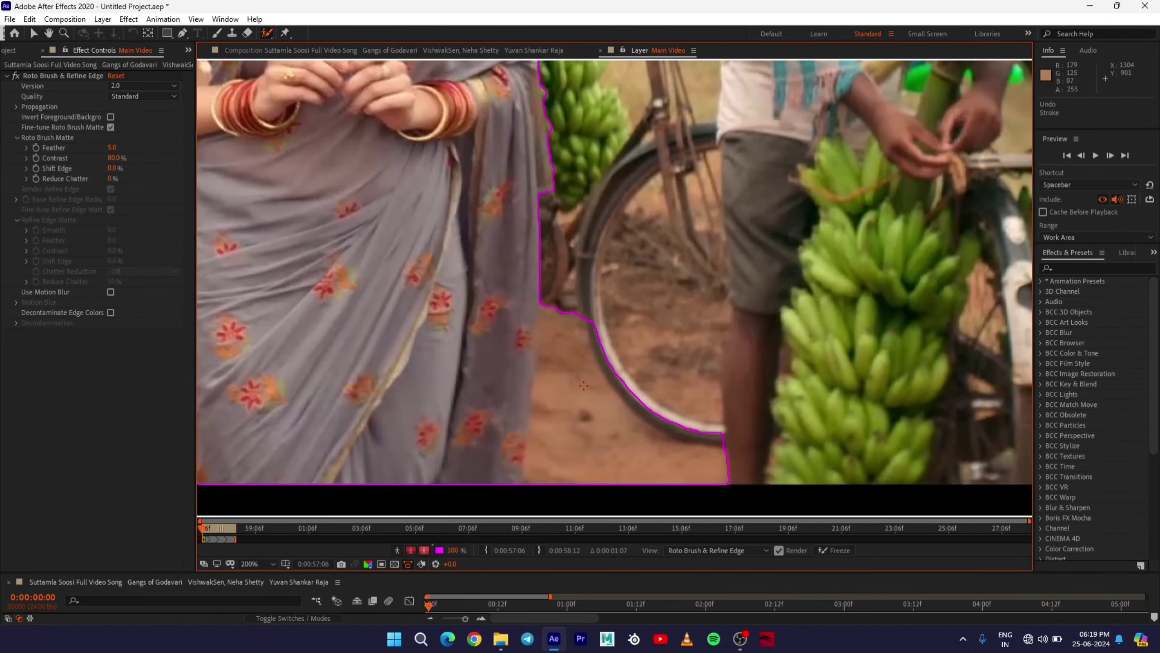
mouse_move(586, 302)
mouse_down()
mouse_move(556, 337)
mouse_move(559, 432)
mouse_move(589, 462)
mouse_move(710, 478)
mouse_move(731, 458)
mouse_move(617, 332)
mouse_up()
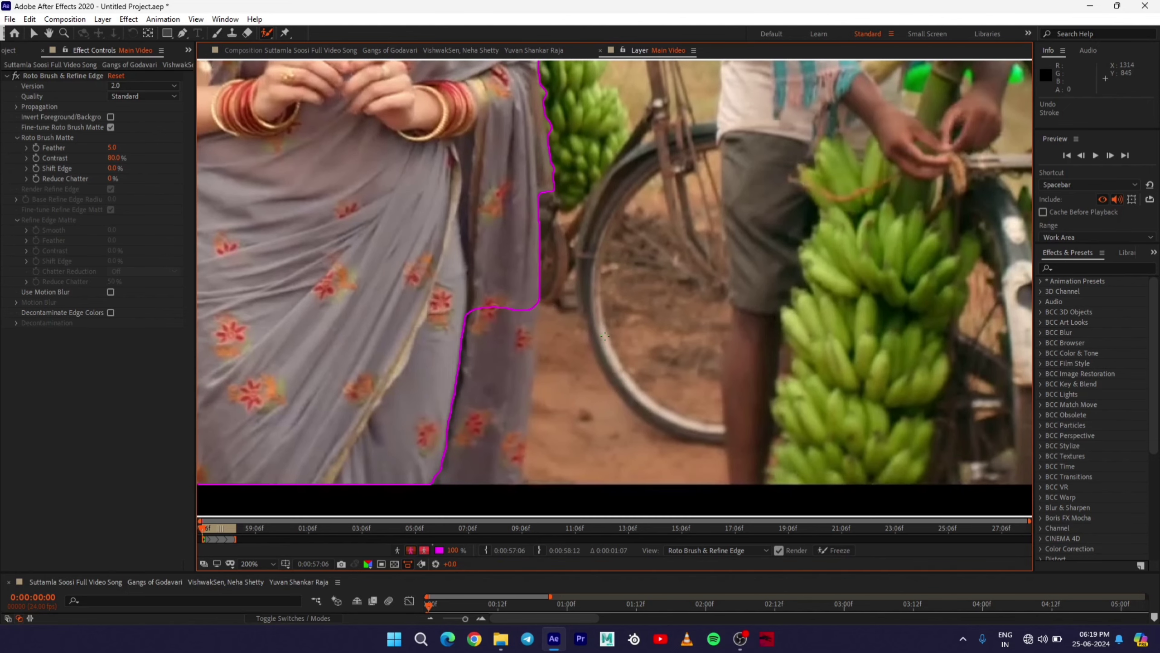
mouse_move(540, 302)
mouse_down()
mouse_move(514, 478)
mouse_move(416, 474)
mouse_move(433, 364)
mouse_move(500, 294)
mouse_move(541, 299)
mouse_up()
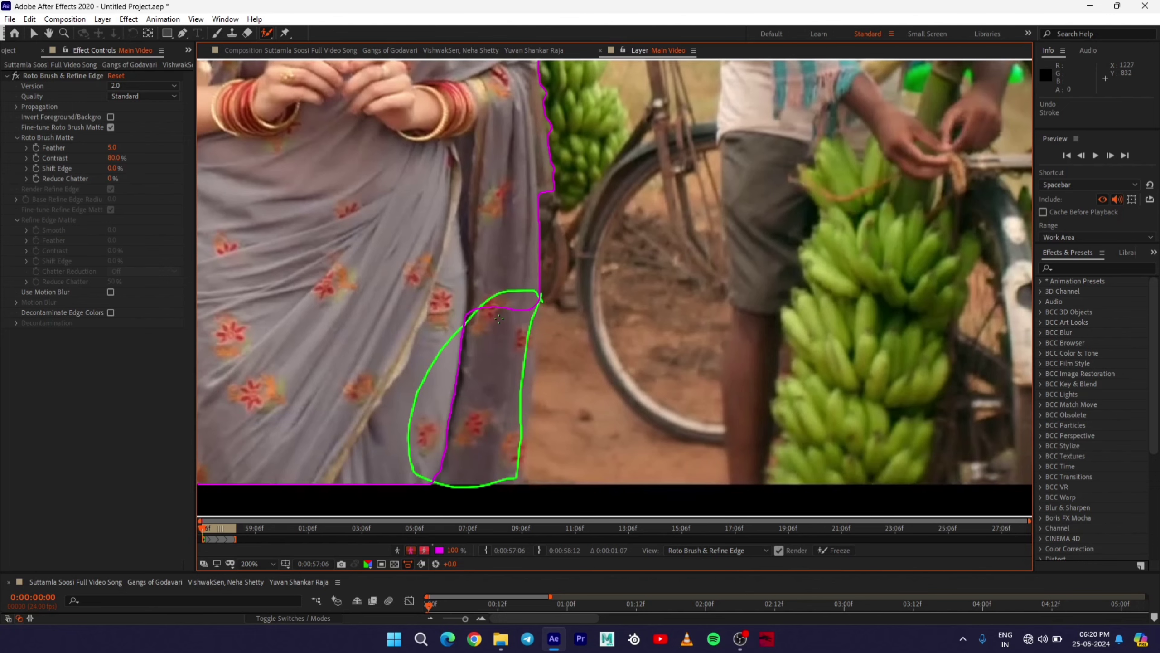
- Add the fingers between the man's shoulder and the woman's earring to the Roto Brush selection with foreground strokes
scroll(496, 370, down, 1)
drag(489, 365, 550, 456)
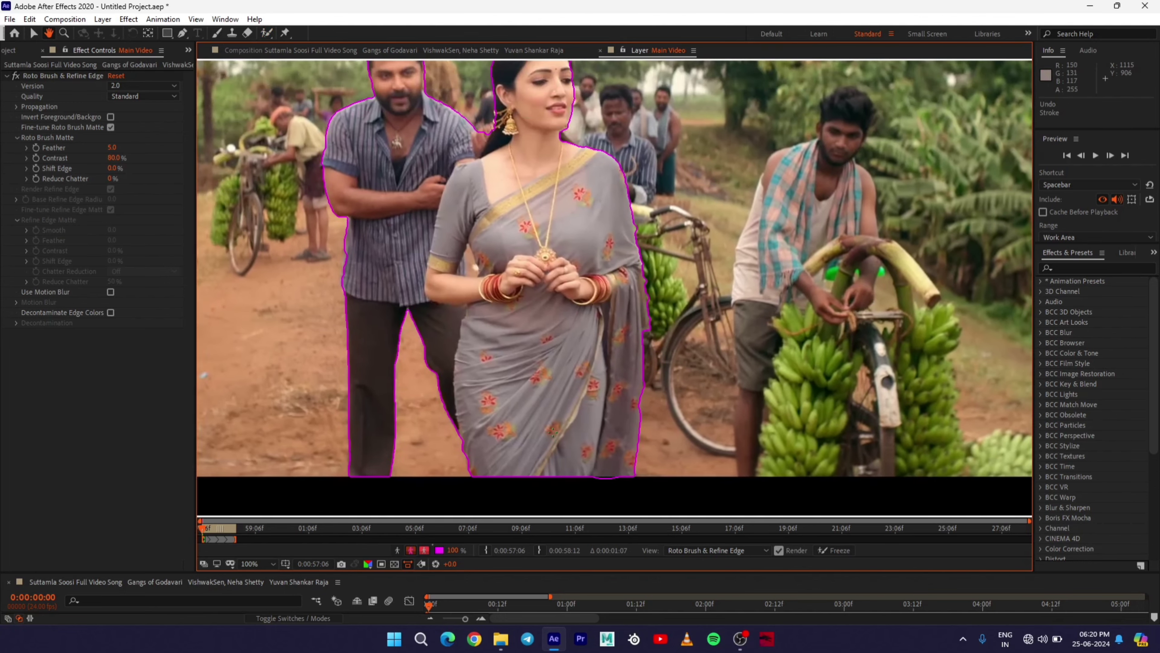
drag(523, 332, 578, 461)
drag(577, 345, 549, 370)
drag(505, 327, 546, 334)
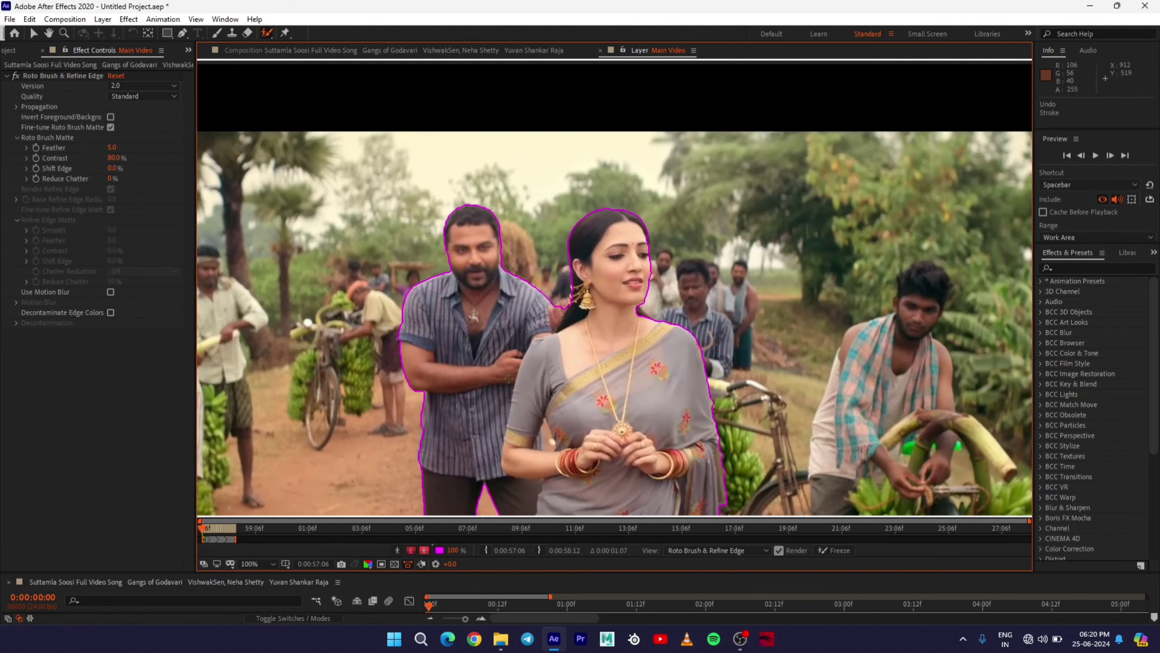
scroll(581, 341, up, 6)
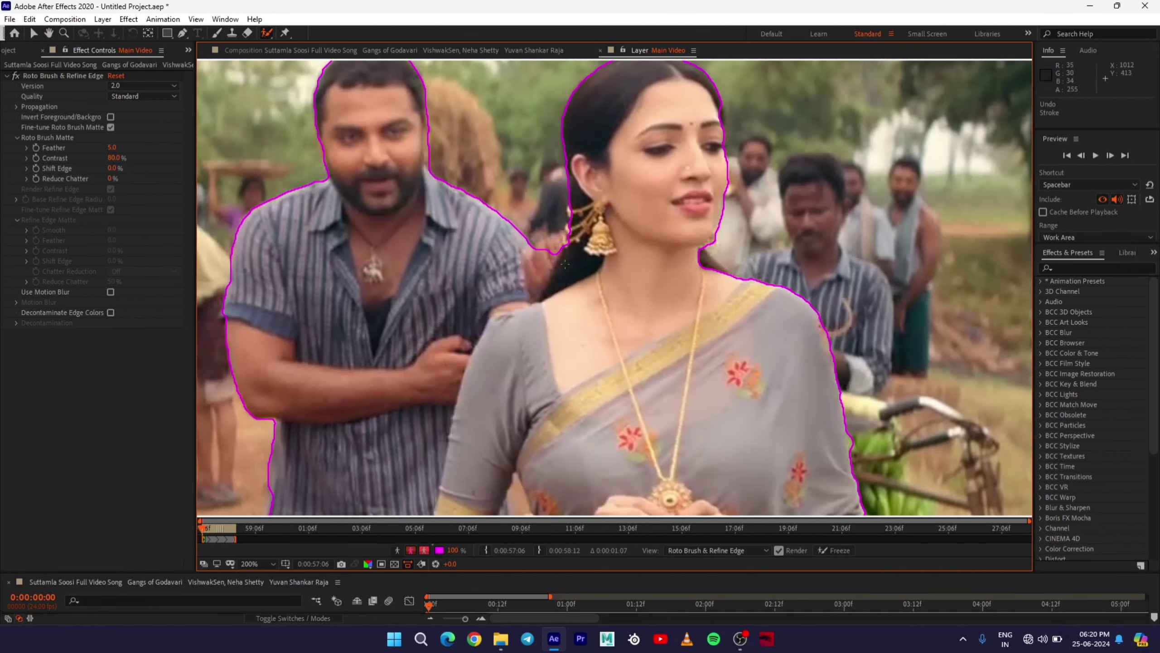
scroll(566, 260, down, 2)
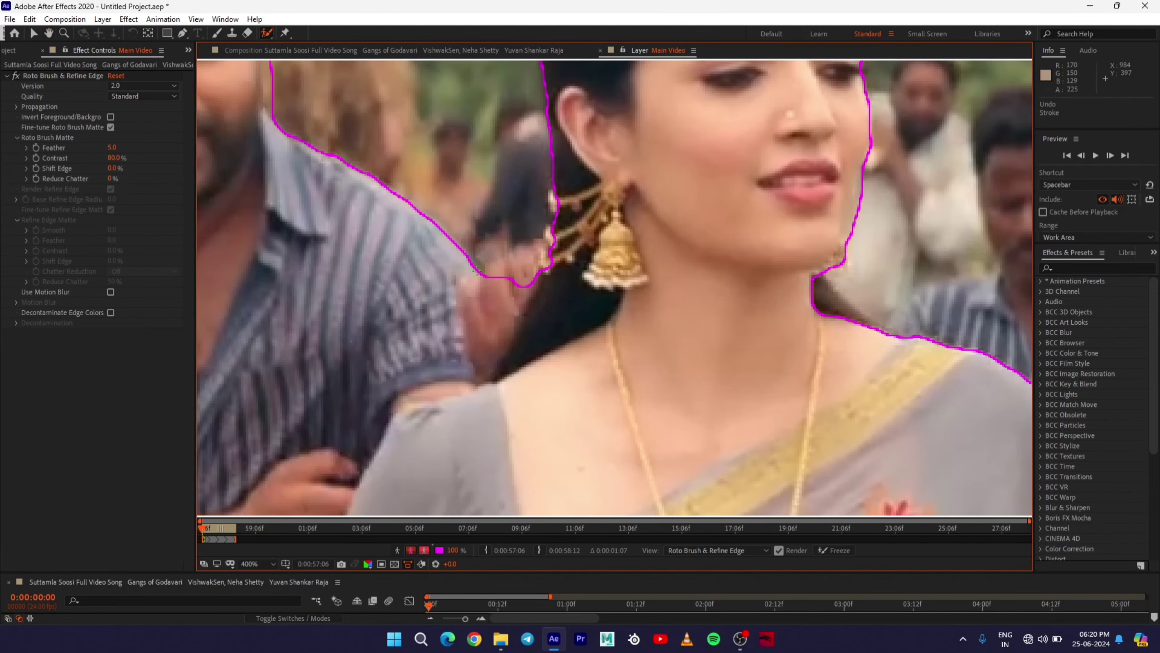
drag(476, 271, 564, 241)
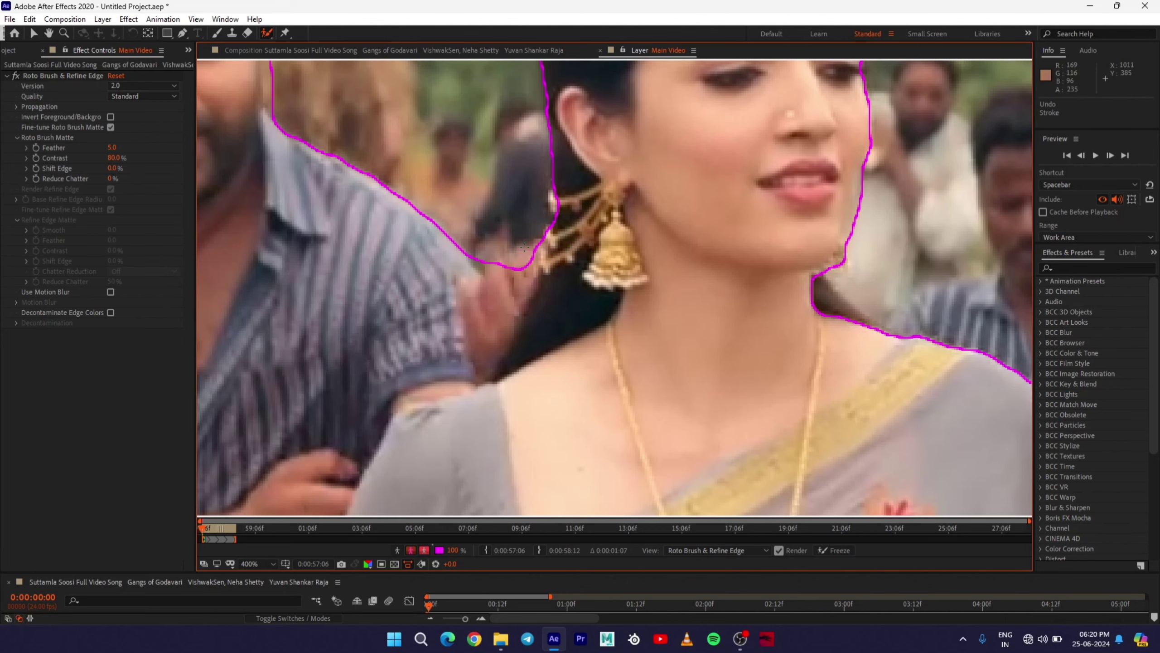
drag(491, 262, 520, 261)
- Check the couple's cutout in the main composition and return to the Main Video layer view
scroll(533, 293, down, 4)
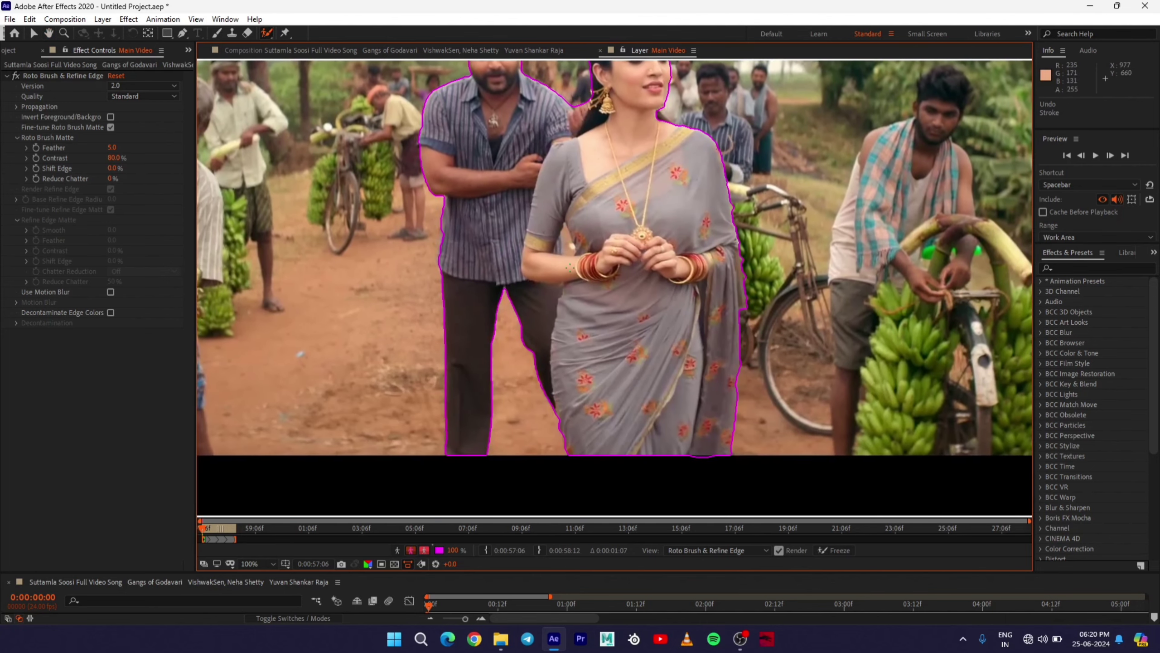
drag(570, 268, 588, 315)
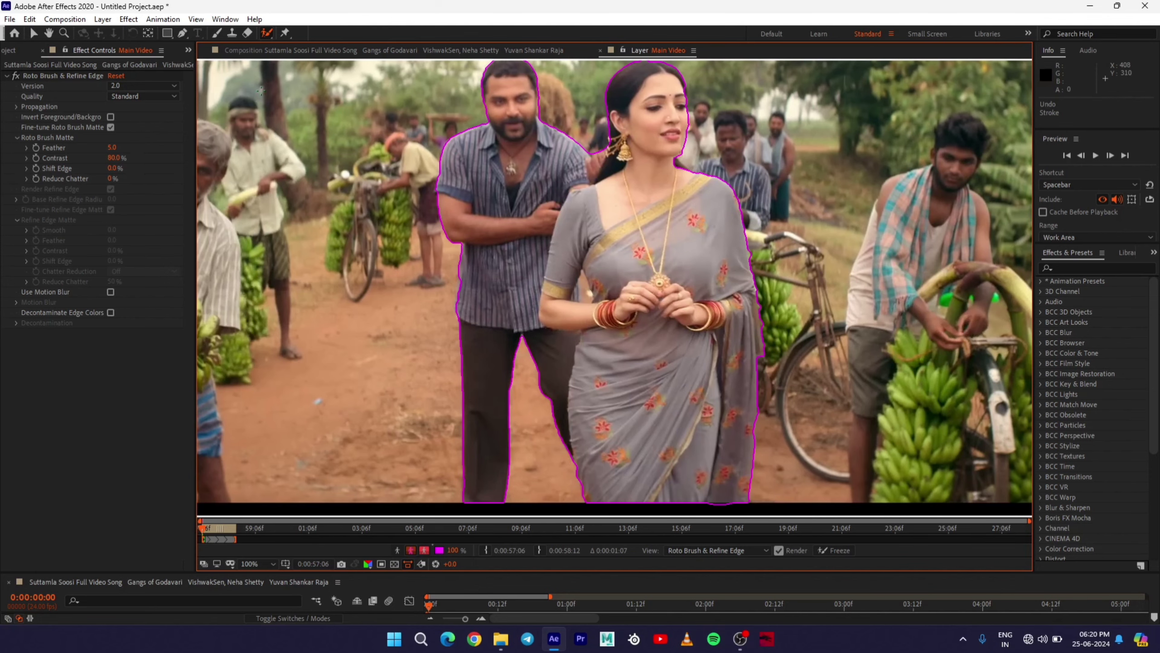
click(303, 48)
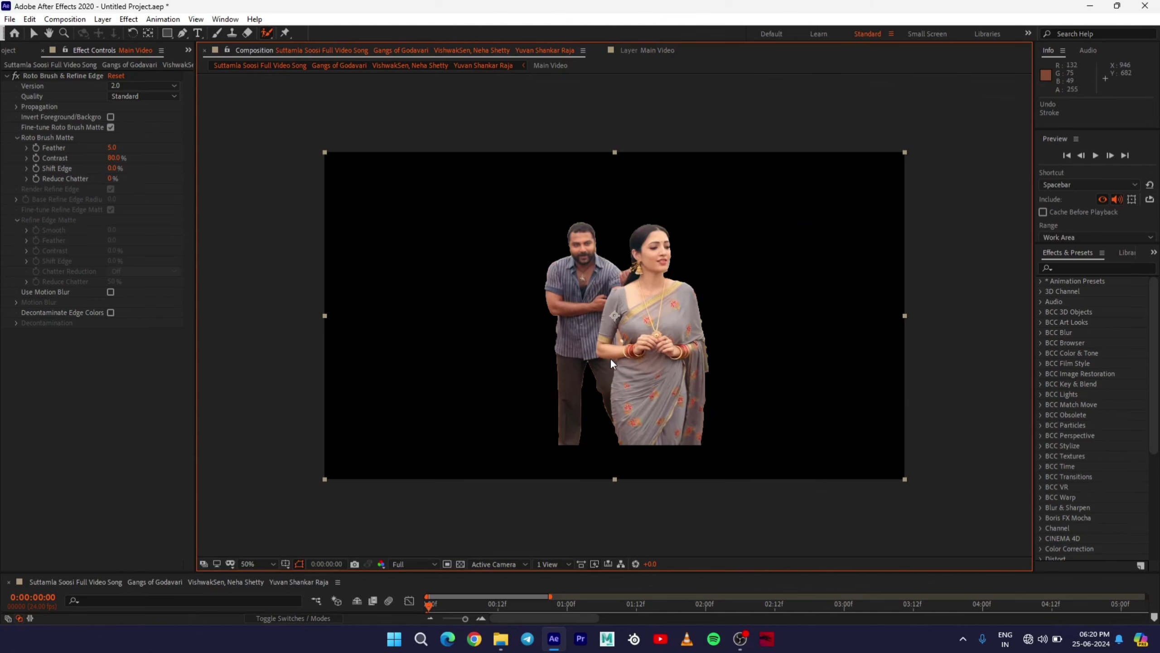
scroll(612, 336, up, 2)
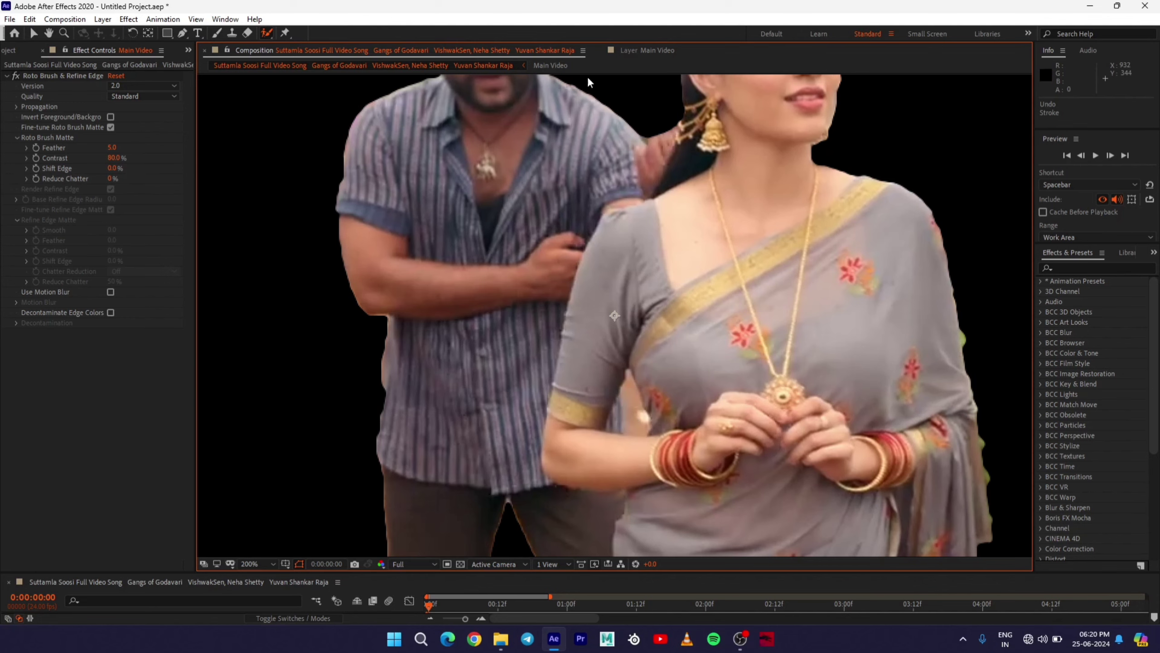
click(633, 53)
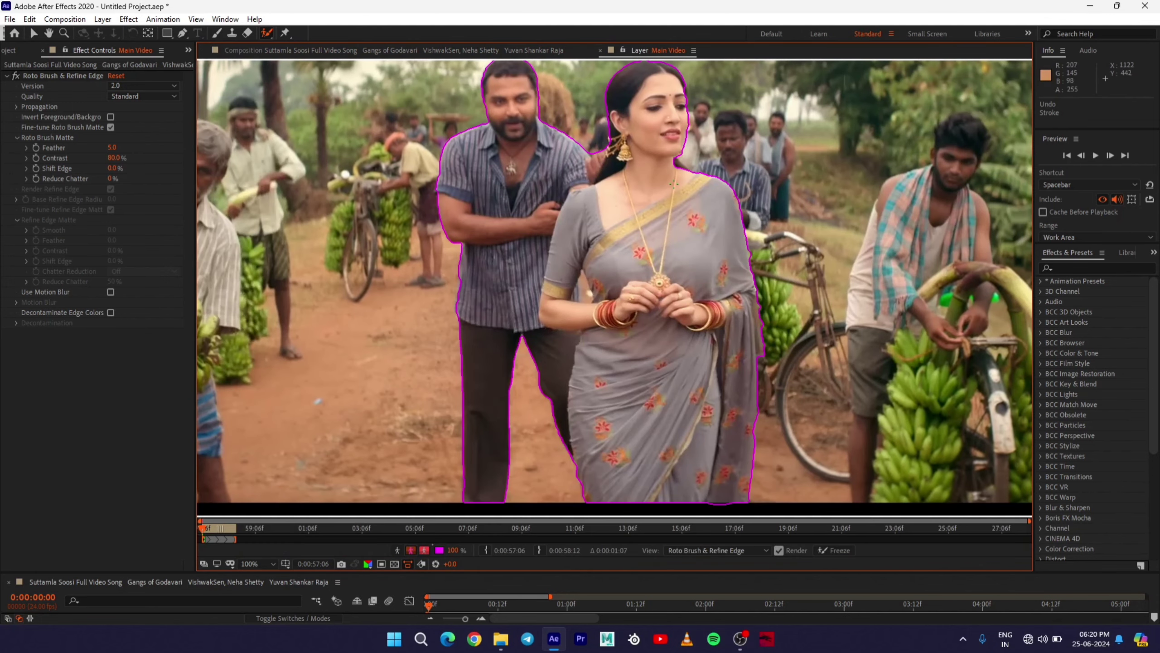
- Subtract the background gap between the woman's bent arm and her waist from the Roto Brush selection
scroll(626, 259, up, 1)
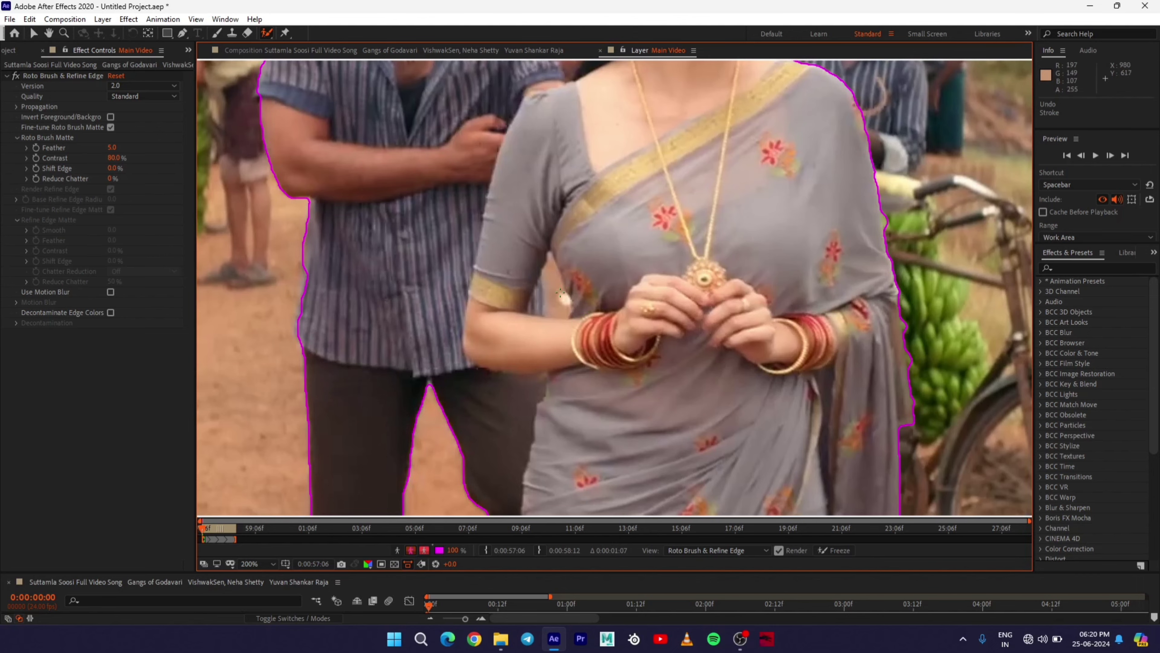
scroll(559, 293, up, 1)
drag(558, 292, 583, 295)
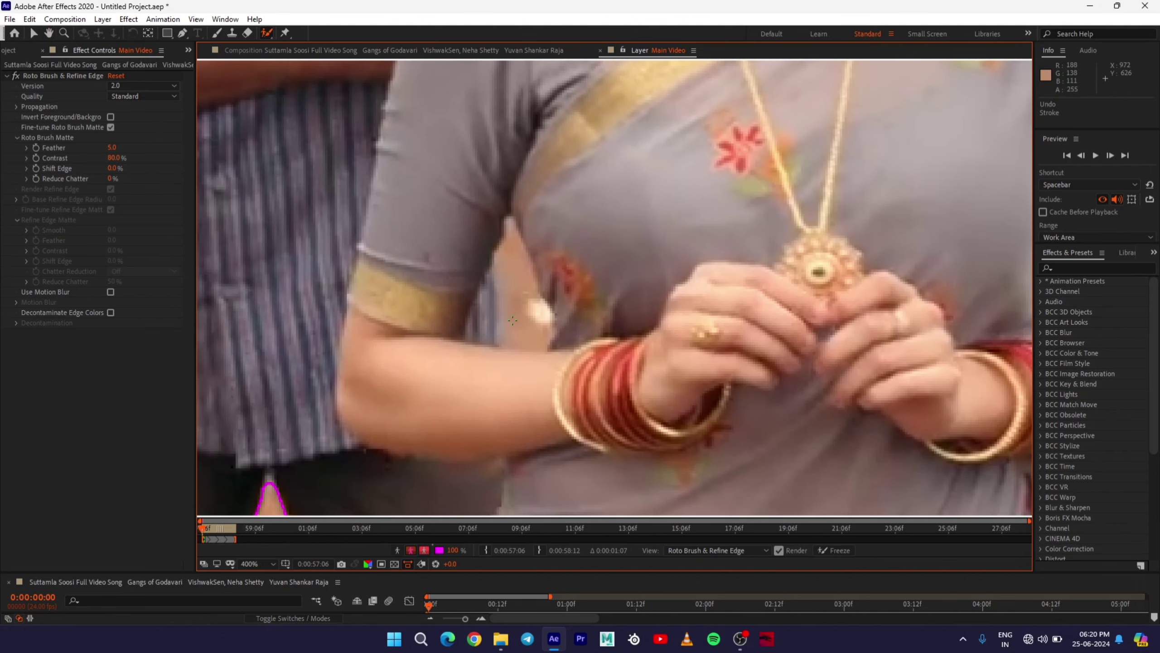
mouse_move(509, 313)
mouse_down()
mouse_move(509, 242)
mouse_move(544, 330)
mouse_move(514, 338)
mouse_move(509, 316)
mouse_up()
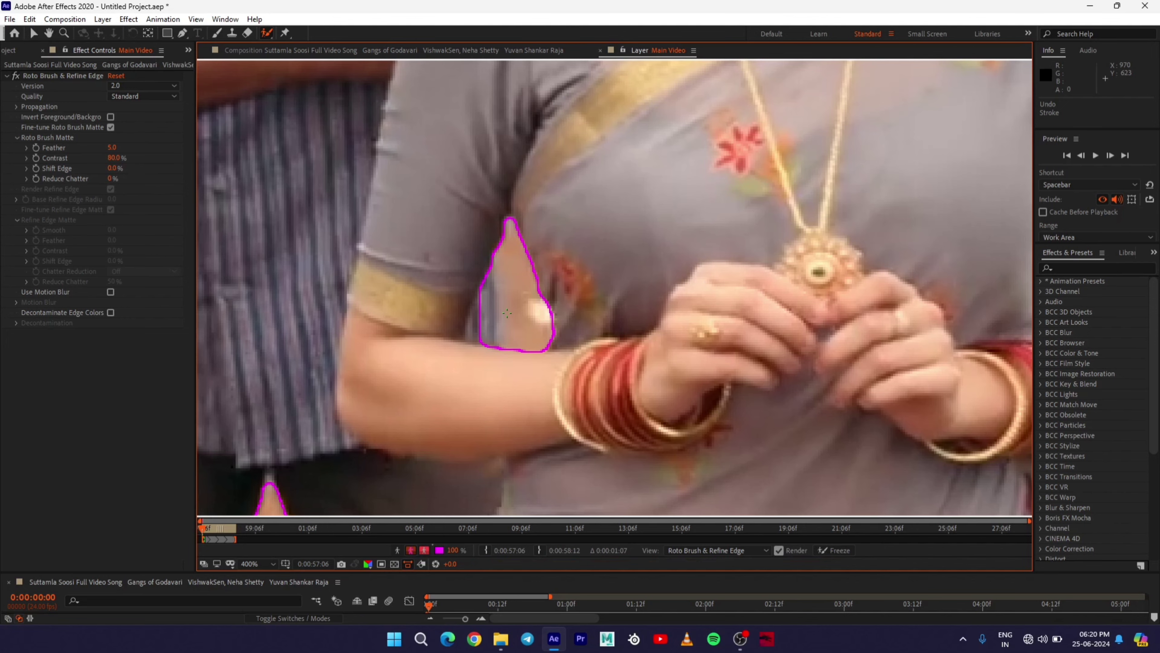
- Start playback of the Main Video layer from the base frame to propagate the Roto Brush selection
key(comma)
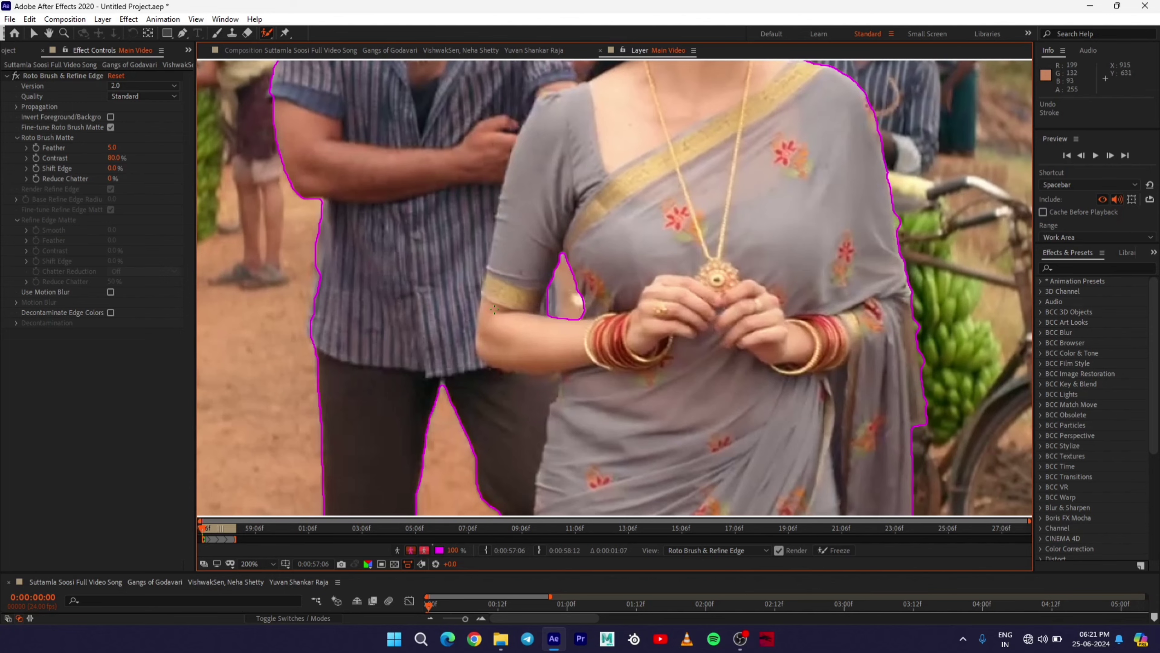
key(comma)
key(comma)
key(period)
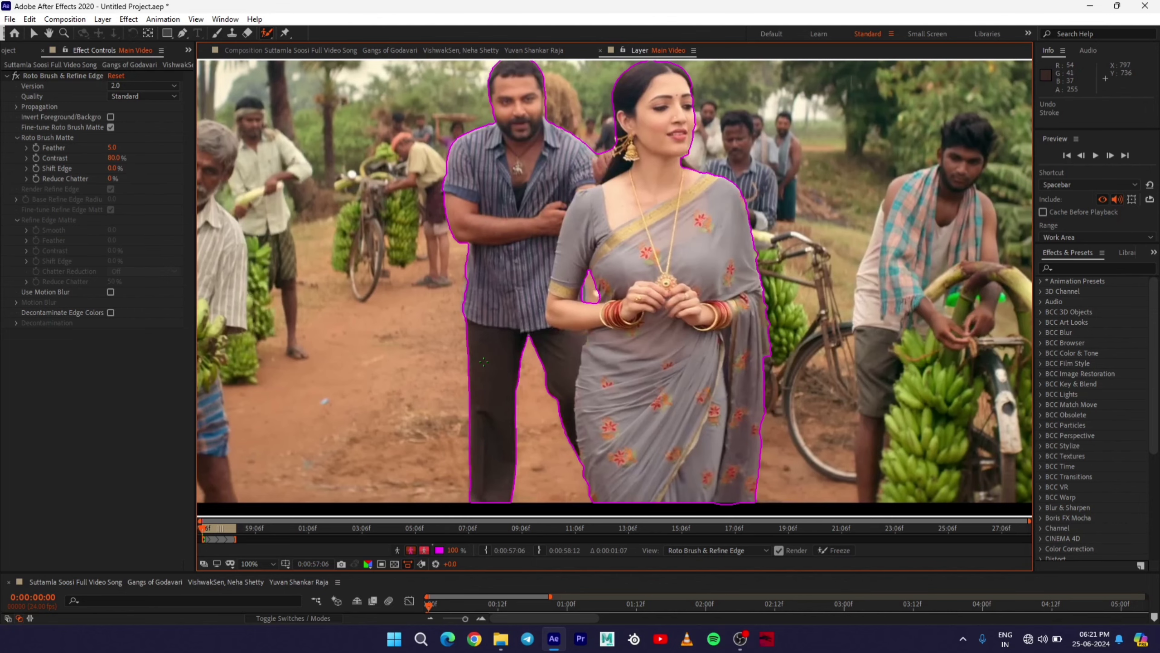
scroll(476, 345, up, 1)
drag(476, 345, 485, 385)
scroll(485, 374, down, 1)
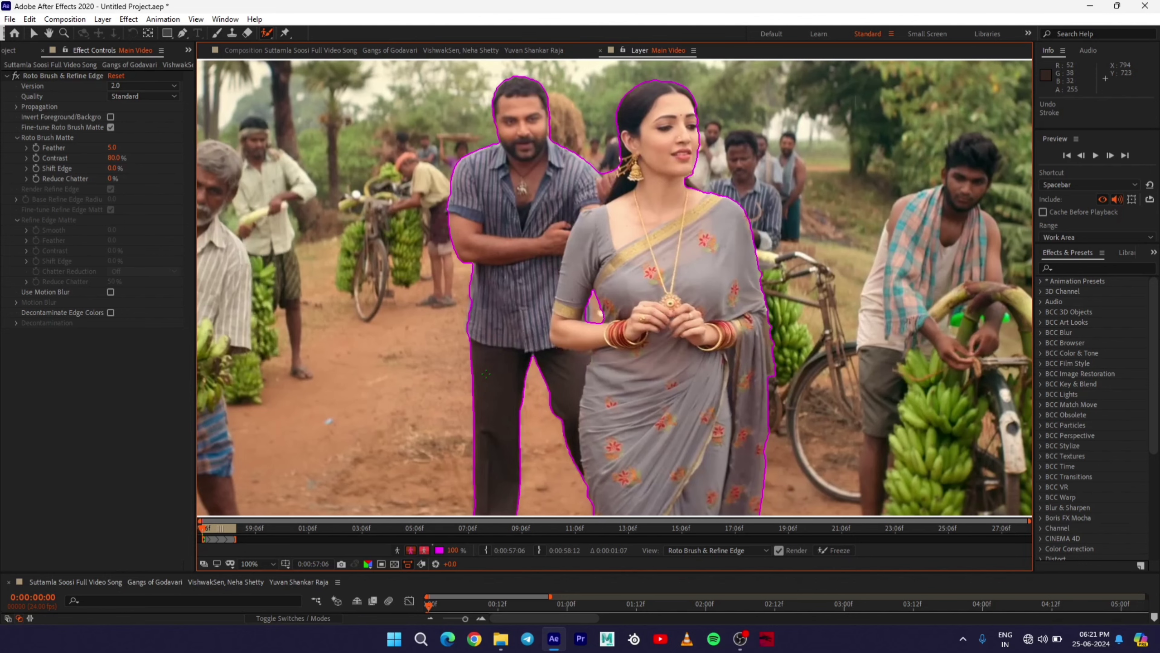
key(space)
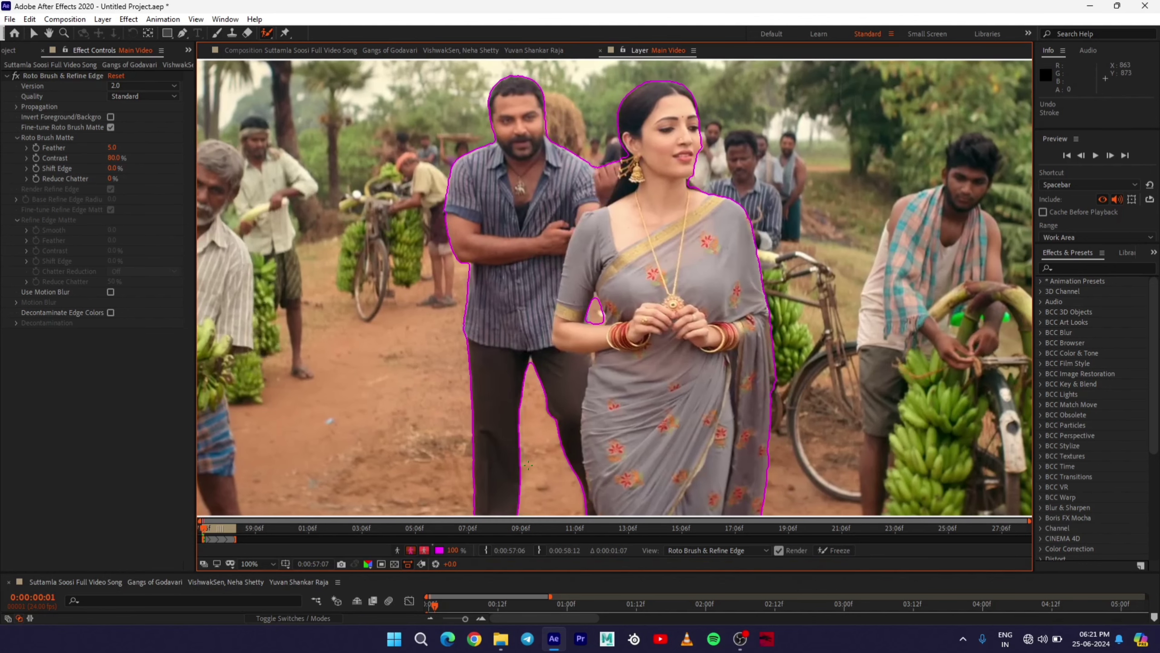
- At frame 0:00:00:02, add the top of the man's raised fist to the Roto Brush selection with foreground strokes
key(Page_Up)
key(Page_Down)
scroll(601, 236, up, 2)
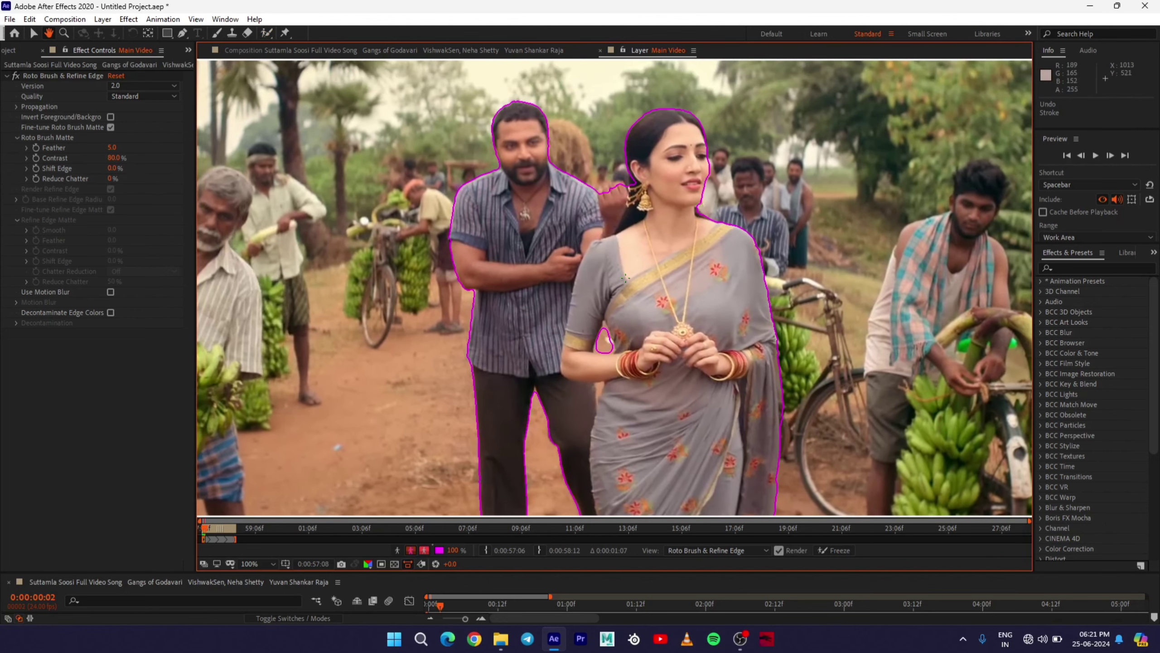
drag(622, 264, 638, 352)
scroll(628, 304, up, 1)
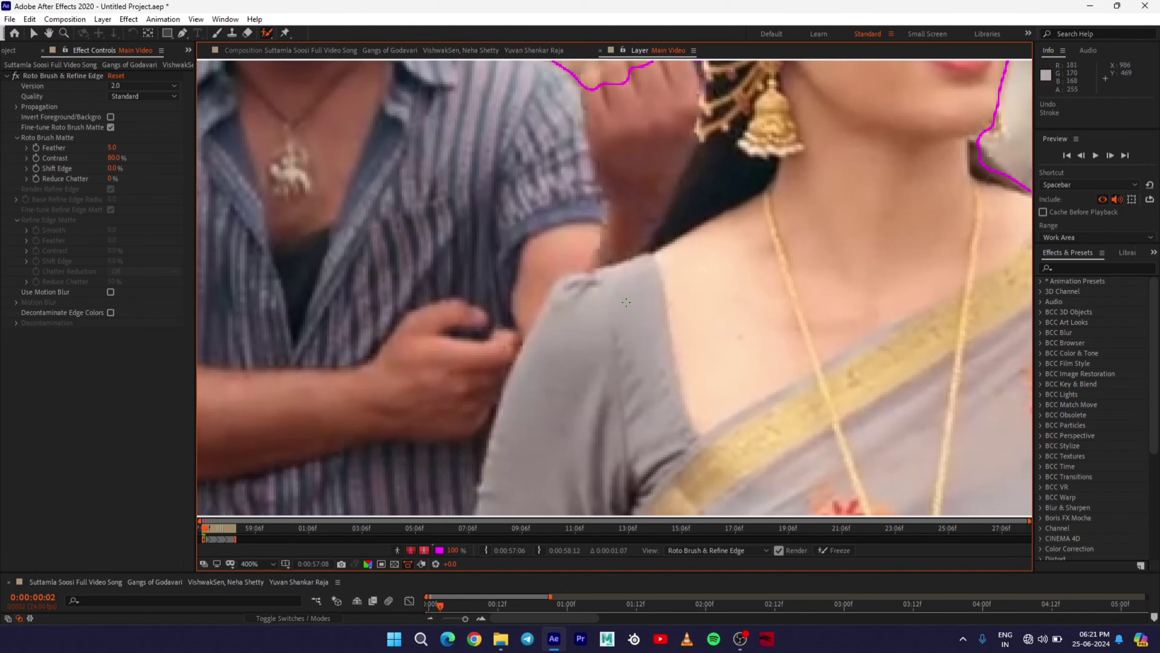
scroll(627, 299, down, 2)
scroll(630, 293, up, 1)
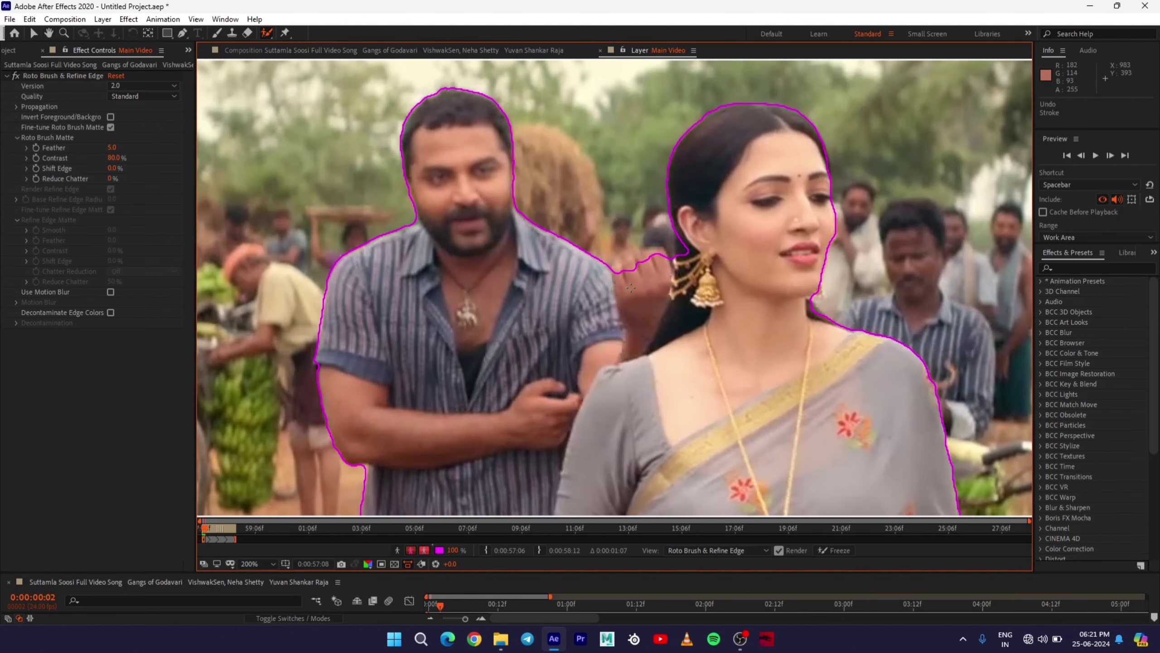
drag(631, 287, 634, 309)
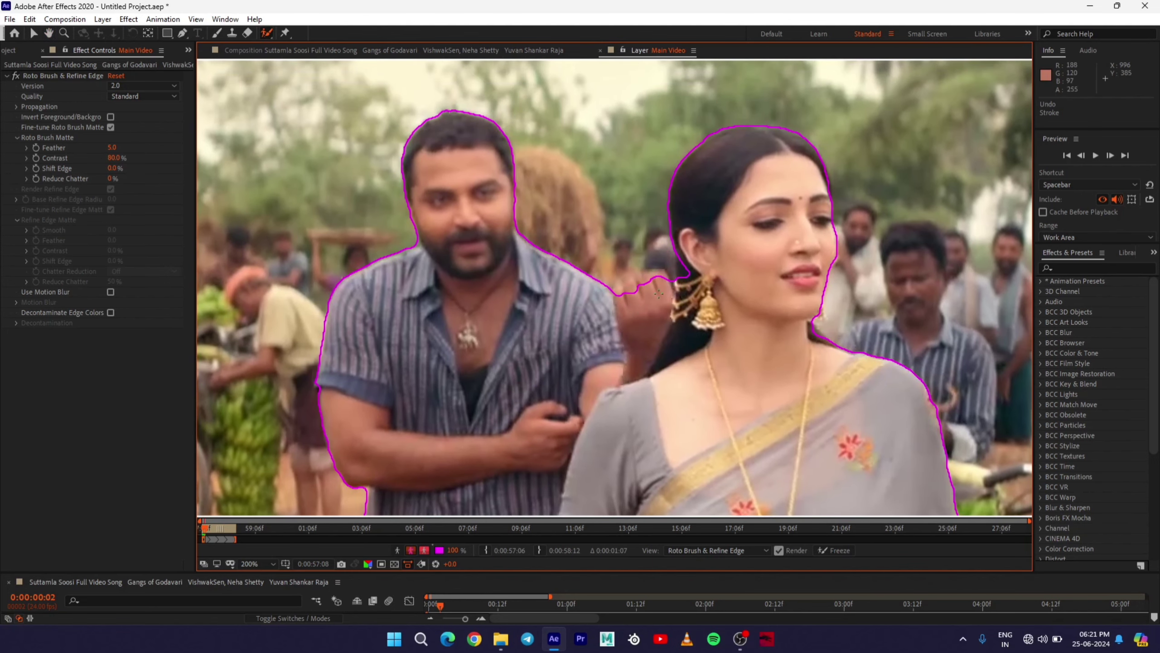
mouse_move(670, 276)
mouse_down()
mouse_move(638, 274)
mouse_move(616, 298)
mouse_up()
scroll(662, 247, up, 2)
mouse_move(662, 247)
mouse_down()
mouse_move(667, 280)
mouse_move(686, 276)
mouse_move(684, 252)
mouse_move(706, 276)
mouse_move(635, 279)
mouse_up()
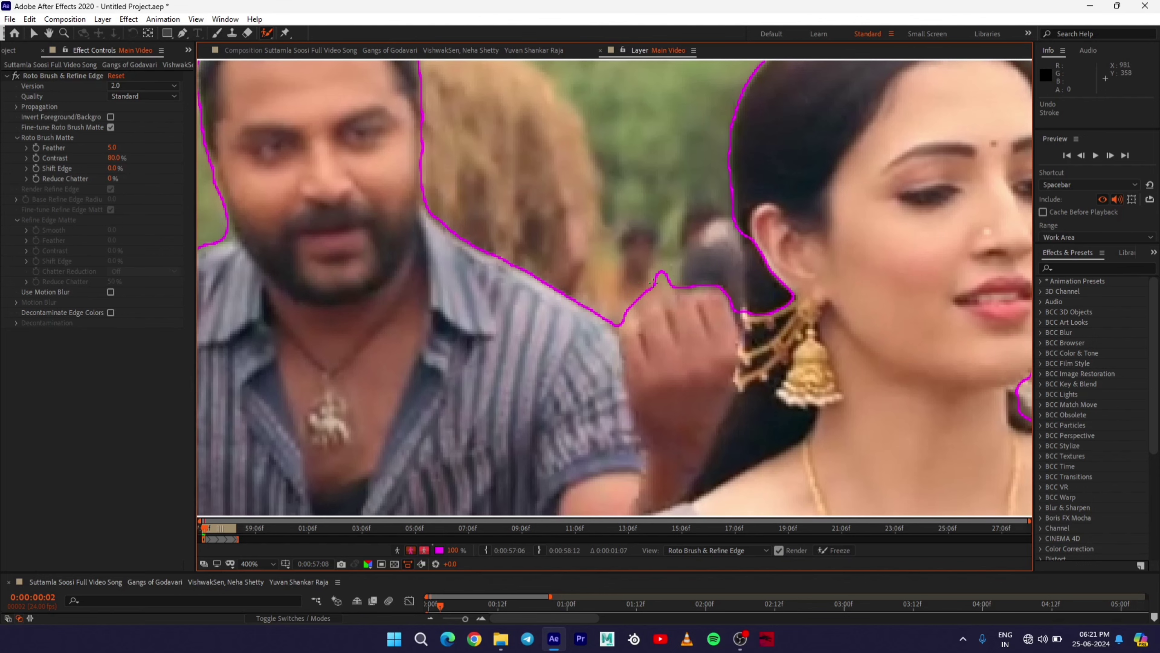
- Add the hair beside the woman's ear to the selection and subtract the background bump above the man's fist
mouse_move(747, 266)
mouse_down()
mouse_move(803, 319)
mouse_move(800, 231)
mouse_up()
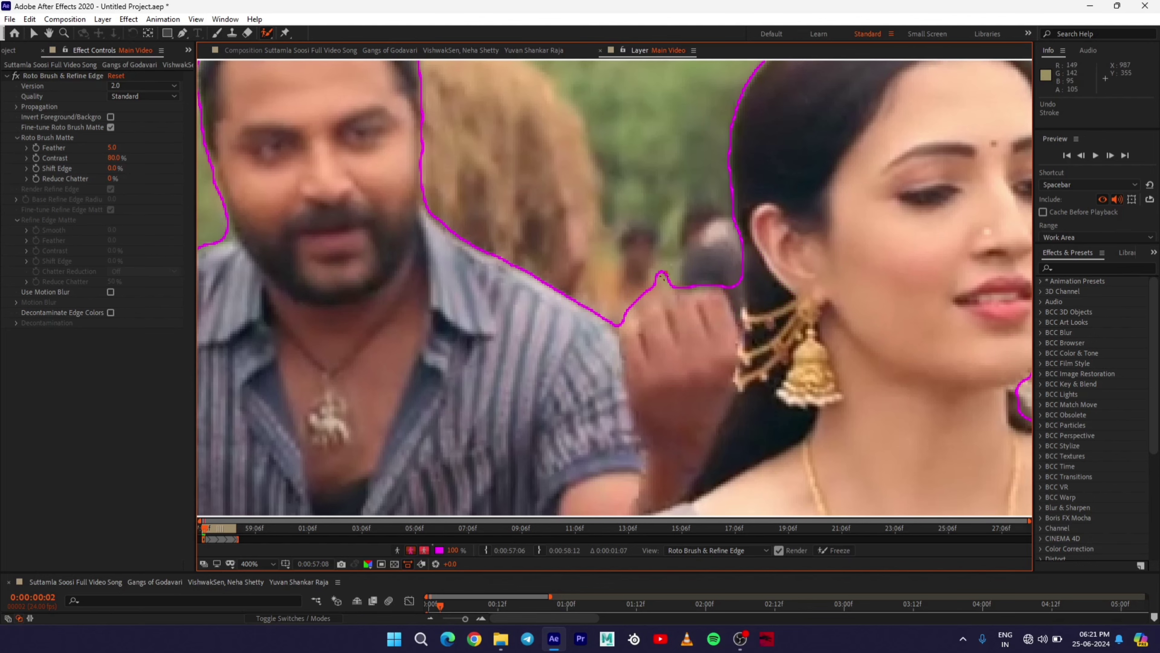
mouse_move(653, 277)
mouse_down()
mouse_move(670, 277)
mouse_move(686, 203)
mouse_up()
scroll(672, 278, down, 2)
mouse_move(700, 328)
mouse_down()
mouse_move(680, 250)
mouse_move(658, 289)
mouse_up()
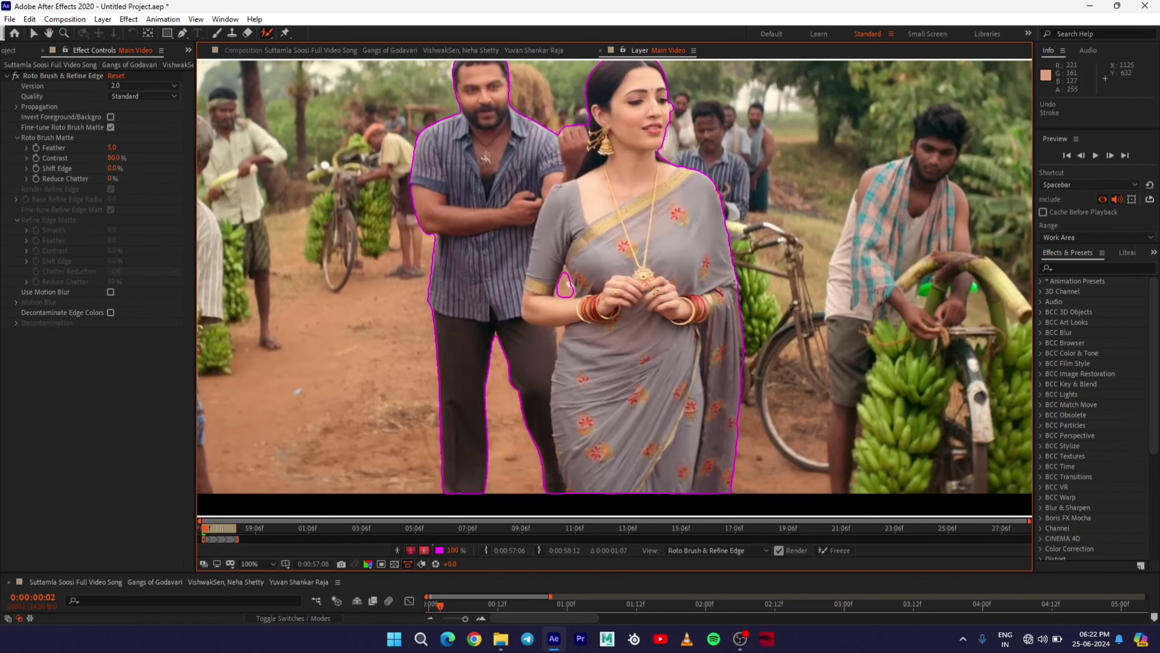
- Step through the frames up to 0:00:00:04 and back to 0:00:00:02, examining how the selection outline follows the couple
key(Page_Down)
drag(653, 287, 664, 319)
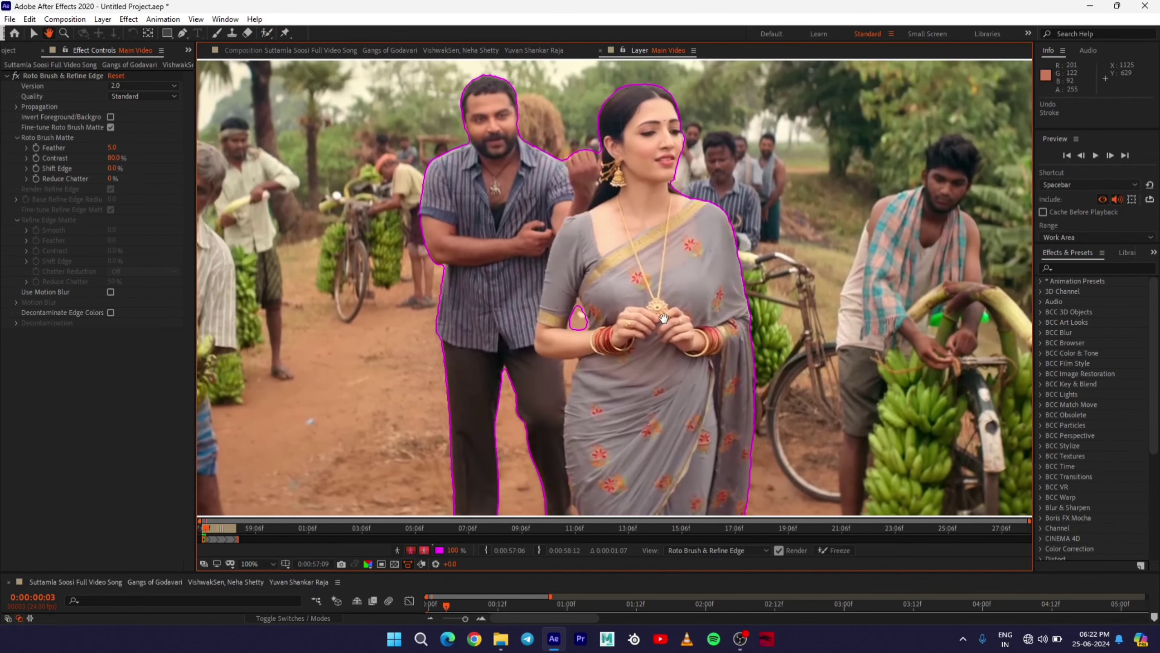
key(Page_Down)
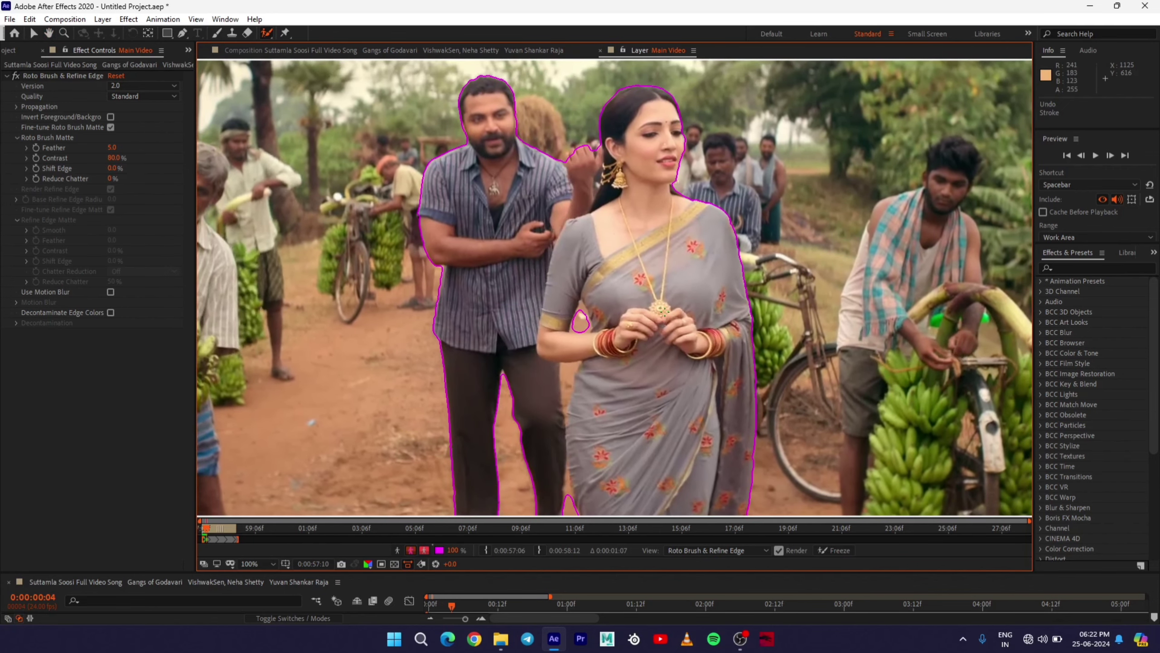
key(Page_Up)
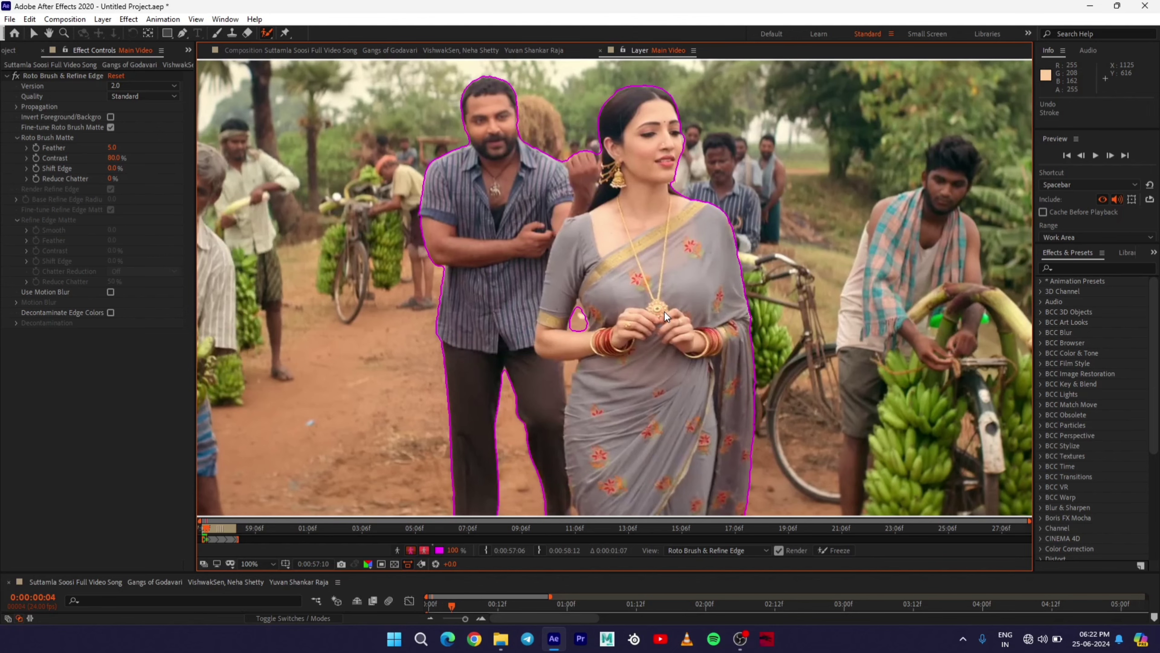
key(Page_Down)
key(Page_Up)
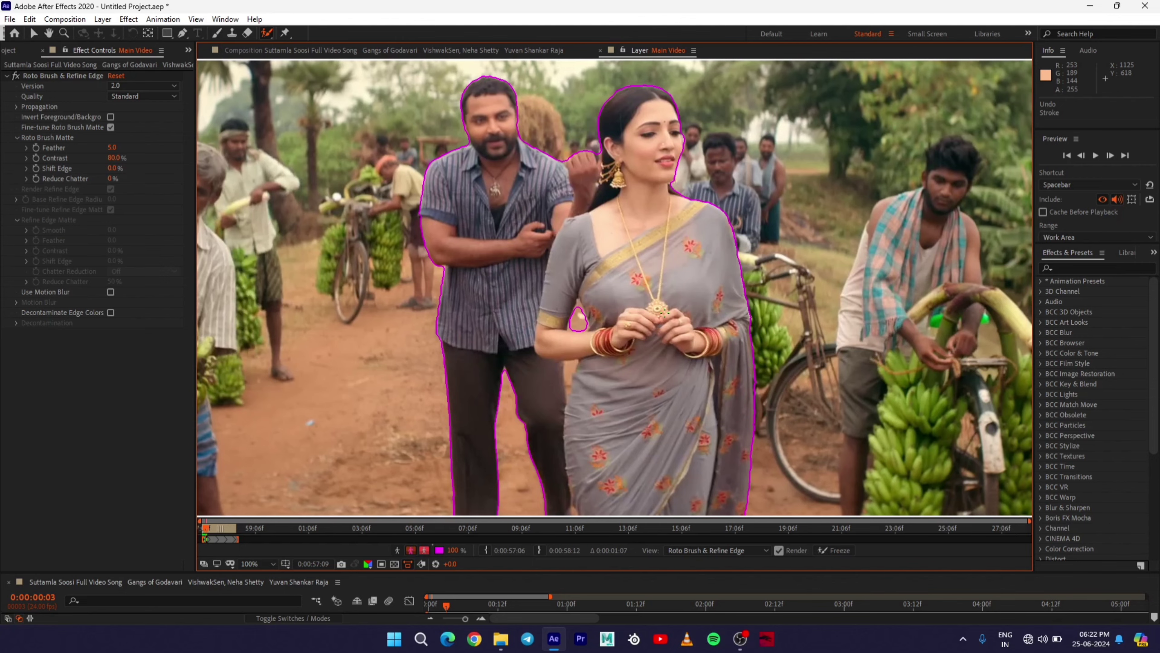
key(Page_Up)
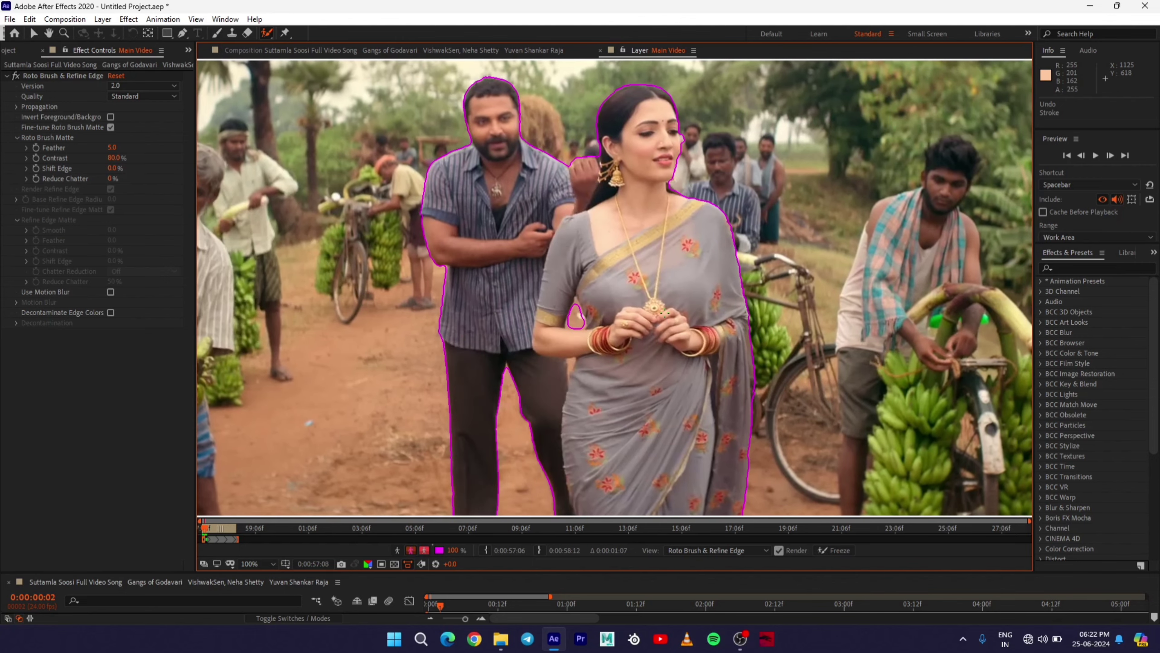
key(Page_Up)
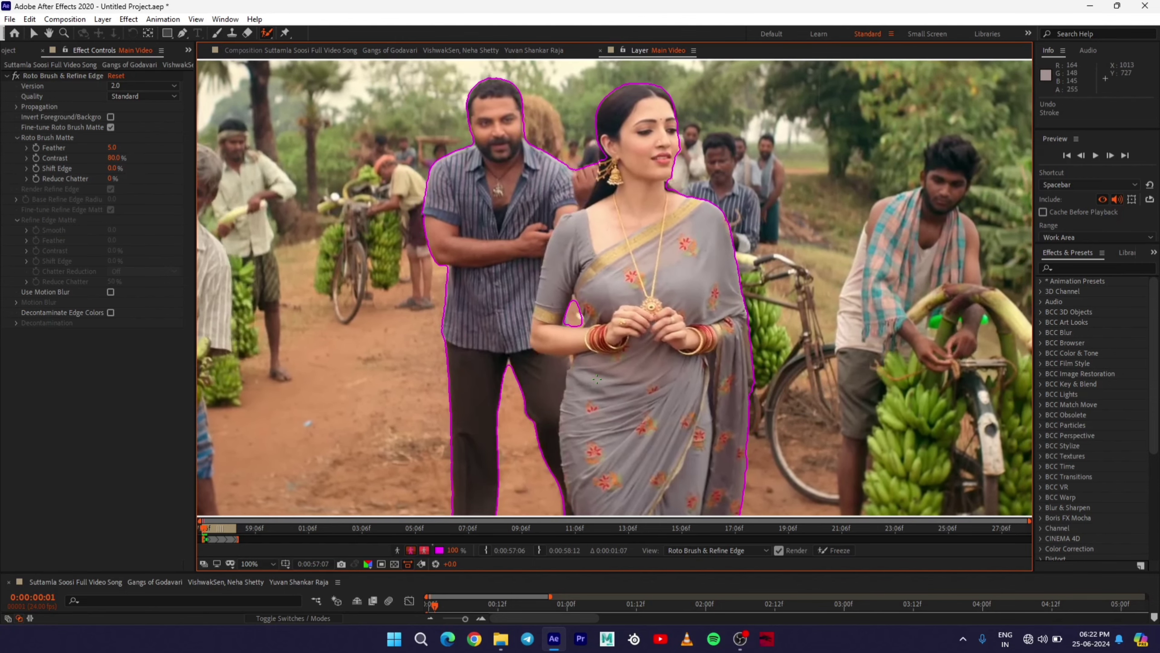
key(Page_Down)
- At frame 0:00:00:02, subtract the background gap below the woman's forearm, between the man's trousers and her saree, from the selection
scroll(597, 378, up, 2)
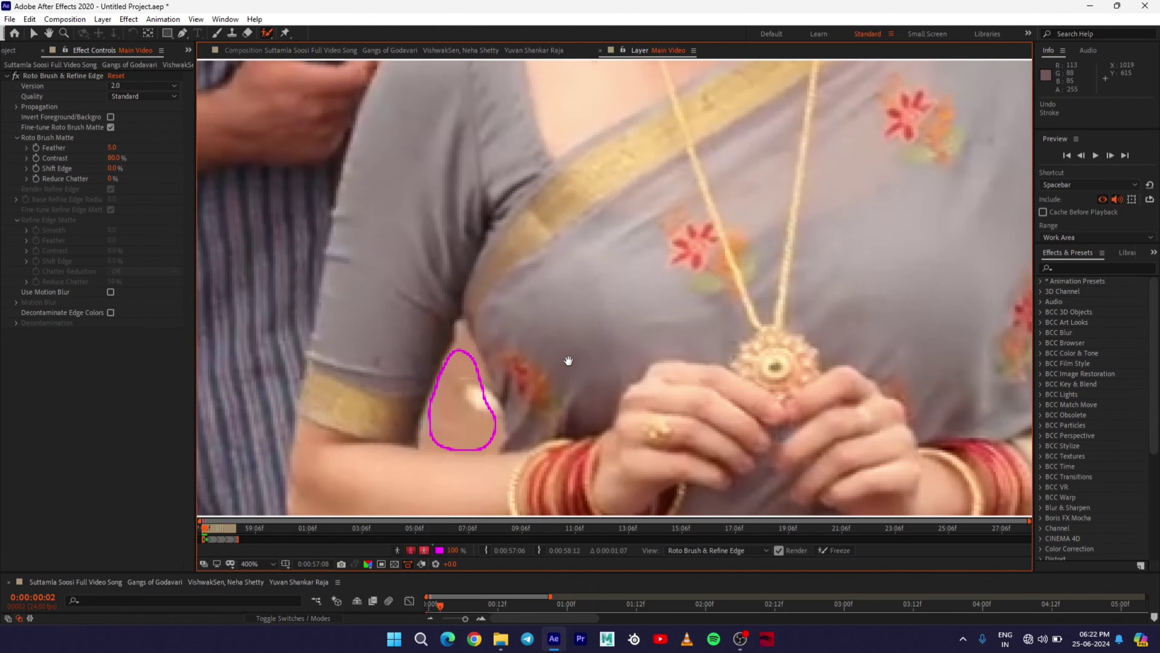
drag(568, 361, 641, 230)
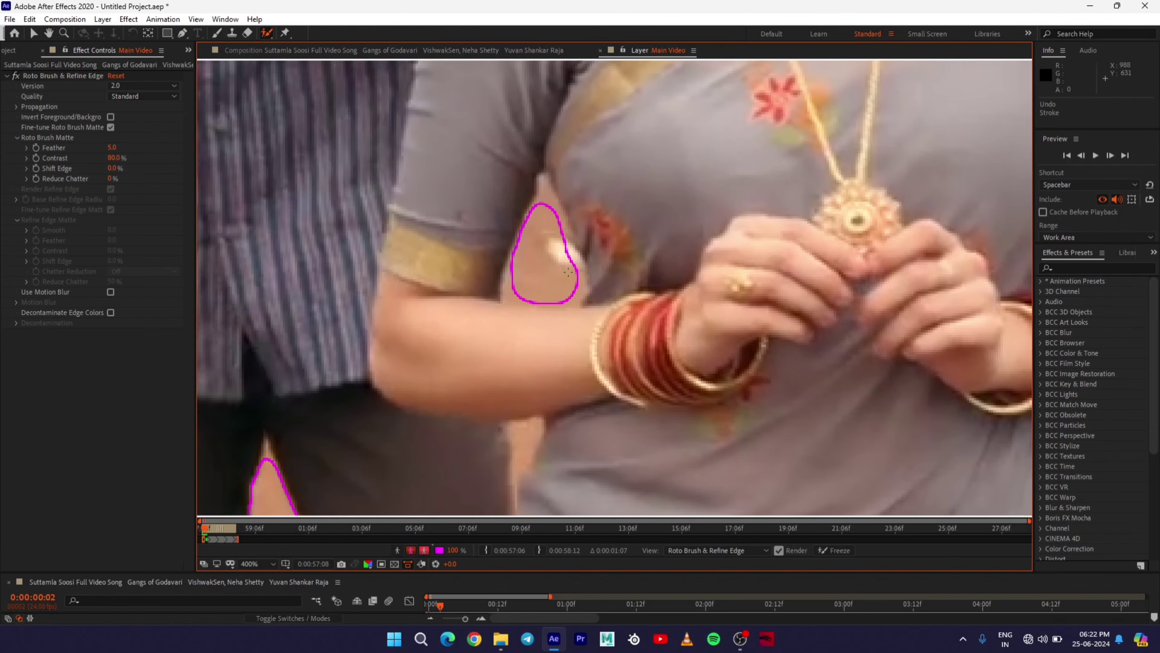
scroll(568, 272, down, 2)
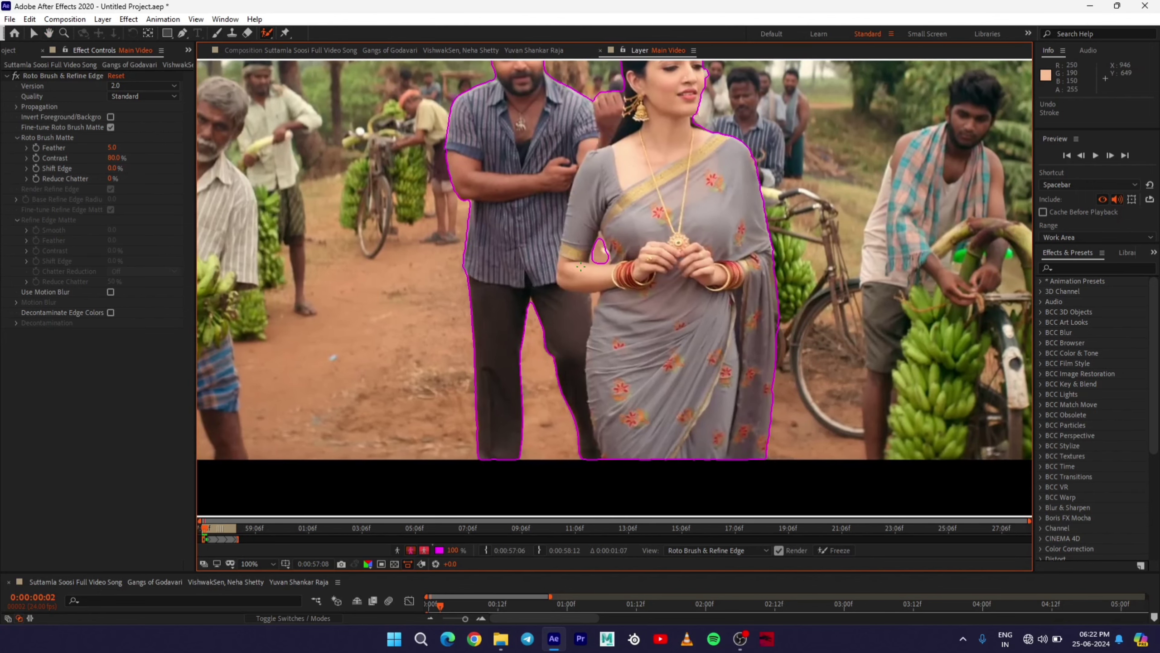
scroll(581, 267, down, 1)
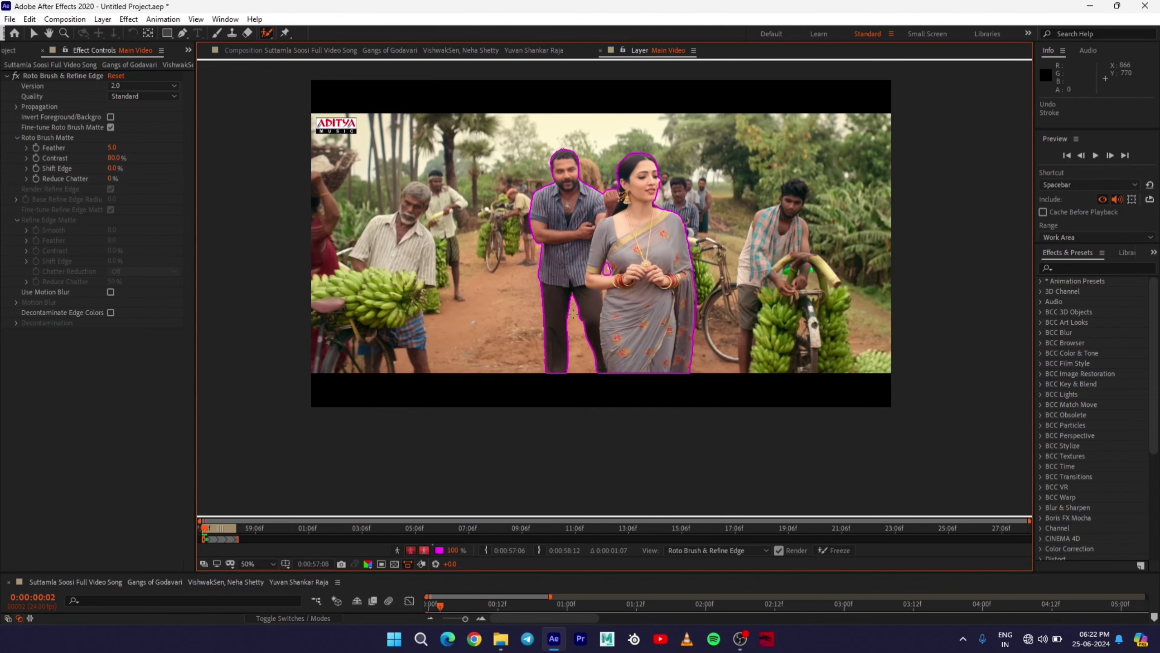
scroll(574, 315, up, 4)
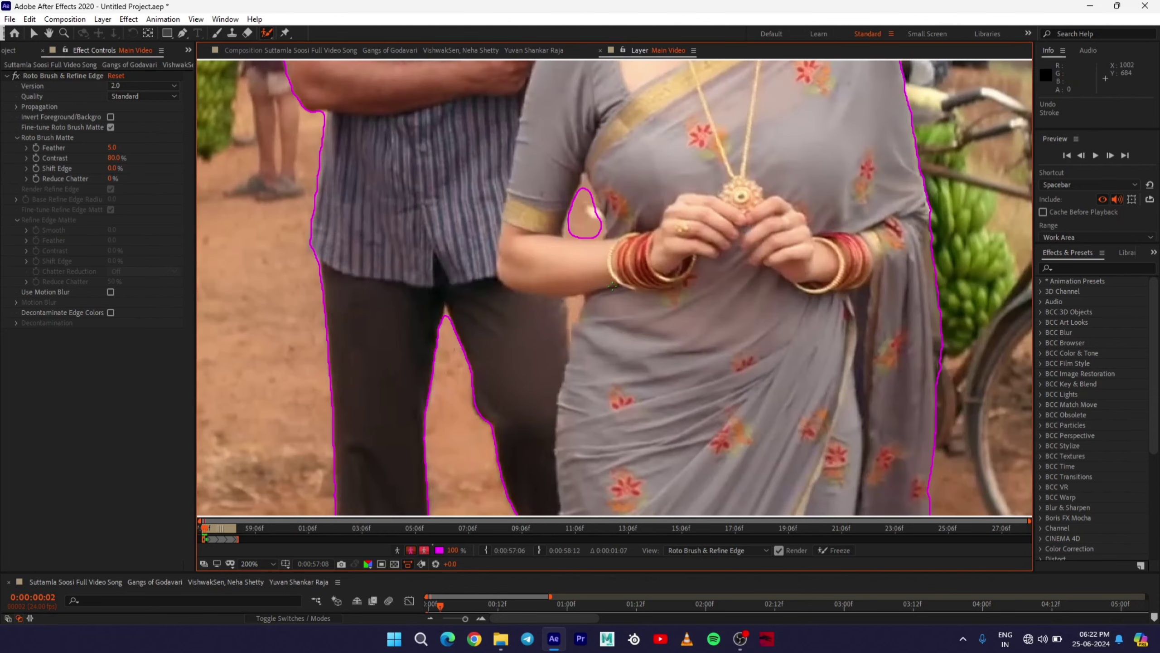
drag(593, 310, 626, 289)
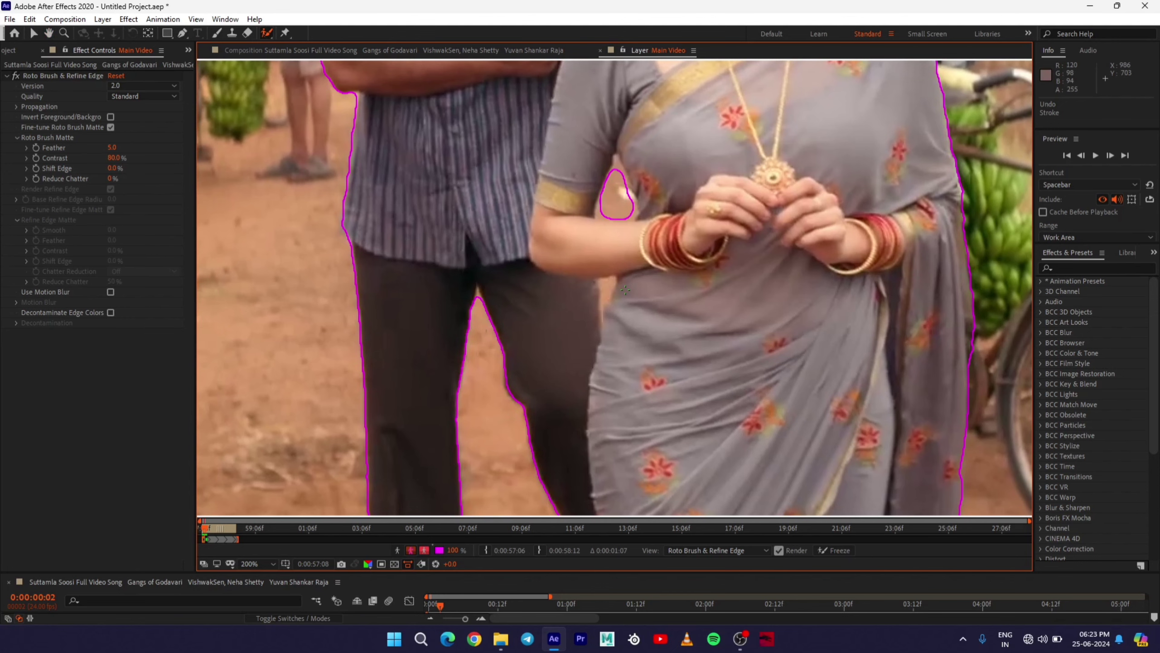
scroll(626, 289, up, 2)
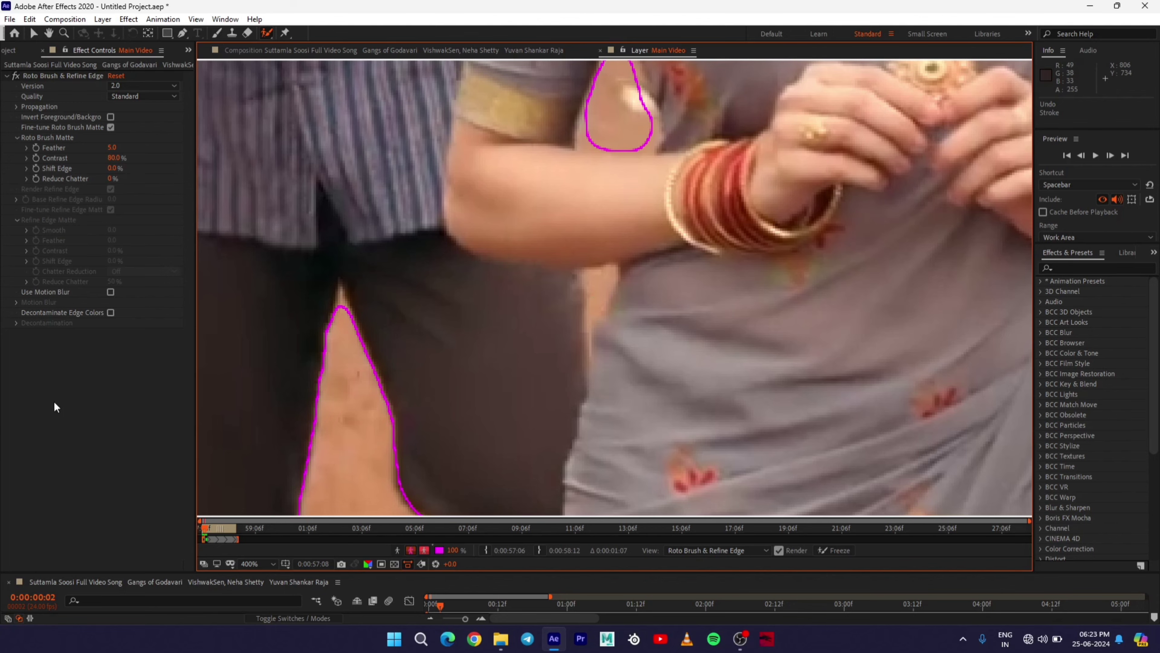
mouse_move(603, 286)
mouse_down()
mouse_move(614, 215)
mouse_move(603, 366)
mouse_up()
scroll(601, 303, down, 2)
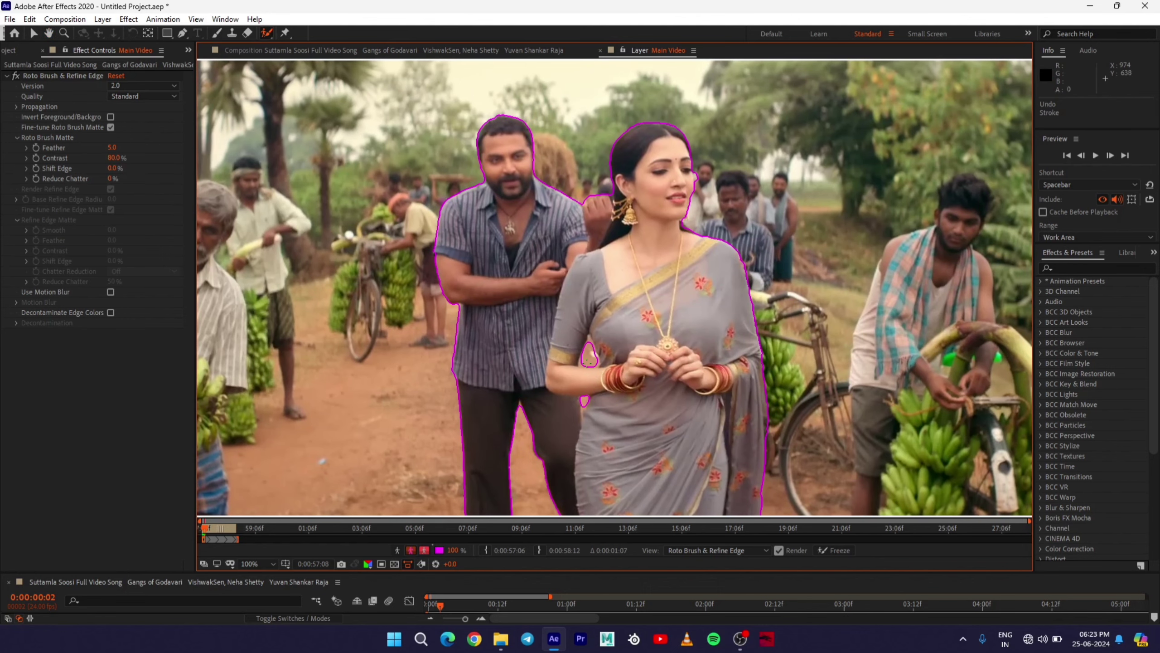
- At frame 0:00:00:03, subtract the narrow background gap below the woman's forearm from the Roto Brush selection
key(Page_Down)
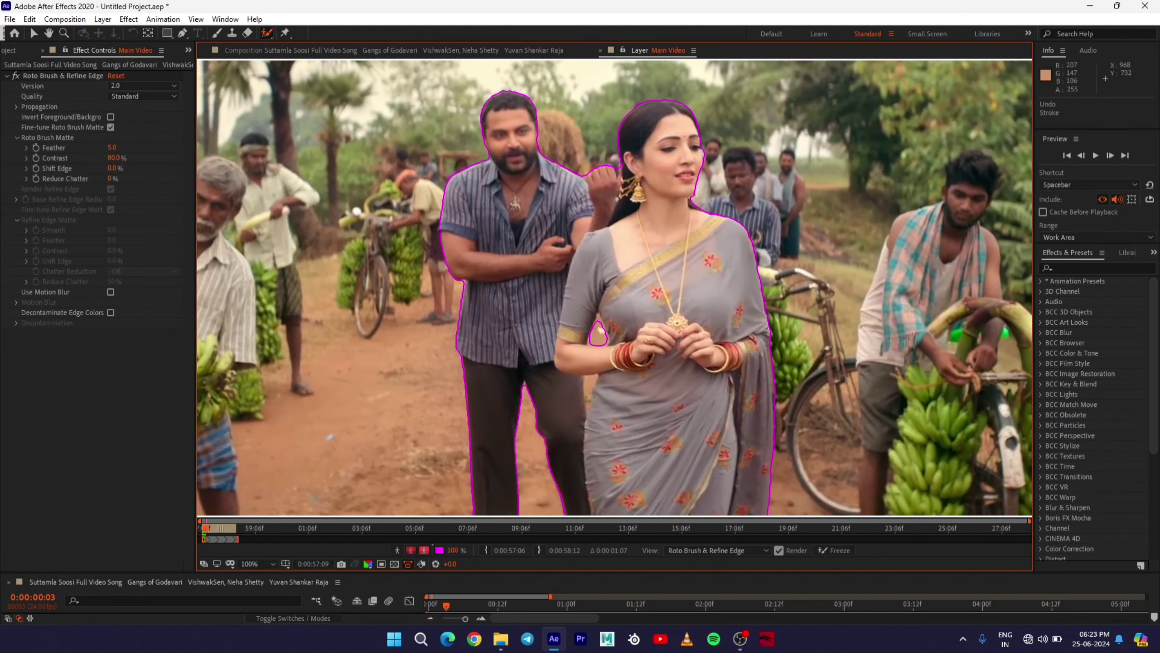
scroll(585, 373, up, 2)
mouse_move(506, 457)
mouse_down()
mouse_move(636, 302)
mouse_move(628, 239)
mouse_move(638, 217)
mouse_move(627, 220)
mouse_up()
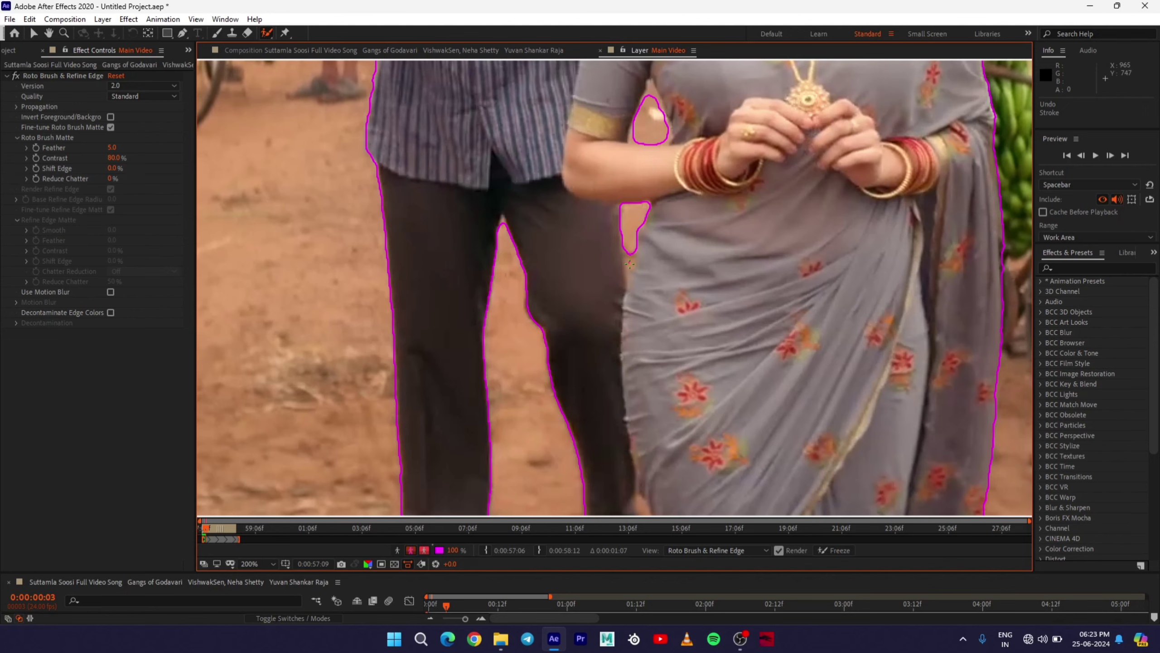
mouse_move(630, 254)
mouse_down()
mouse_move(631, 266)
mouse_move(629, 256)
mouse_up()
scroll(646, 305, down, 5)
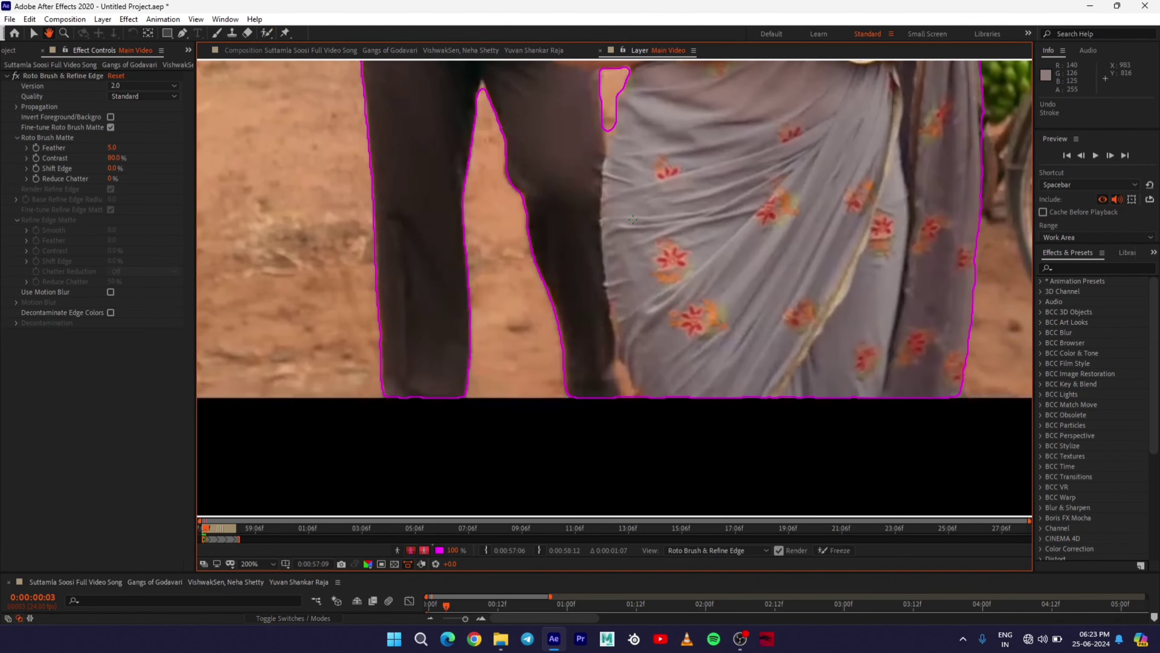
scroll(612, 317, down, 3)
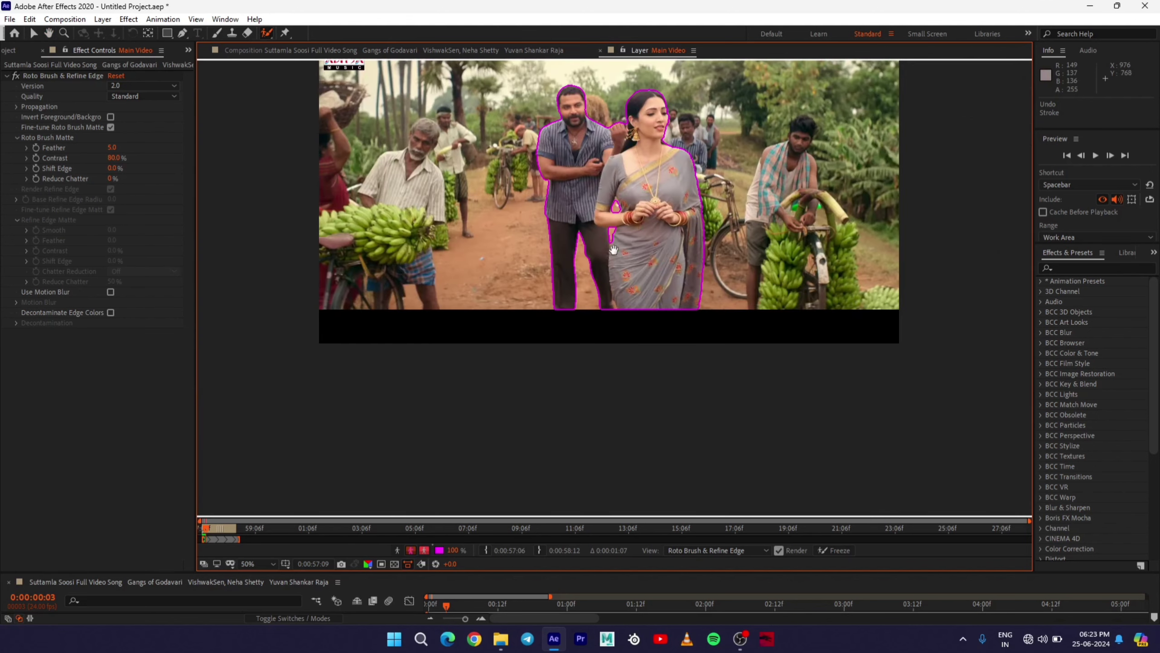
scroll(596, 281, up, 1)
drag(595, 280, 599, 318)
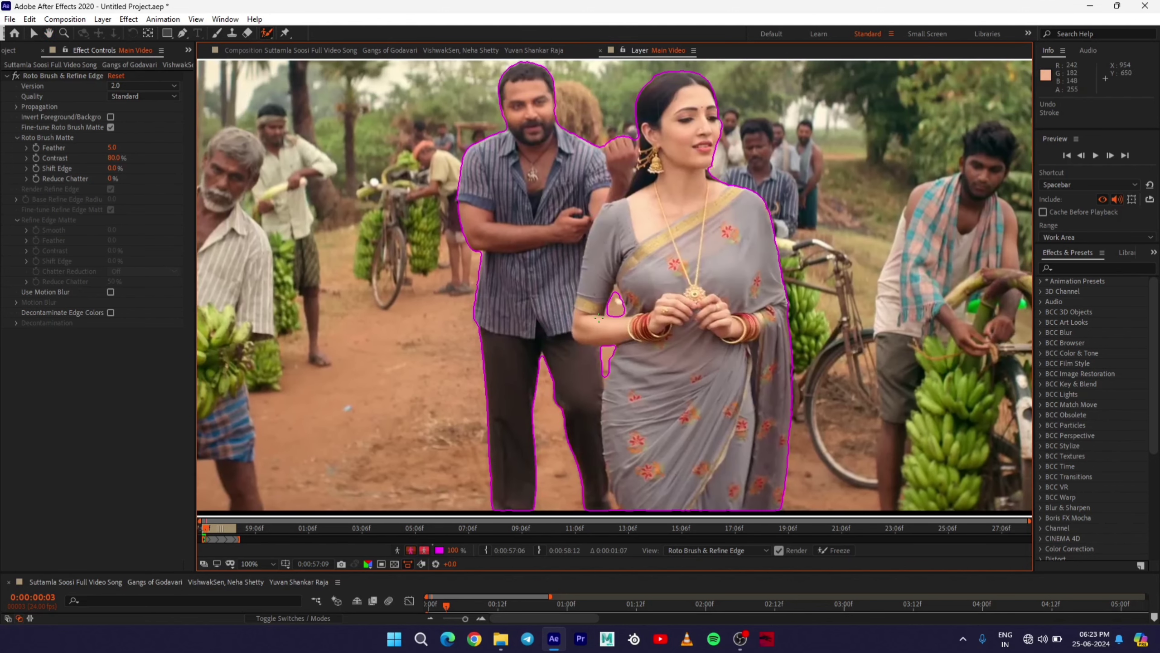
- At frame 0:00:00:04, subtract the background gap between the man's lower leg and the saree's hem from the Roto Brush selection
key(Page_Down)
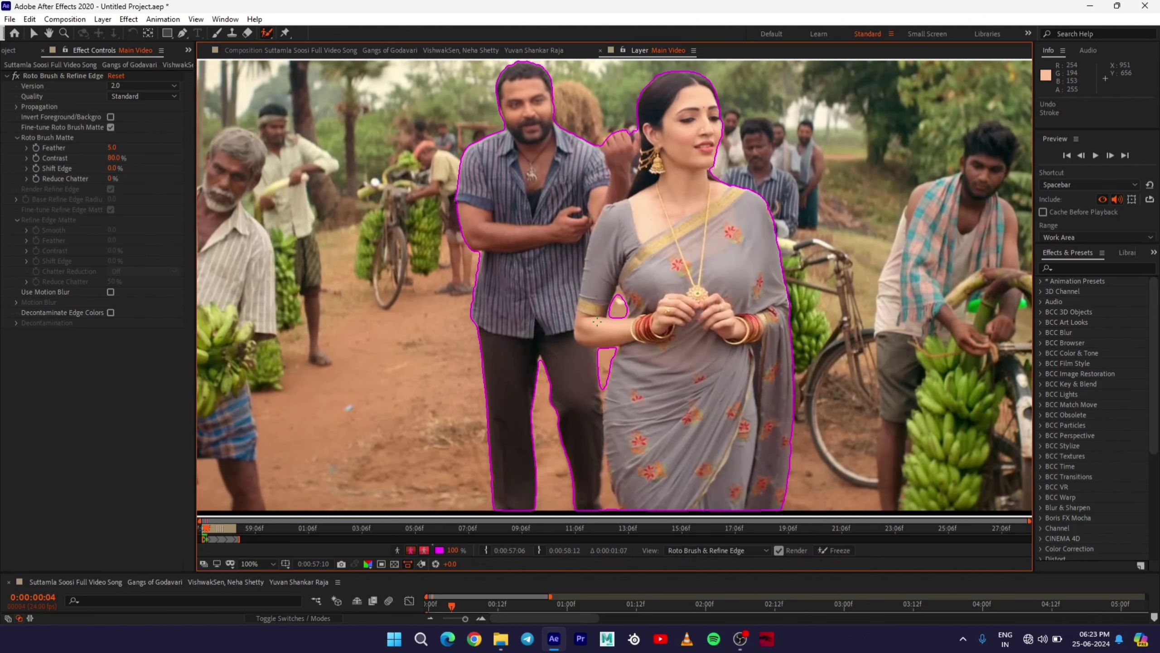
drag(605, 371, 599, 355)
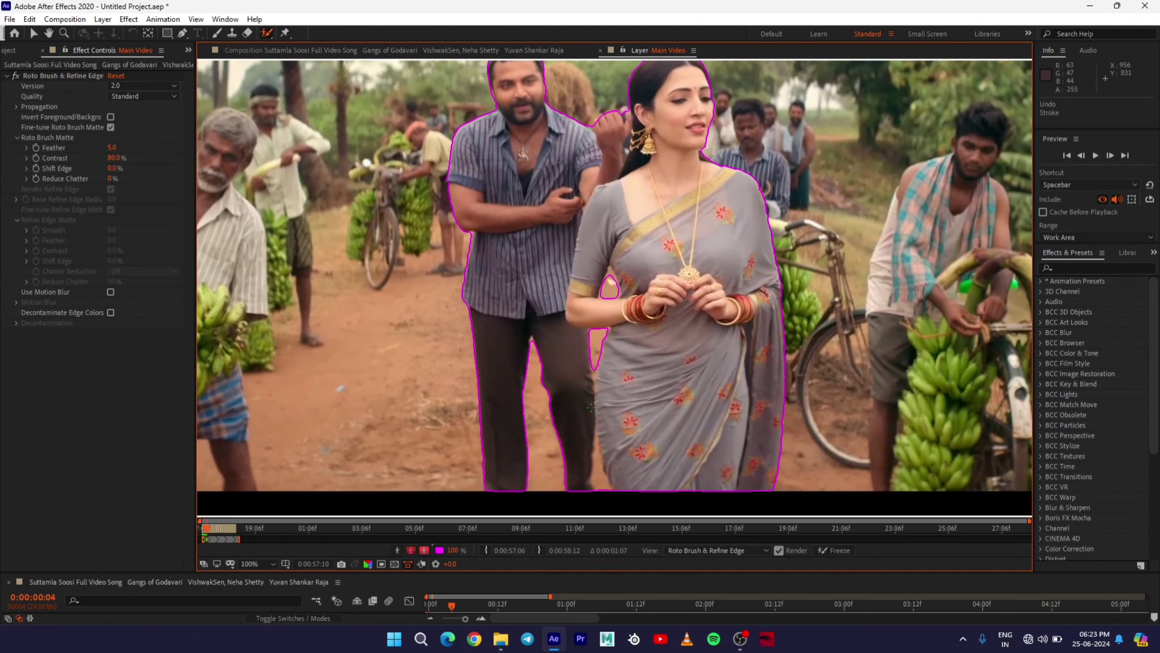
mouse_move(591, 408)
mouse_down()
mouse_move(583, 400)
mouse_move(585, 413)
mouse_up()
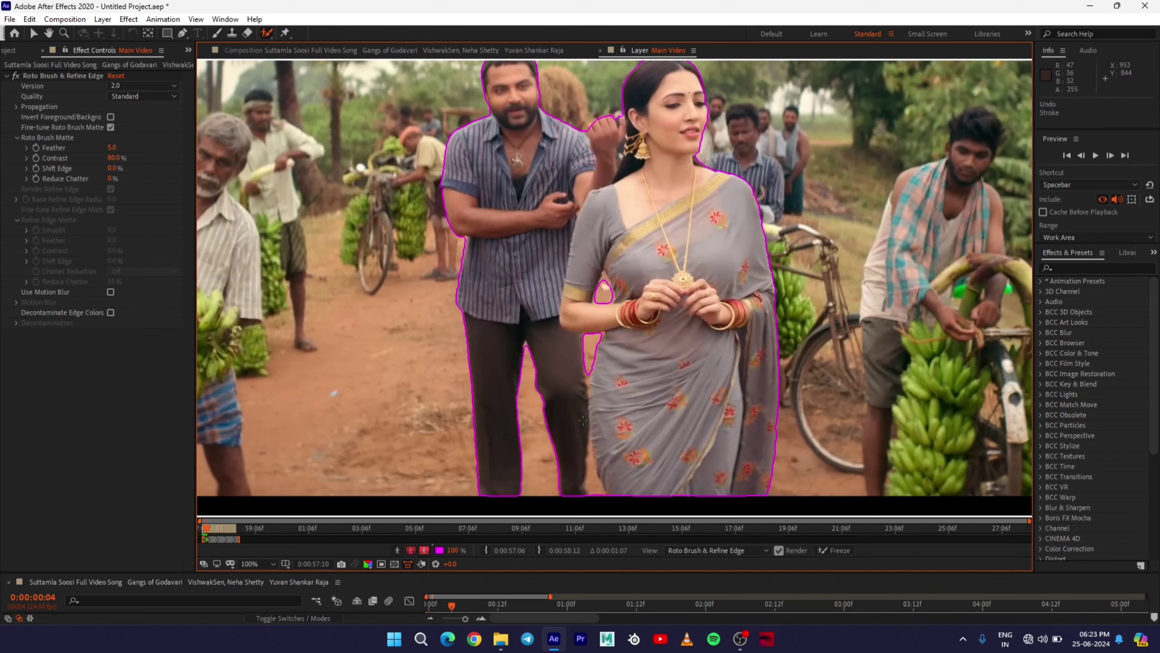
scroll(583, 420, up, 4)
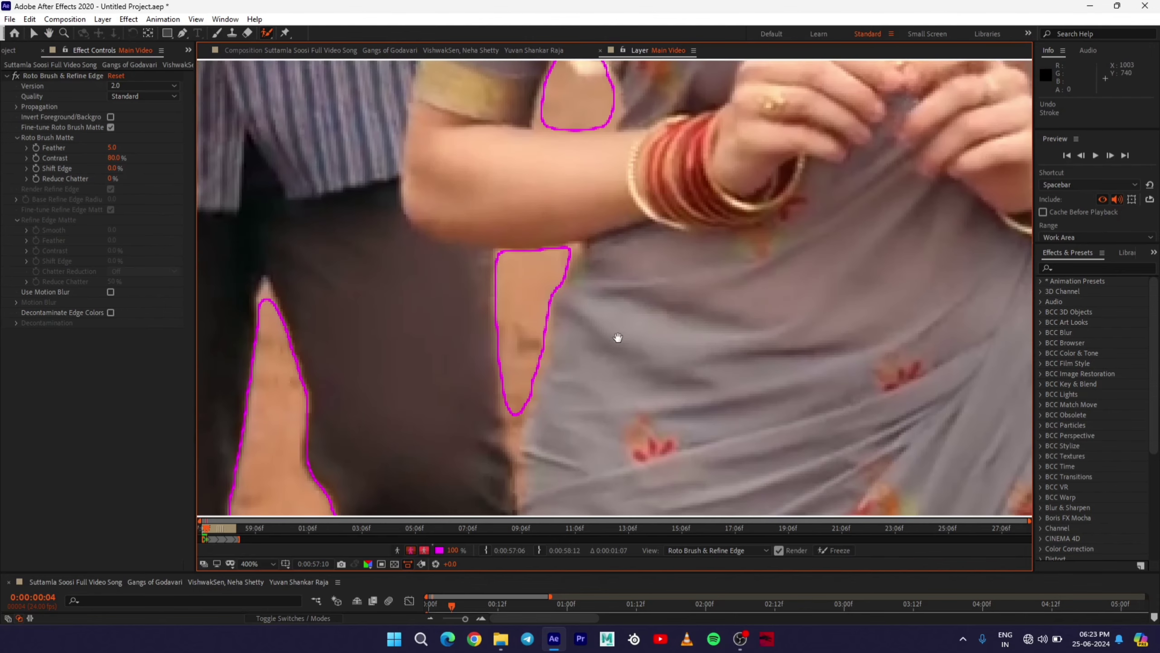
drag(587, 413, 603, 298)
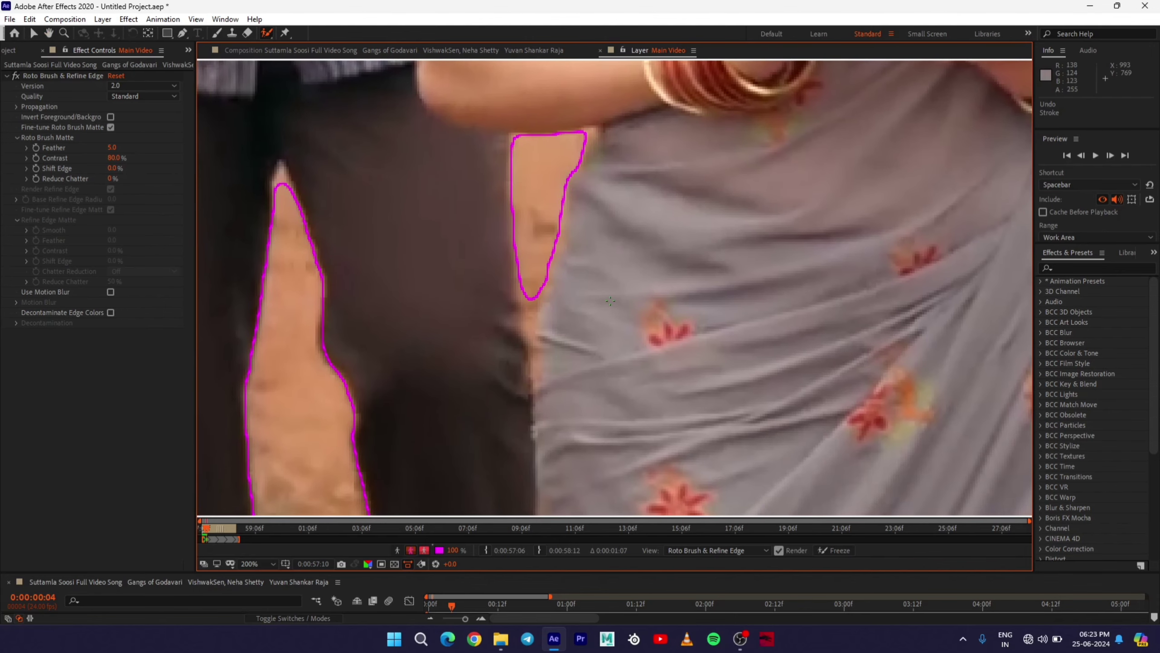
scroll(603, 298, down, 1)
drag(623, 451, 611, 277)
key(alt+w)
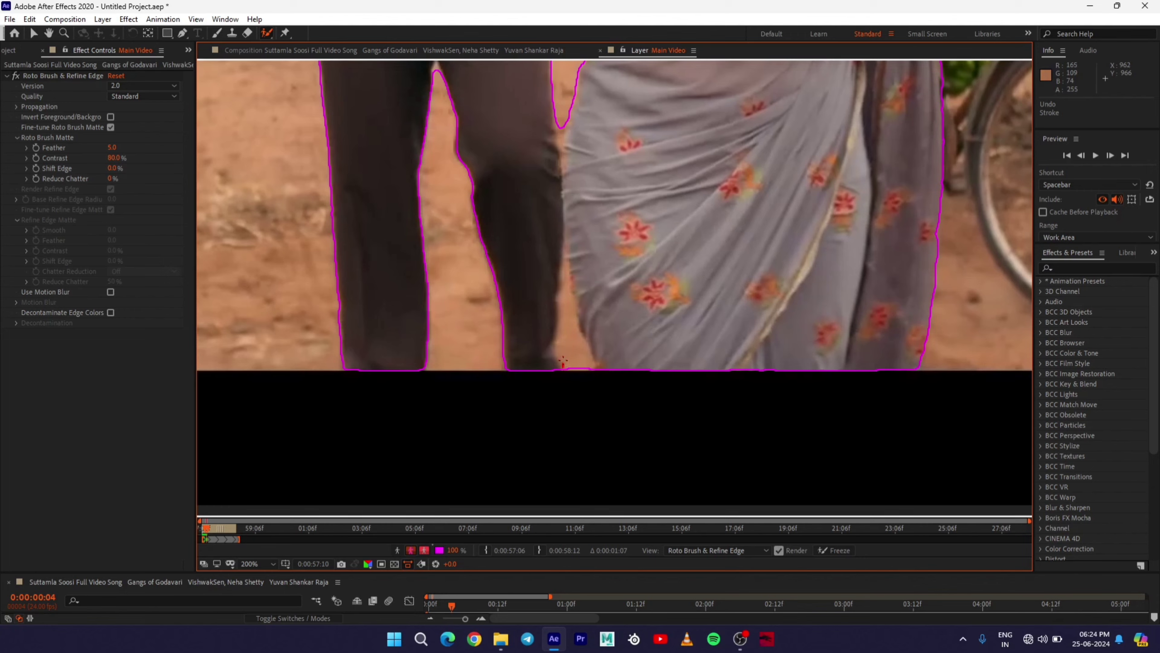
mouse_move(563, 363)
mouse_down()
mouse_move(571, 324)
mouse_move(581, 365)
mouse_move(568, 301)
mouse_move(566, 327)
mouse_move(567, 275)
mouse_move(566, 339)
mouse_up()
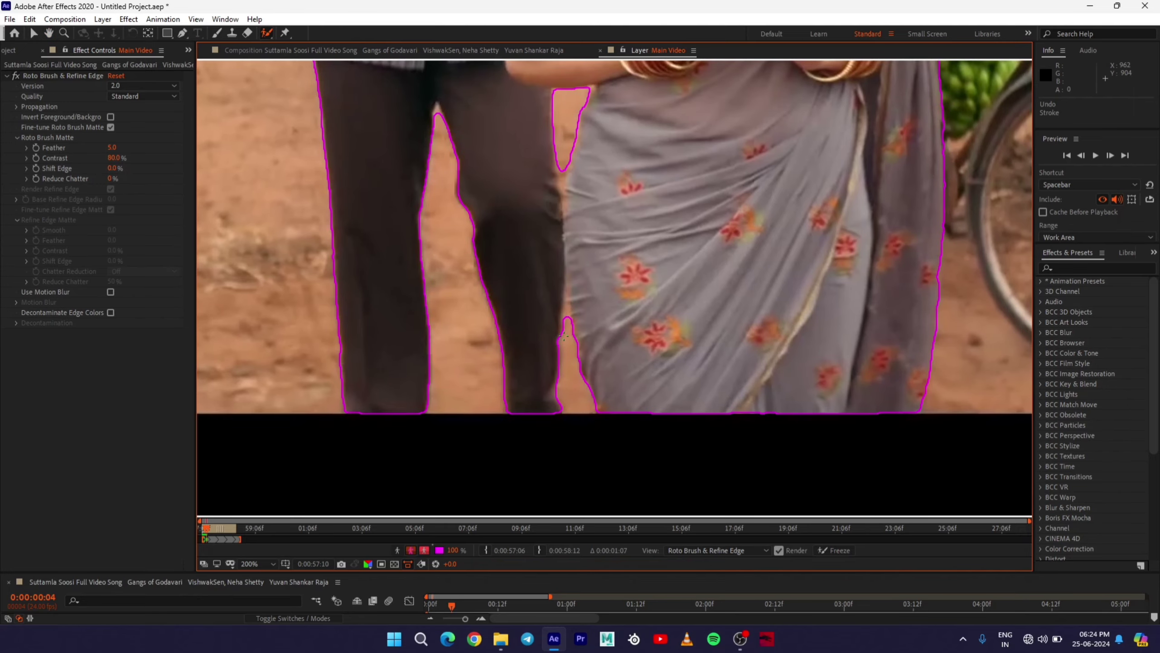
scroll(564, 335, up, 1)
scroll(564, 336, down, 2)
drag(572, 318, 507, 491)
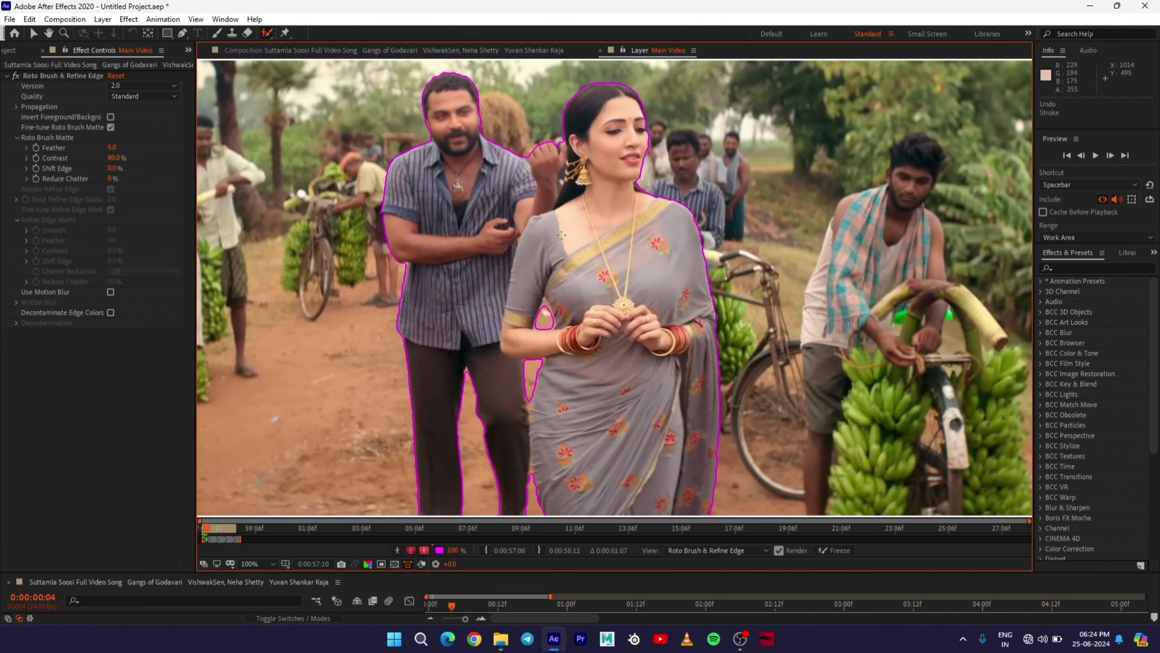
drag(561, 235, 550, 256)
scroll(557, 257, up, 1)
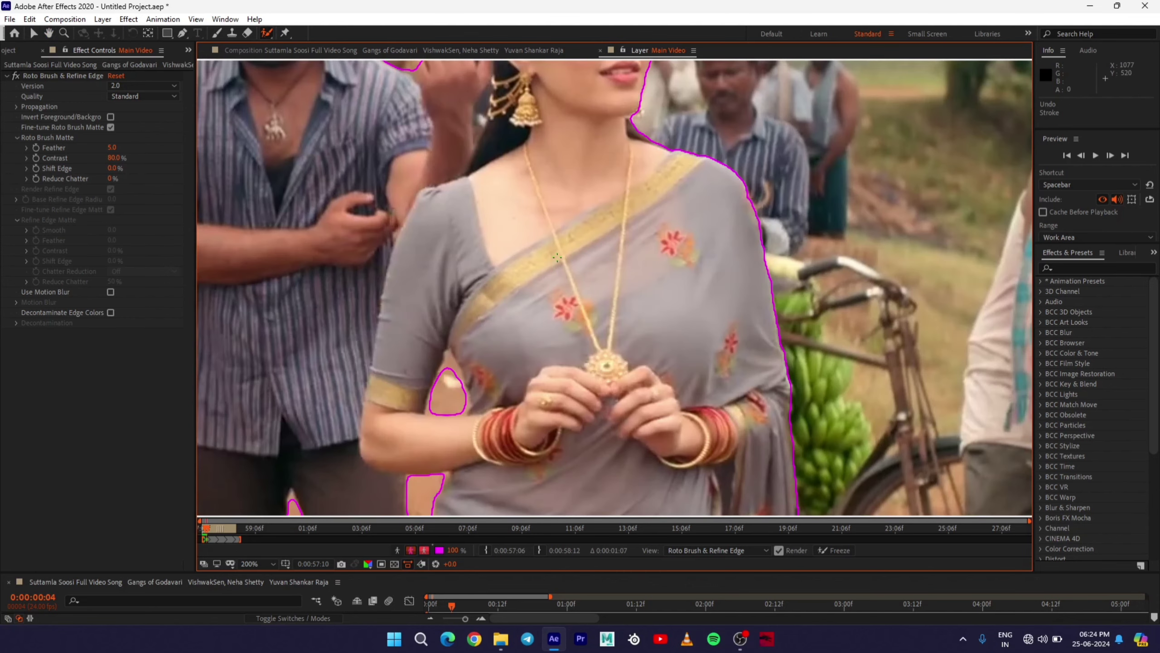
- Step through the frames up to 0:00:00:06 and back to 0:00:00:03, examining the selection outline around the couple's heads and arms
scroll(558, 257, down, 2)
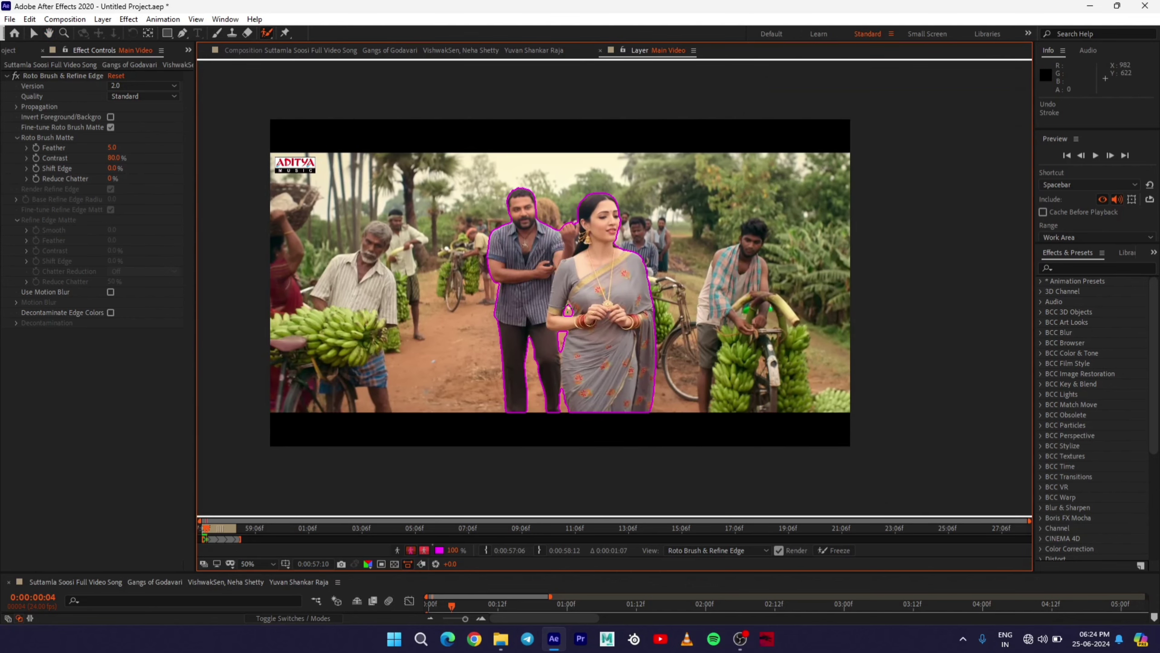
key(Page_Down)
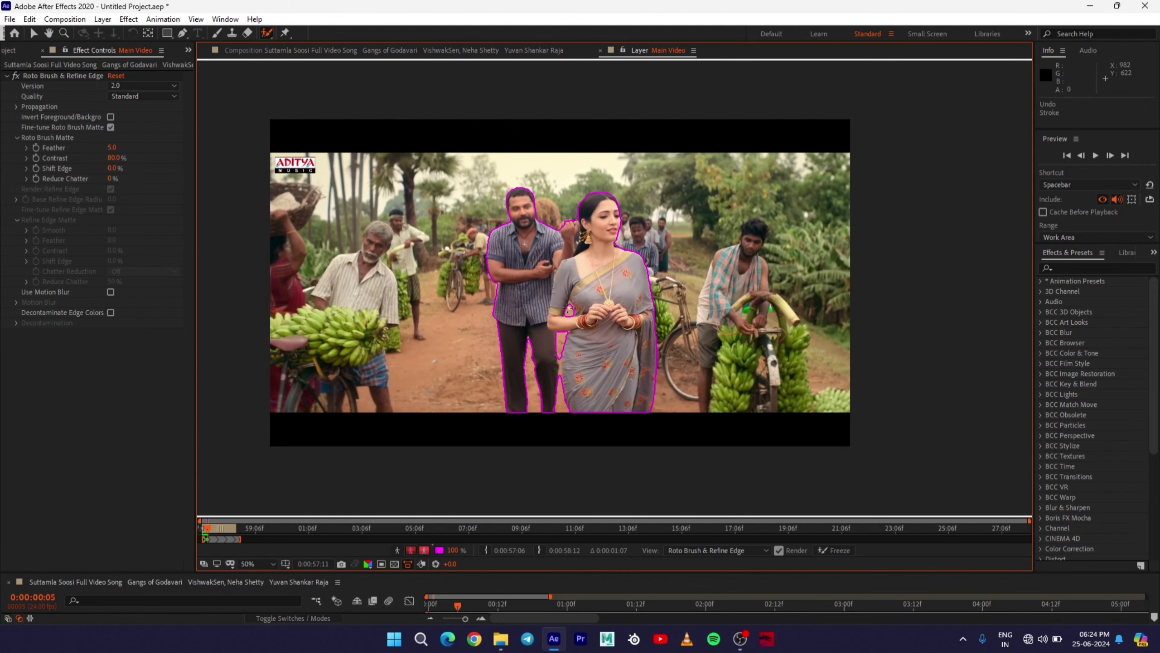
key(Page_Down)
key(Page_Down)
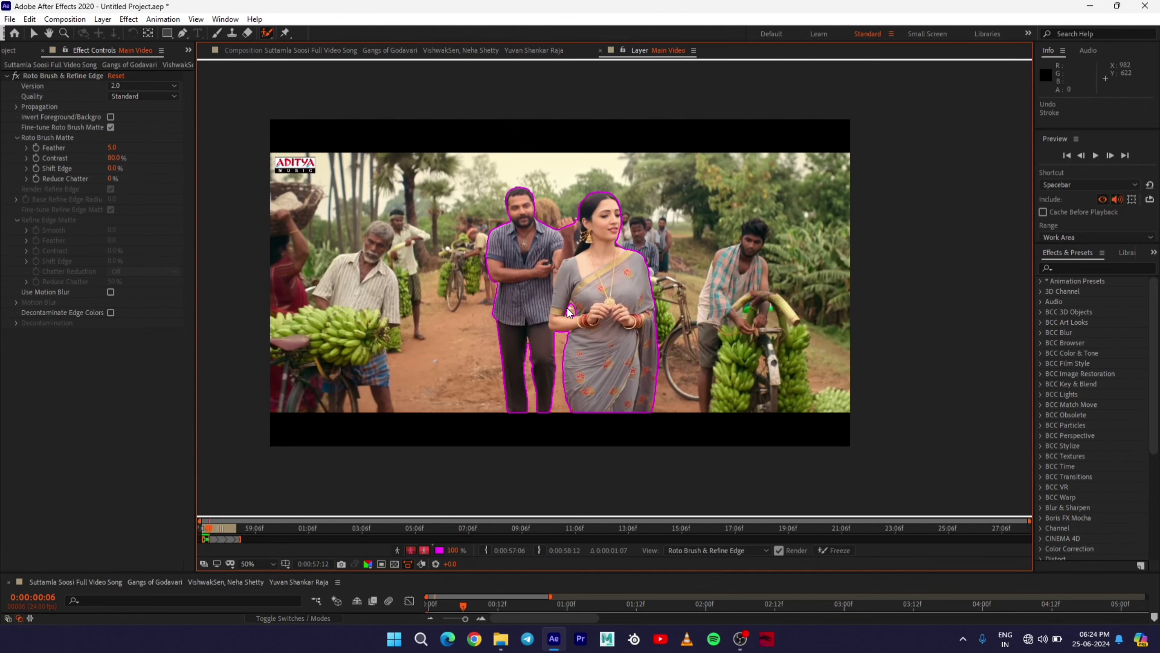
key(Page_Up)
key(Page_Up)
key(Page_Up)
key(Page_Up)
scroll(561, 256, up, 2)
drag(579, 265, 637, 426)
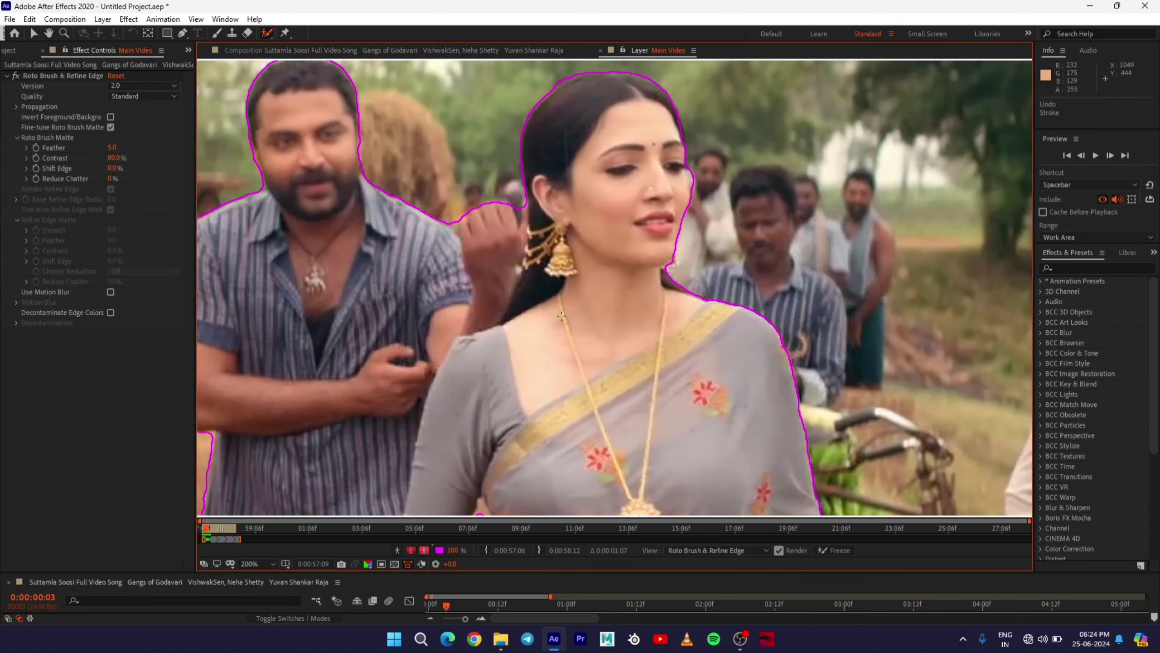
key(Page_Down)
drag(526, 241, 540, 283)
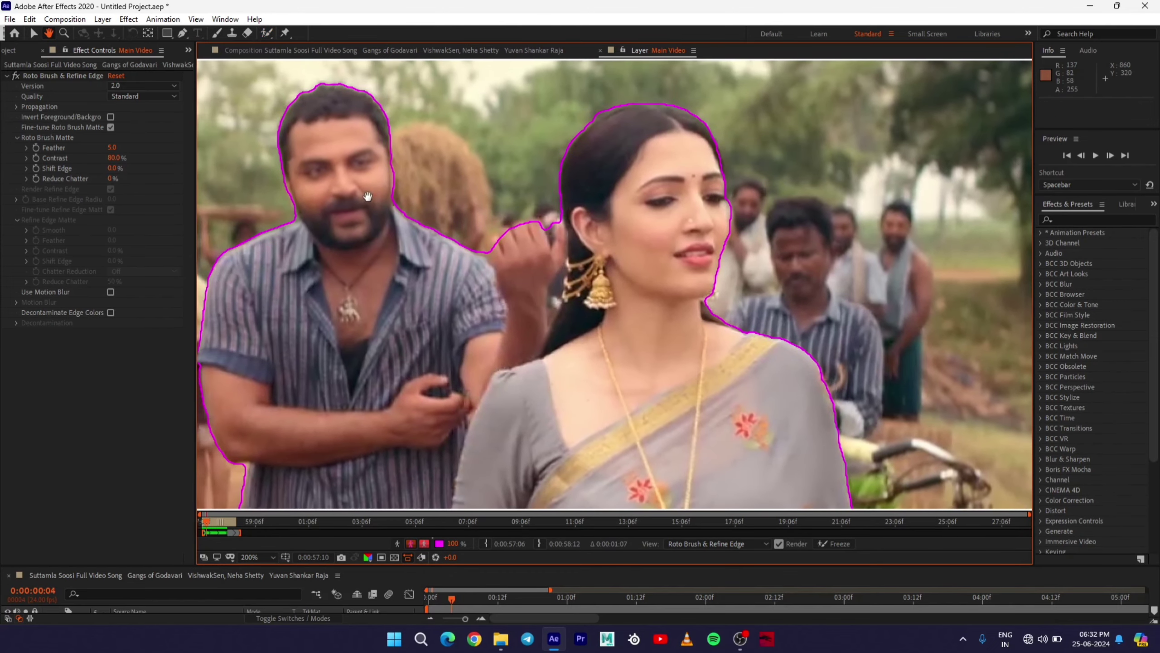
- At frame 0:00:00:05, subtract the background patch beside the man's raised fist from the Roto Brush selection
mouse_move(467, 245)
mouse_down()
mouse_move(443, 232)
mouse_move(453, 245)
mouse_up()
key(Page_Down)
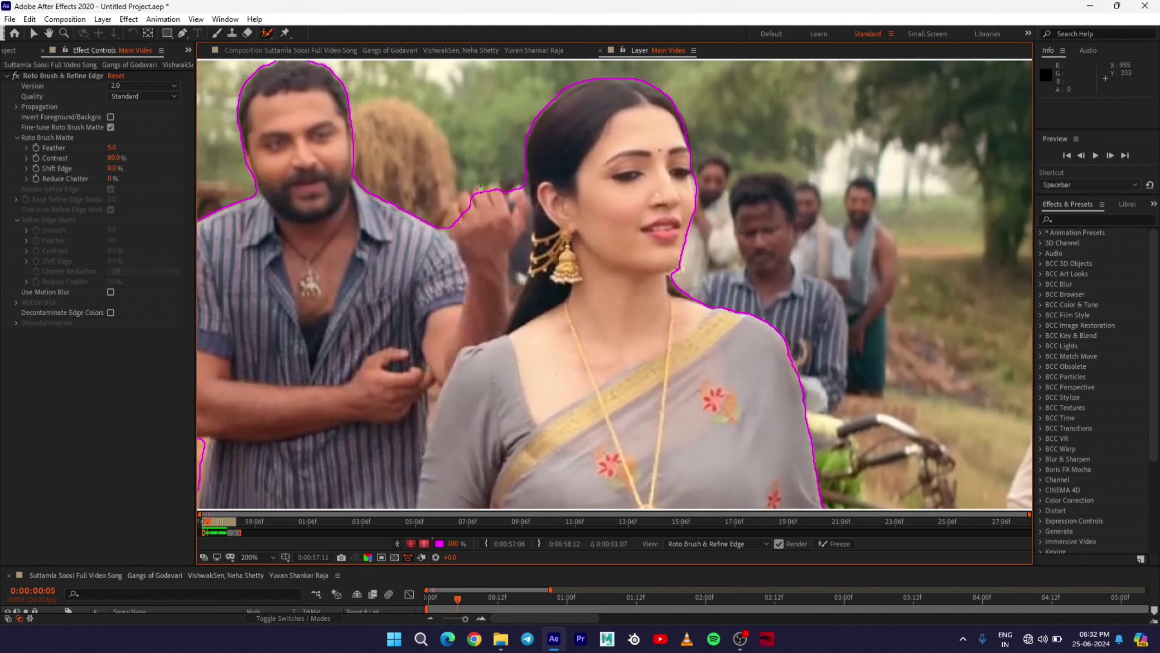
drag(452, 205, 447, 204)
scroll(486, 219, down, 1)
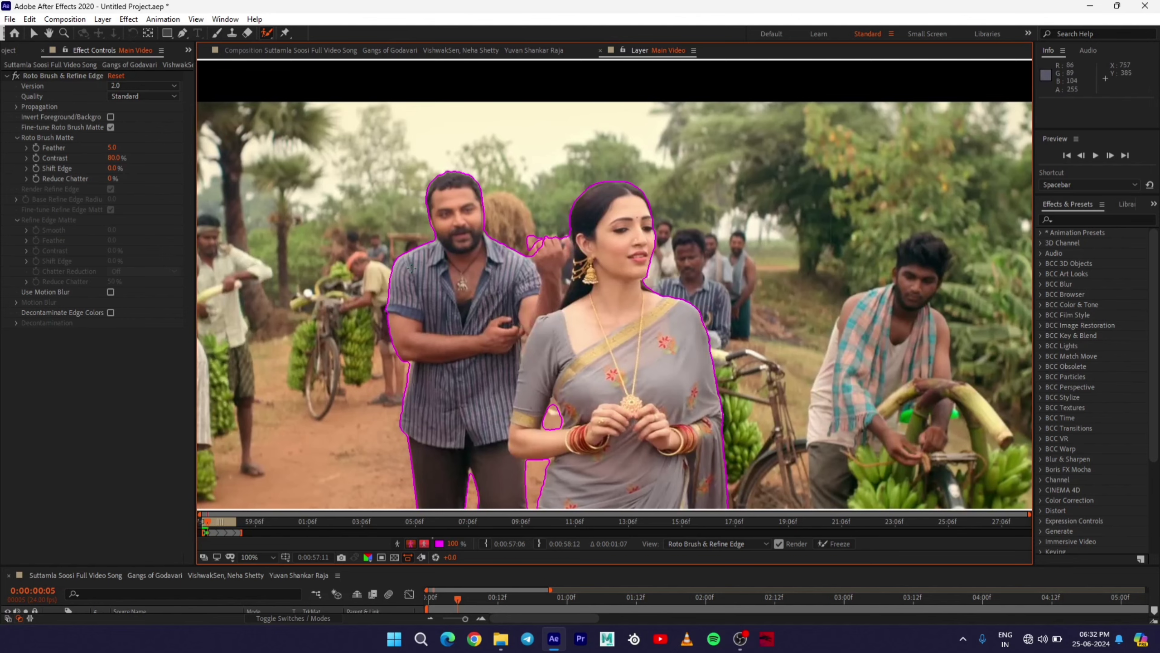
scroll(311, 317, up, 1)
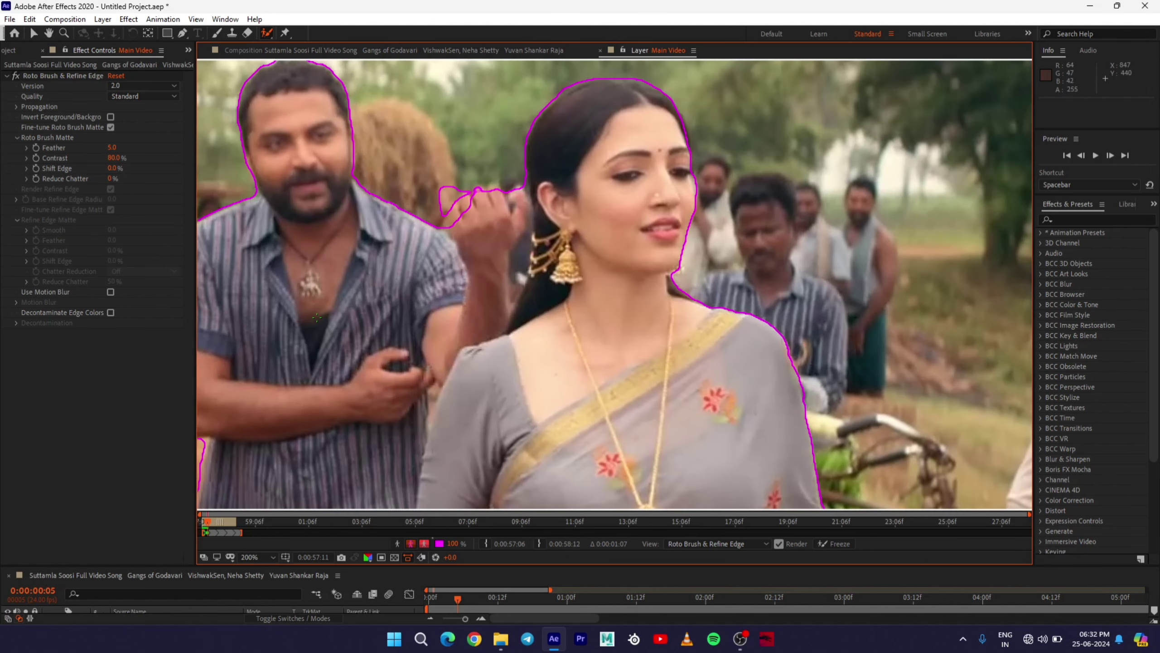
scroll(603, 315, up, 1)
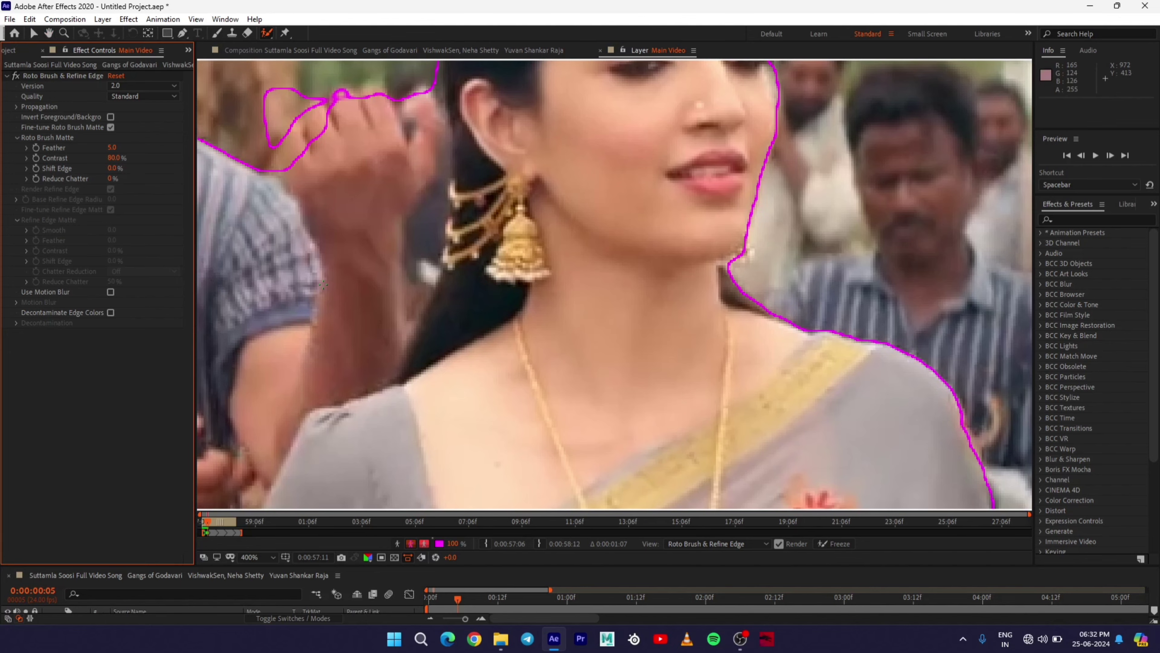
mouse_move(387, 268)
mouse_down()
mouse_move(469, 361)
mouse_move(532, 400)
mouse_up()
key(alt+w)
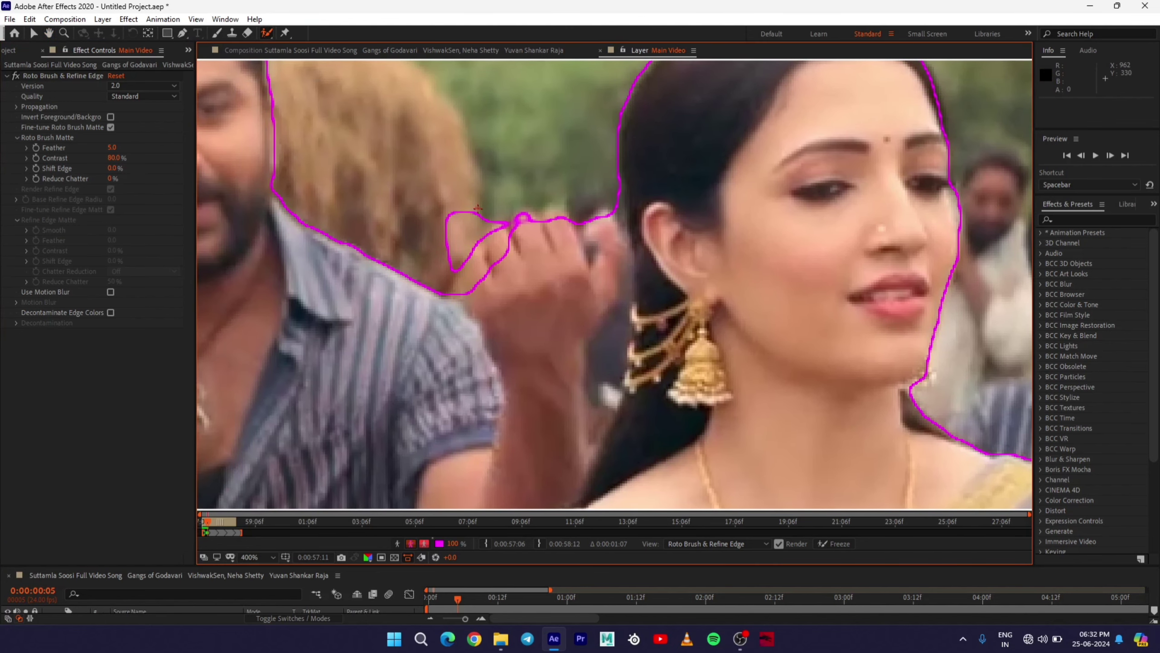
mouse_move(477, 208)
mouse_down()
mouse_move(457, 257)
mouse_move(491, 225)
mouse_move(454, 270)
mouse_up()
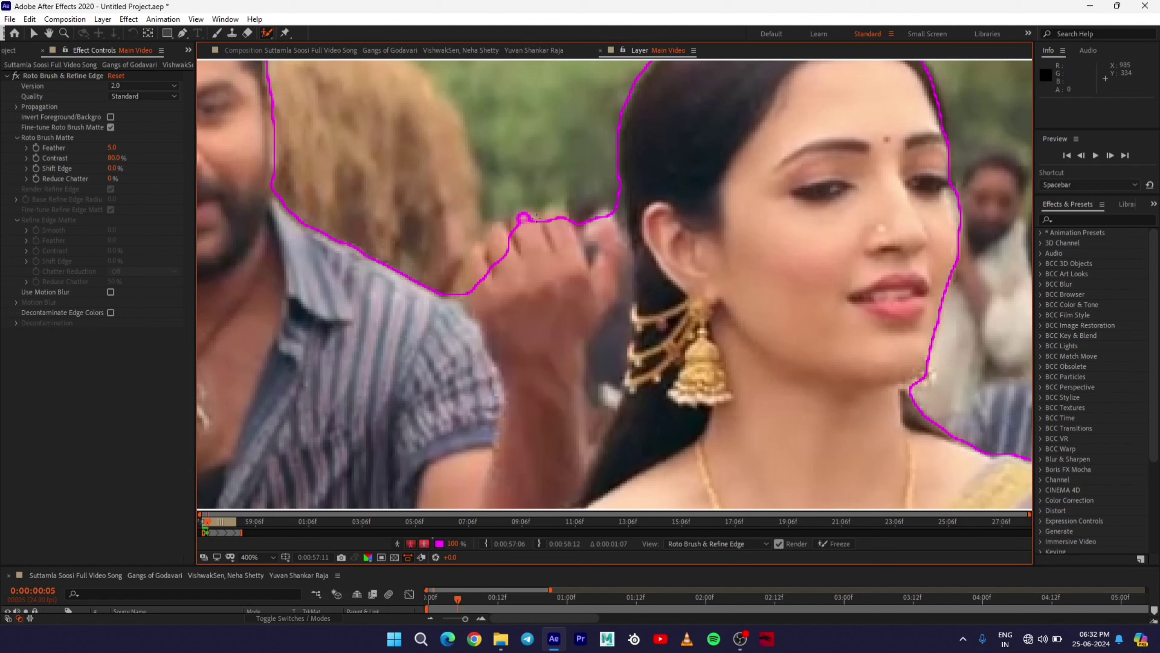
- At frame 0:00:00:05, add the knuckles of the man's raised fist to the selection and trim the background beside them
mouse_move(555, 211)
mouse_down()
mouse_move(521, 212)
mouse_move(466, 253)
mouse_move(453, 292)
mouse_up()
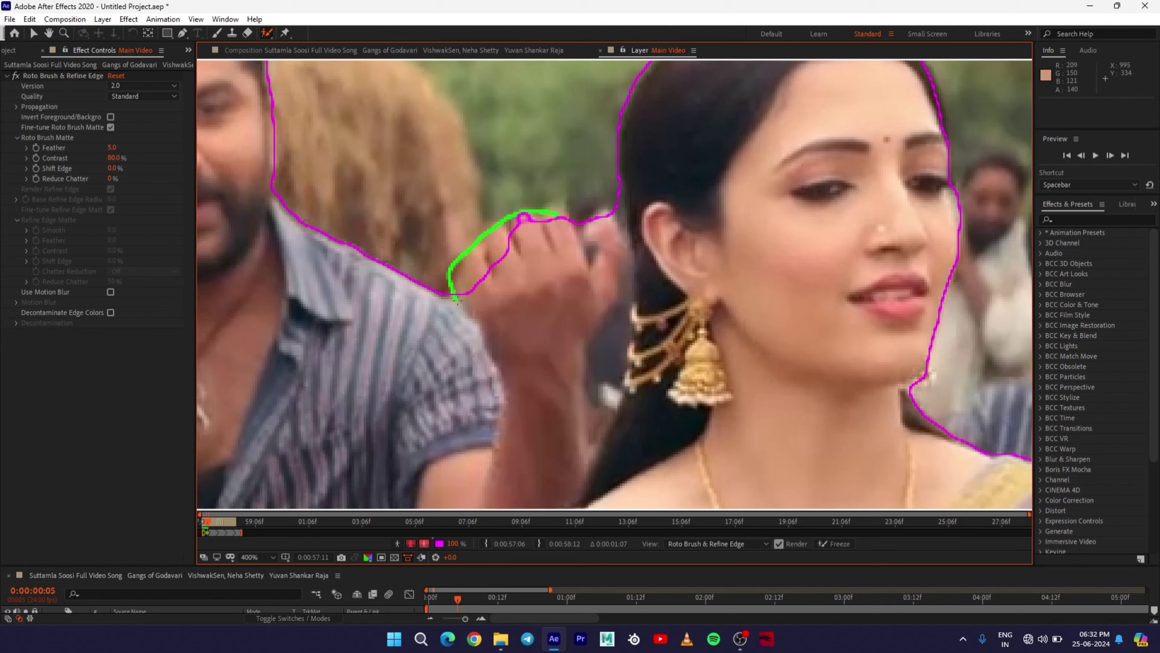
mouse_move(502, 217)
mouse_down()
mouse_move(449, 257)
mouse_move(446, 297)
mouse_up()
mouse_move(492, 242)
mouse_down()
mouse_move(447, 279)
mouse_move(464, 303)
mouse_move(508, 282)
mouse_move(510, 227)
mouse_up()
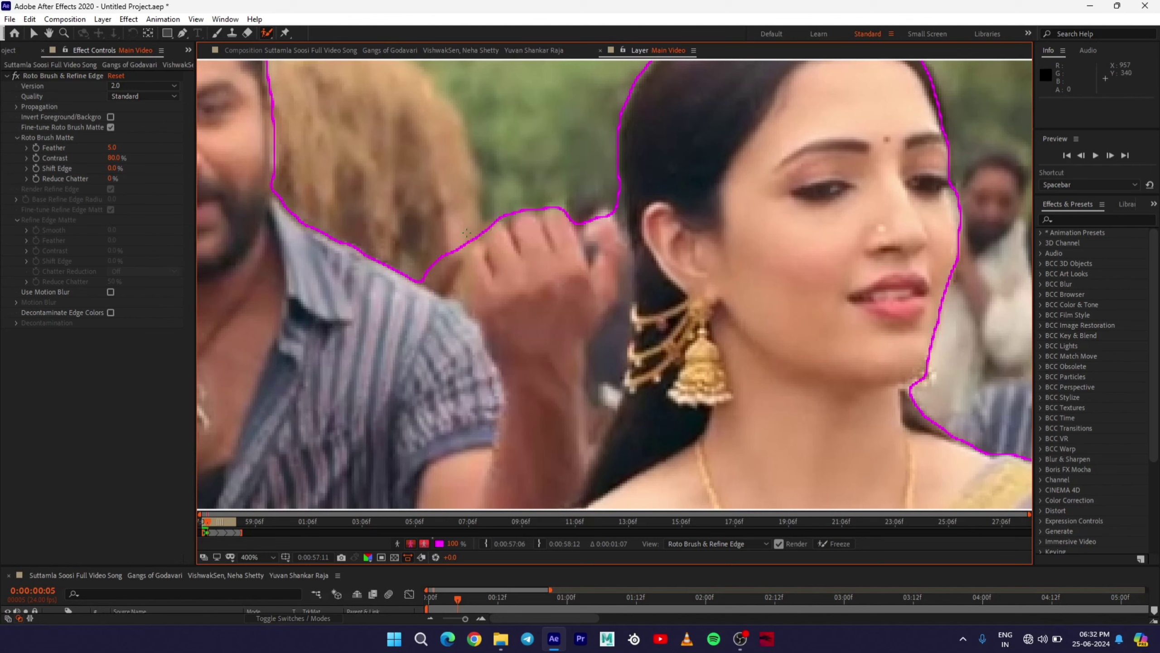
mouse_move(419, 256)
mouse_down()
mouse_move(439, 283)
mouse_move(442, 242)
mouse_move(419, 255)
mouse_up()
- At frame 0:00:00:05, subtract the remaining background between the man's leg and the saree so the gap below the forearm is continuous
scroll(446, 263, down, 1)
drag(497, 298, 438, 222)
scroll(480, 264, down, 1)
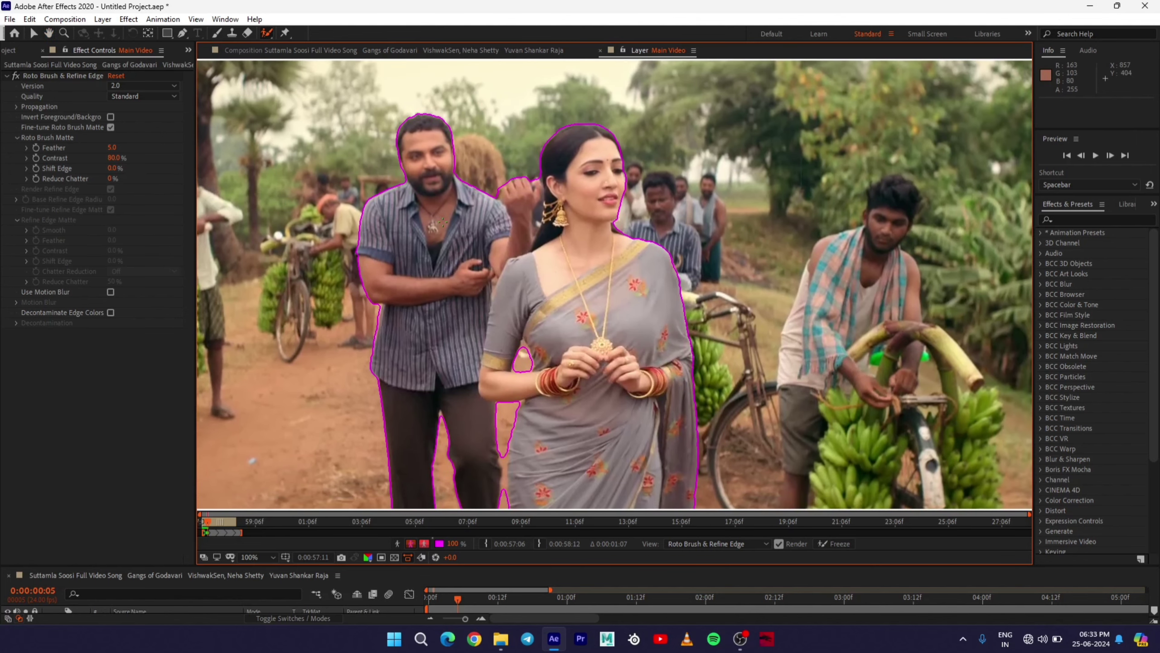
drag(488, 274, 472, 242)
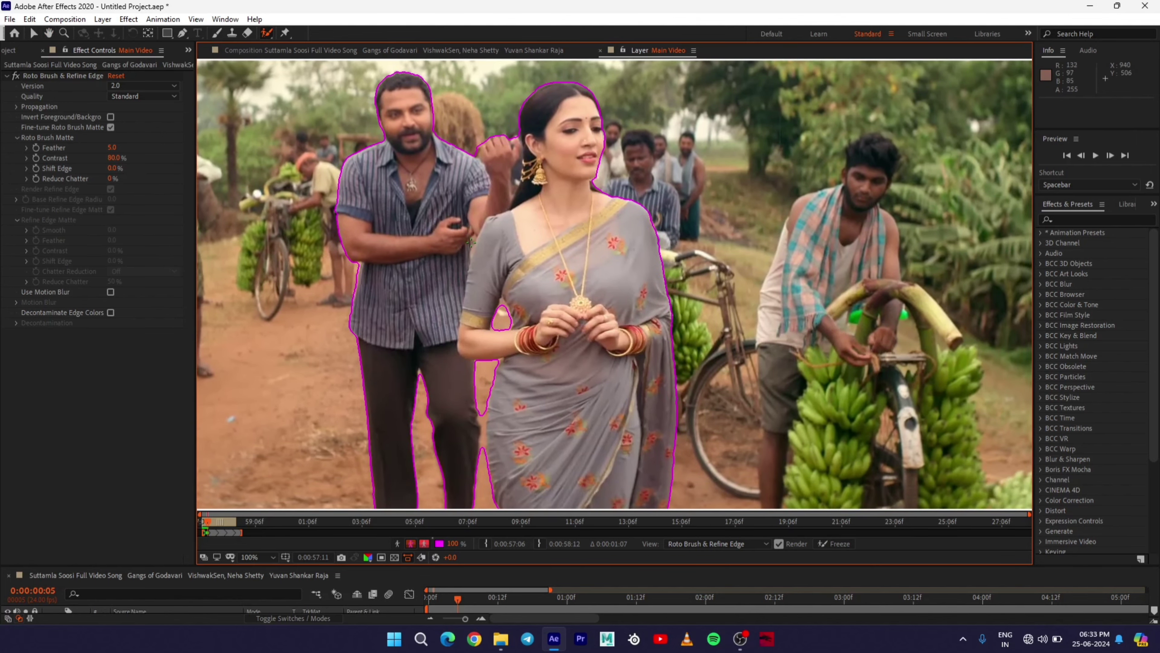
drag(503, 306, 480, 279)
drag(461, 392, 460, 362)
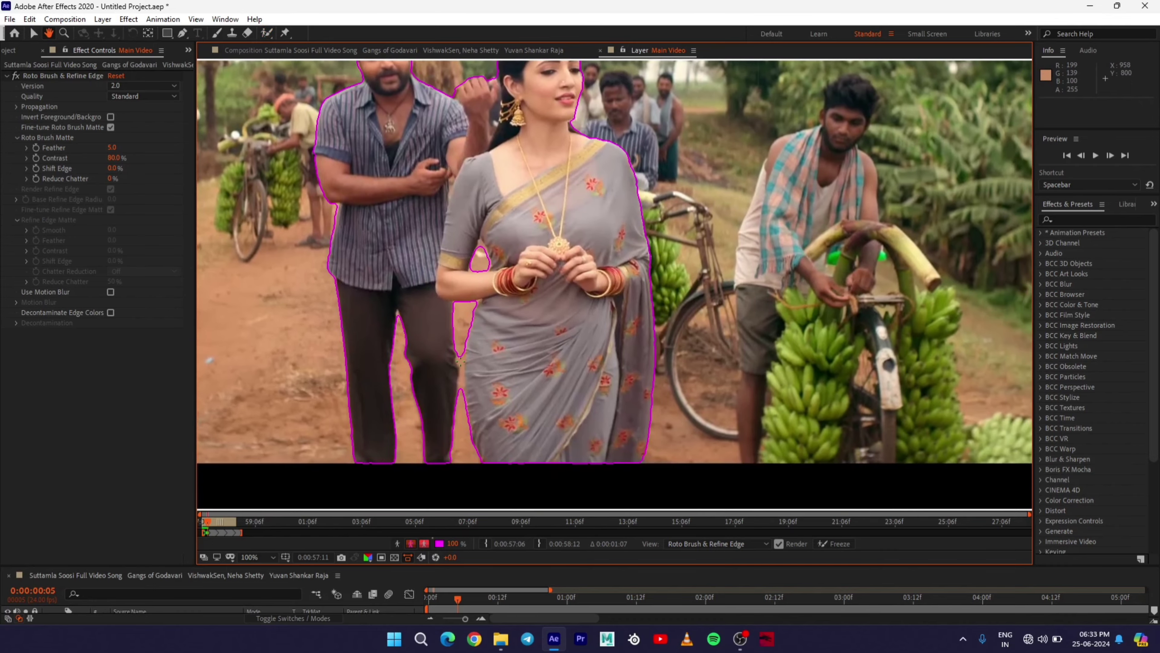
scroll(460, 362, up, 1)
mouse_move(305, 444)
mouse_down()
mouse_move(374, 378)
mouse_move(406, 371)
mouse_move(411, 426)
mouse_move(411, 348)
mouse_up()
drag(419, 307, 440, 340)
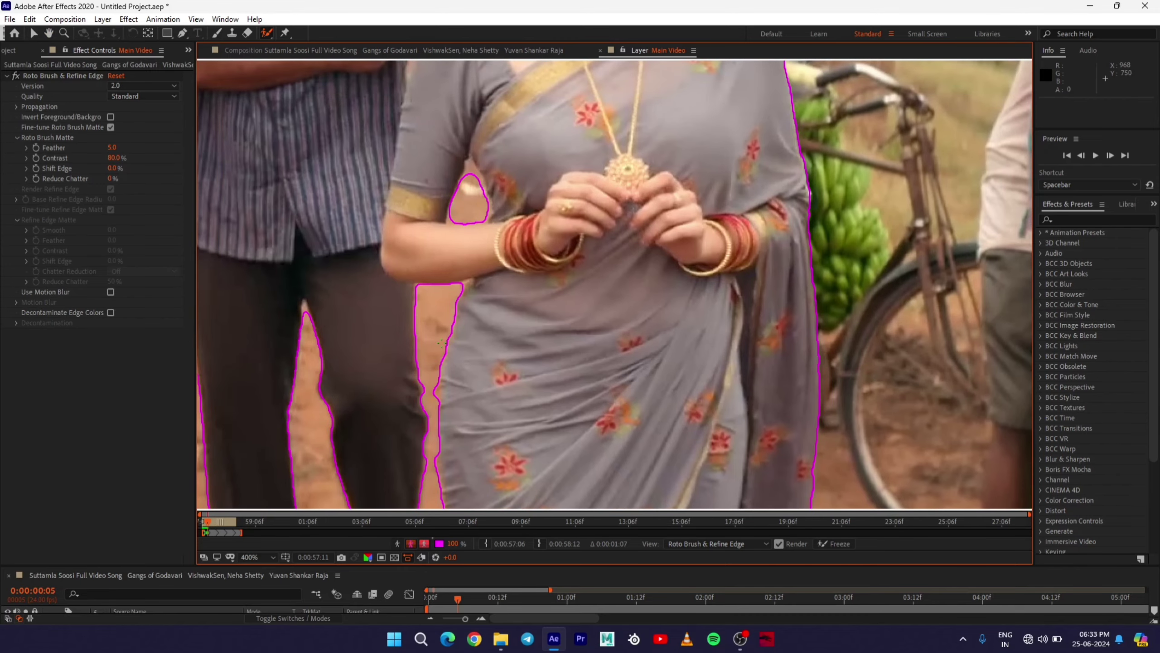
scroll(439, 340, up, 1)
scroll(439, 339, down, 4)
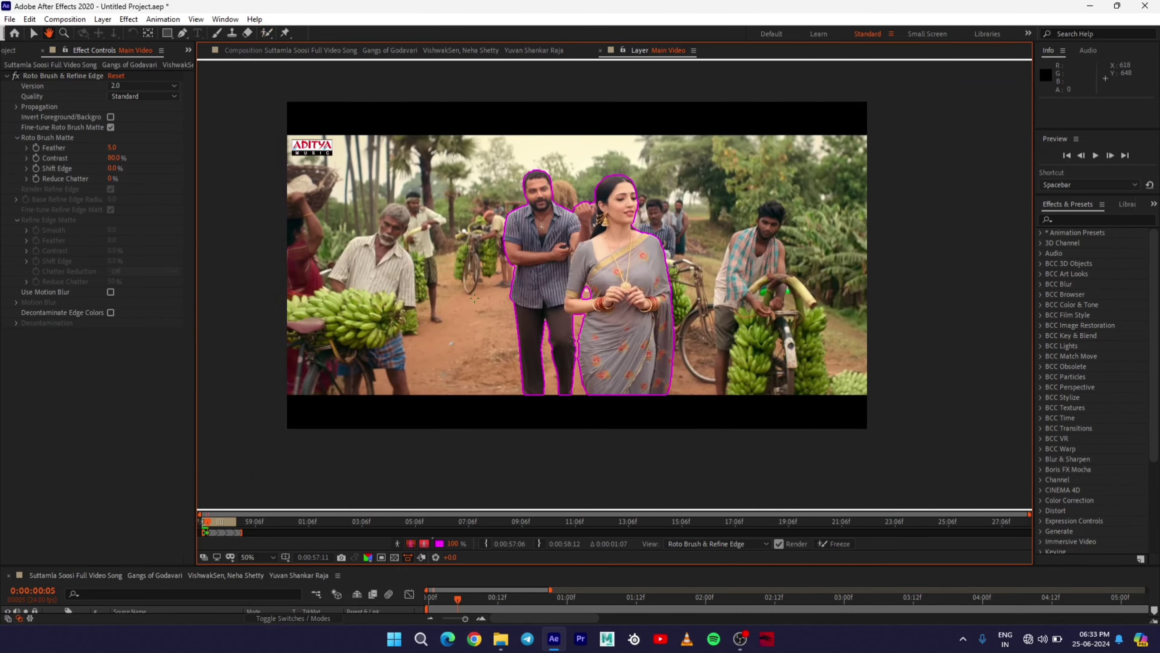
- Preview the selection outline from frame 0:00:00:05 to 0:00:00:08 and look over the first clip's Roto Brush strokes in the timeline
key(alt+w)
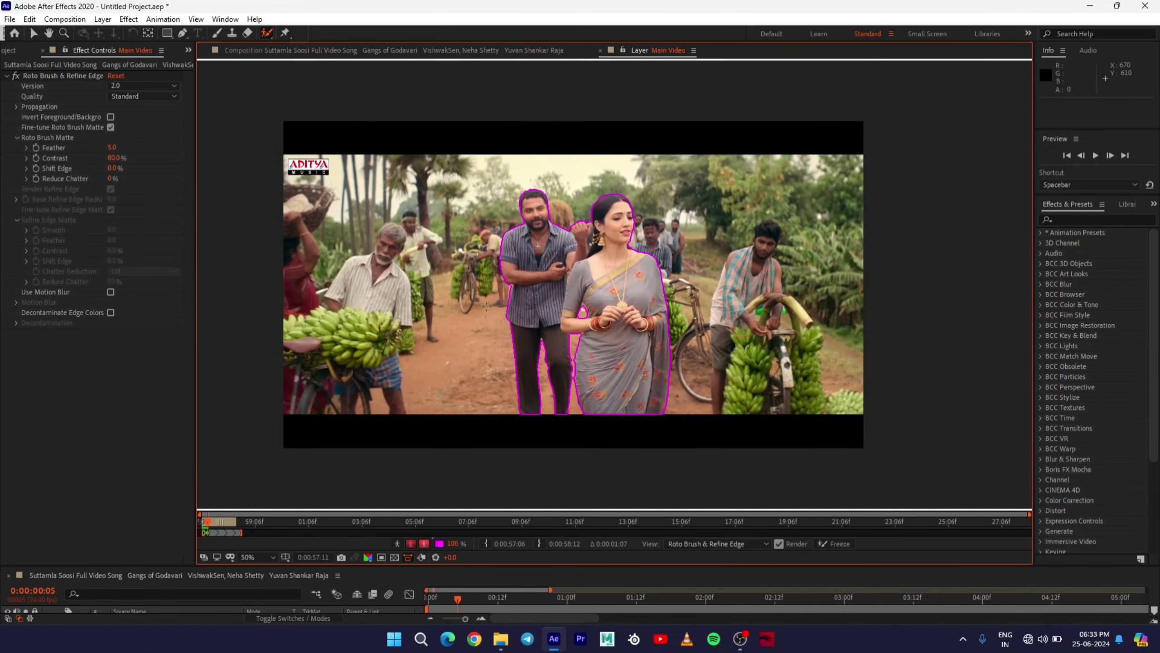
scroll(505, 293, up, 1)
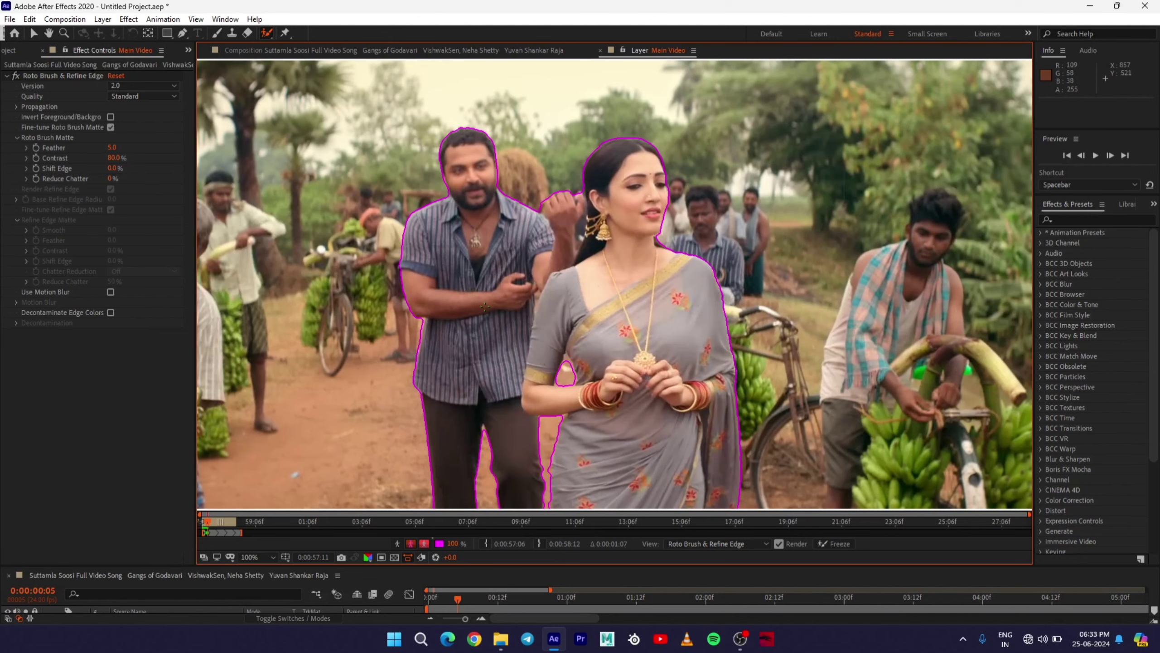
scroll(485, 307, down, 1)
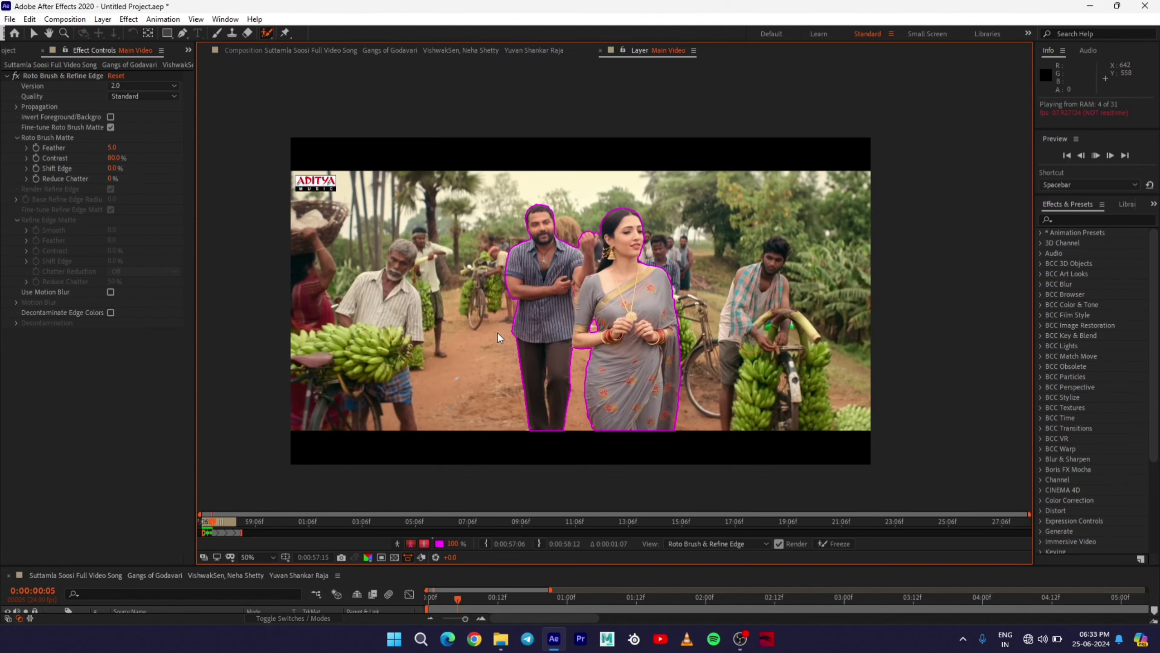
key(space)
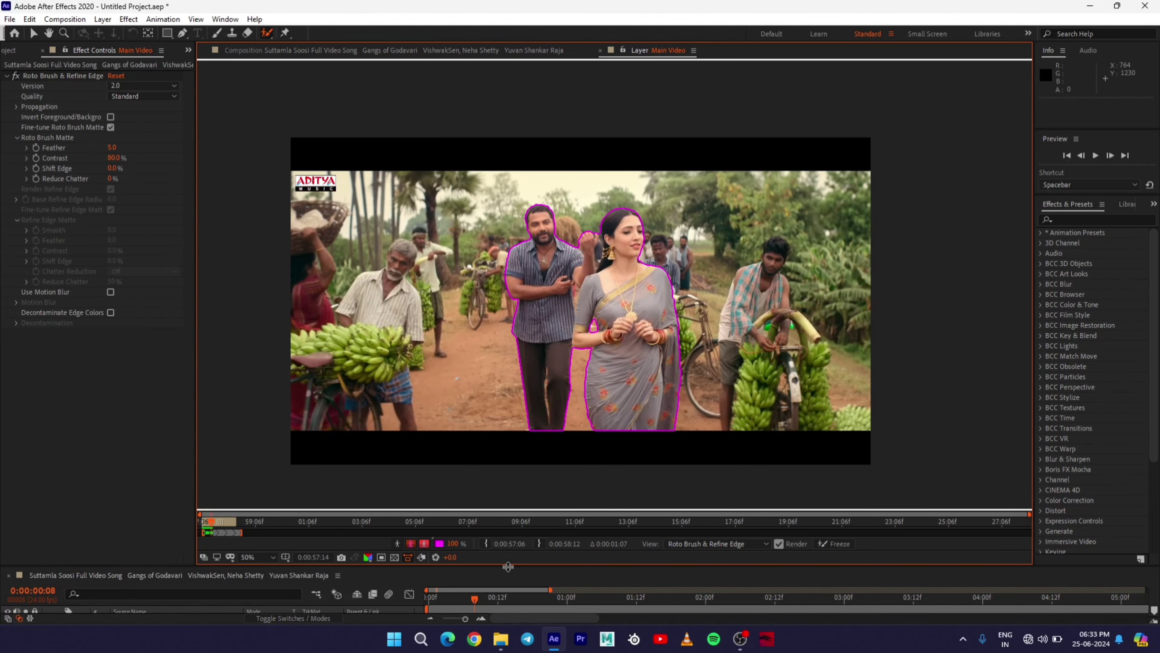
drag(513, 566, 366, 382)
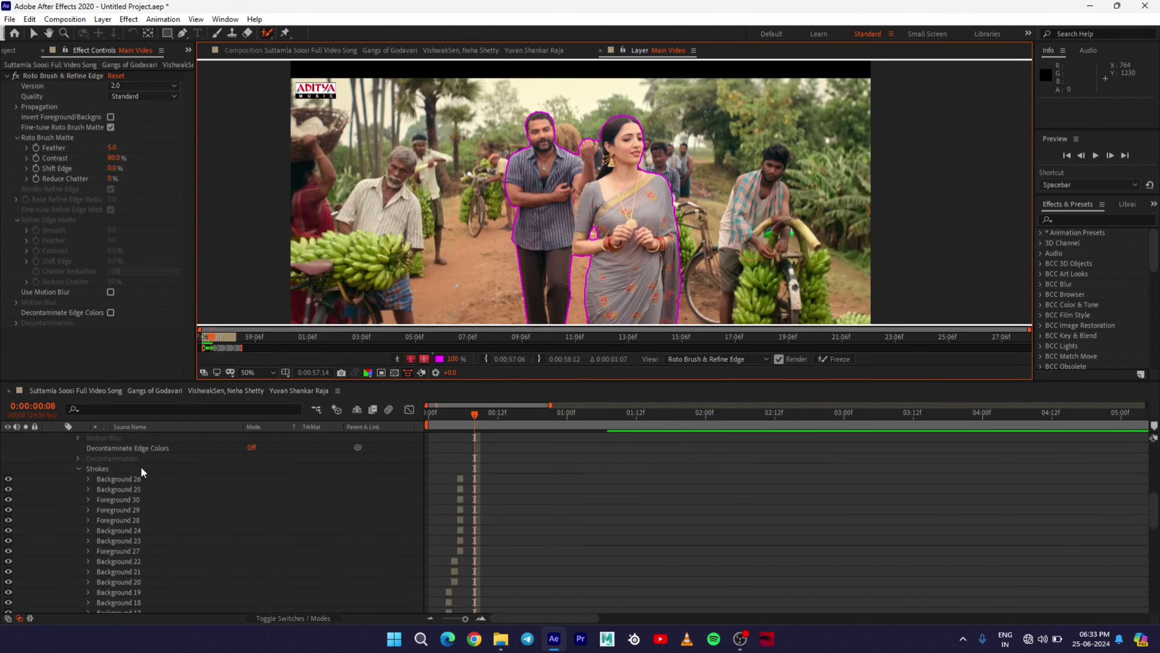
scroll(141, 465, up, 10)
drag(16, 469, 17, 437)
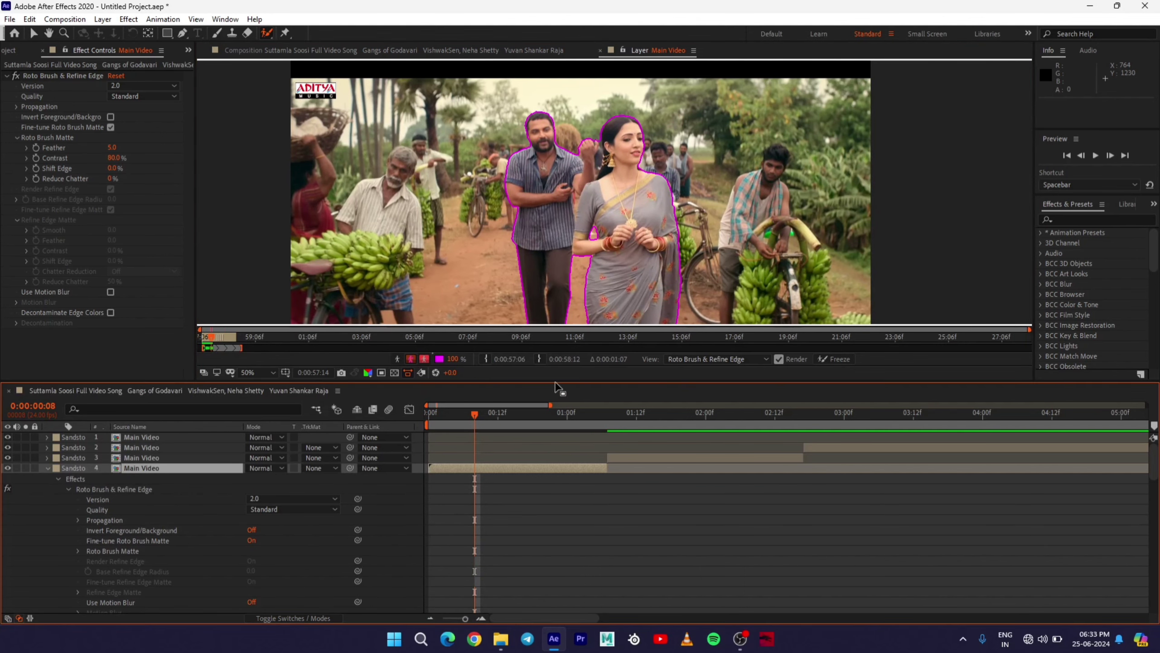
drag(559, 386, 558, 548)
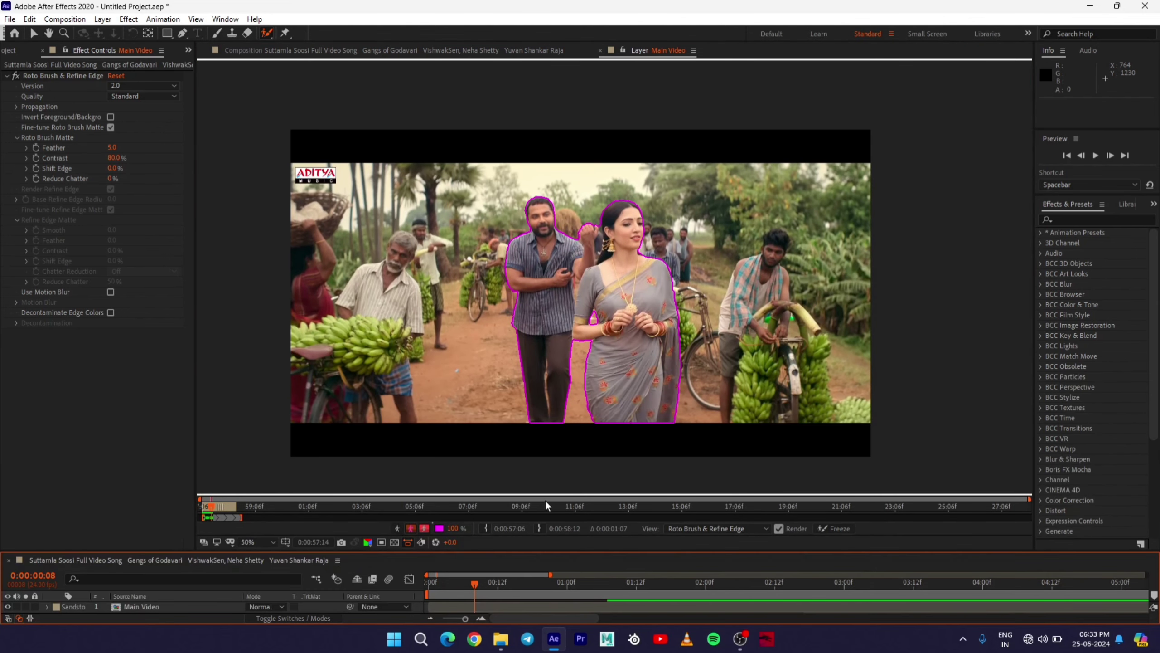
- Play back the whole first clip and scrub from its start to 0:00:01:02, examining how the Roto Brush outline propagates
key(space)
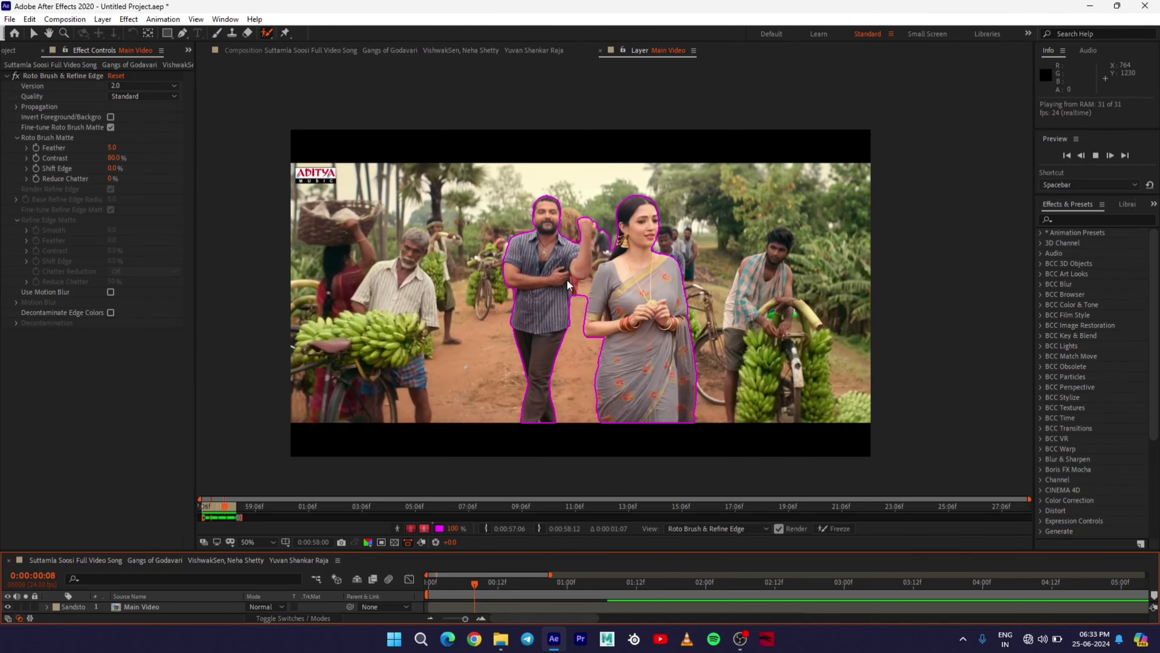
key(space)
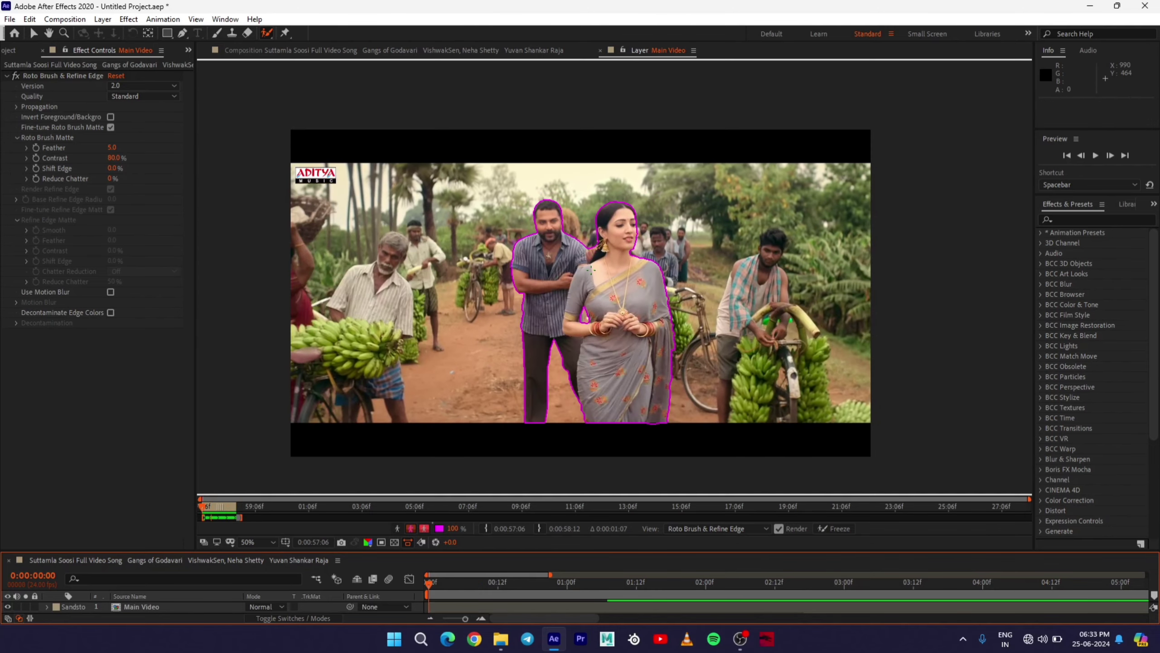
drag(484, 585, 519, 580)
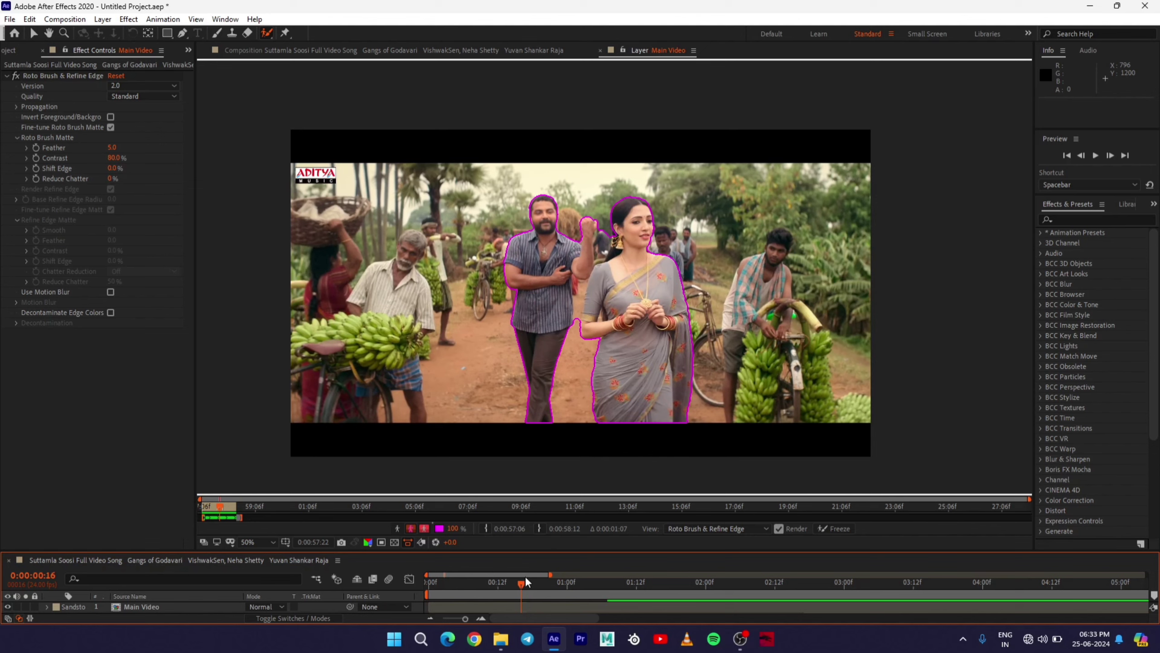
drag(522, 583, 578, 580)
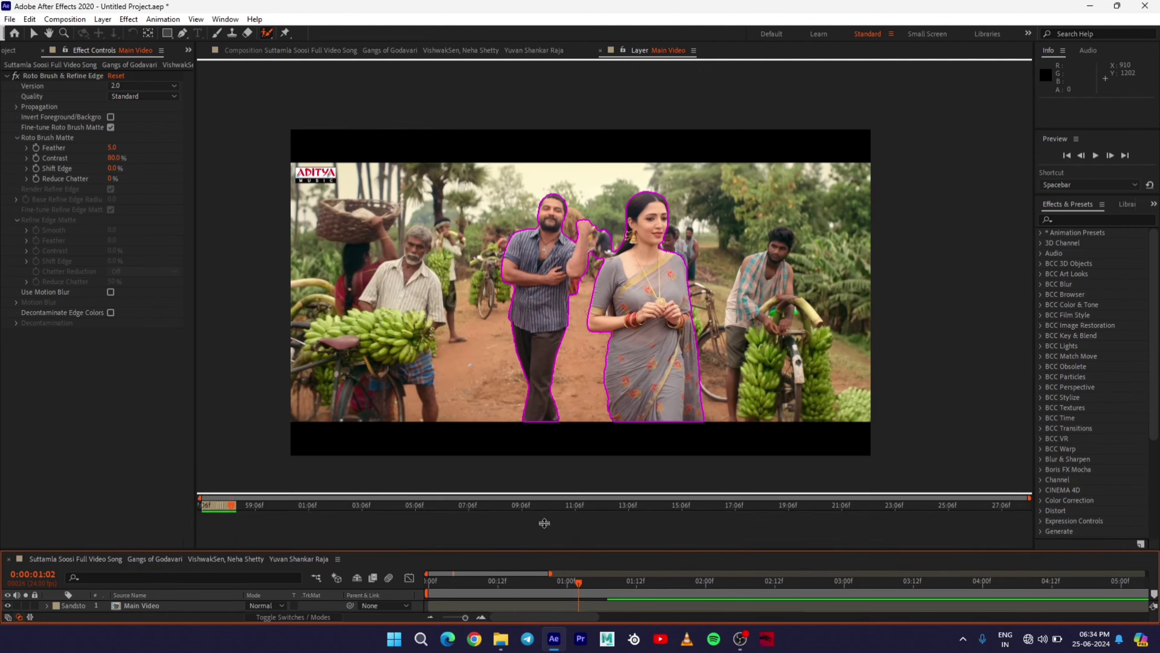
- Collapse the first clip's properties and check the couple's cut-out in the main composition, scrubbing to the clip's end at 0:00:01:07
drag(542, 552, 535, 398)
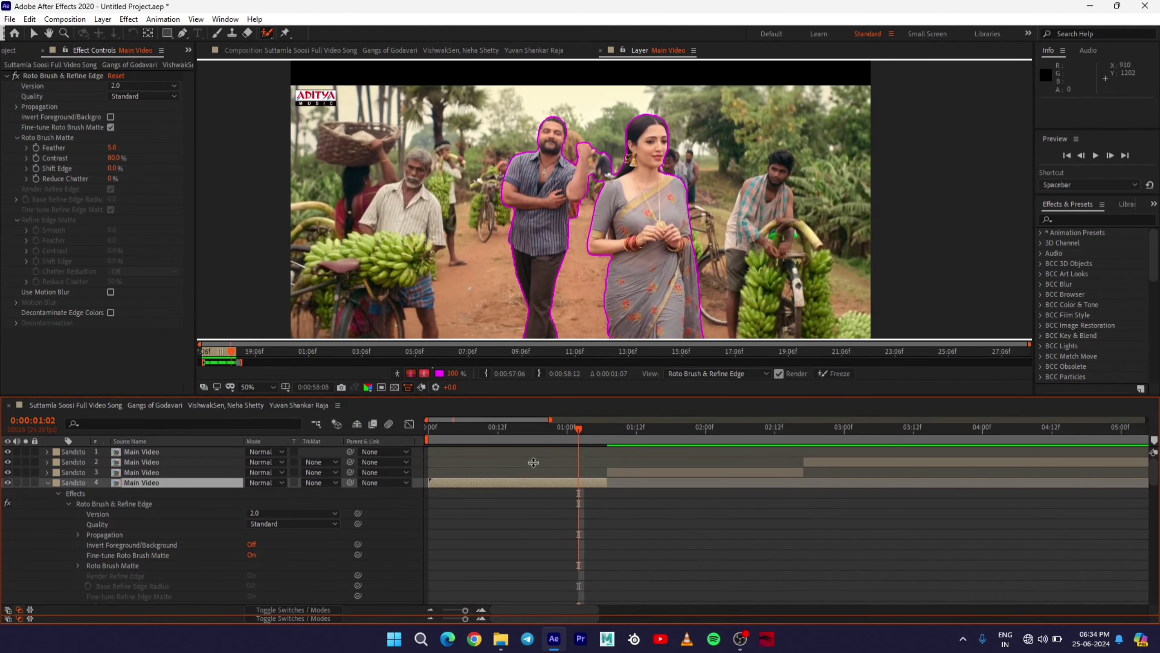
click(47, 483)
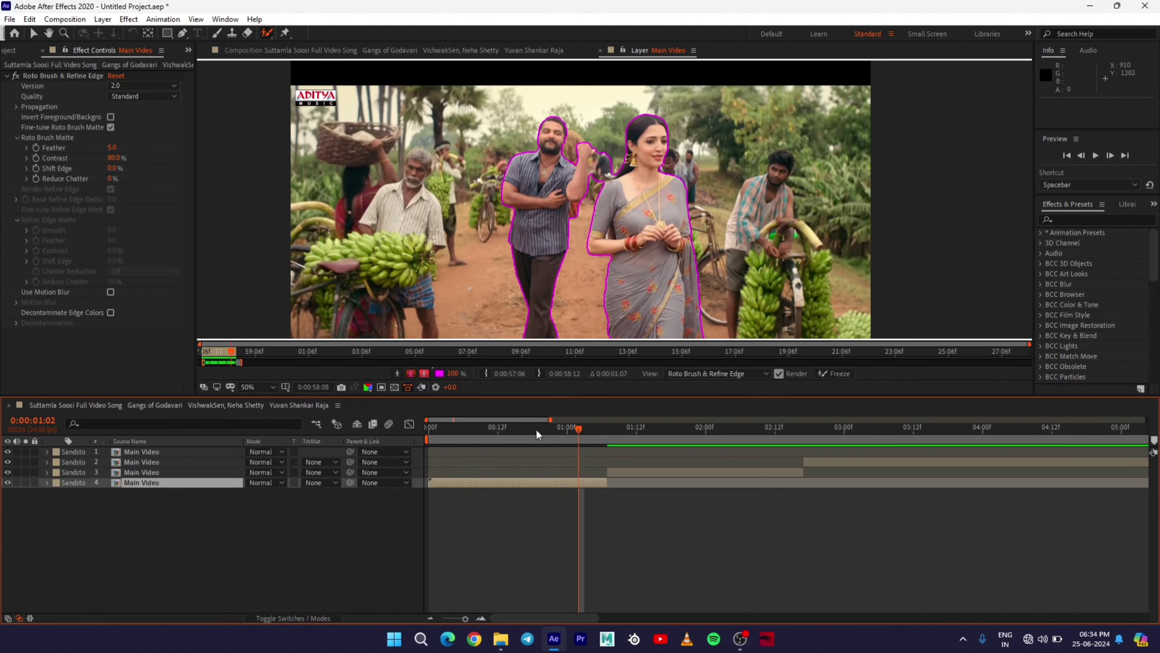
click(372, 50)
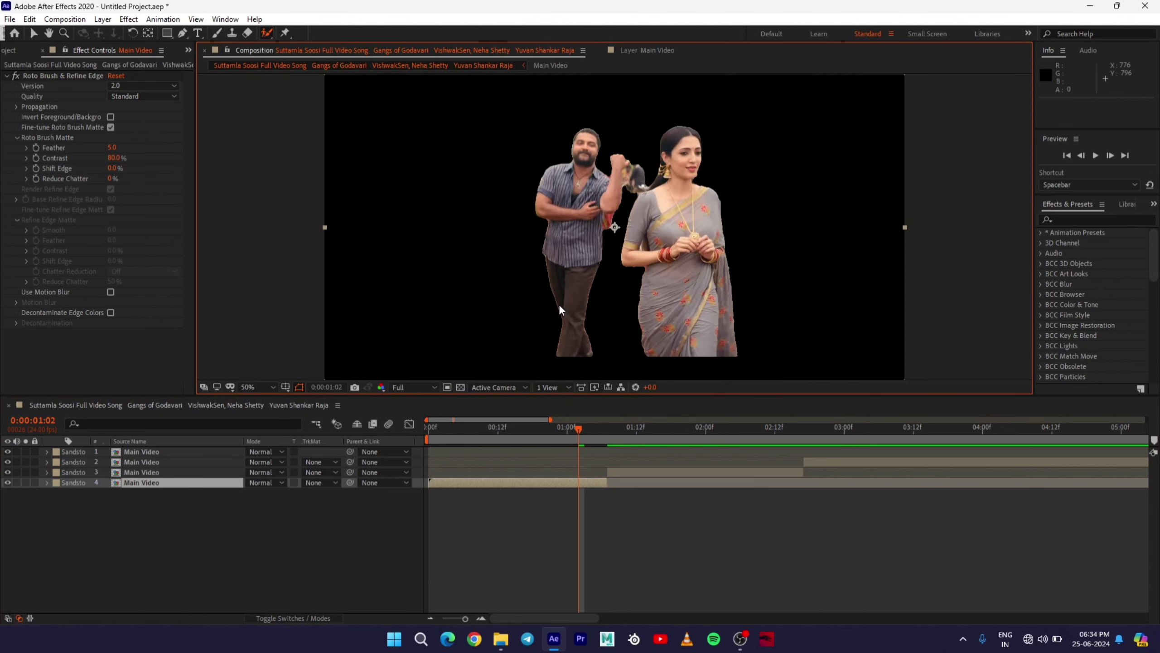
mouse_move(577, 428)
mouse_down()
mouse_move(489, 444)
mouse_move(585, 445)
mouse_up()
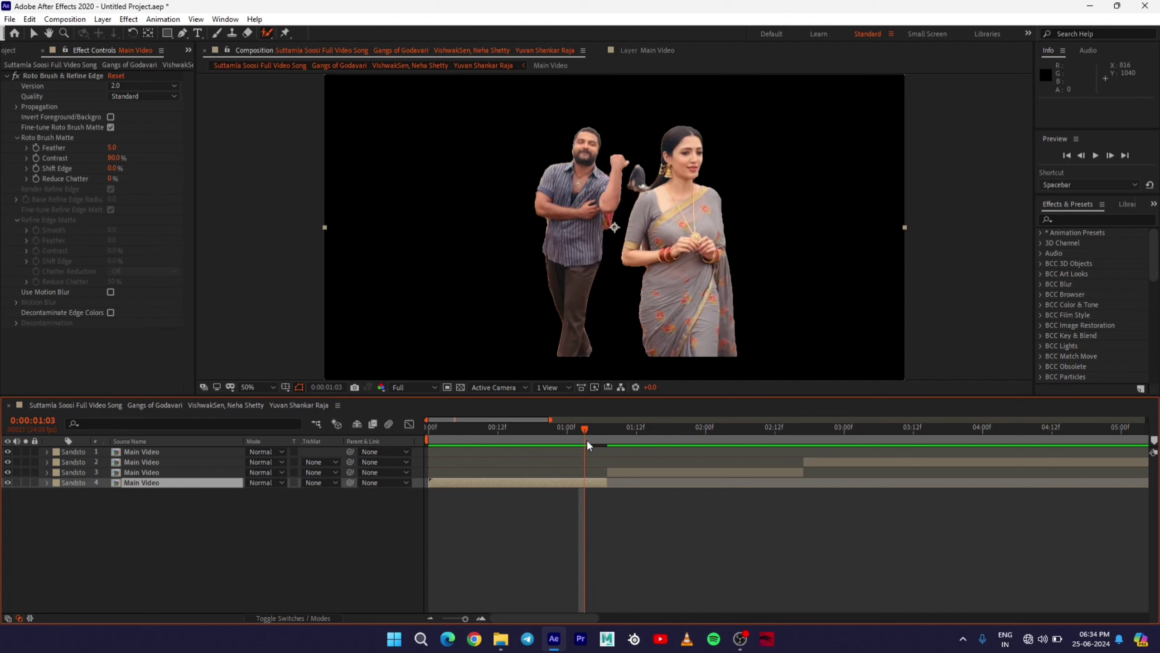
click(588, 446)
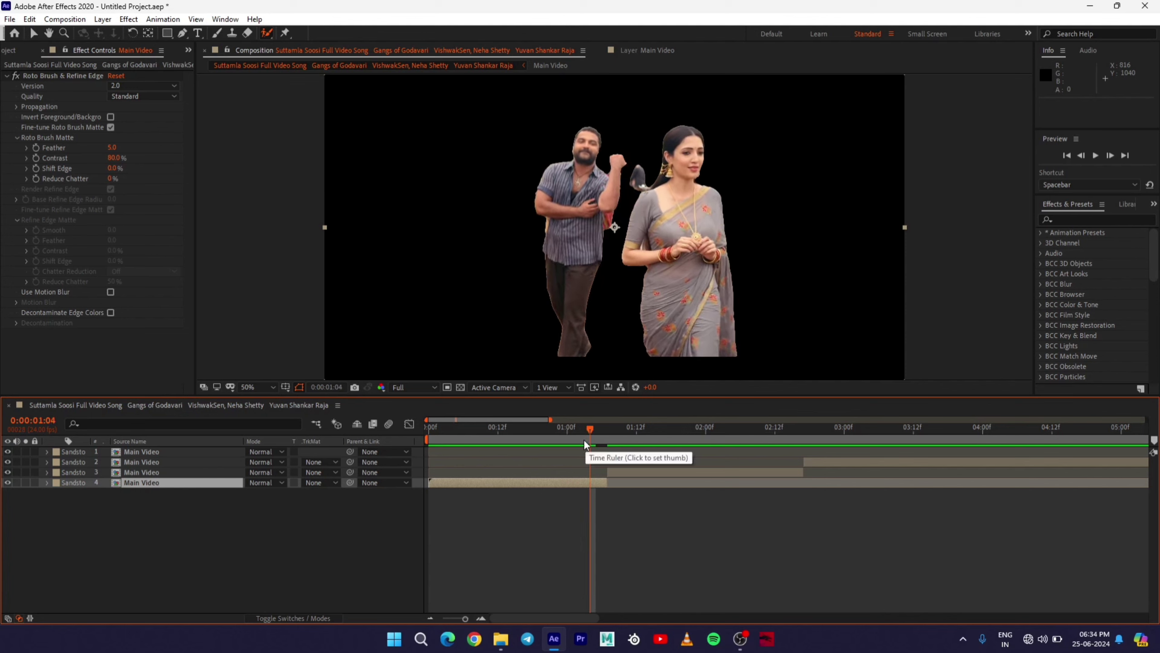
drag(589, 435, 607, 434)
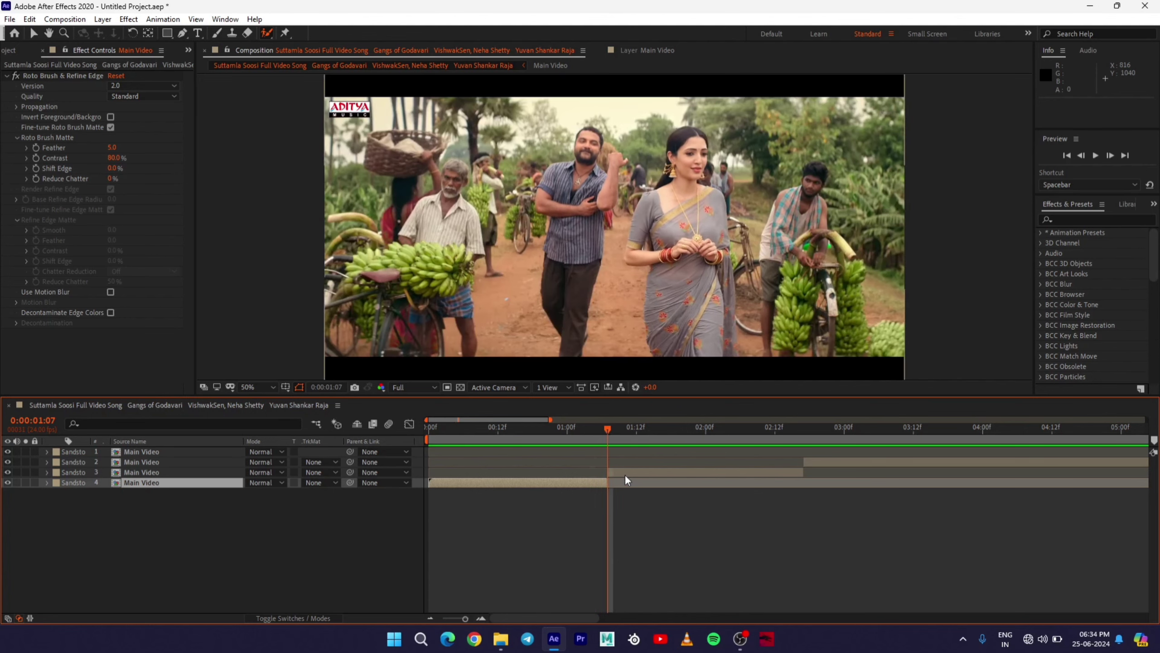
- Open the second Main Video clip in an enlarged layer view at 0:00:01:08 and select the woman with the Roto Brush
click(619, 423)
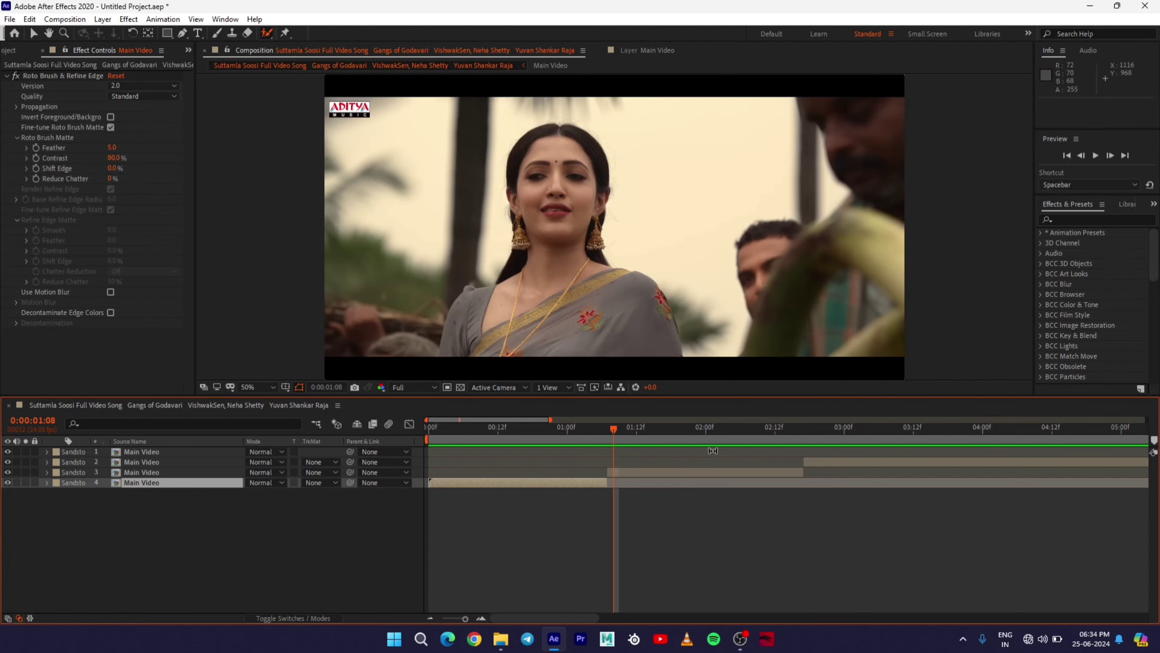
double_click(631, 473)
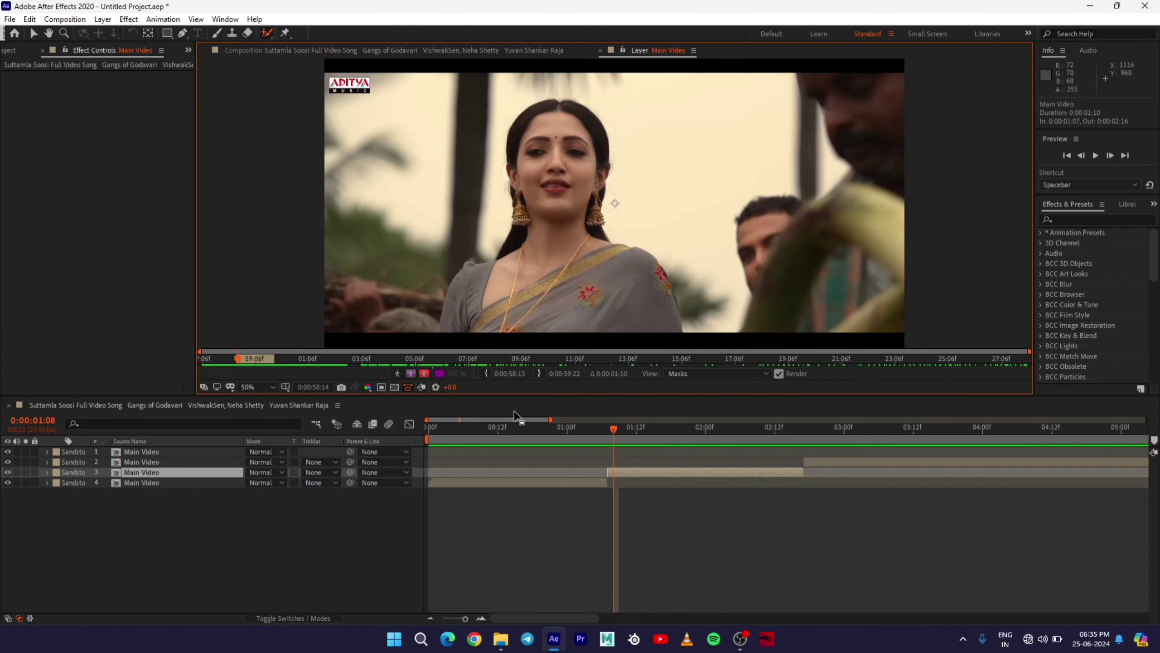
drag(516, 396, 517, 553)
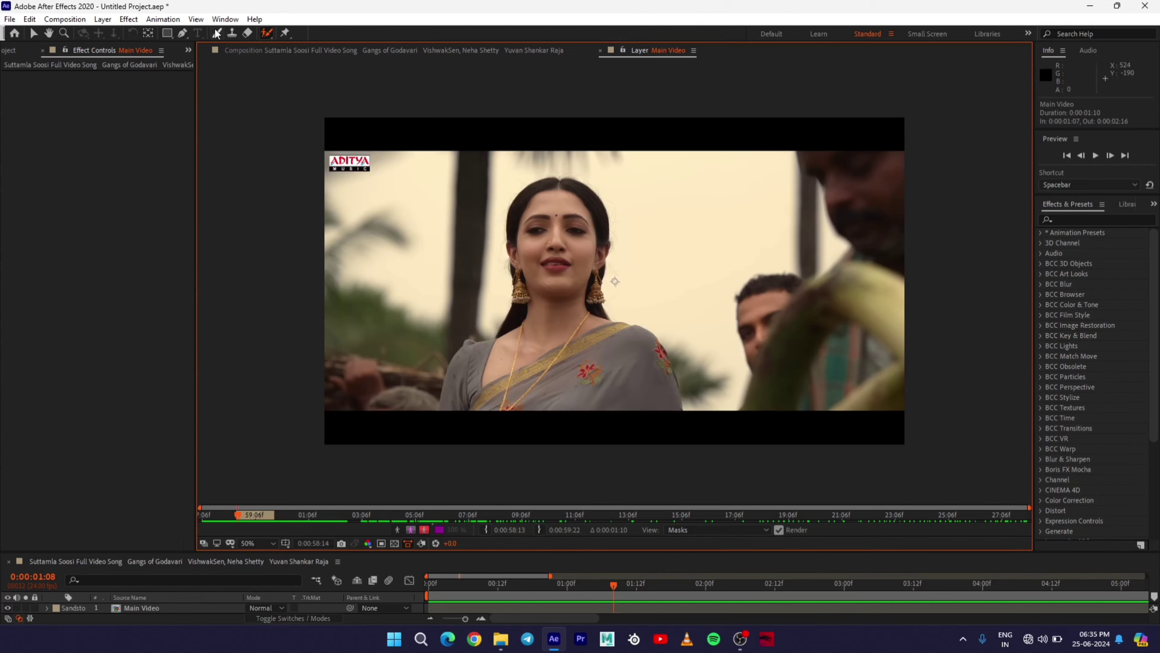
click(269, 34)
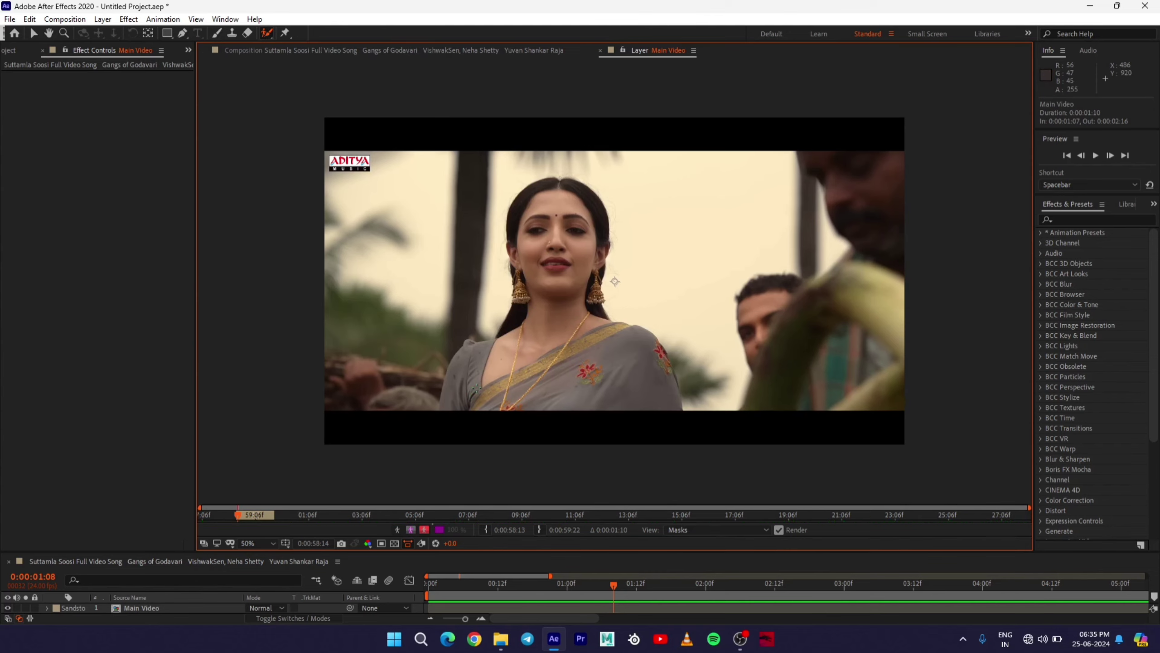
mouse_move(473, 392)
mouse_down()
mouse_move(548, 357)
mouse_move(552, 272)
mouse_move(585, 366)
mouse_up()
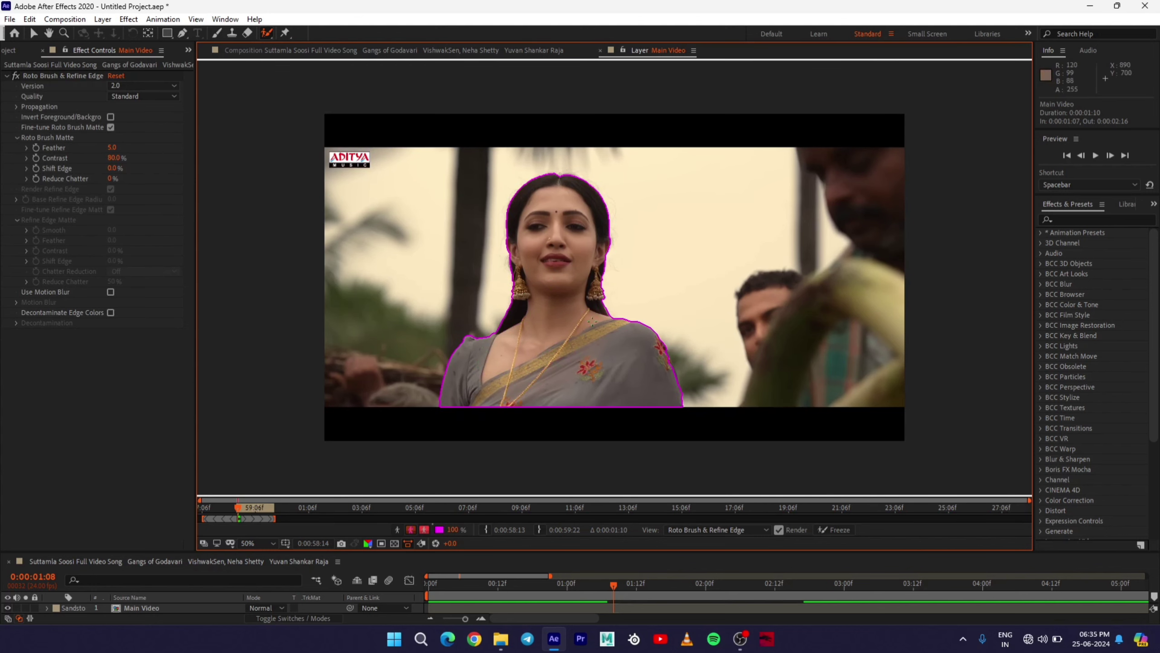
- At frame 0:00:01:08, inspect the woman's outline up close and add the background man's face to the Roto Brush selection
key(period)
key(period)
scroll(585, 305, down, 4)
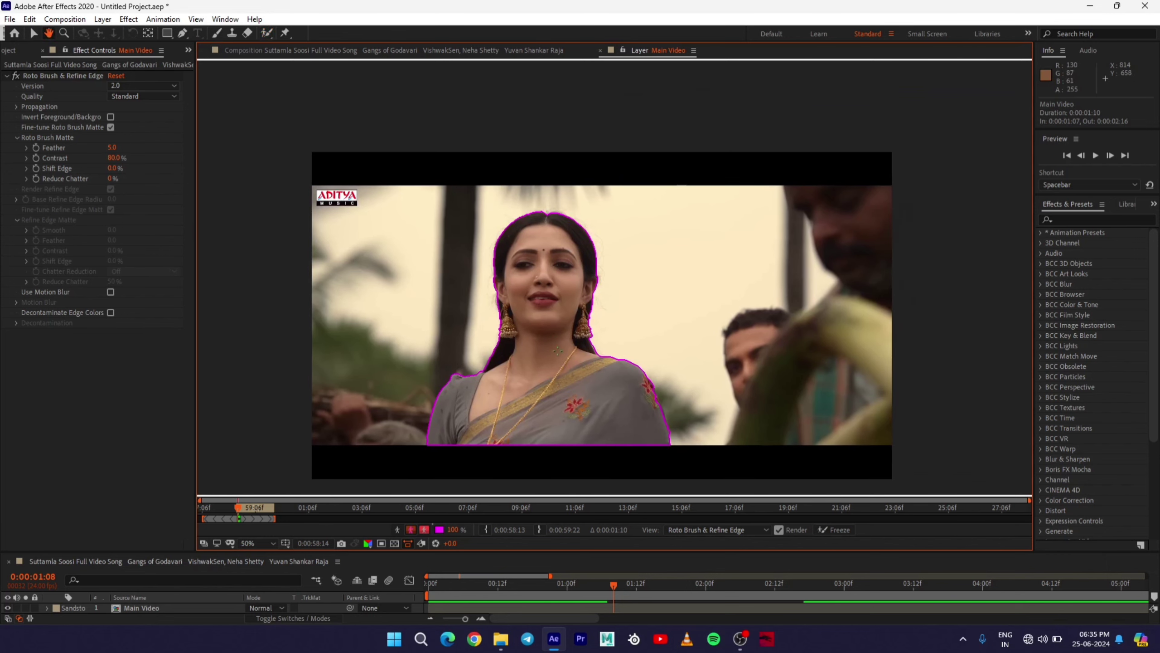
scroll(562, 332, up, 4)
scroll(576, 329, down, 4)
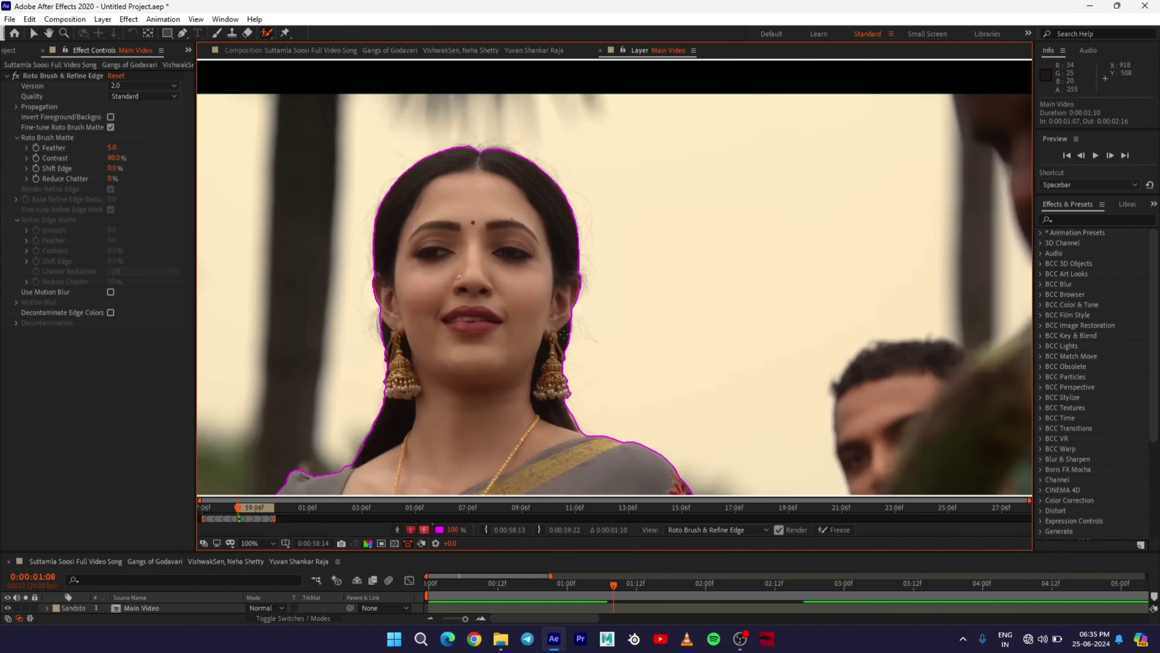
drag(588, 327, 511, 324)
mouse_move(666, 368)
mouse_down()
mouse_move(645, 336)
mouse_move(642, 295)
mouse_move(655, 326)
mouse_move(642, 360)
mouse_up()
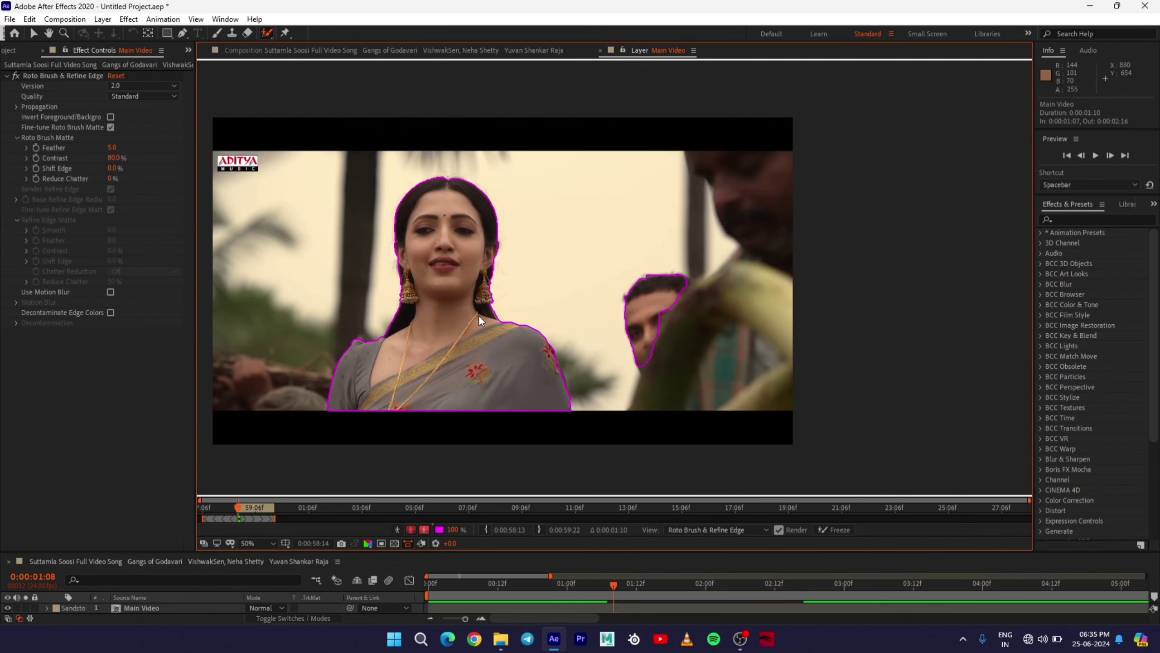
- Step through the second clip between 0:00:01:09 and 0:00:01:14, examining how the outlines of the woman and the man's face propagate
key(Page_Down)
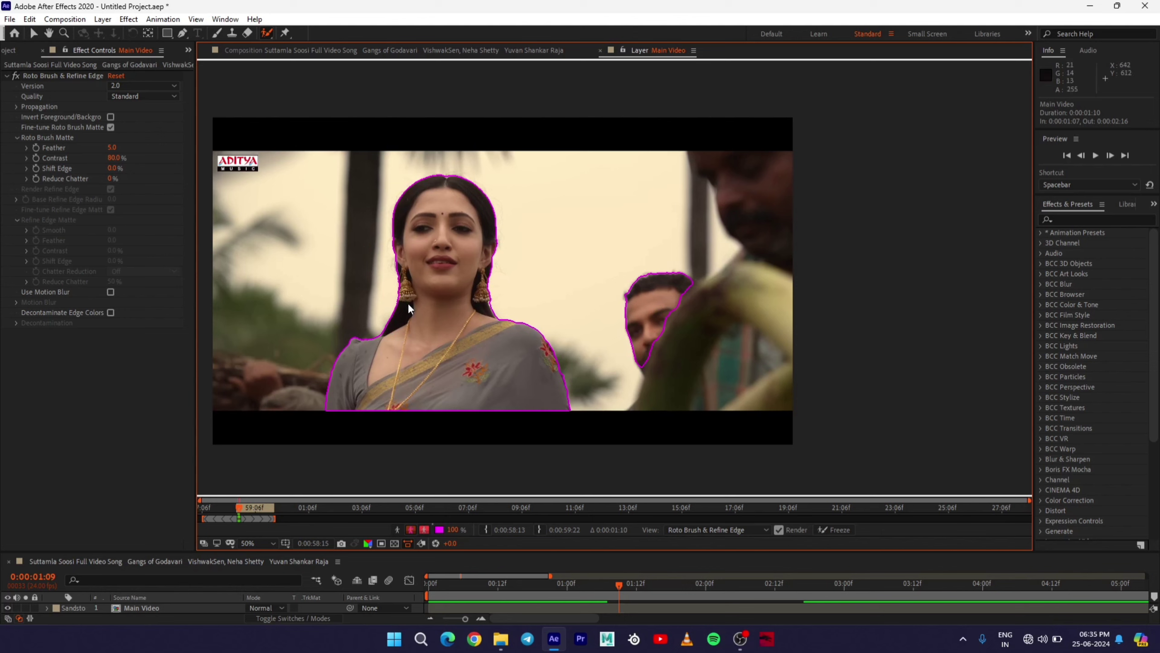
key(Page_Down)
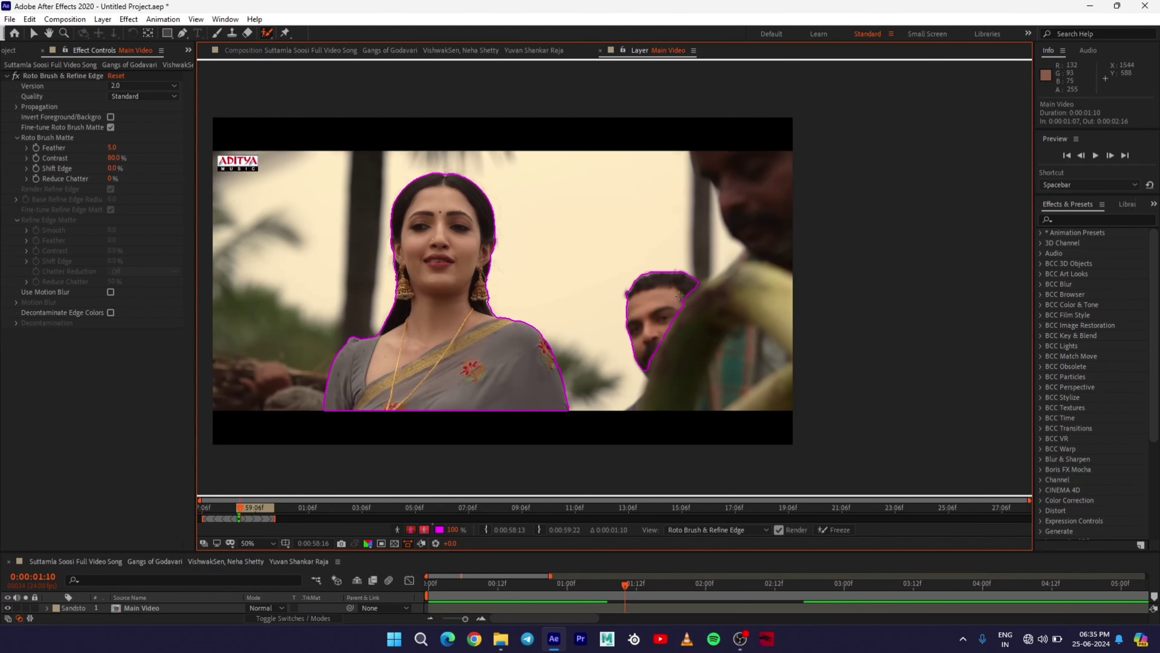
key(Page_Down)
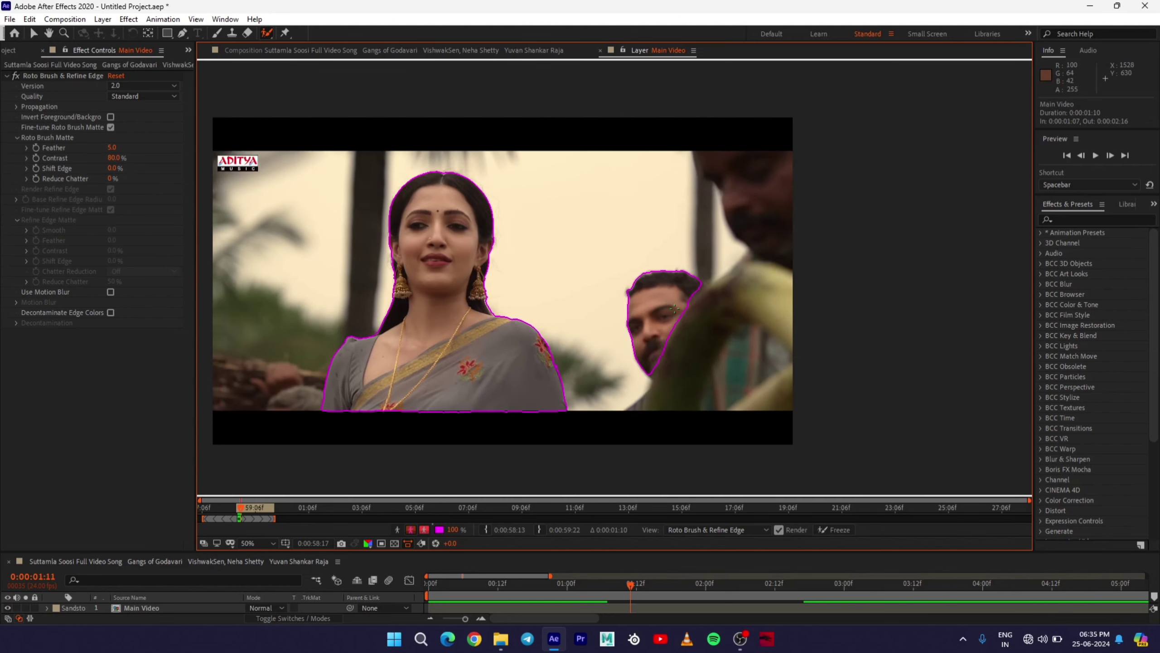
key(Page_Down)
key(Page_Down)
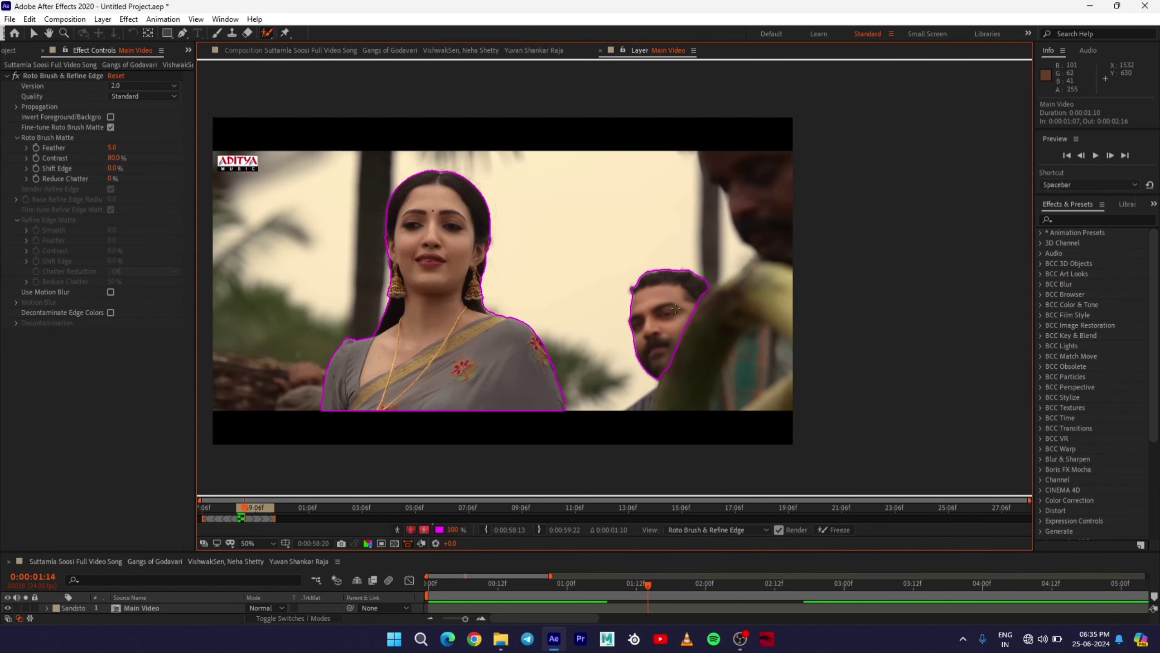
key(Page_Down)
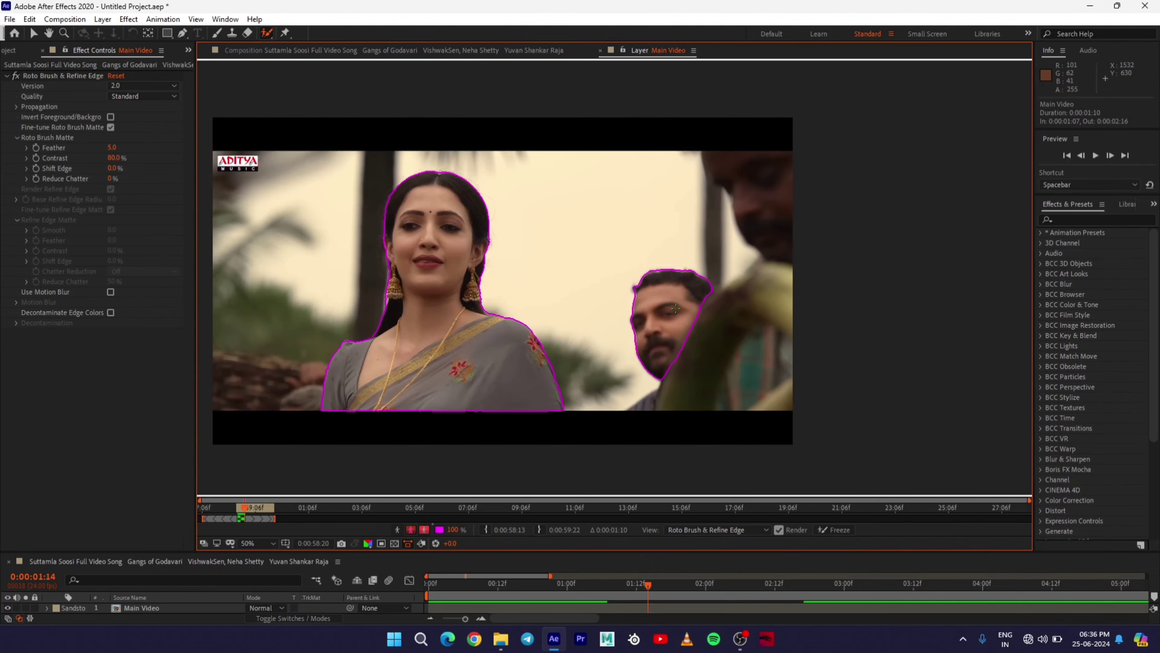
key(Page_Up)
key(Page_Up)
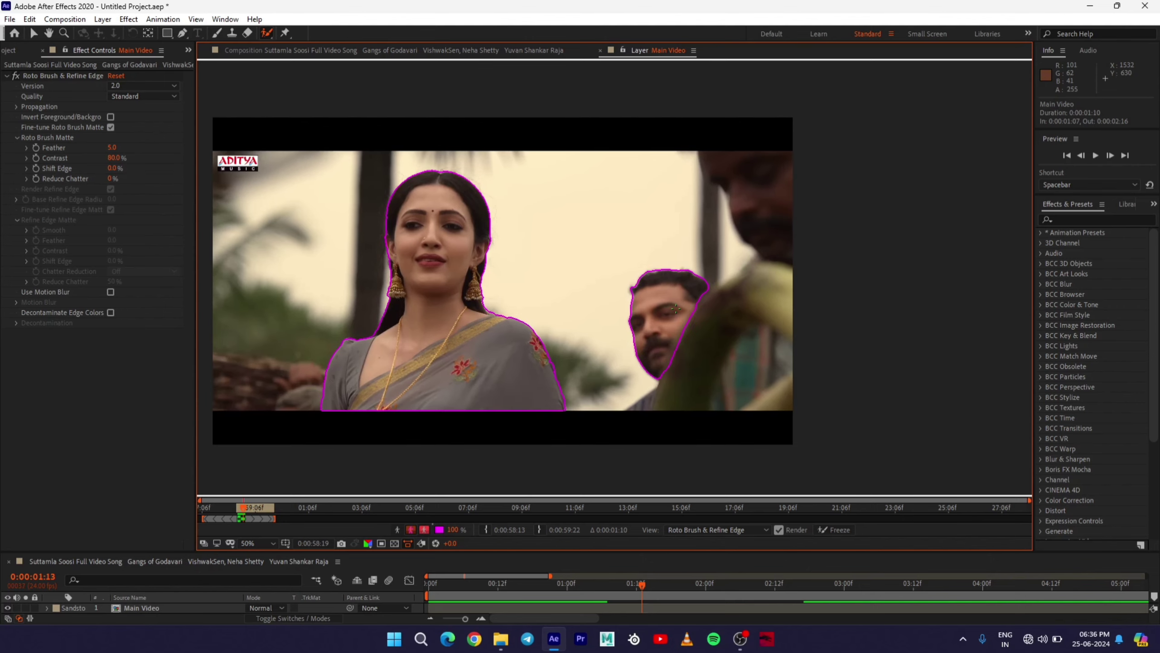
key(Page_Down)
key(Page_Up)
key(Page_Down)
key(Page_Up)
key(Page_Up)
key(Page_Up)
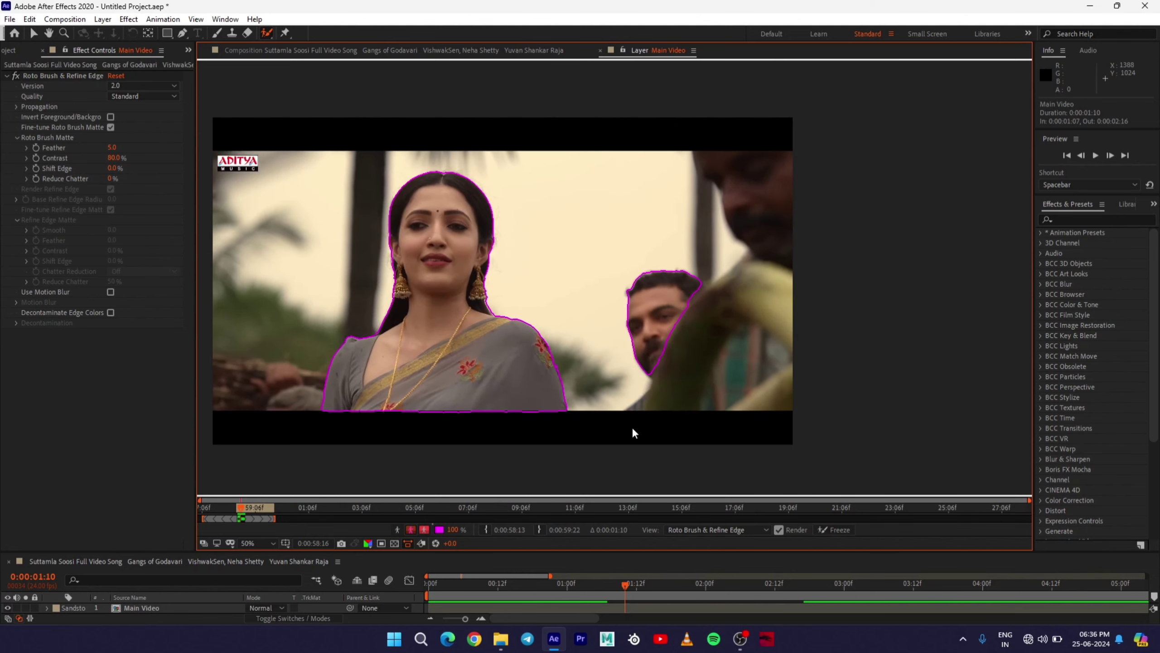
- Add the man's shoulder below his chin to the selection around frame 0:00:01:12 and carry it forward to 0:00:01:13
key(Page_Down)
drag(642, 403, 600, 225)
scroll(639, 401, up, 3)
scroll(640, 402, down, 2)
drag(613, 333, 622, 331)
key(Page_Down)
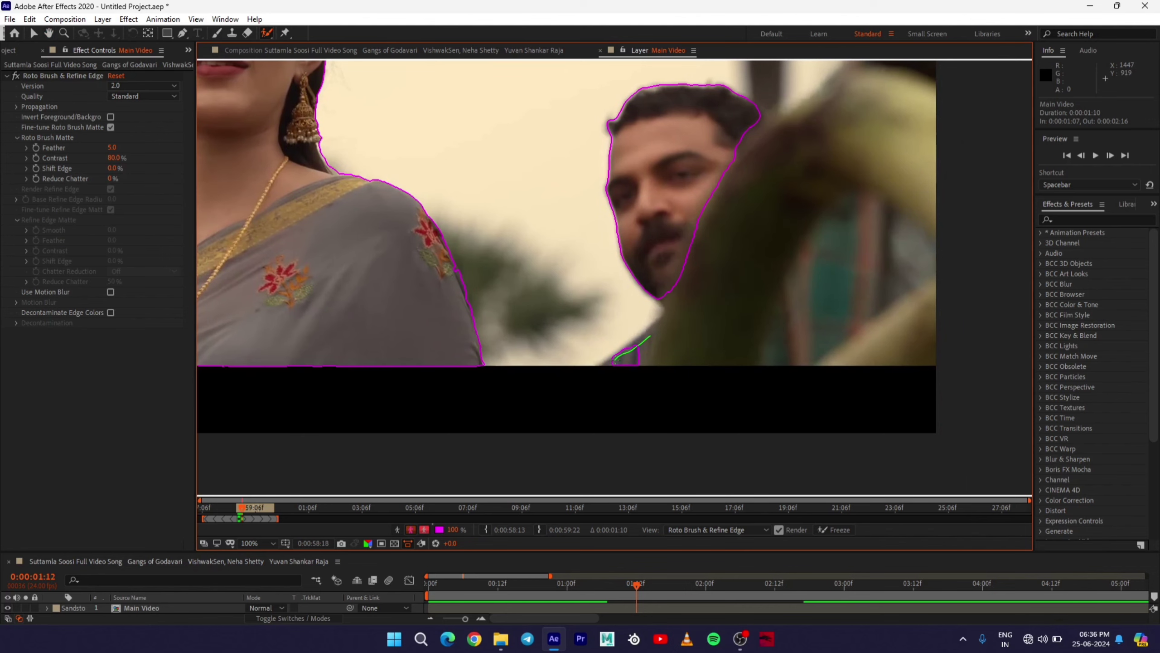
key(Page_Down)
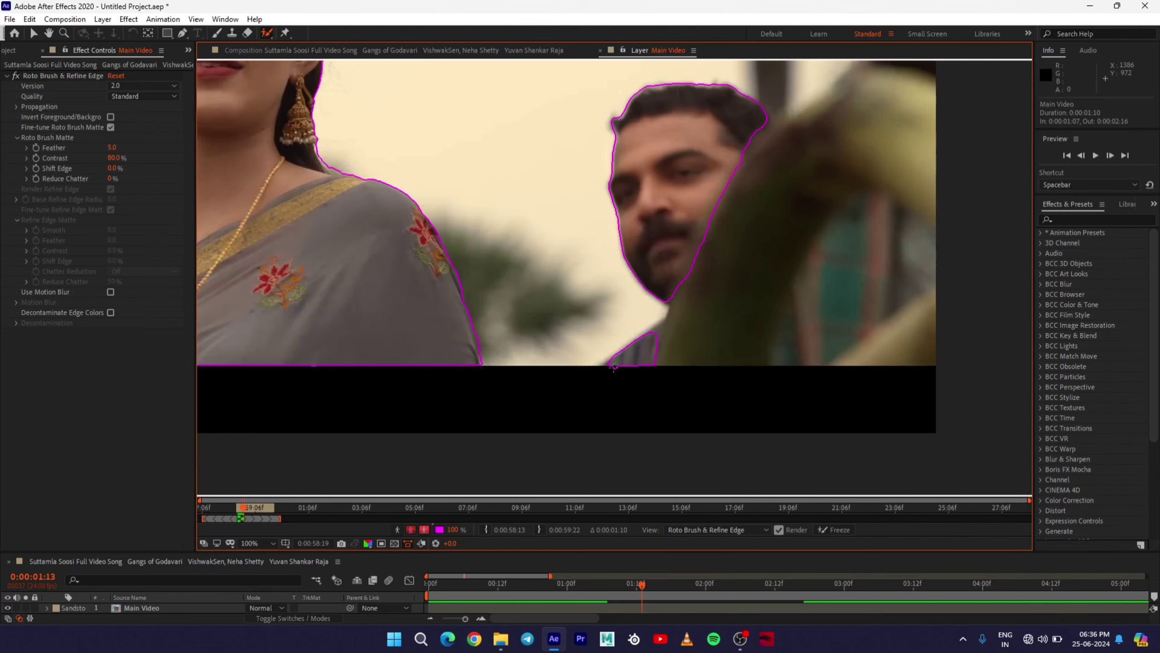
- At frame 0:00:01:15, add the man's neck and collar so his head and shoulder form one selection
key(Page_Down)
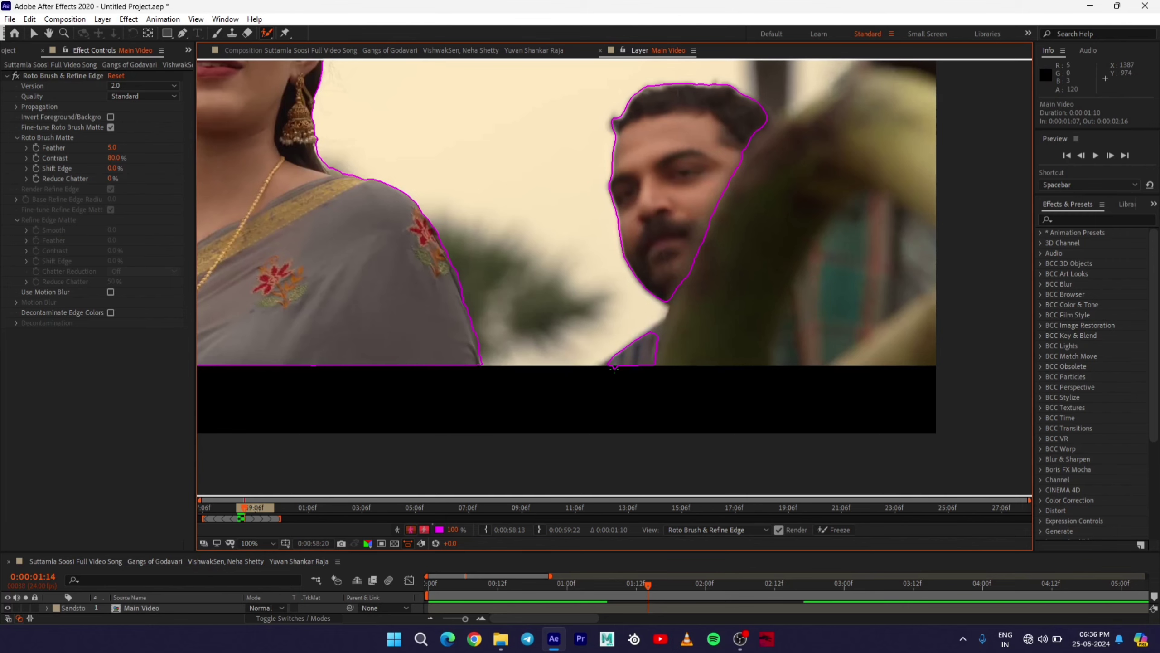
key(Page_Down)
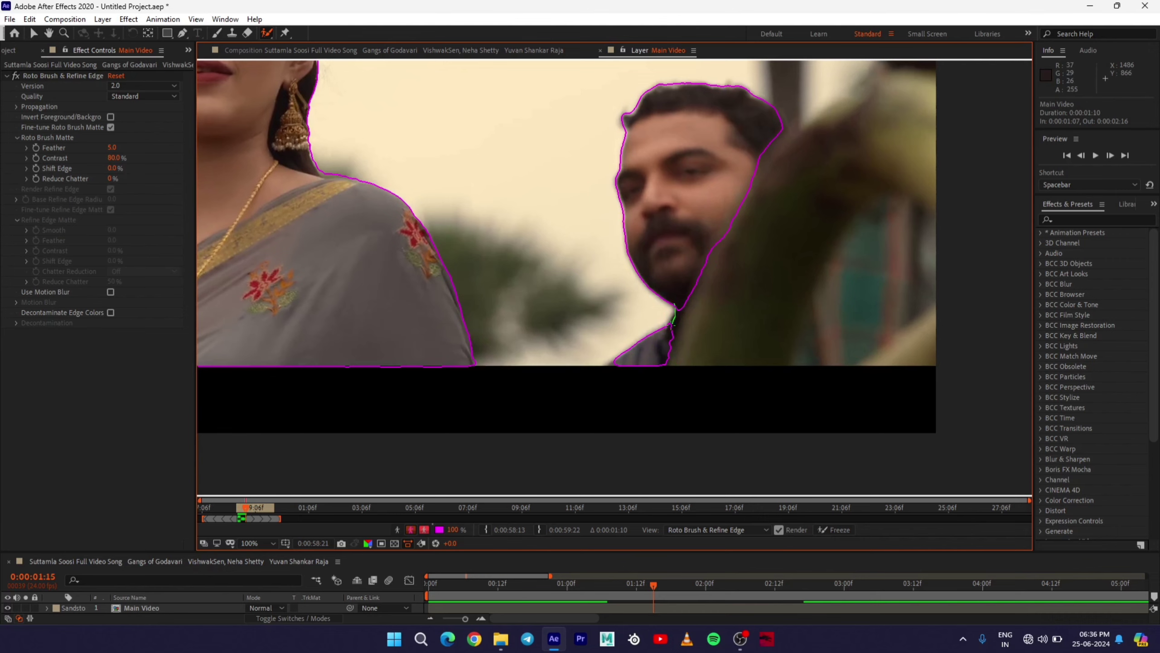
mouse_move(672, 323)
mouse_down()
mouse_move(680, 306)
mouse_move(669, 361)
mouse_move(617, 371)
mouse_up()
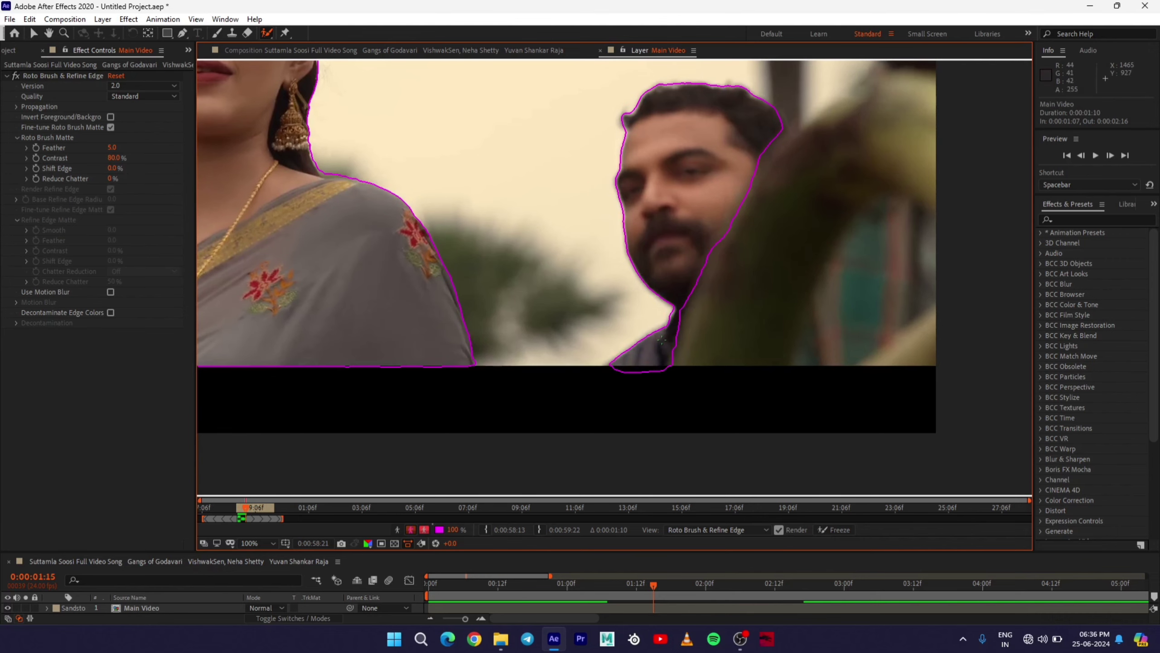
- Propagate the selection frame by frame from 0:00:01:16 to 0:00:01:22, examining the outline around the man's neck and shirt
key(Page_Down)
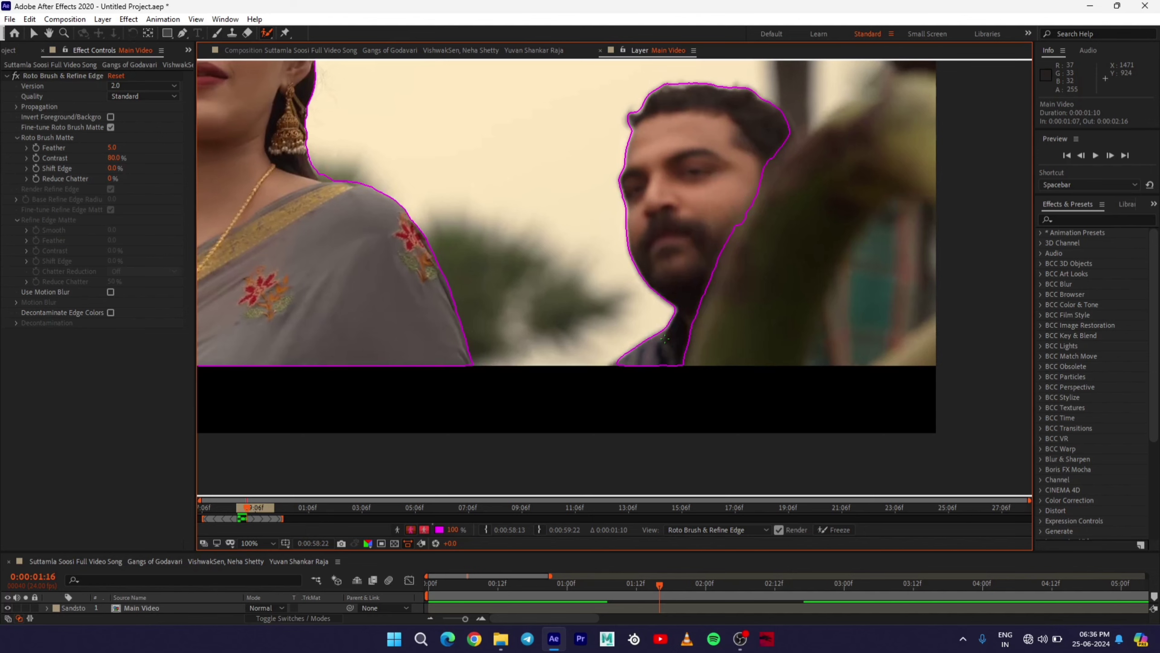
key(Page_Down)
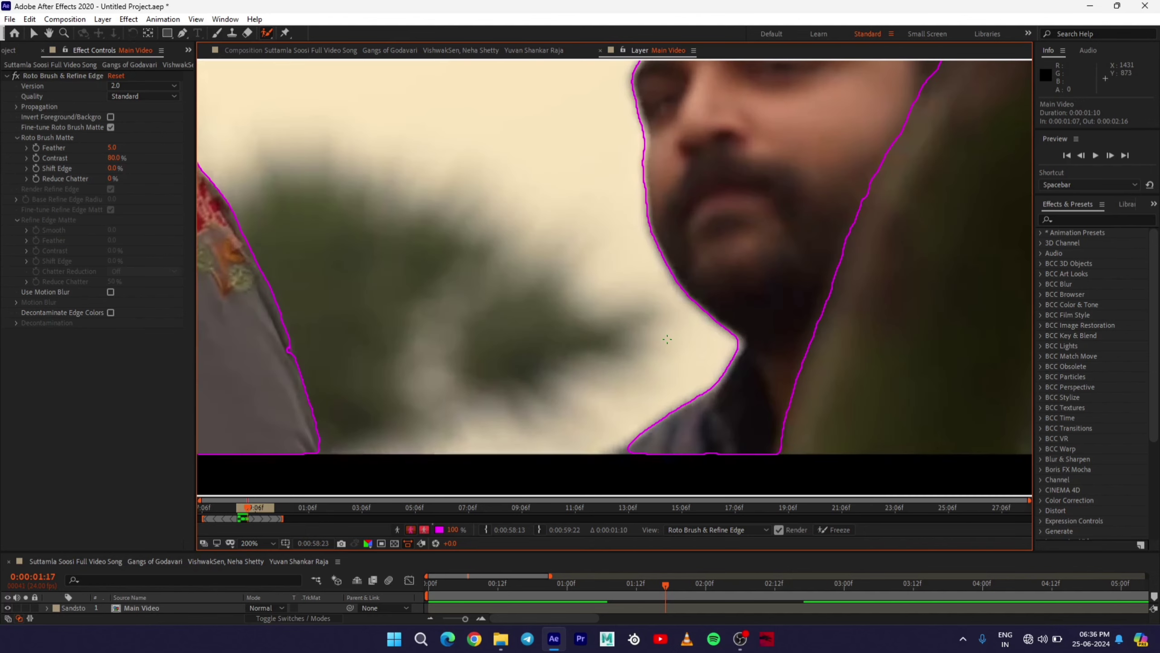
key(Page_Down)
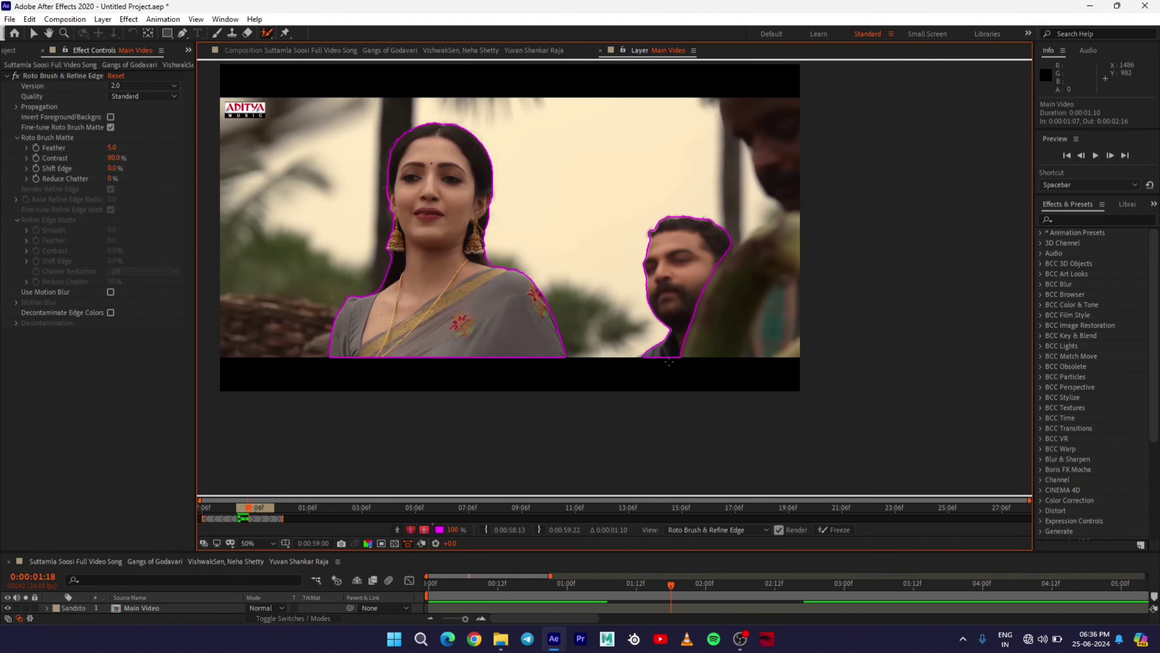
key(Page_Down)
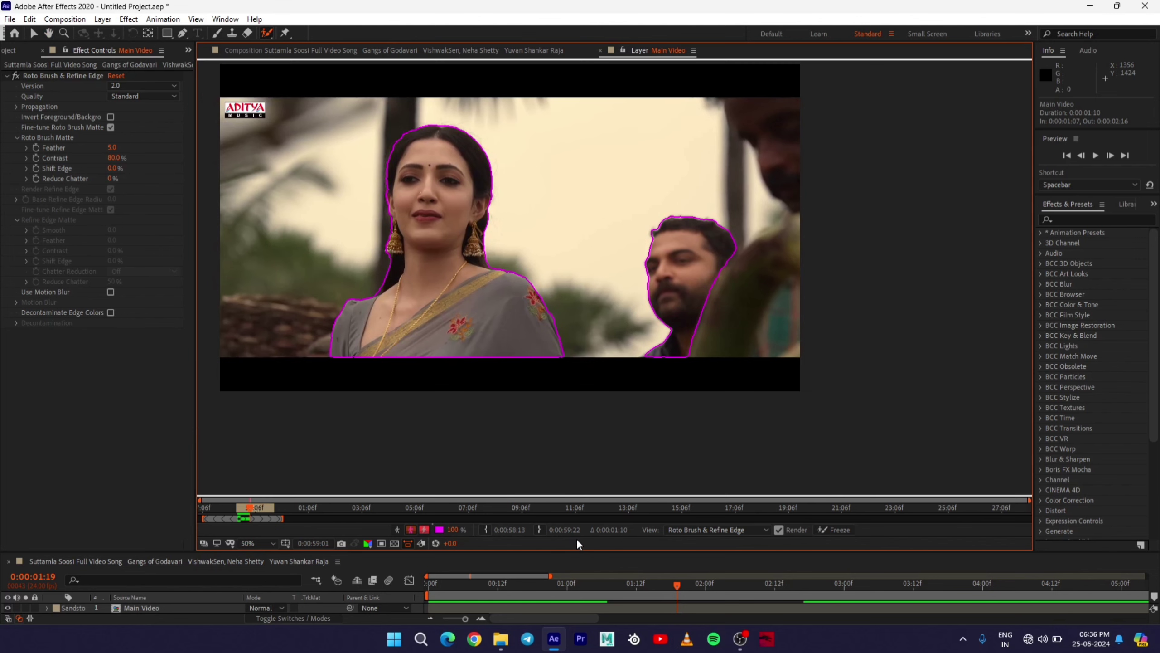
key(Page_Down)
key(Page_Down)
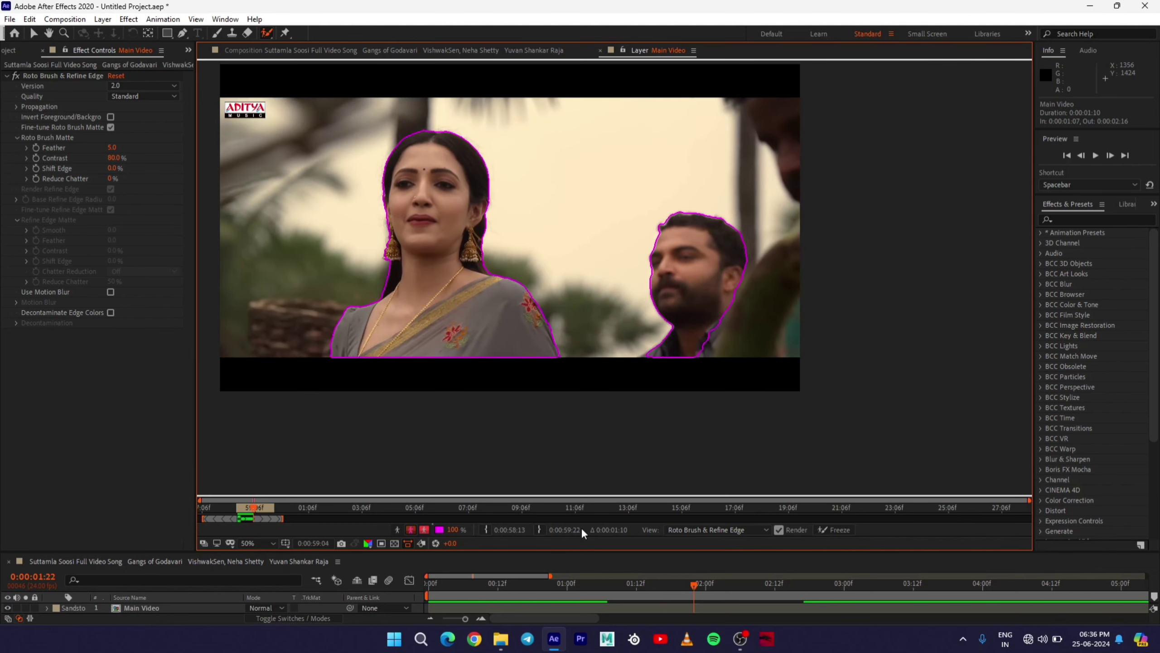
key(Page_Down)
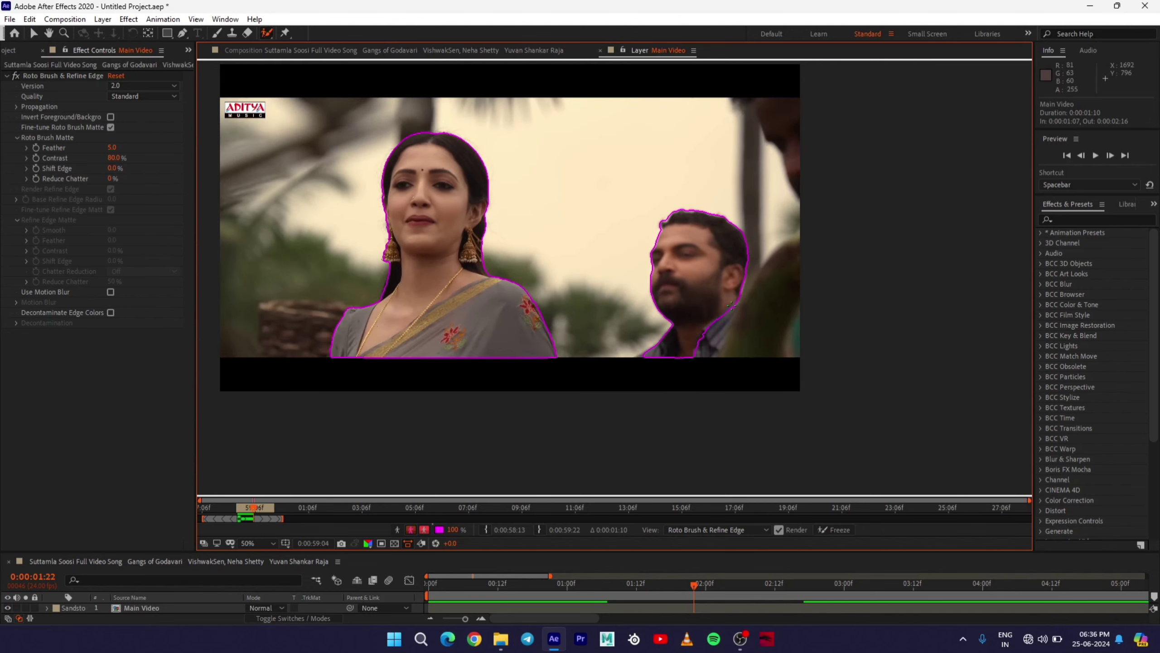
- At frame 0:00:01:22, extend the man's selection over his striped collar and the shoulder beside the dark foreground shape
mouse_move(732, 308)
mouse_down()
mouse_move(726, 341)
mouse_move(697, 359)
mouse_up()
key(period)
key(period)
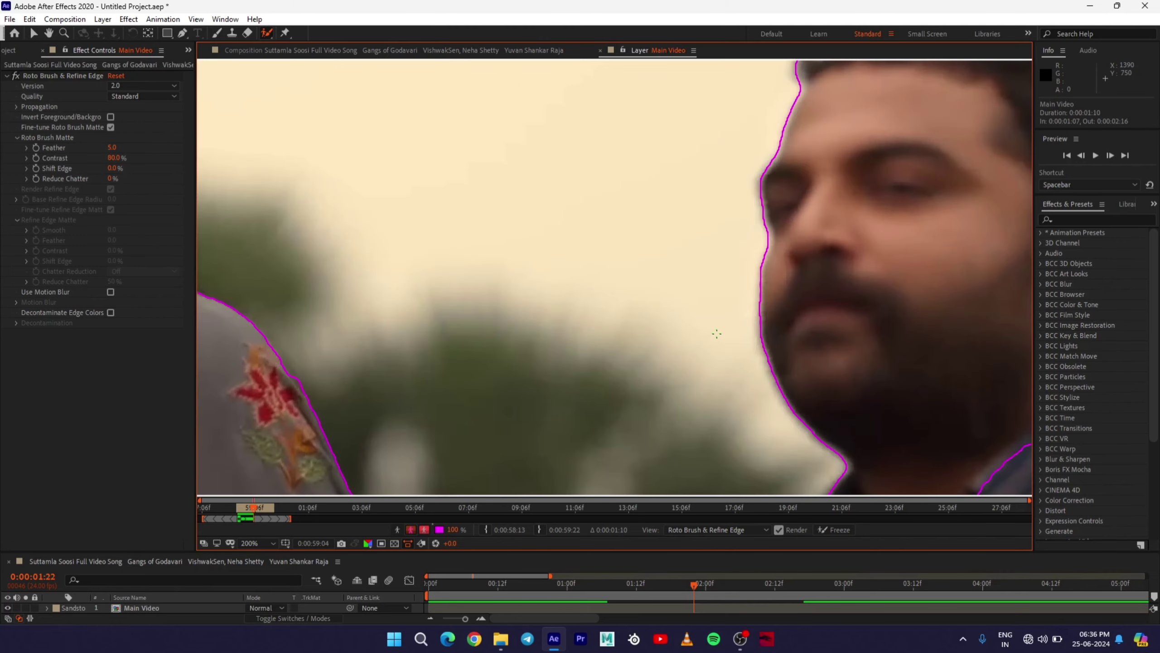
scroll(716, 333, down, 2)
drag(743, 352, 687, 319)
scroll(686, 319, up, 2)
mouse_move(848, 259)
mouse_down()
mouse_move(794, 242)
mouse_move(777, 333)
mouse_move(754, 355)
mouse_move(687, 371)
mouse_move(676, 392)
mouse_up()
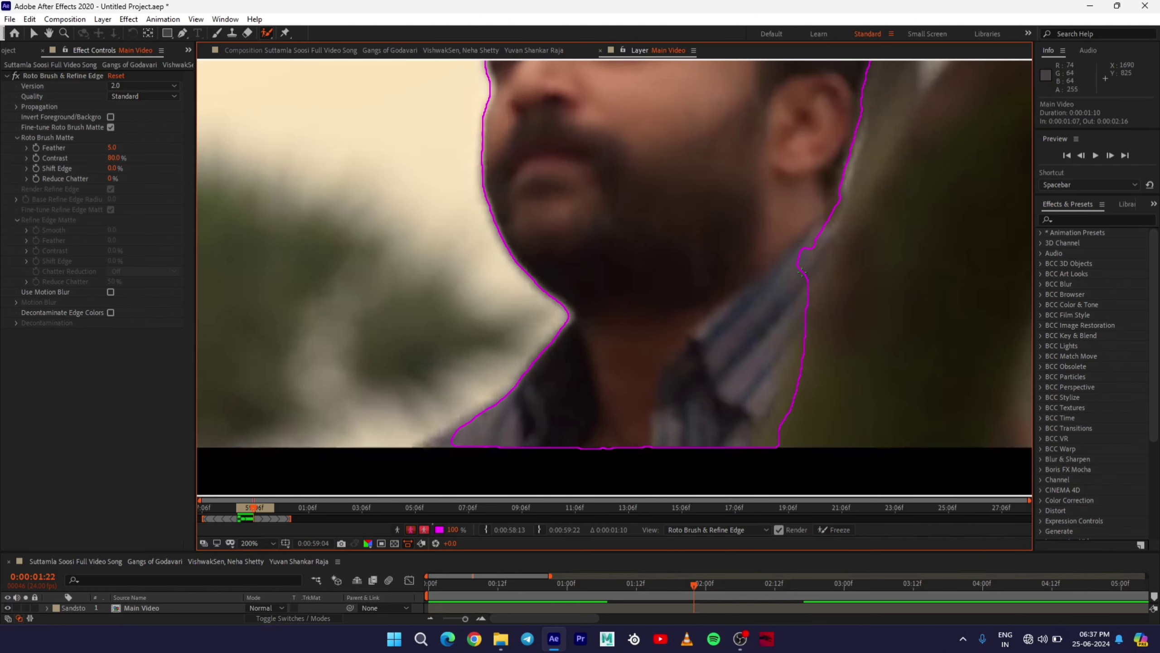
scroll(778, 322, down, 2)
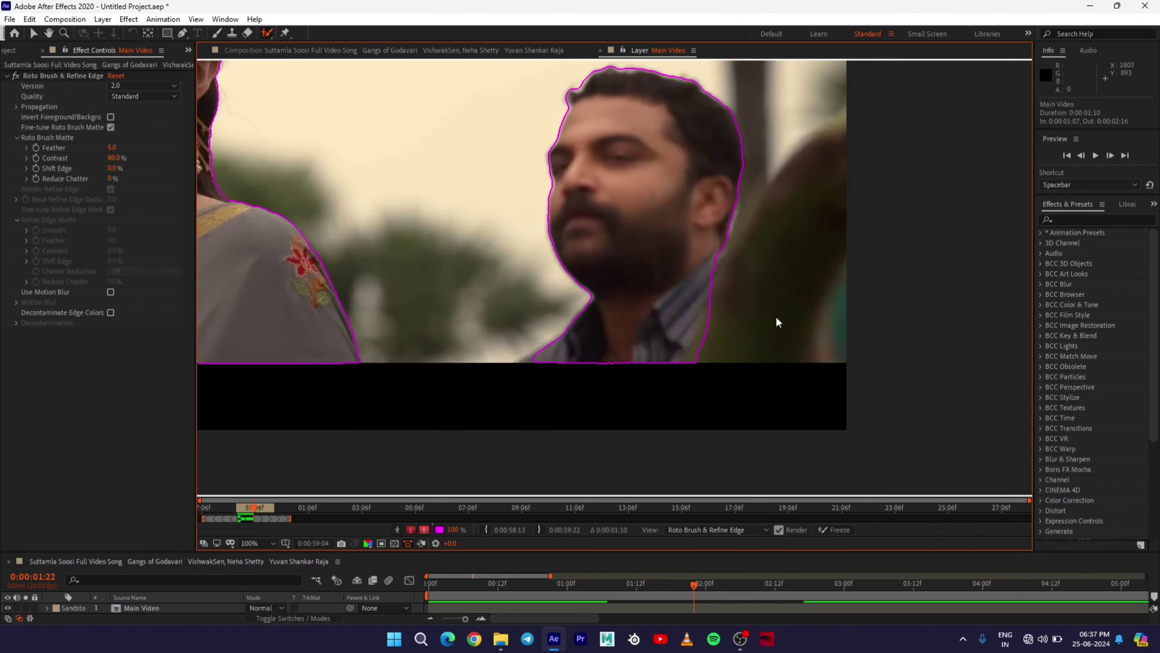
- Advance frame by frame from 0:00:01:23 to 0:00:02:05, examining both outlines as the blurred foreground passes over the woman's head
key(Page_Down)
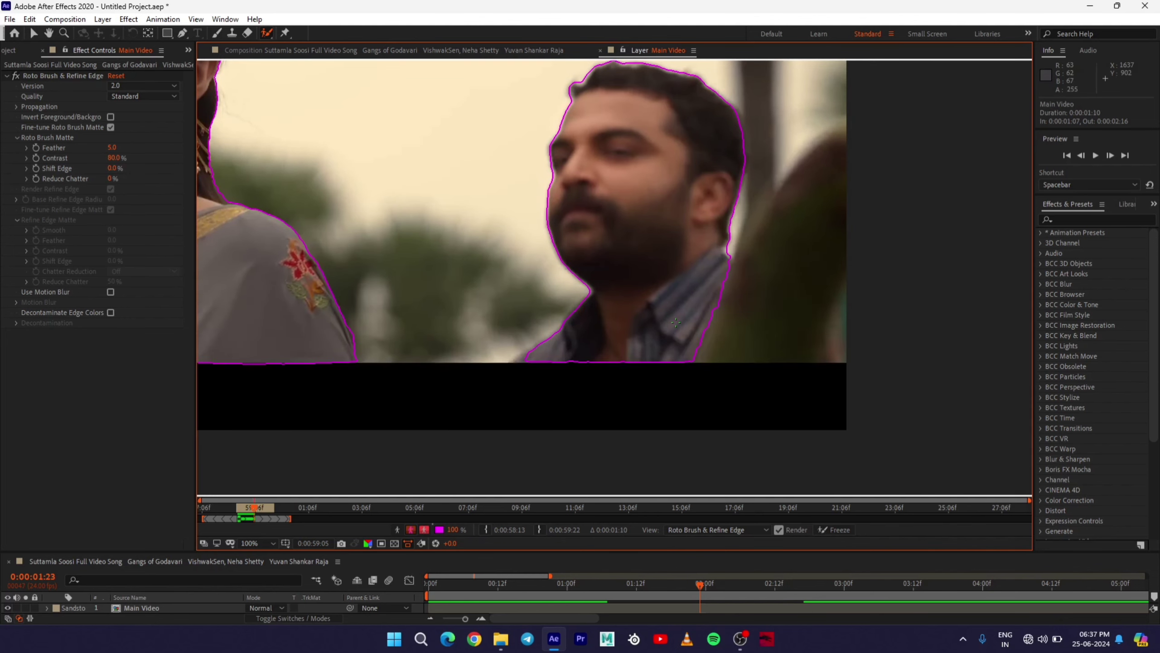
scroll(676, 322, down, 1)
key(Page_Down)
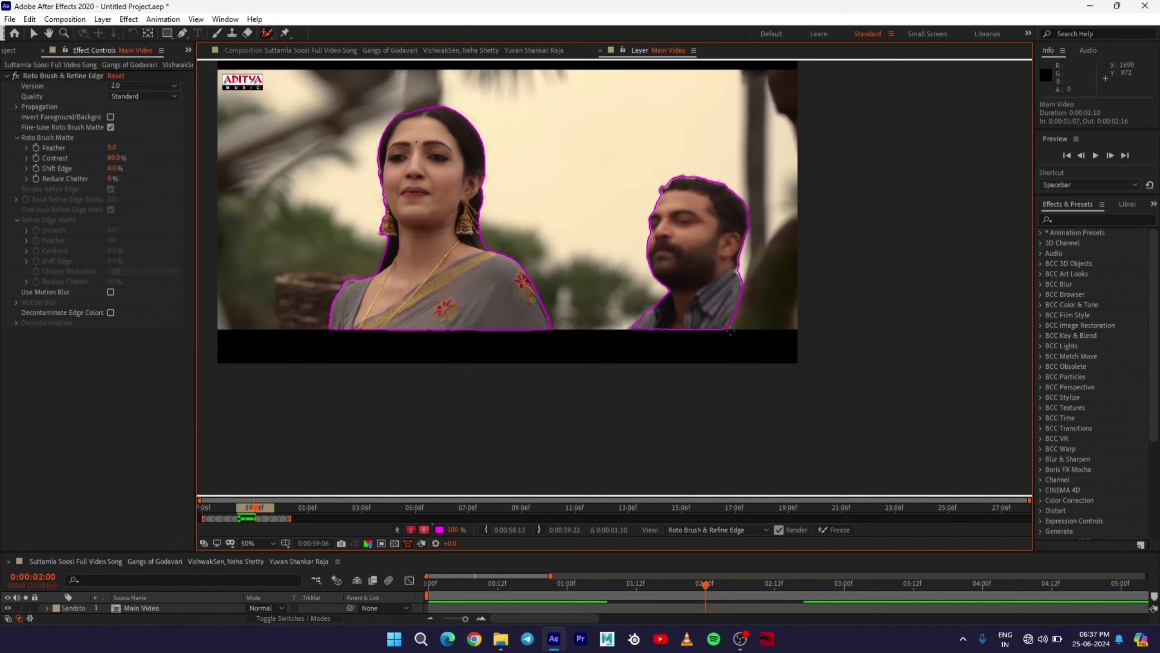
key(Page_Down)
key(Page_Down)
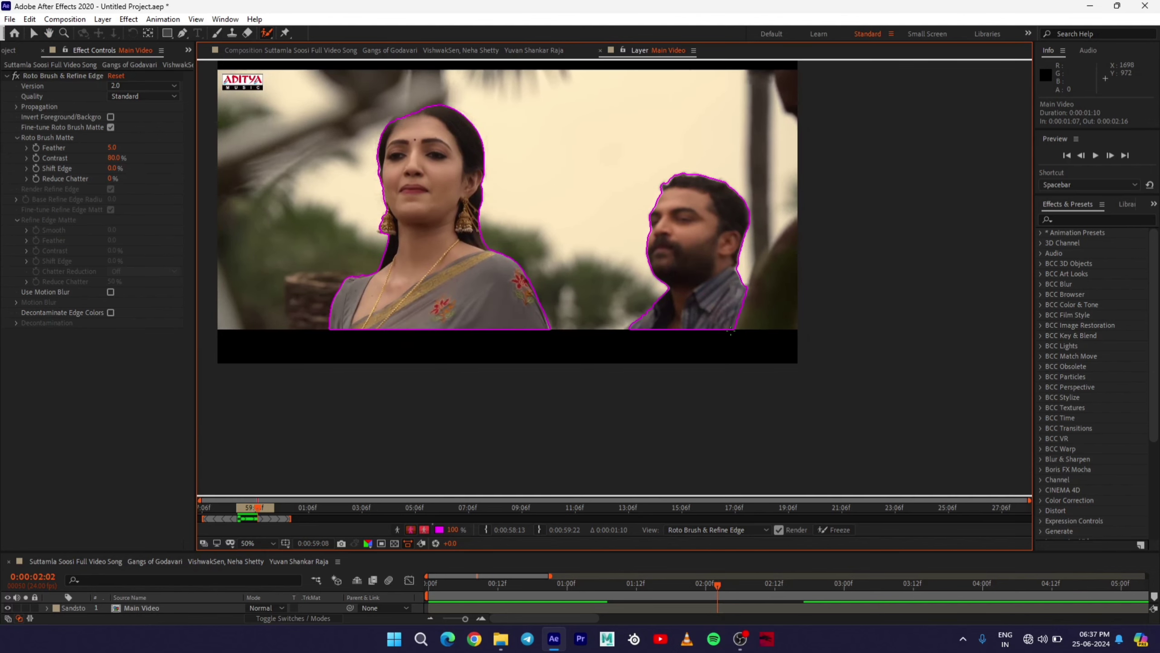
key(Page_Down)
key(Page_Down)
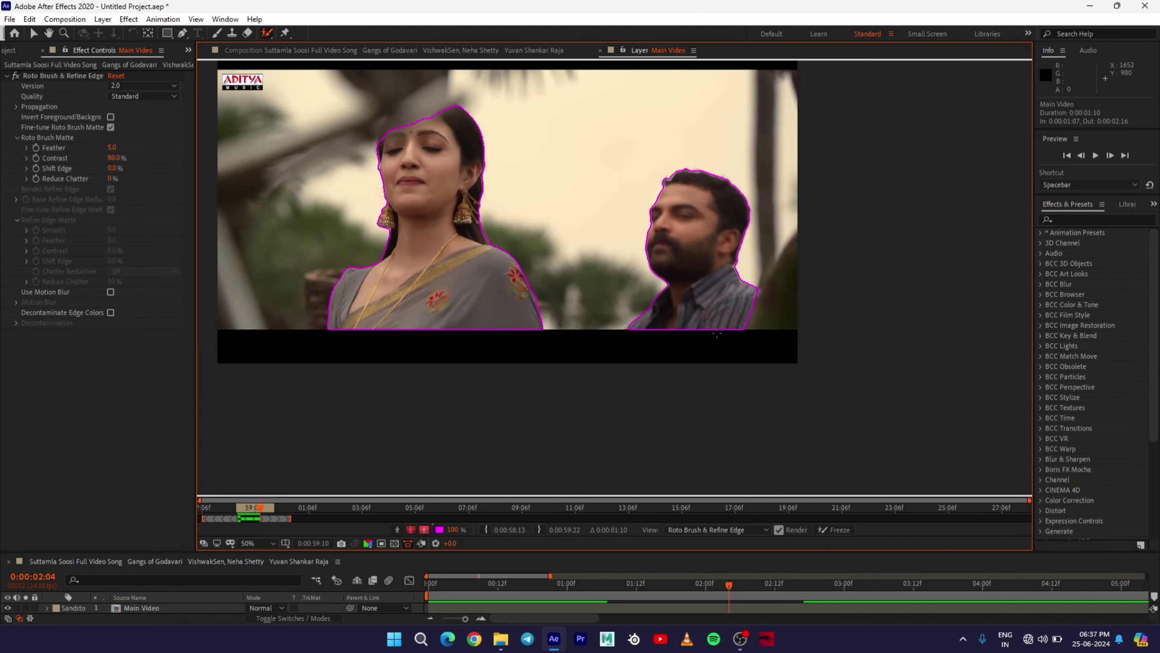
drag(716, 332, 798, 379)
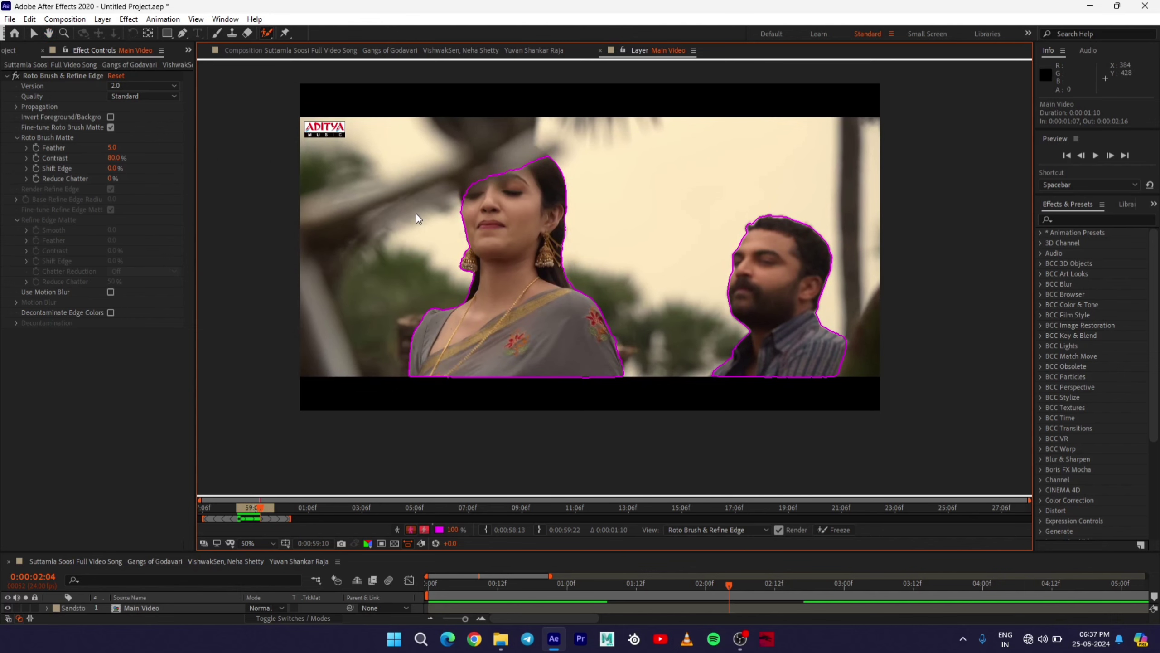
key(Page_Down)
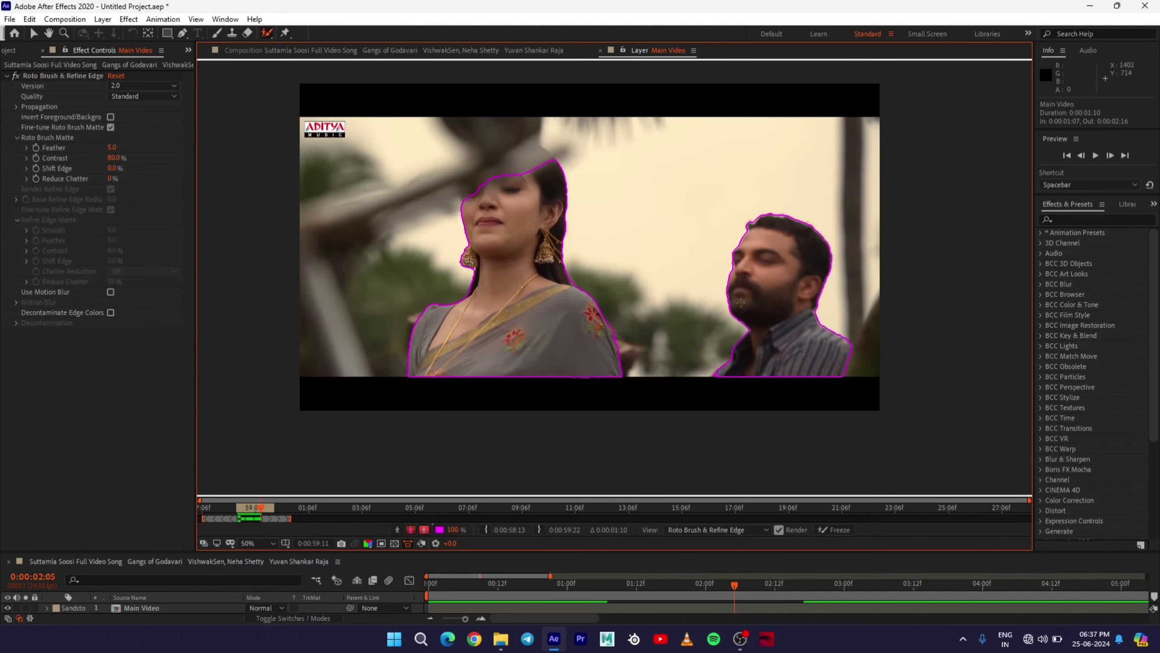
- At frame 0:00:02:07, add the patch of the woman's forehead and hair visible above the blurred foreground beam
key(Page_Down)
key(Page_Down)
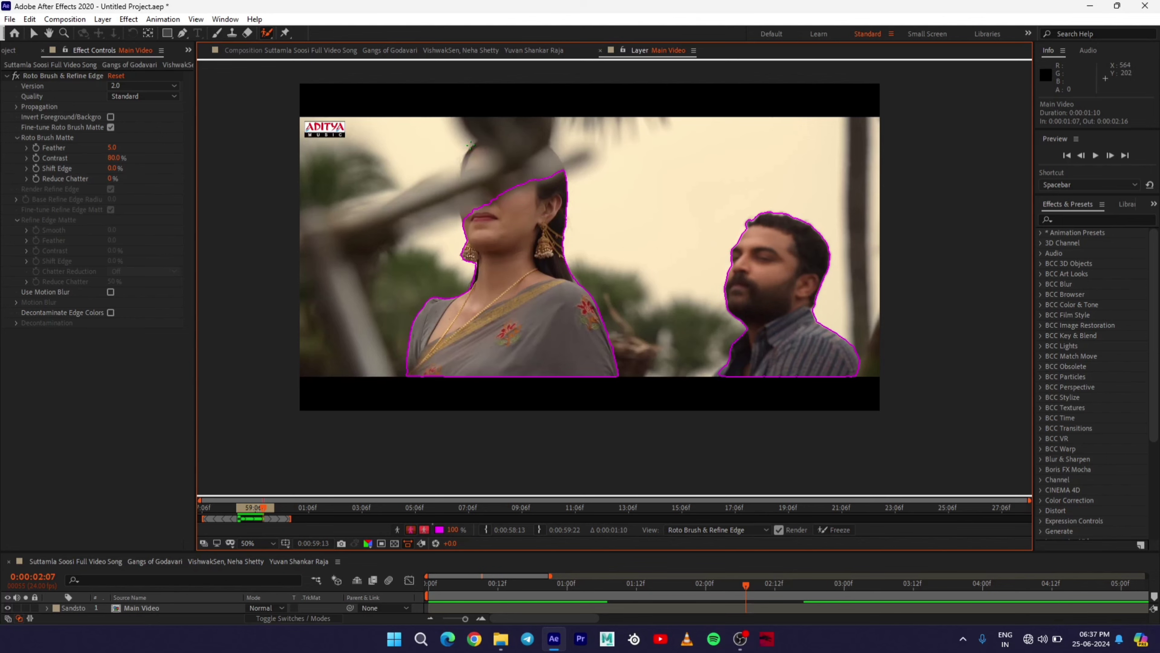
scroll(518, 219, up, 6)
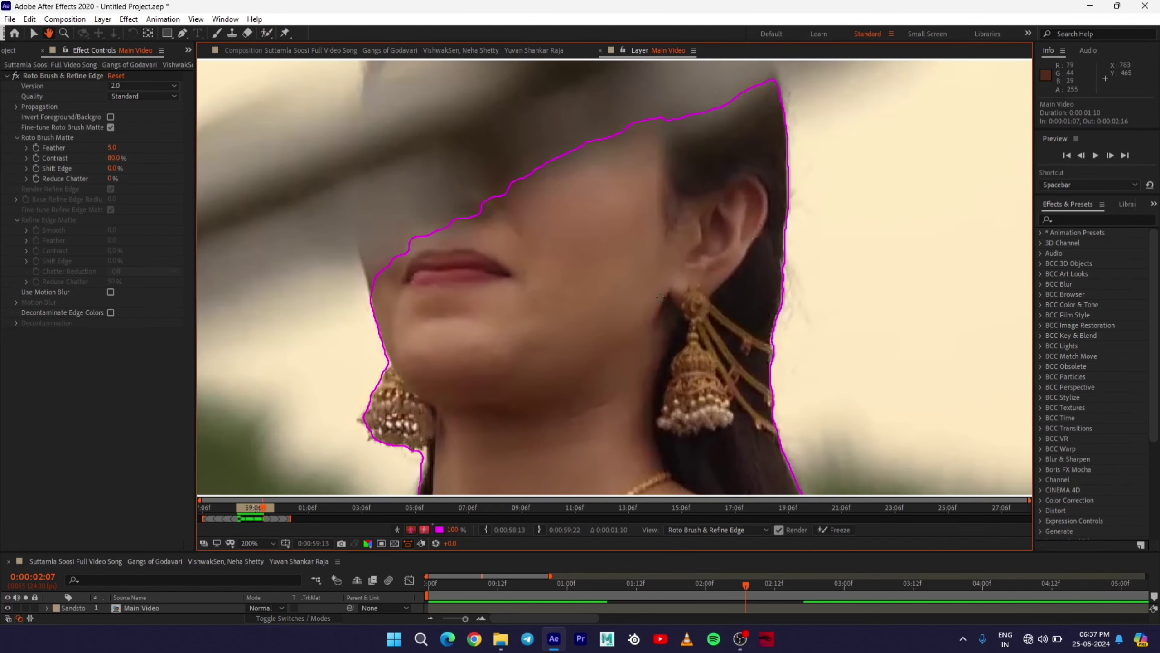
scroll(564, 276, down, 5)
scroll(644, 266, up, 1)
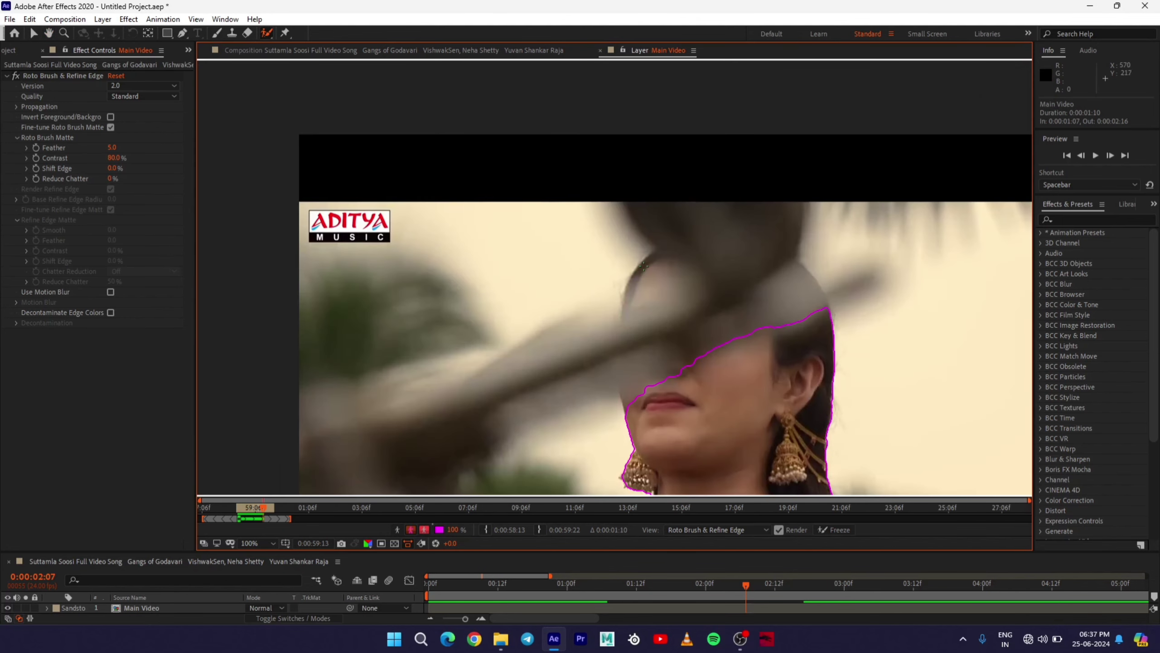
mouse_move(623, 302)
mouse_down()
mouse_move(681, 277)
mouse_move(655, 258)
mouse_move(604, 288)
mouse_up()
key(period)
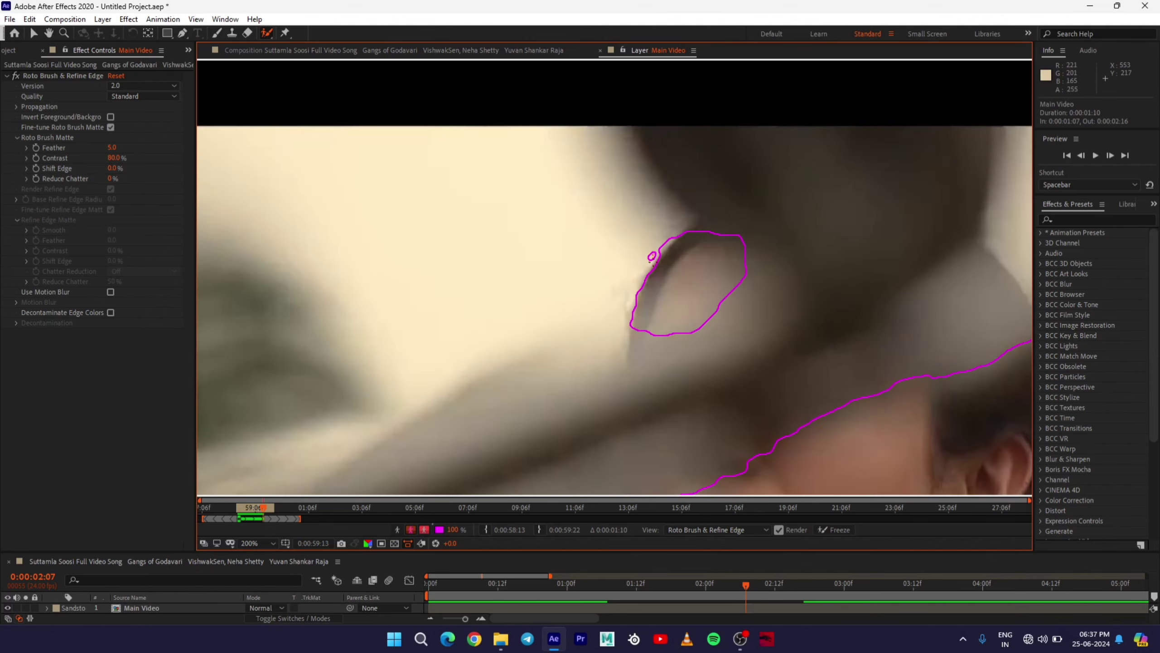
key(comma)
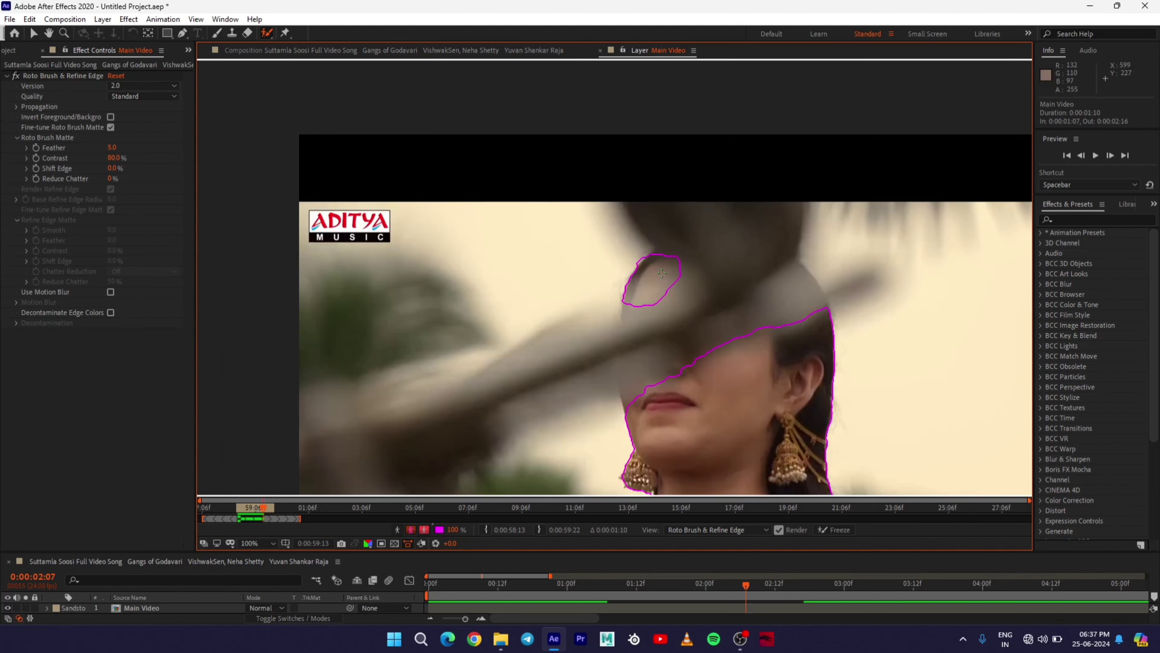
key(comma)
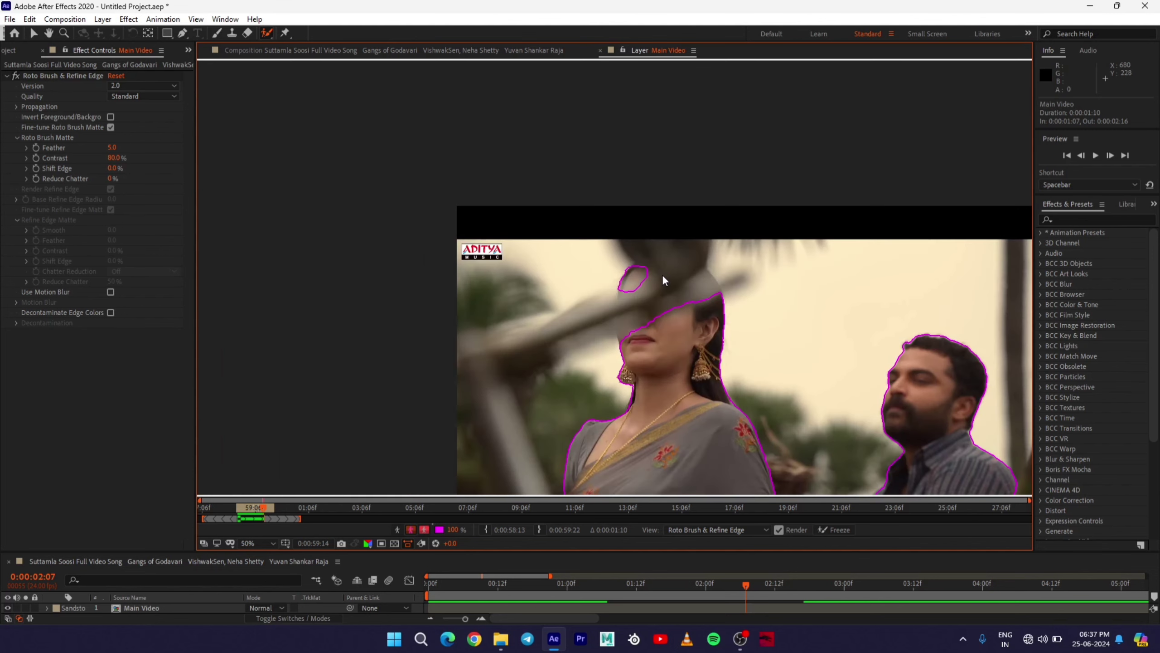
- At frame 0:00:02:10, extend the woman's forehead selection over her hair and remove the dark background above her head
key(Page_Down)
key(Page_Down)
key(Page_Down)
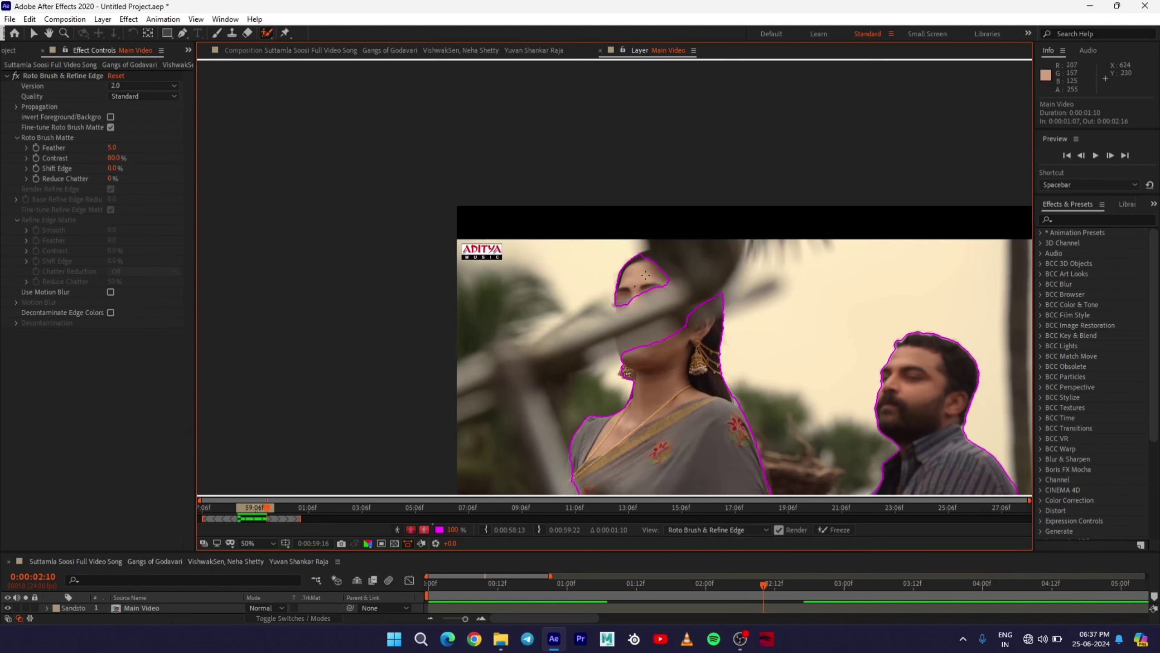
mouse_move(649, 251)
mouse_down()
mouse_move(671, 271)
mouse_move(683, 319)
mouse_up()
scroll(670, 280, up, 2)
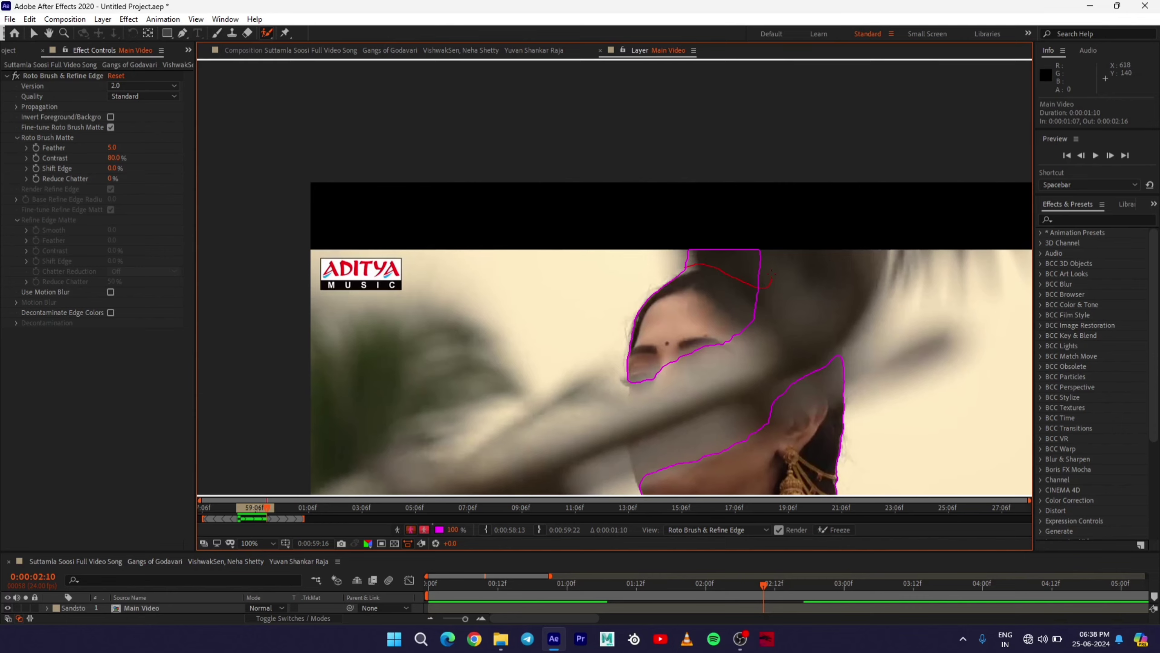
mouse_move(772, 274)
mouse_down()
mouse_move(753, 242)
mouse_move(687, 237)
mouse_move(666, 254)
mouse_move(692, 267)
mouse_up()
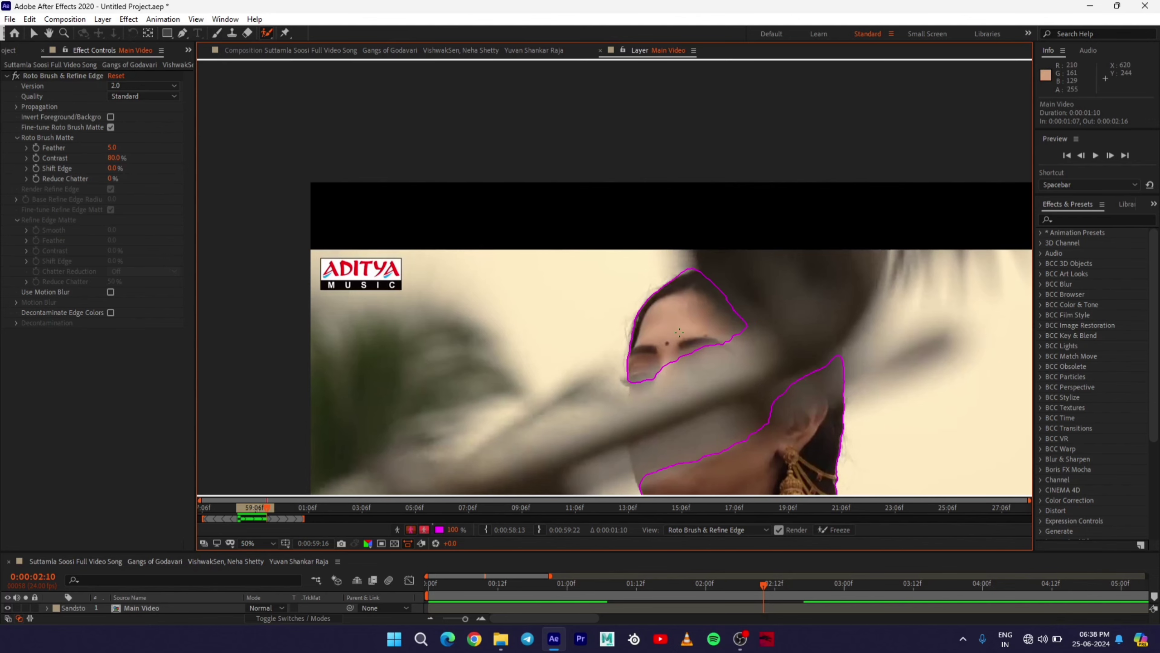
key(comma)
- Advance frame by frame to 0:00:02:14 and add the woman's hand and sleeve beside the blurred post
key(Page_Down)
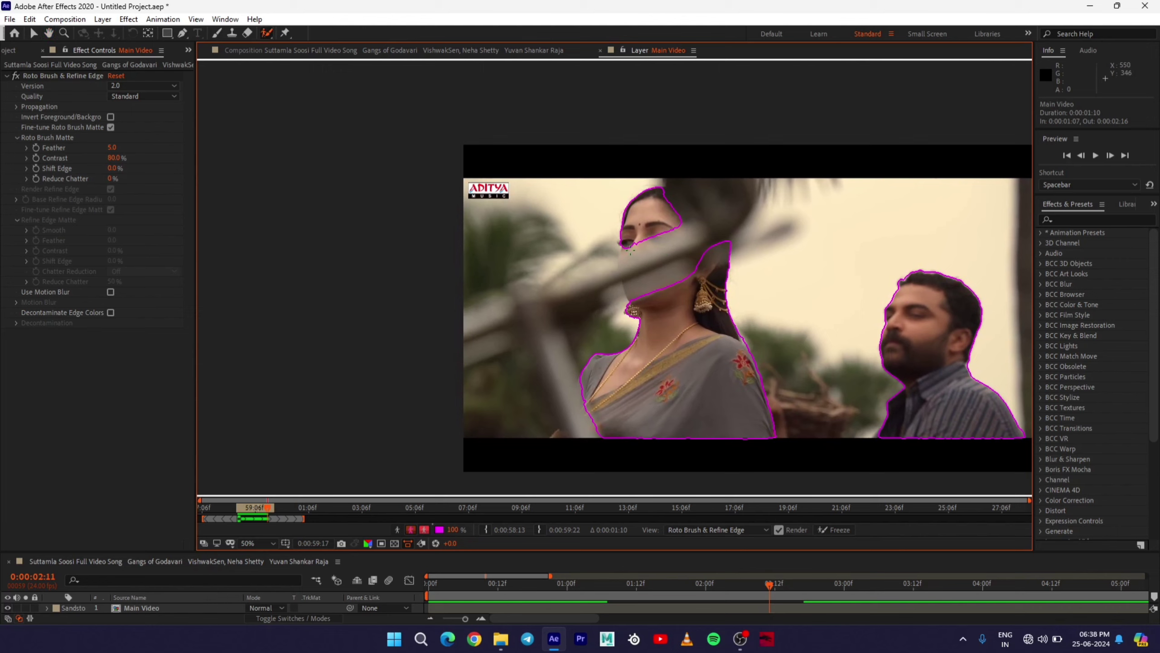
key(Page_Down)
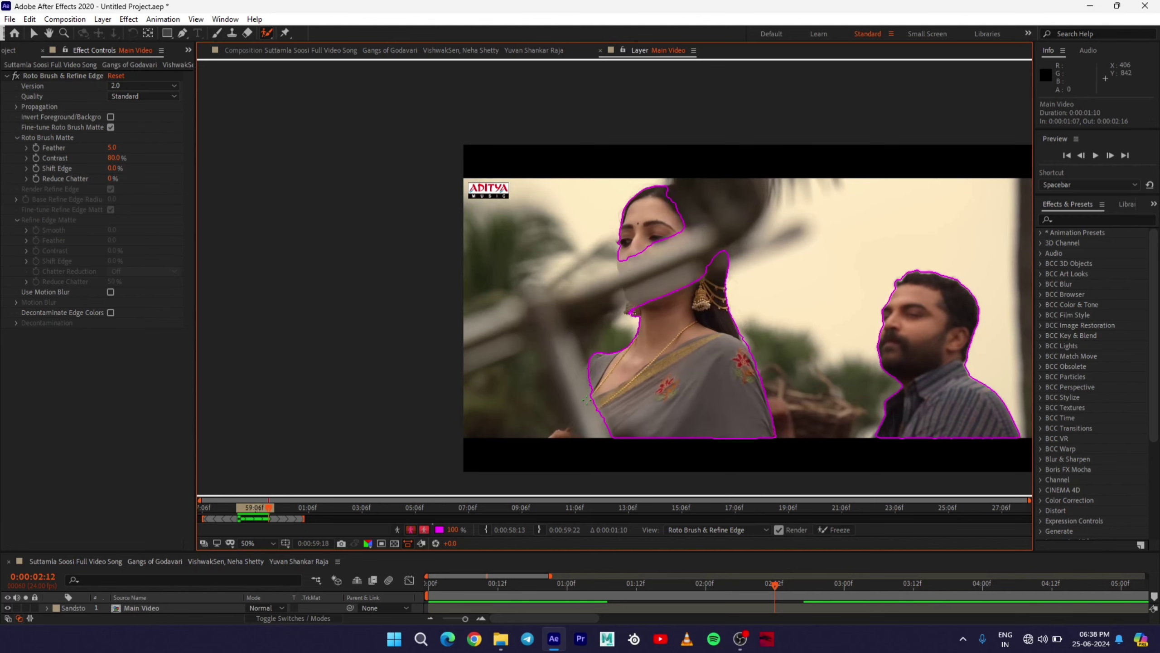
key(Page_Down)
key(Page_Down)
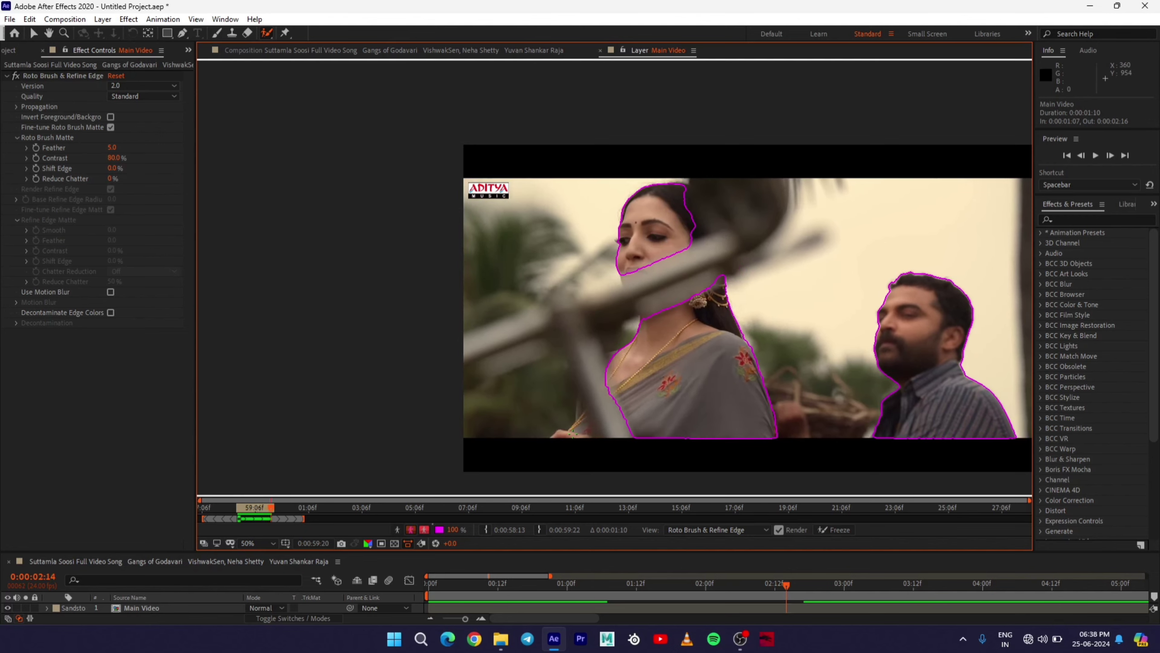
key(period)
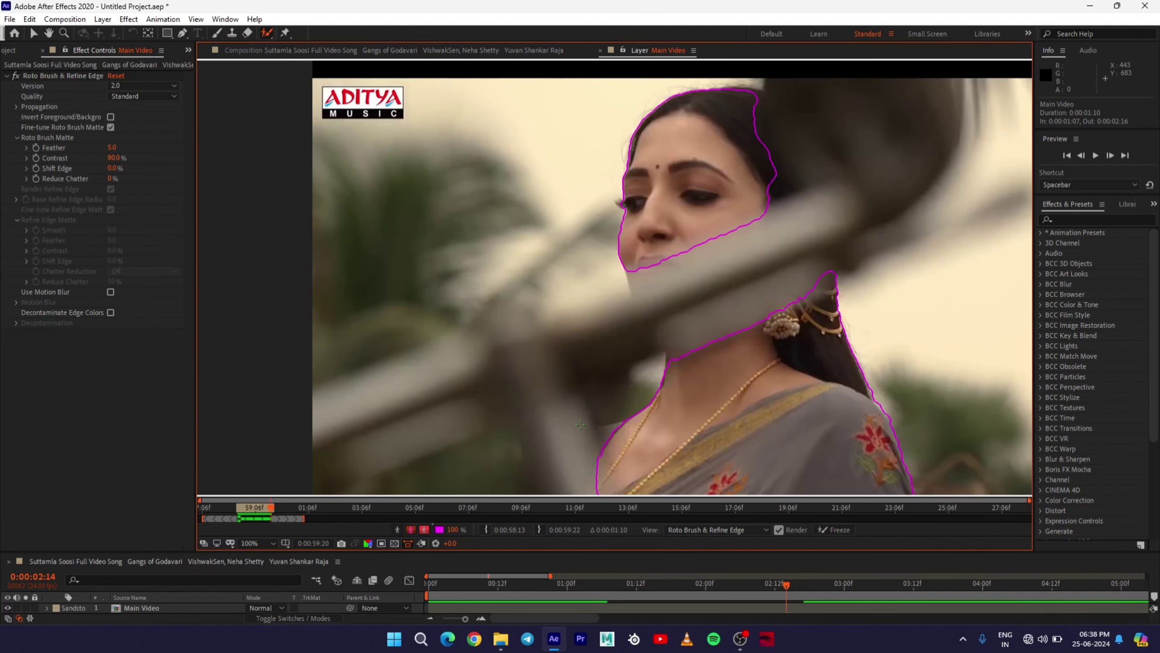
mouse_move(580, 425)
mouse_down()
mouse_move(594, 294)
mouse_move(606, 305)
mouse_move(575, 344)
mouse_move(533, 368)
mouse_move(610, 368)
mouse_move(597, 311)
mouse_move(582, 304)
mouse_move(614, 346)
mouse_up()
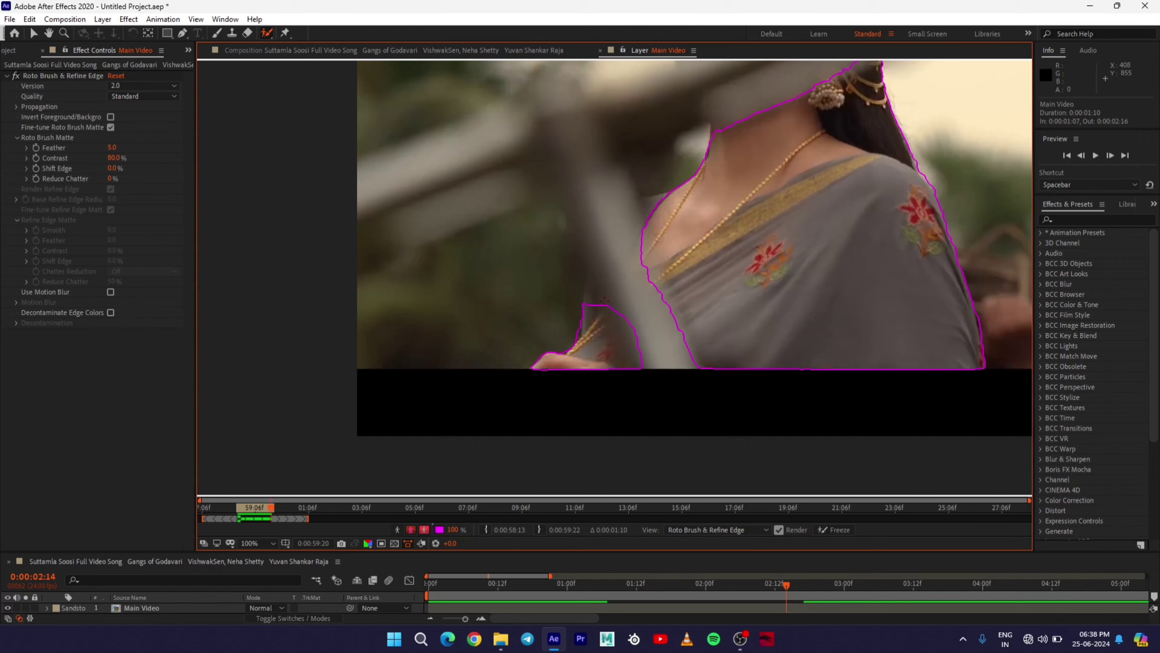
- At frame 0:00:02:14, trim the blurred post and background from the selection around the woman's hand and sleeve
drag(635, 328, 610, 302)
drag(584, 304, 590, 332)
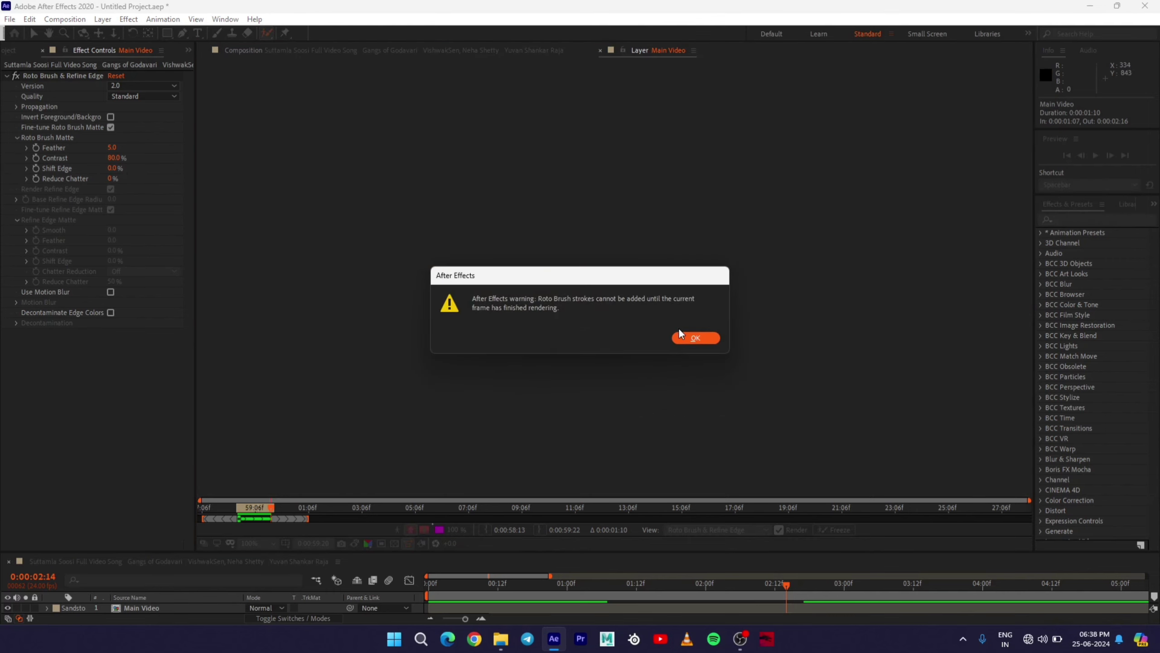
click(686, 334)
drag(554, 283, 601, 329)
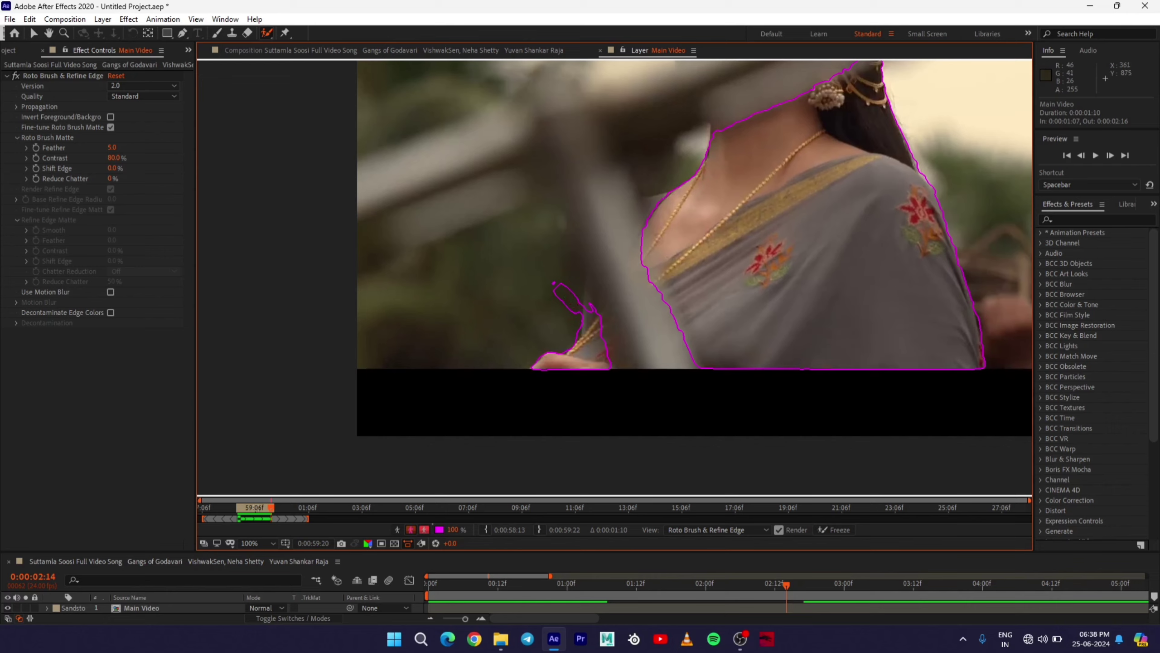
drag(576, 294, 574, 278)
drag(590, 300, 590, 311)
key(comma)
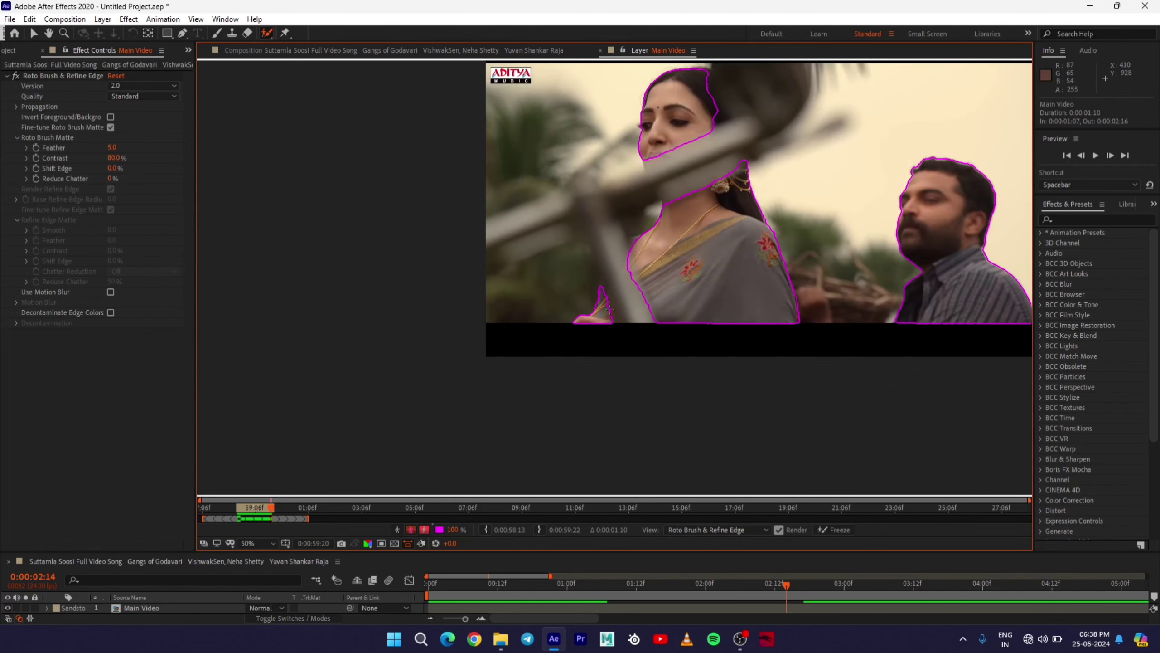
- At frame 0:00:02:16, extend the hand selection up along the woman's grey sleeve beside the blurred post
key(Page_Down)
key(Page_Down)
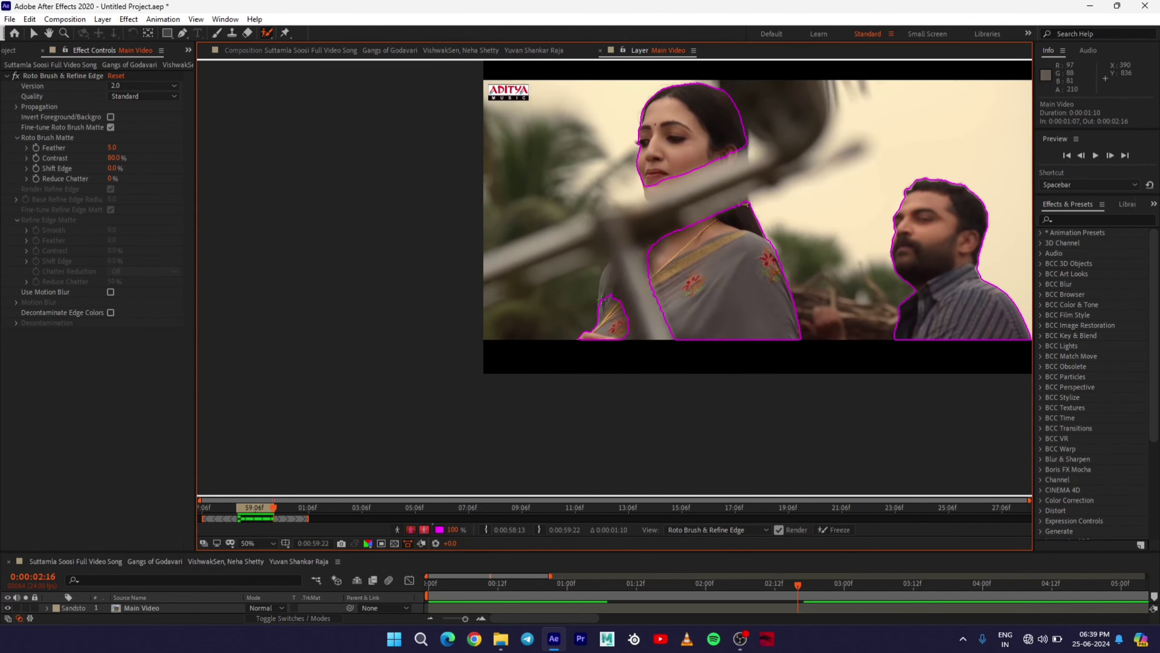
key(period)
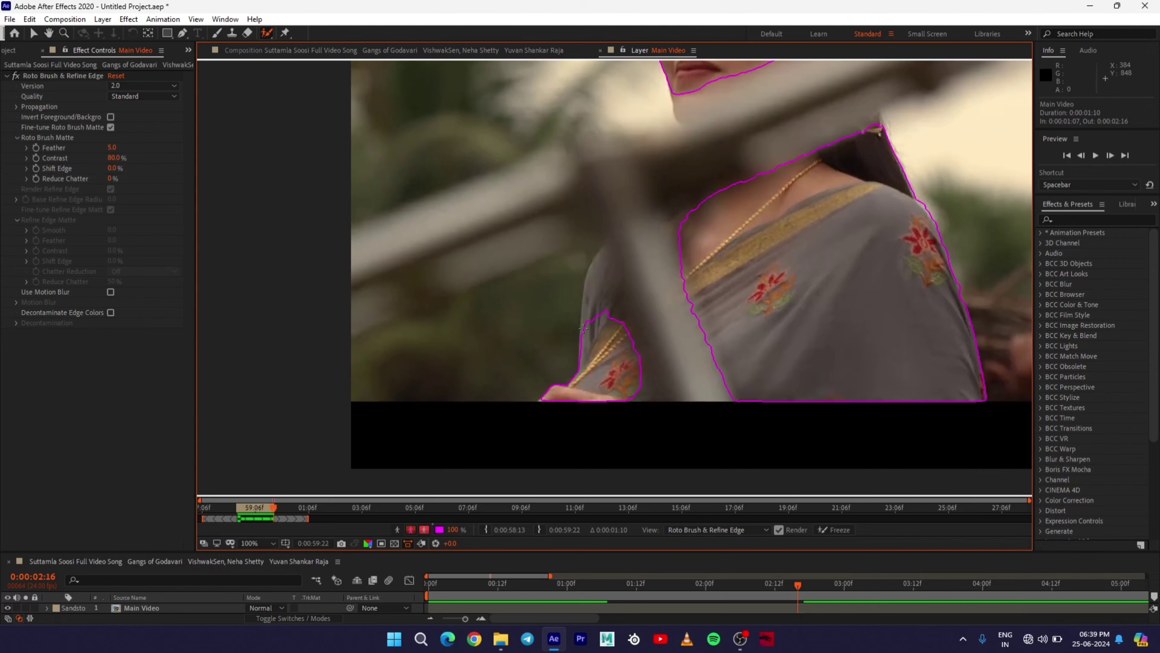
mouse_move(585, 324)
mouse_down()
mouse_move(589, 277)
mouse_move(607, 279)
mouse_move(593, 324)
mouse_up()
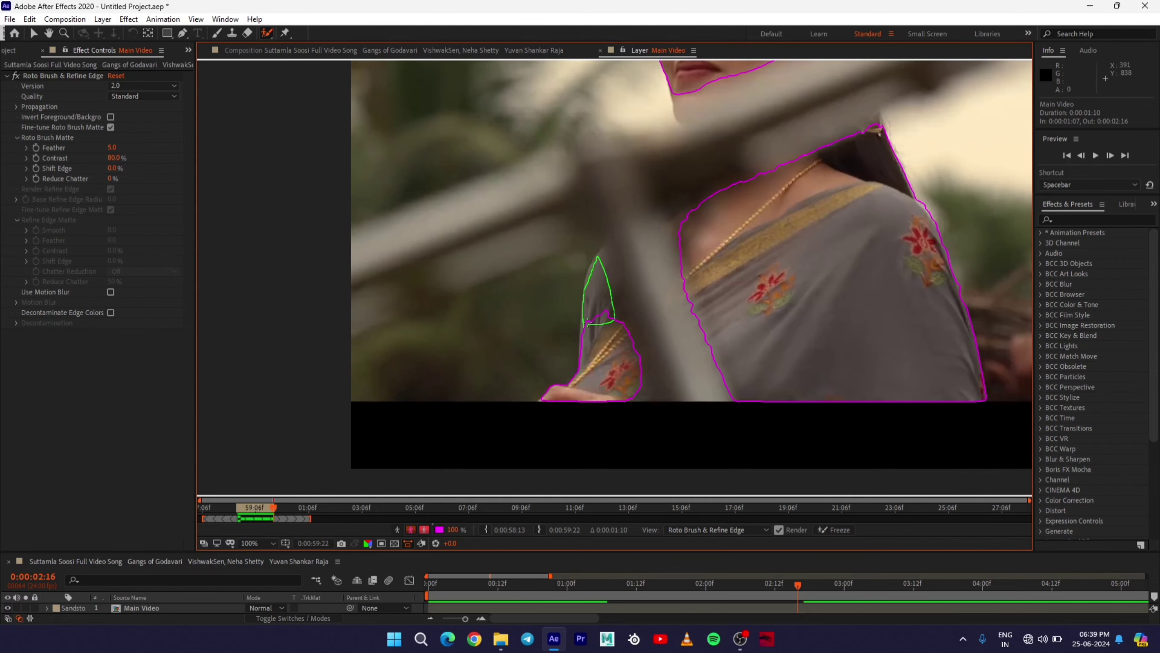
scroll(595, 323, down, 4)
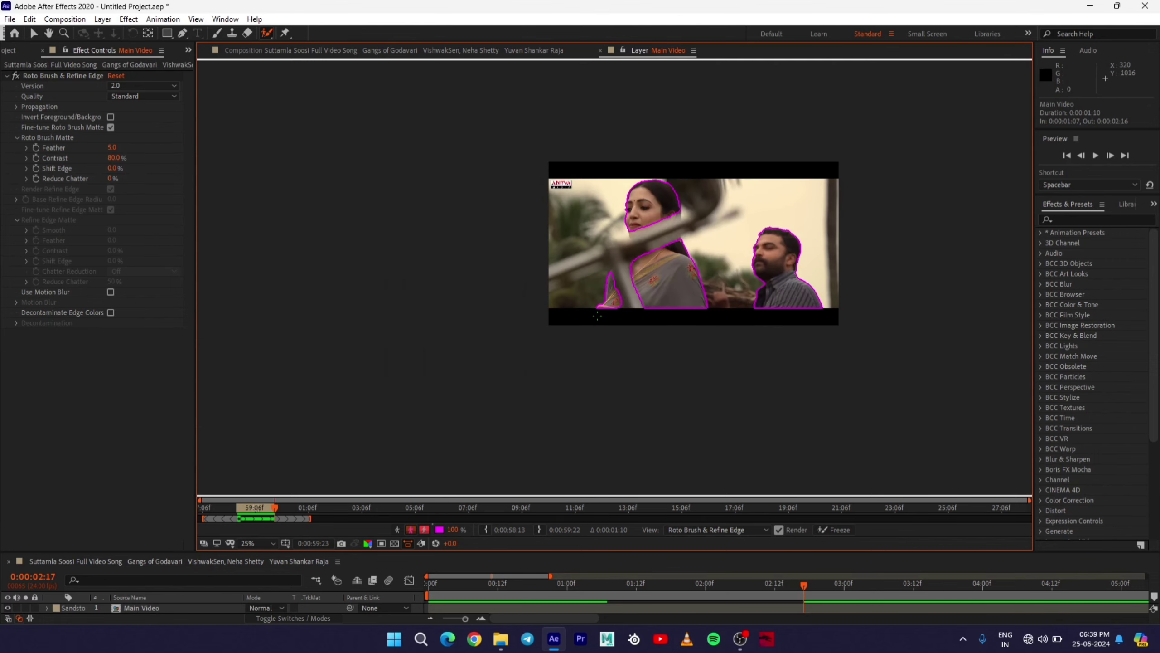
- Compare frames 0:00:02:17 and 0:00:02:18 to examine the outlines at the shot change
key(Page_Down)
key(Page_Down)
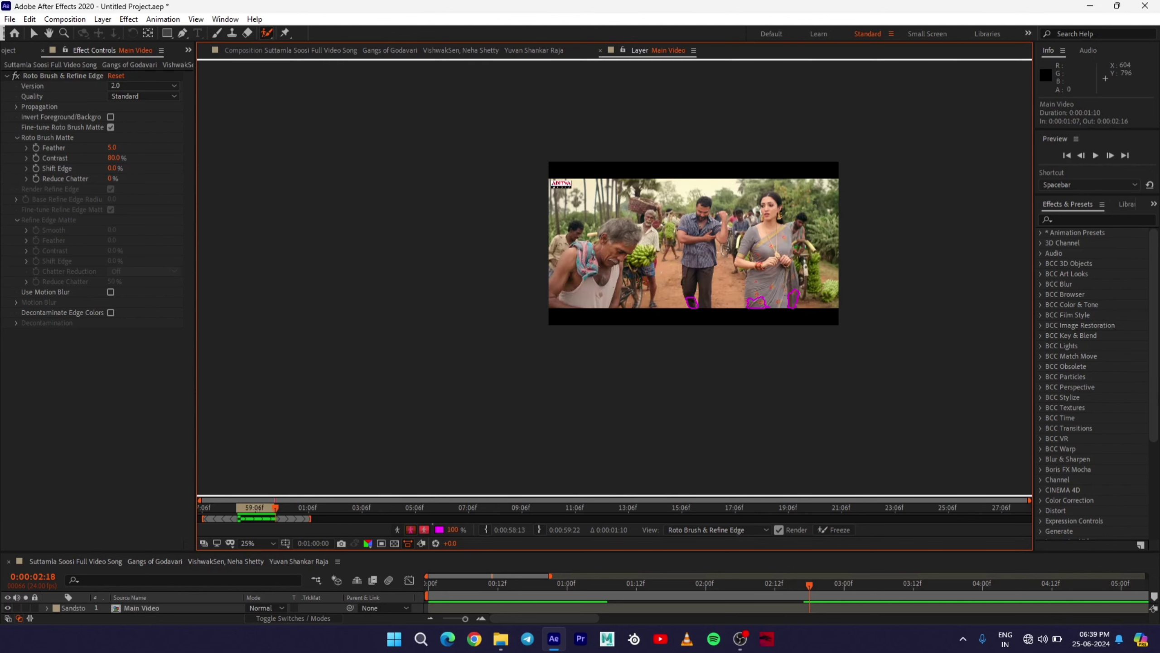
key(Page_Up)
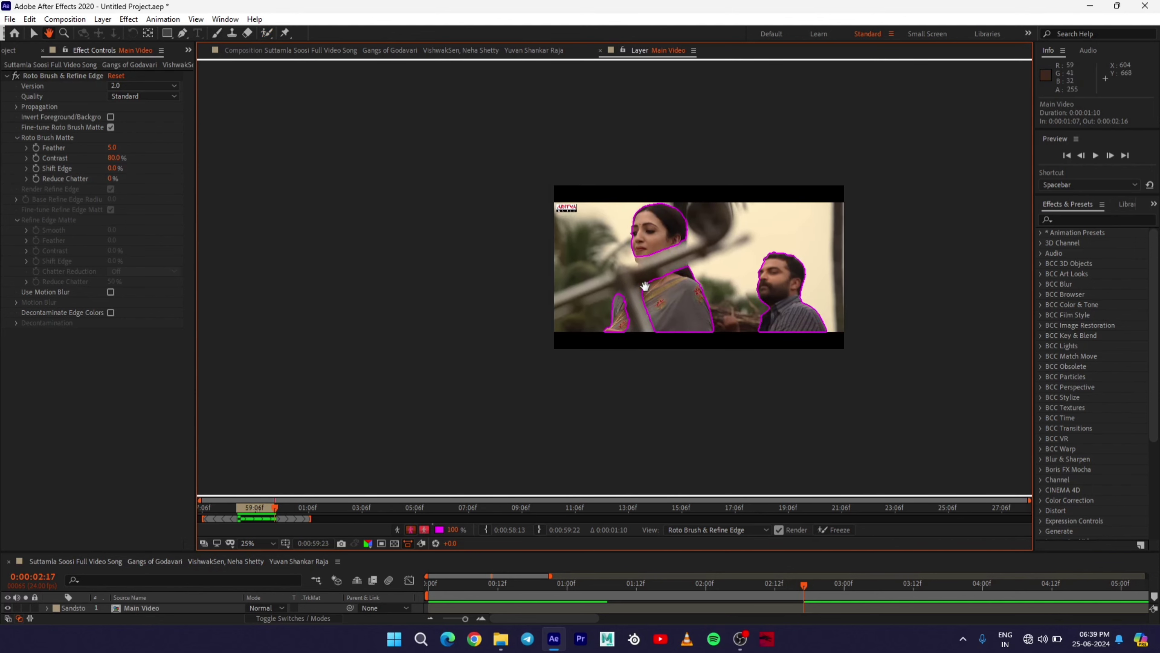
key(period)
key(period)
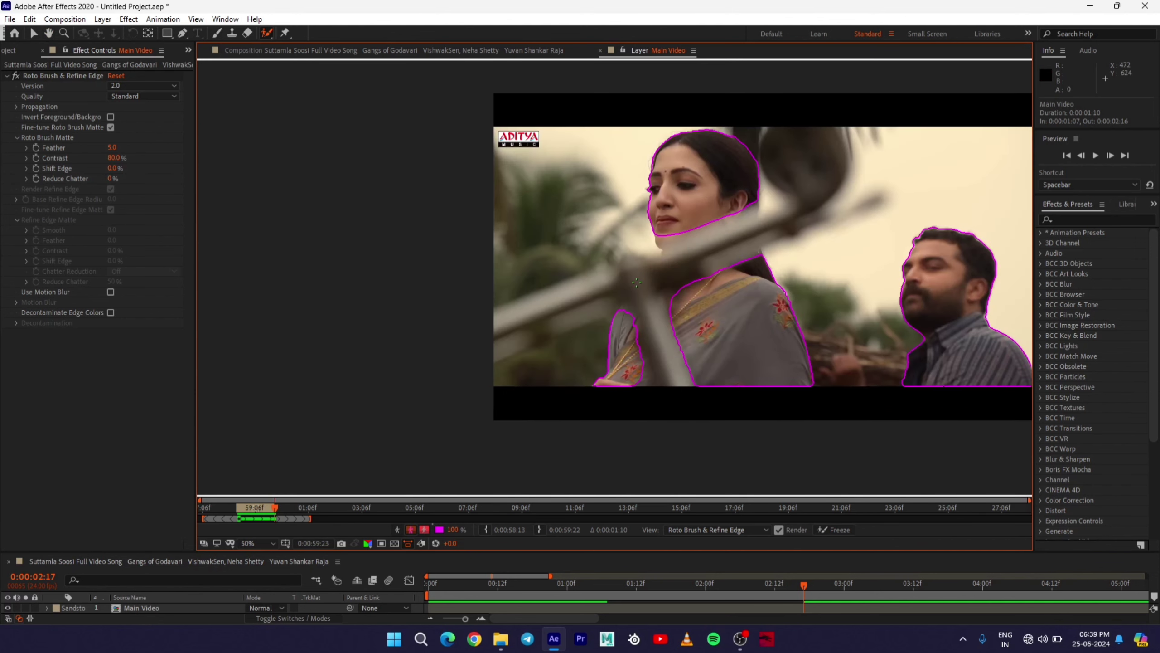
key(Page_Down)
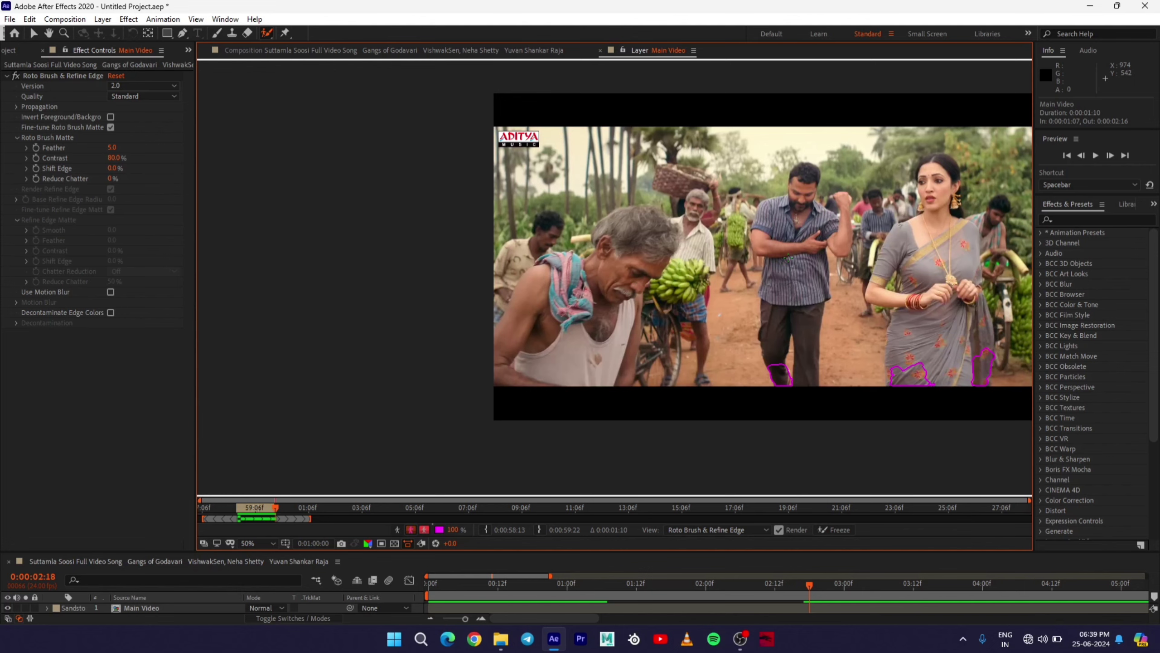
key(Page_Up)
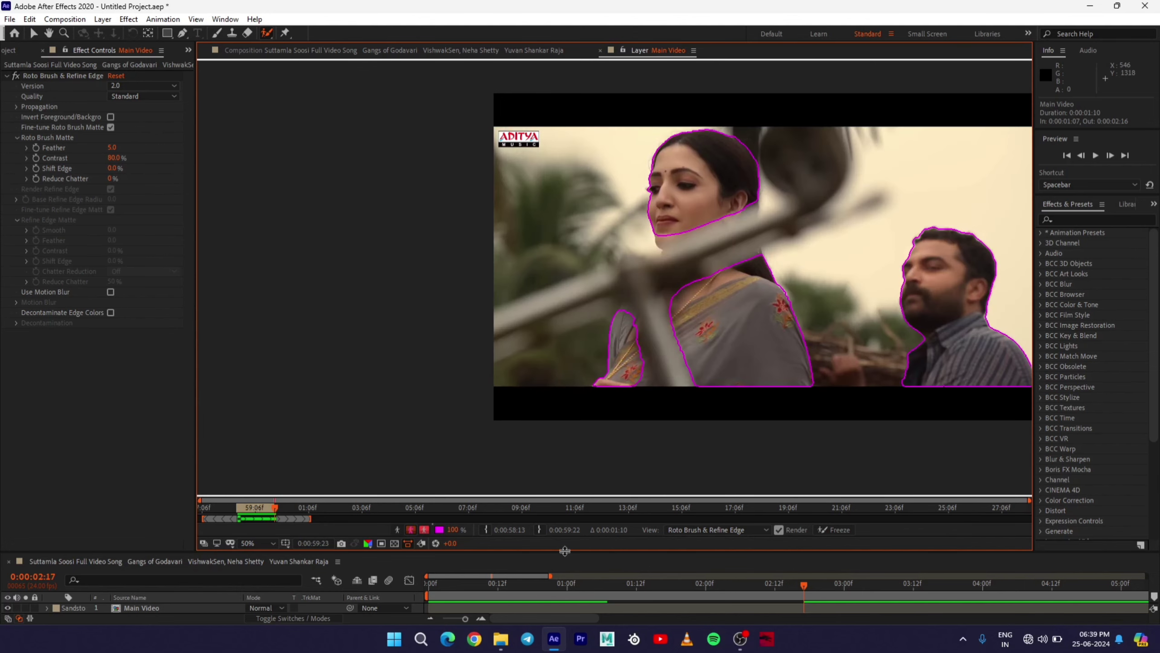
- Enlarge the timeline area, return to the main composition and review the second clip through to frame 0:00:02:18
drag(565, 551, 597, 411)
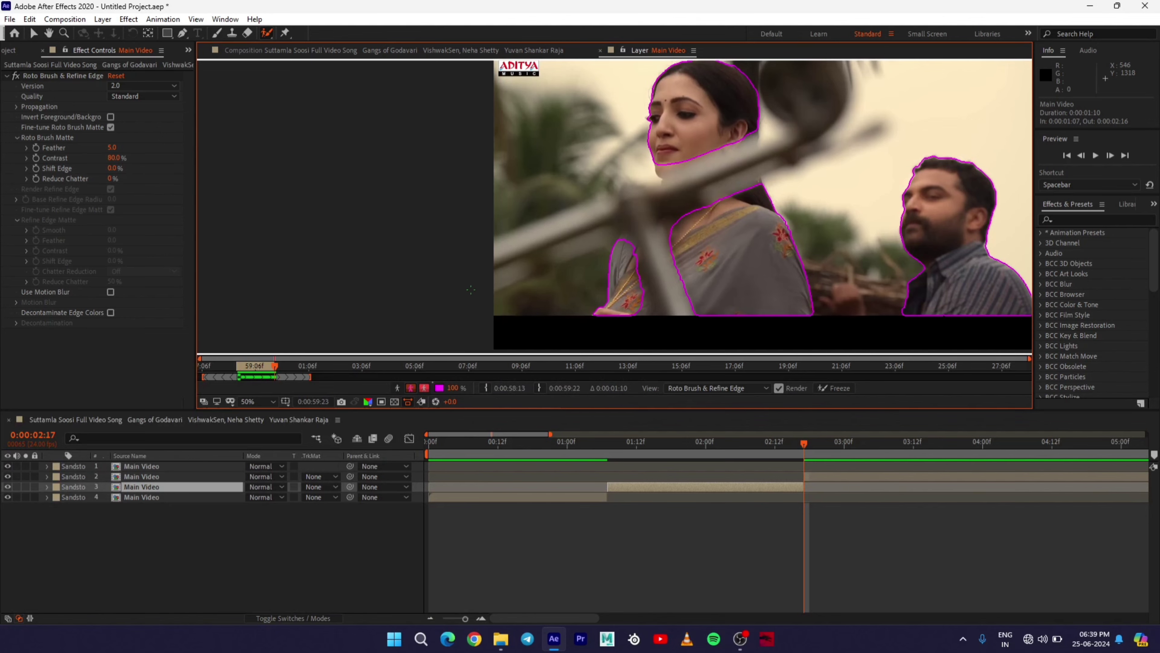
click(390, 46)
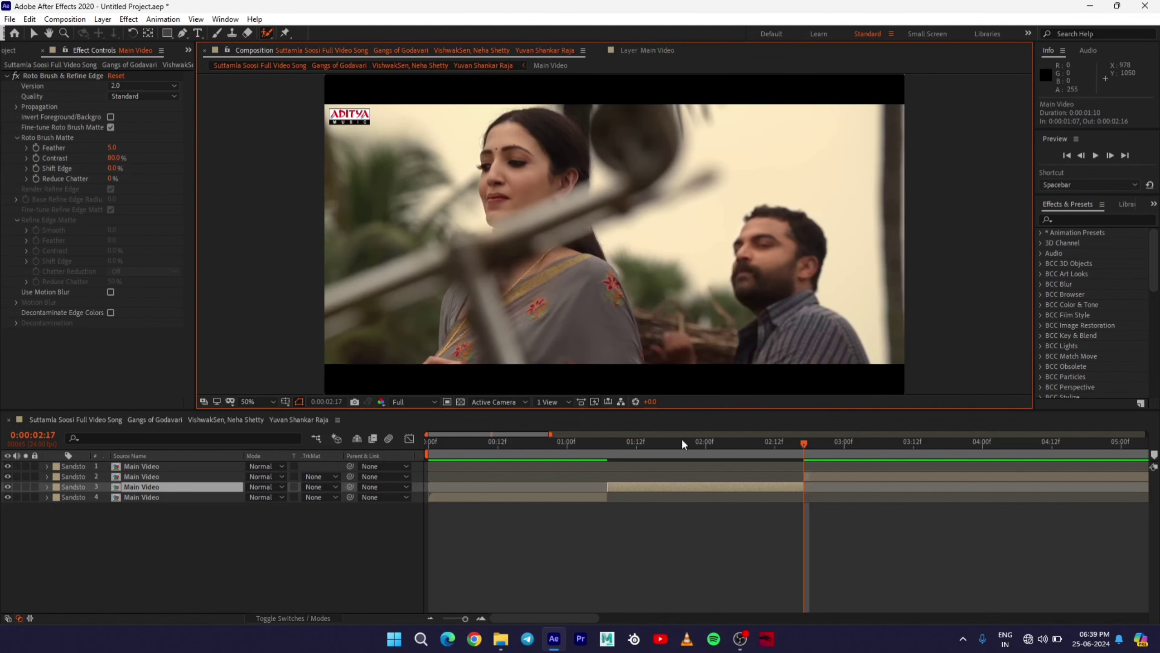
click(699, 442)
drag(690, 446, 810, 453)
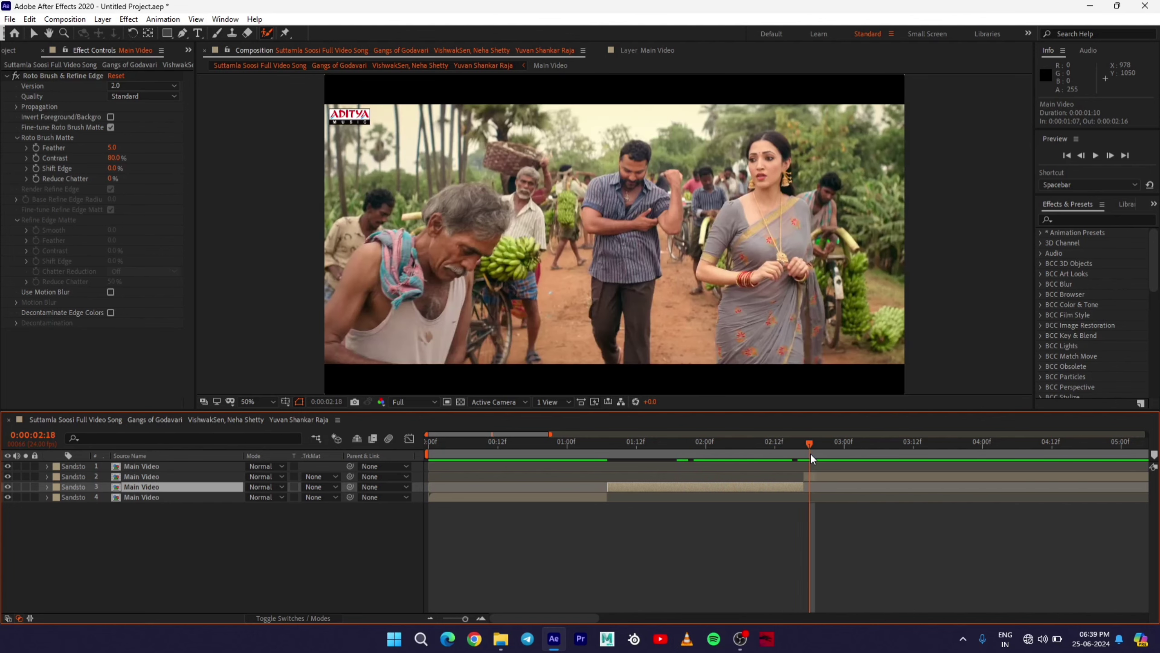
- Open the clip of the village road shot for rotoscoping and select the man and his raised arm at frame 0:00:02:18
double_click(830, 479)
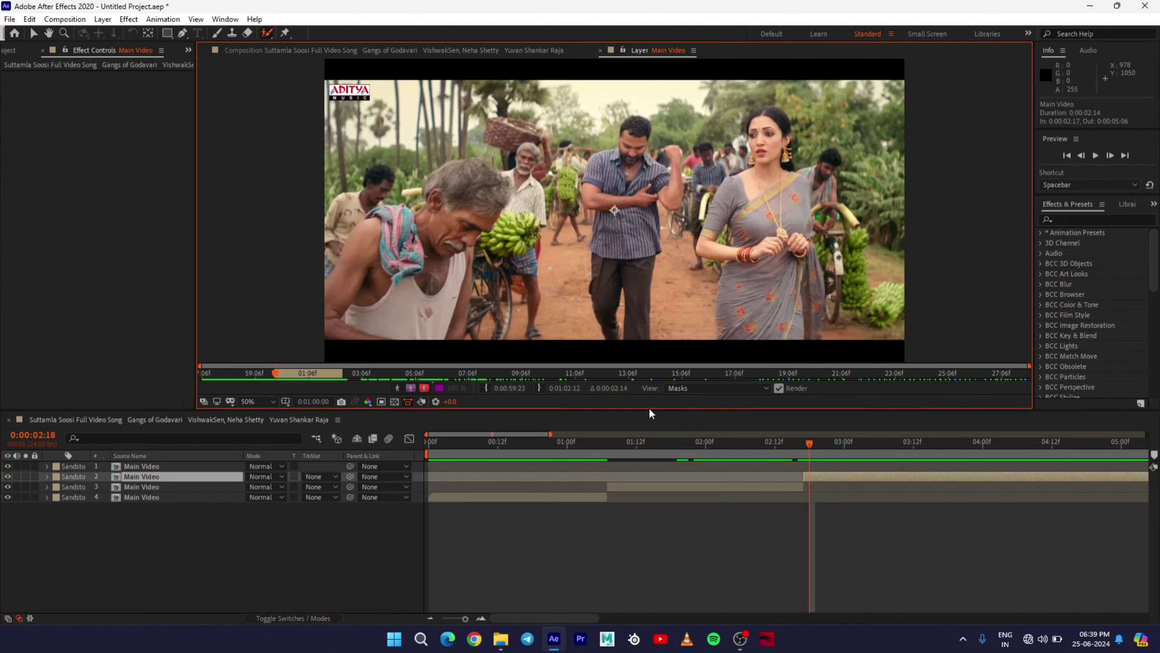
drag(644, 411, 645, 528)
scroll(613, 339, up, 2)
scroll(613, 340, down, 3)
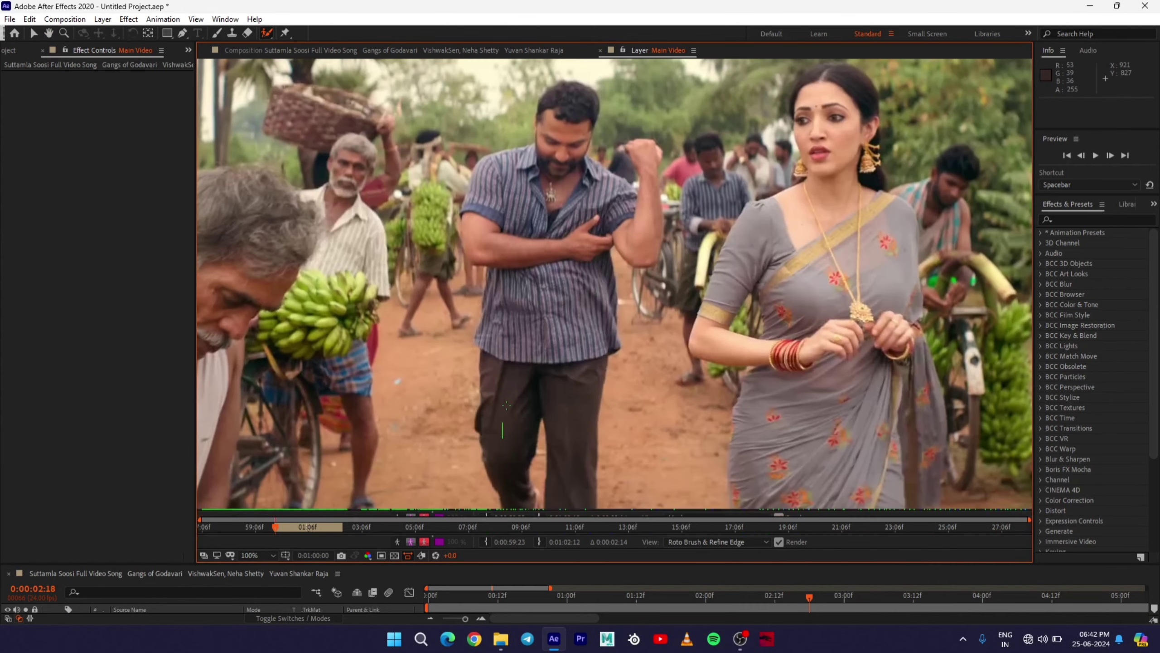
mouse_move(507, 405)
mouse_down()
mouse_move(519, 362)
mouse_move(540, 379)
mouse_up()
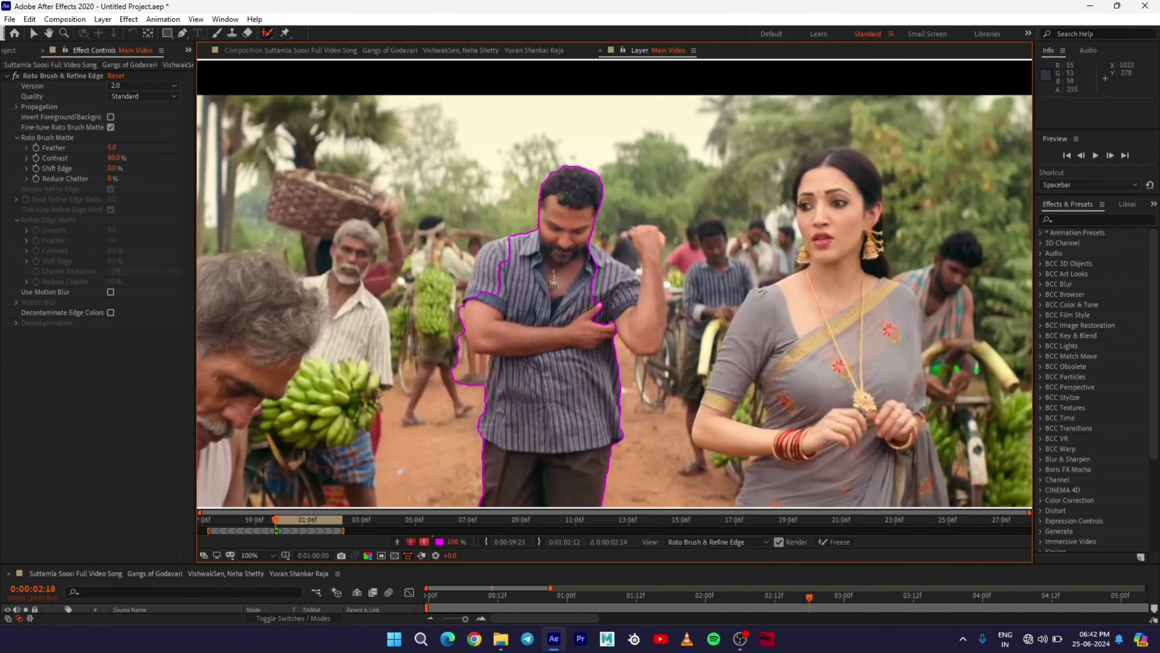
mouse_move(630, 298)
mouse_down()
mouse_move(647, 299)
mouse_move(646, 249)
mouse_up()
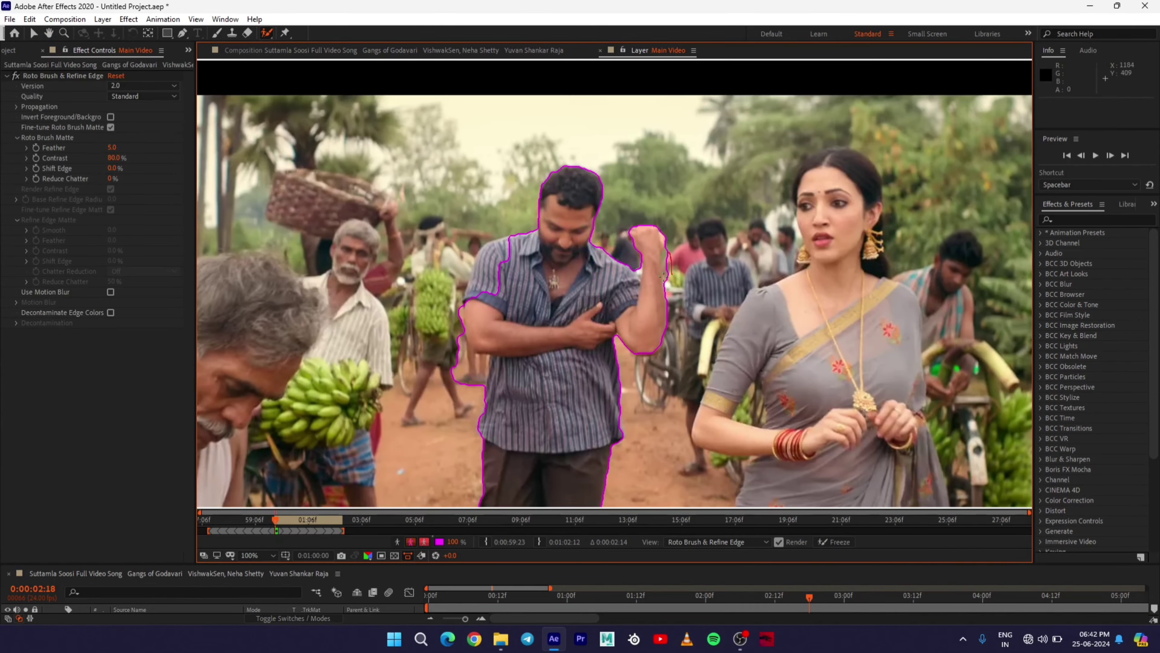
- Subtract the gap of ground between the man's trouser legs from the selection
mouse_move(463, 374)
mouse_down()
mouse_move(481, 329)
mouse_move(430, 191)
mouse_up()
scroll(544, 443, up, 1)
drag(472, 334, 492, 331)
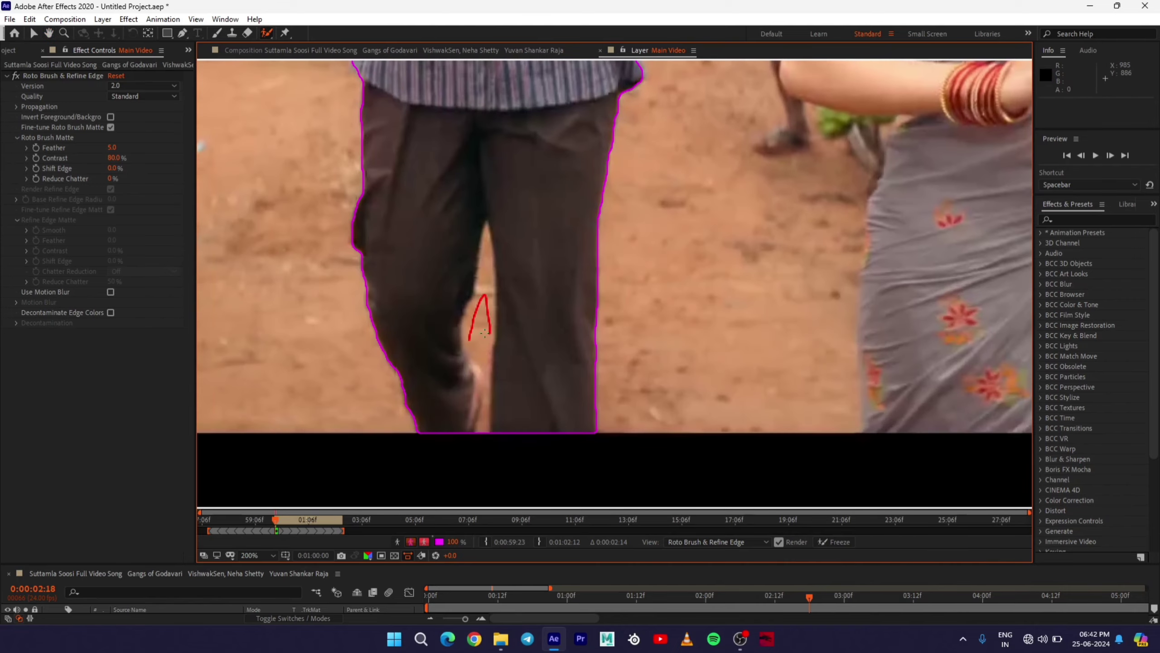
scroll(612, 284, up, 1)
scroll(393, 361, down, 2)
- Subtract the strip of background beside the man's folded arm and sleeve from the selection
drag(475, 119, 464, 255)
scroll(292, 227, up, 1)
mouse_move(292, 227)
mouse_down()
mouse_move(411, 380)
mouse_move(403, 429)
mouse_up()
drag(402, 429, 437, 385)
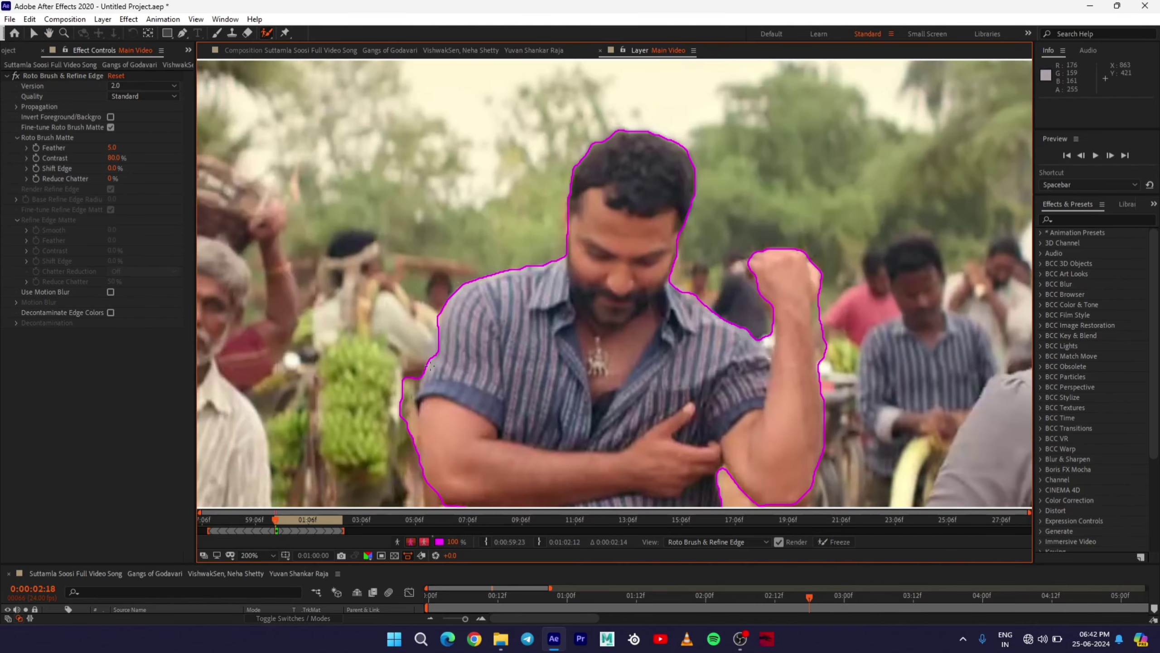
- Add the woman's head, neck and upper body to the Roto Brush selection at frame 0:00:02:18
scroll(475, 230, down, 2)
scroll(733, 278, up, 1)
mouse_move(562, 284)
mouse_down()
mouse_move(525, 388)
mouse_move(644, 320)
mouse_up()
mouse_move(594, 150)
mouse_down()
mouse_move(614, 211)
mouse_move(664, 277)
mouse_up()
scroll(679, 277, up, 1)
mouse_move(501, 278)
mouse_down()
mouse_move(644, 323)
mouse_move(521, 263)
mouse_up()
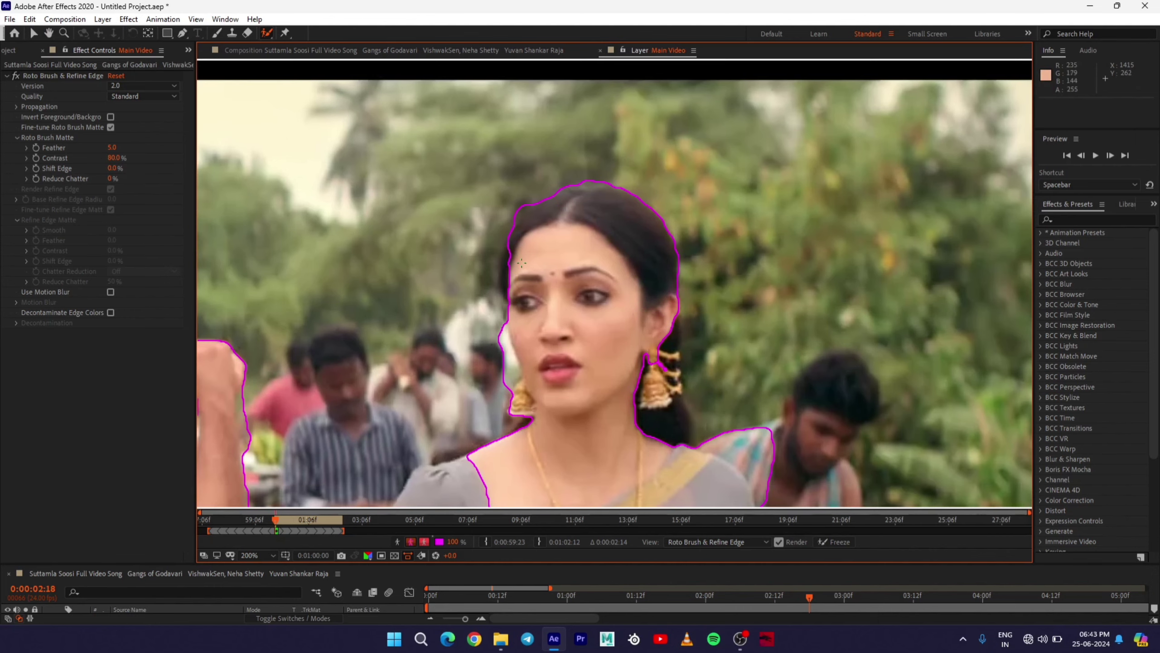
mouse_move(607, 345)
mouse_down()
mouse_move(627, 249)
mouse_move(617, 243)
mouse_up()
- Refine the selection around the woman's hair and subtract the bystander beside her shoulder
scroll(628, 250, down, 1)
scroll(615, 283, up, 2)
scroll(615, 283, down, 1)
drag(755, 141, 714, 196)
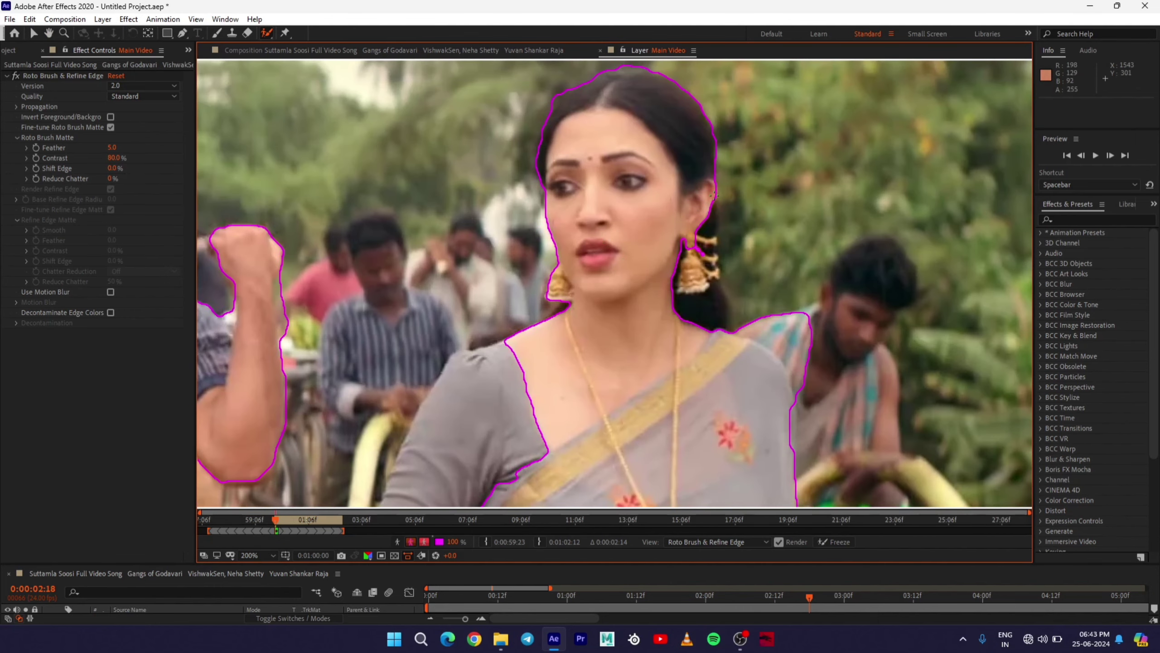
drag(657, 229, 601, 248)
drag(704, 255, 685, 185)
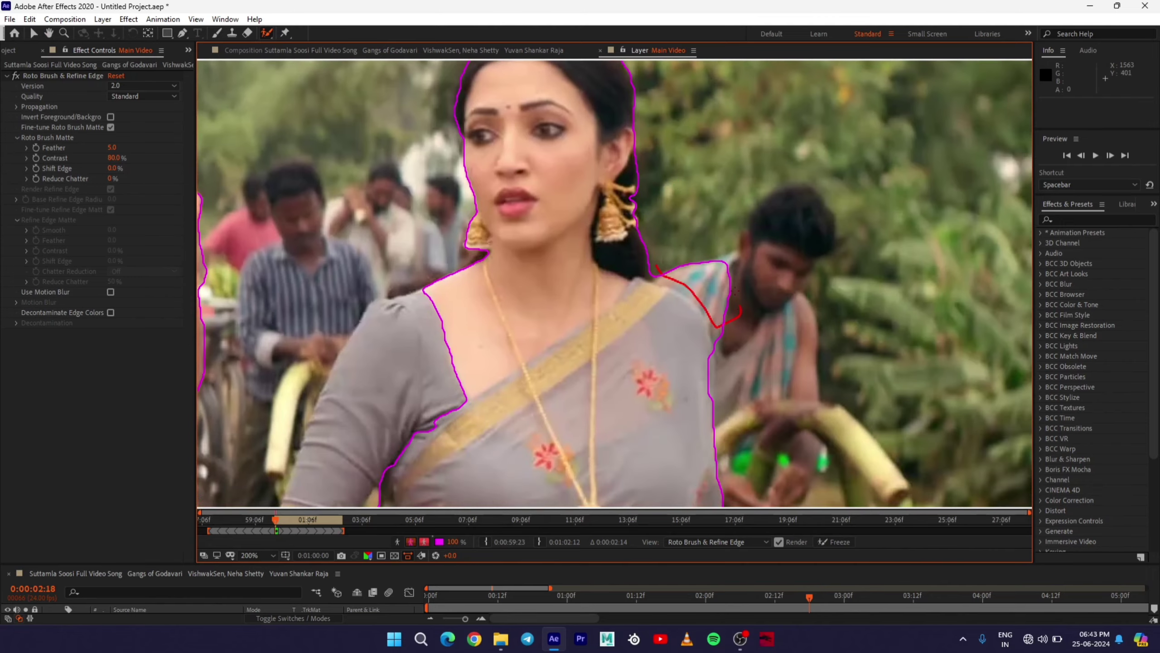
- Extend the woman's selection over her sleeve, bent arm and the hanging folds of her saree
scroll(685, 185, down, 1)
drag(547, 318, 606, 163)
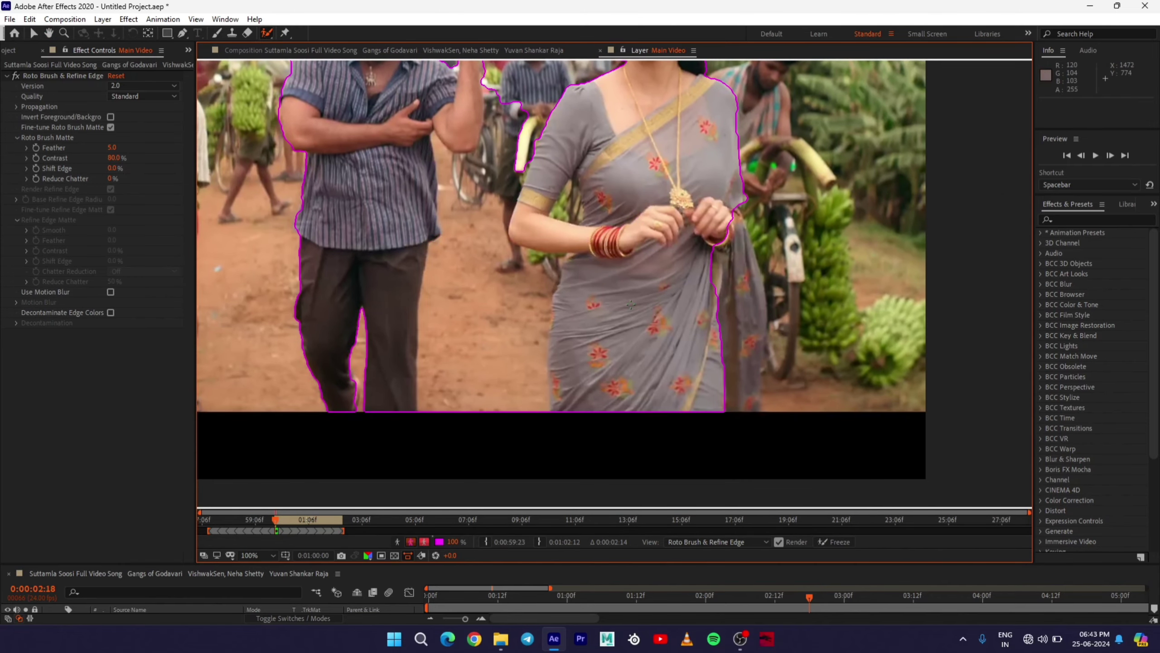
mouse_move(706, 326)
mouse_down()
mouse_move(745, 380)
mouse_move(709, 319)
mouse_up()
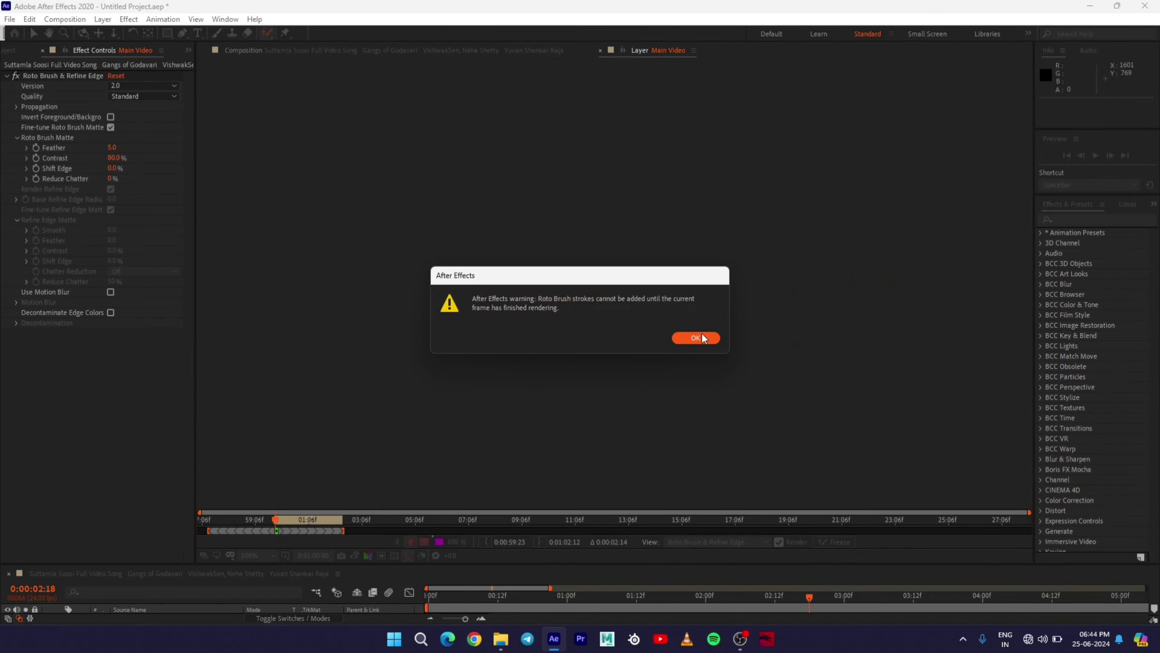
click(694, 336)
- Subtract the gap of background between the woman's bent arm and her waist
drag(640, 304, 707, 220)
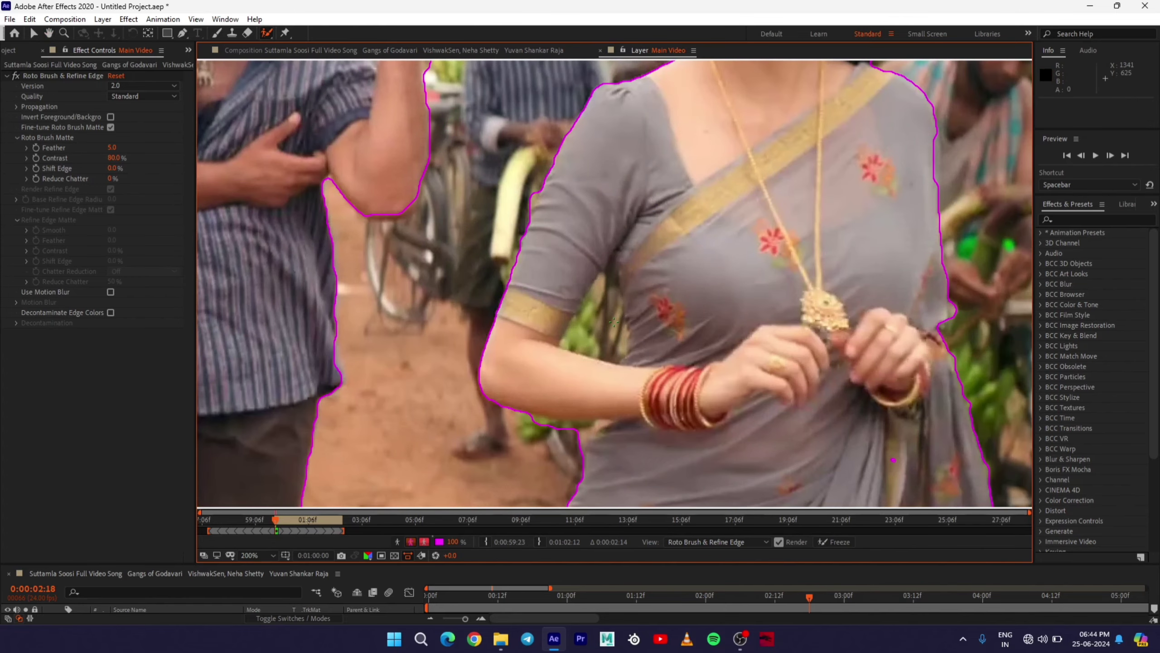
drag(595, 323, 579, 337)
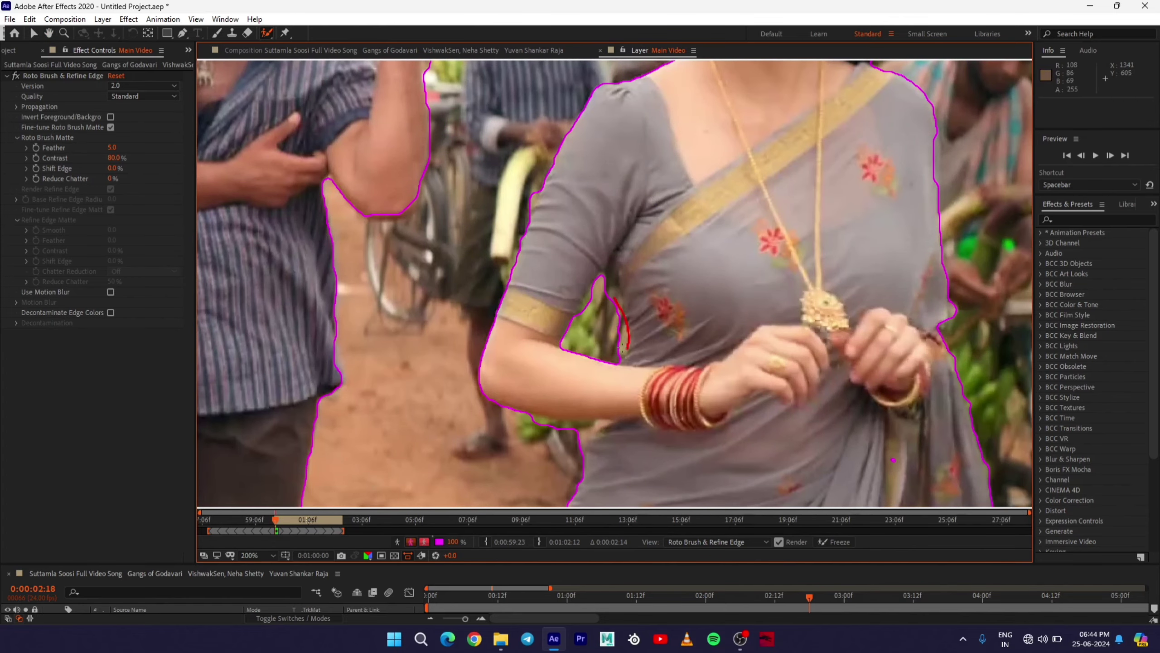
scroll(669, 310, down, 3)
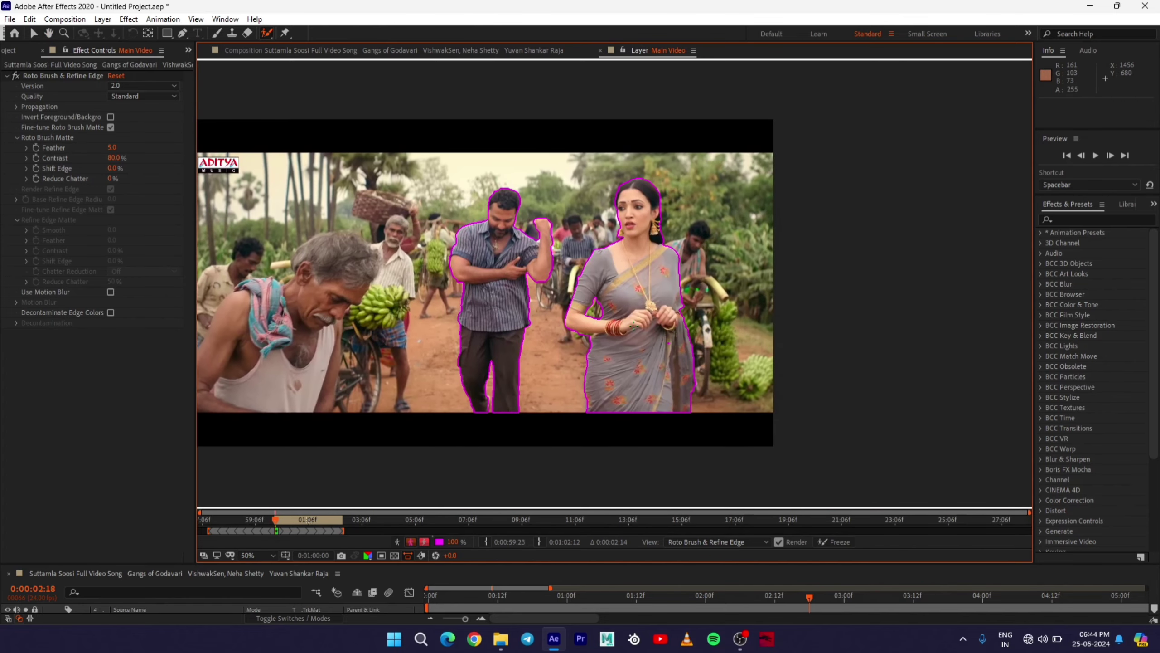
- Advance to frame 0:00:02:21 and correct the outline where it bulges beside the woman's hair
key(Page_Down)
key(Page_Down)
key(Page_Down)
scroll(616, 179, up, 2)
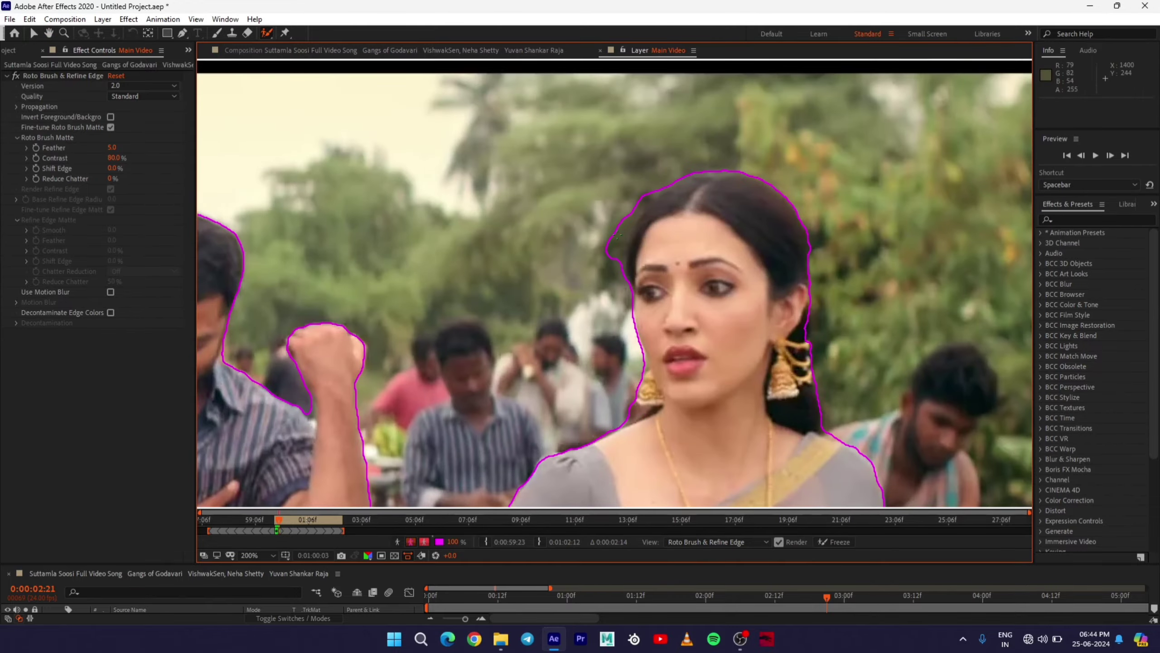
drag(636, 200, 638, 198)
- Propagate the Roto Brush selection of the couple frame by frame through to 0:00:03:10
key(Page_Down)
key(Page_Down)
key(Page_Down)
scroll(669, 316, down, 3)
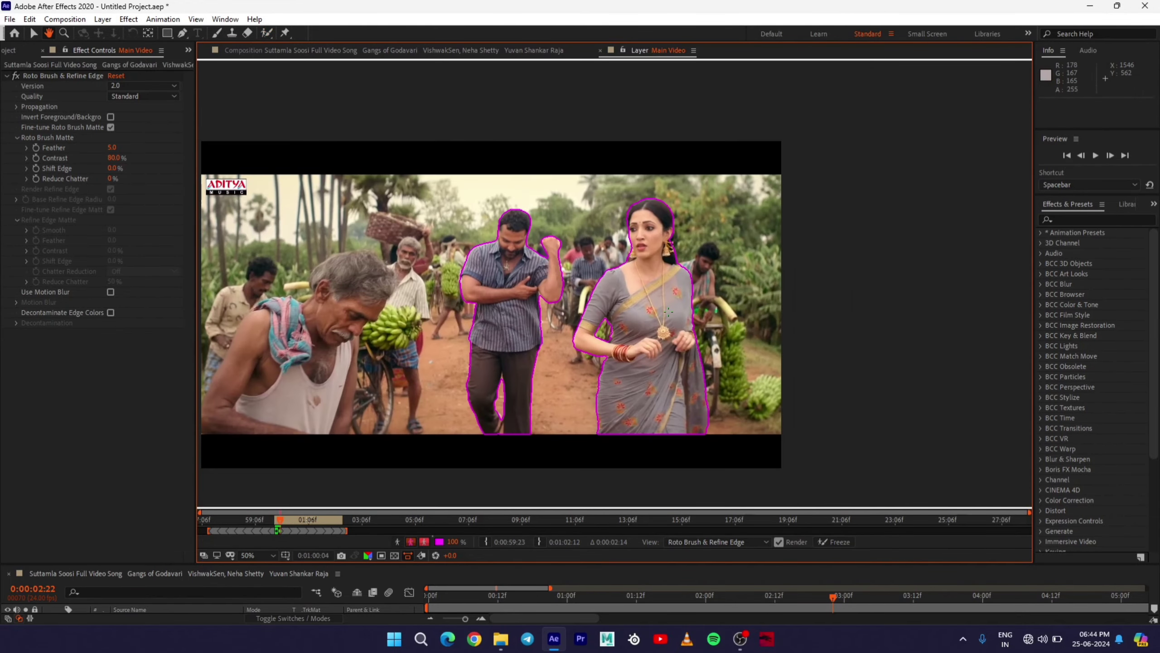
key(Page_Down)
key(Page_Down)
key(Page_Down)
key(Page_Down)
key(Page_Down)
key(Page_Down)
key(Page_Down)
key(Page_Down)
key(Page_Down)
key(Page_Down)
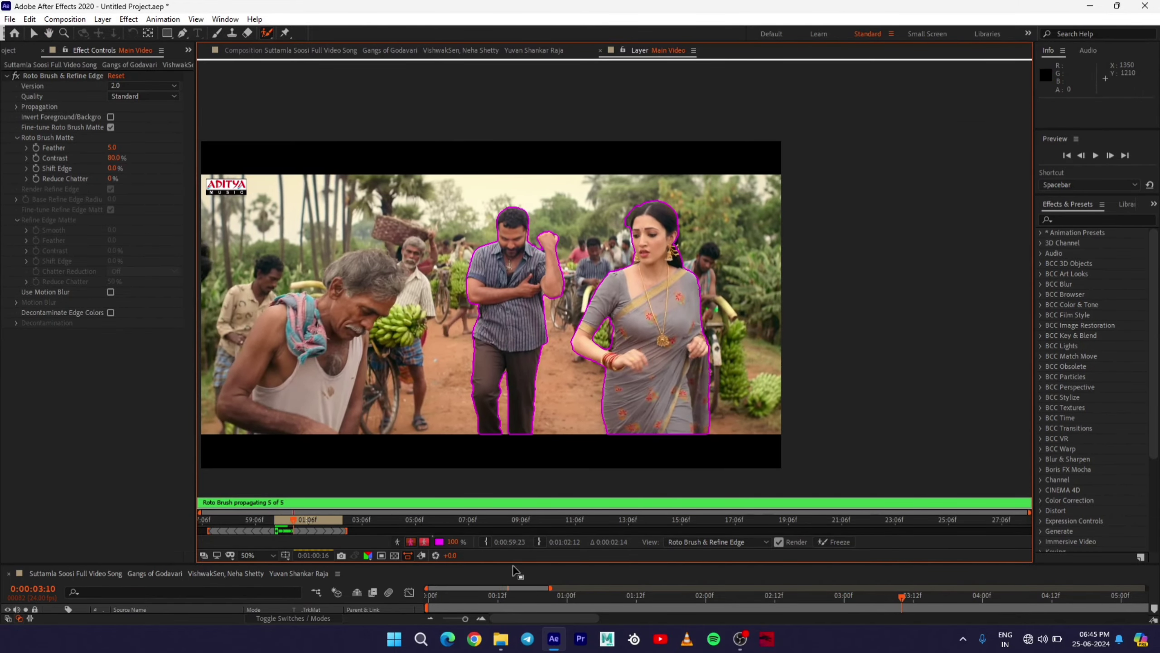
- Enlarge the timeline area and play back the rotoscoped village road clip to examine its outlines
drag(516, 563, 581, 380)
click(47, 446)
key(space)
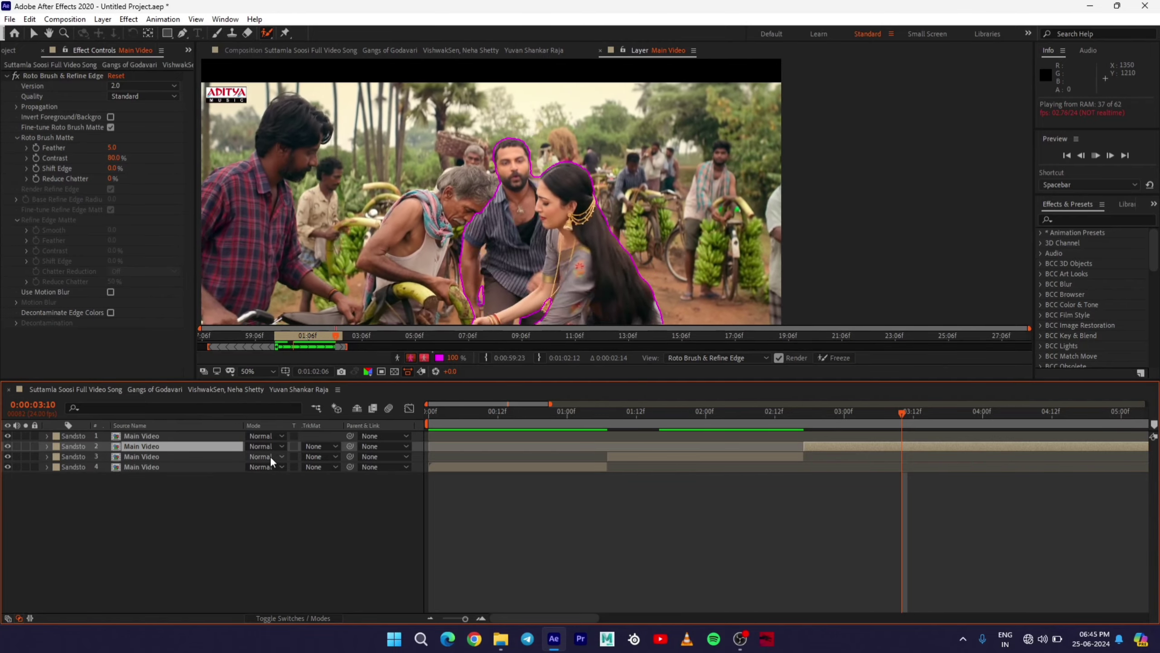
click(271, 455)
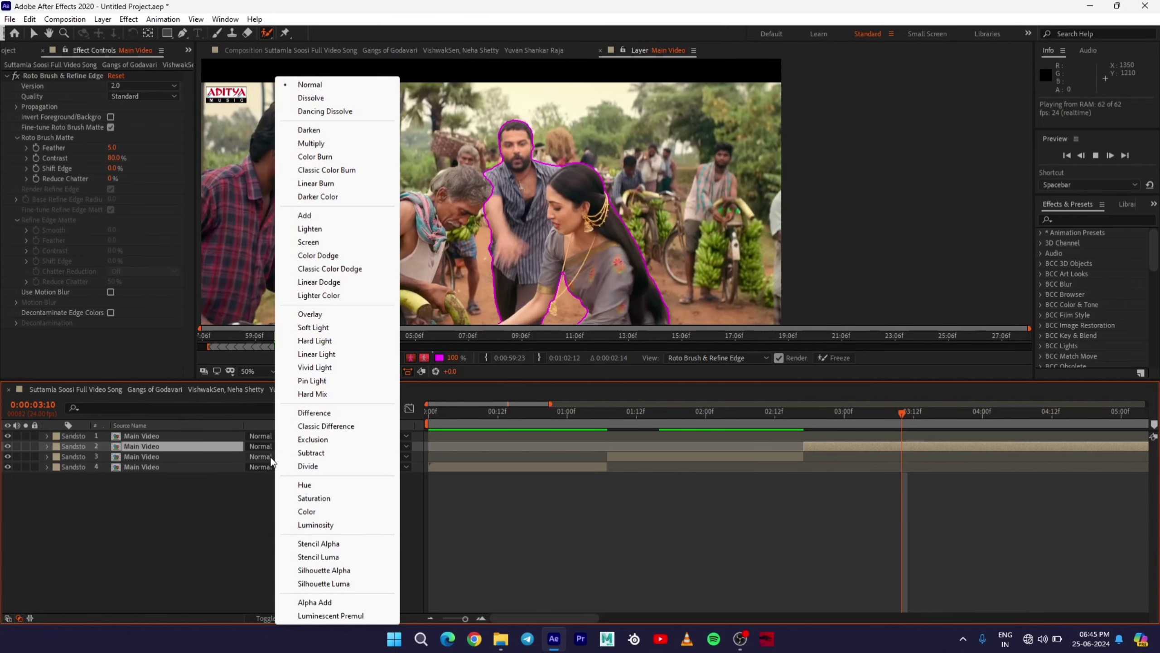
click(571, 504)
click(571, 504)
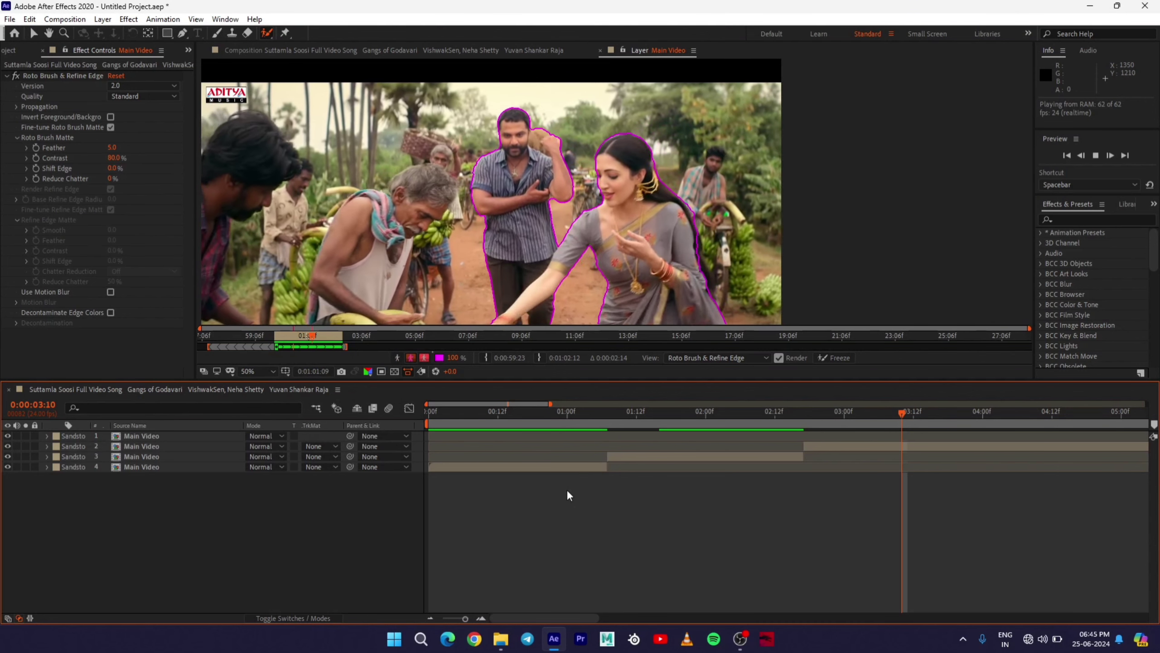
key(space)
- Return to the main composition and review the cut-out clips from the start through to 0:00:05:08
click(393, 55)
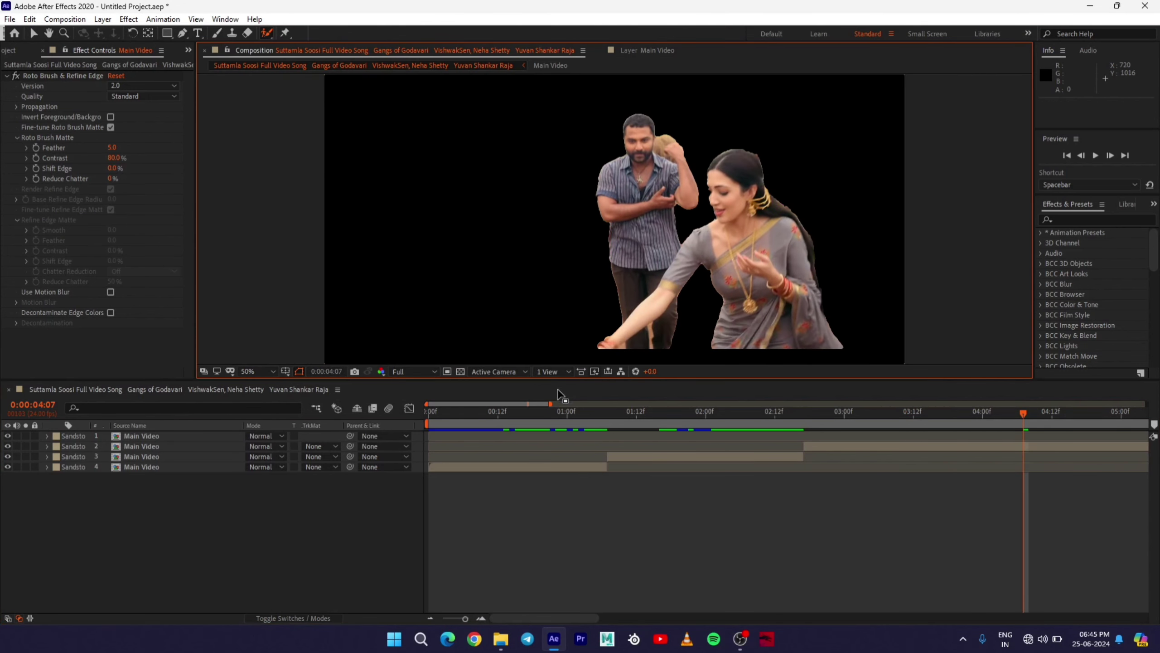
drag(523, 419, 403, 499)
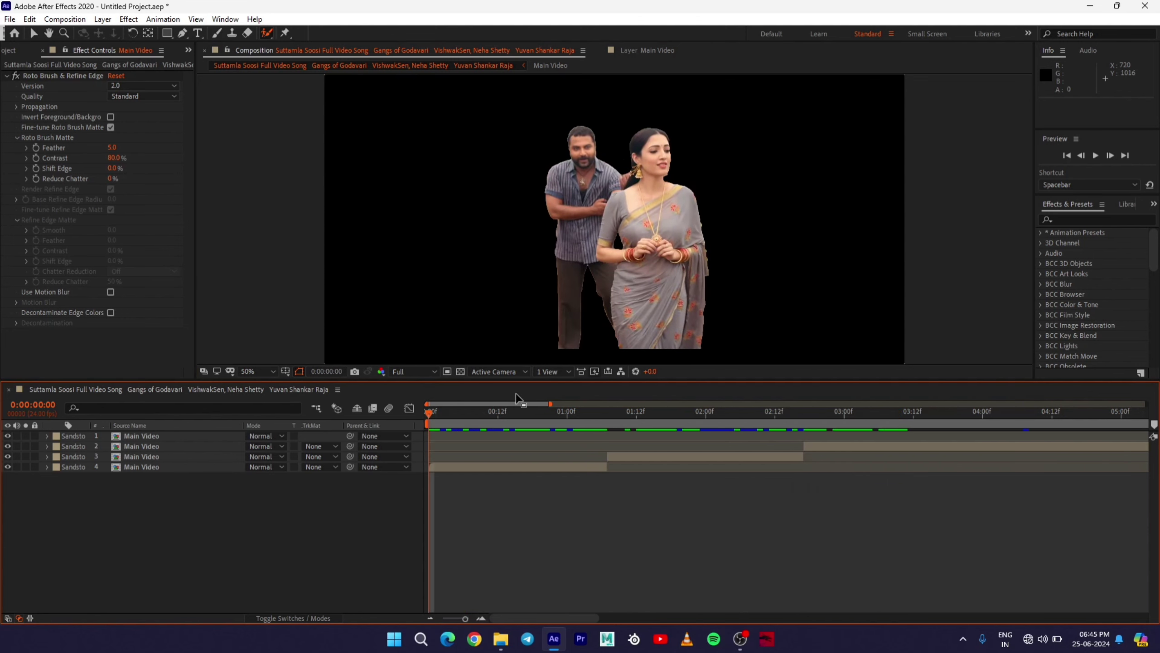
drag(508, 380, 511, 411)
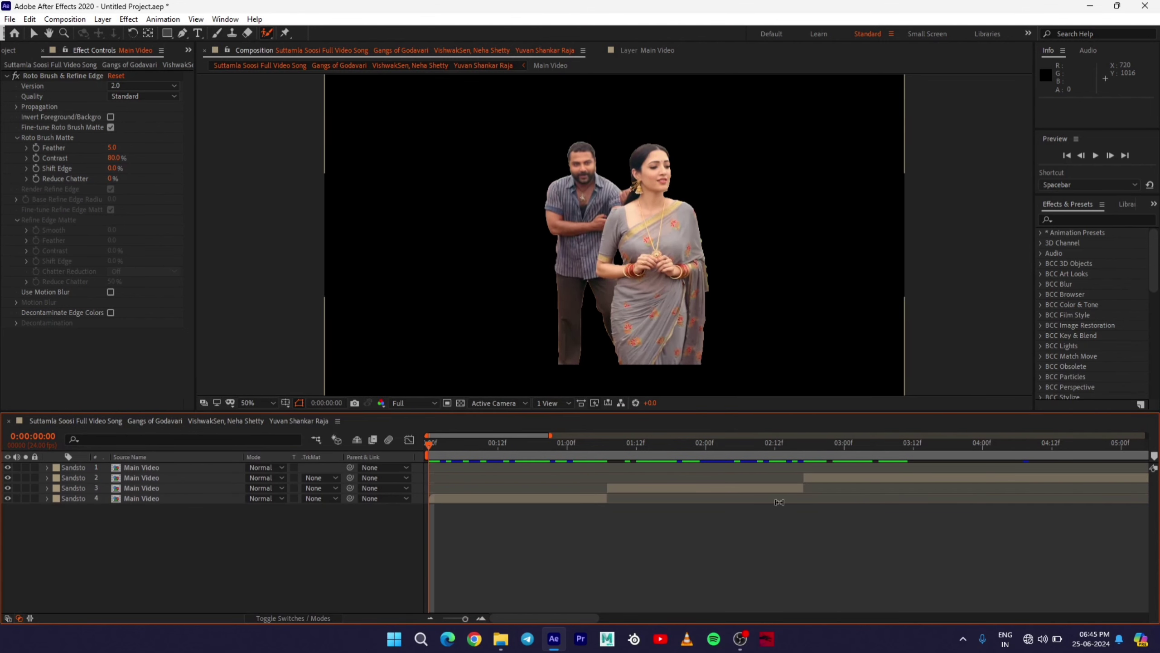
drag(465, 618, 452, 618)
drag(584, 451, 622, 455)
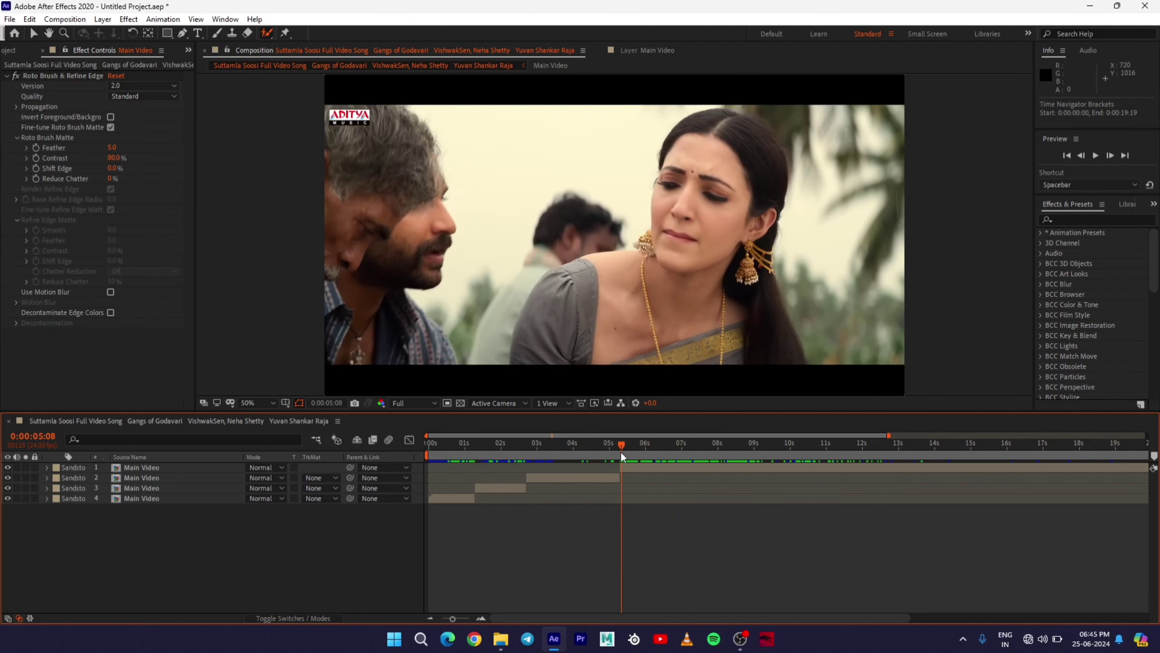
- Delete the leftover Main Video clip after the third shot and trim the composition to a work area ending at 0:00:05:08
click(645, 470)
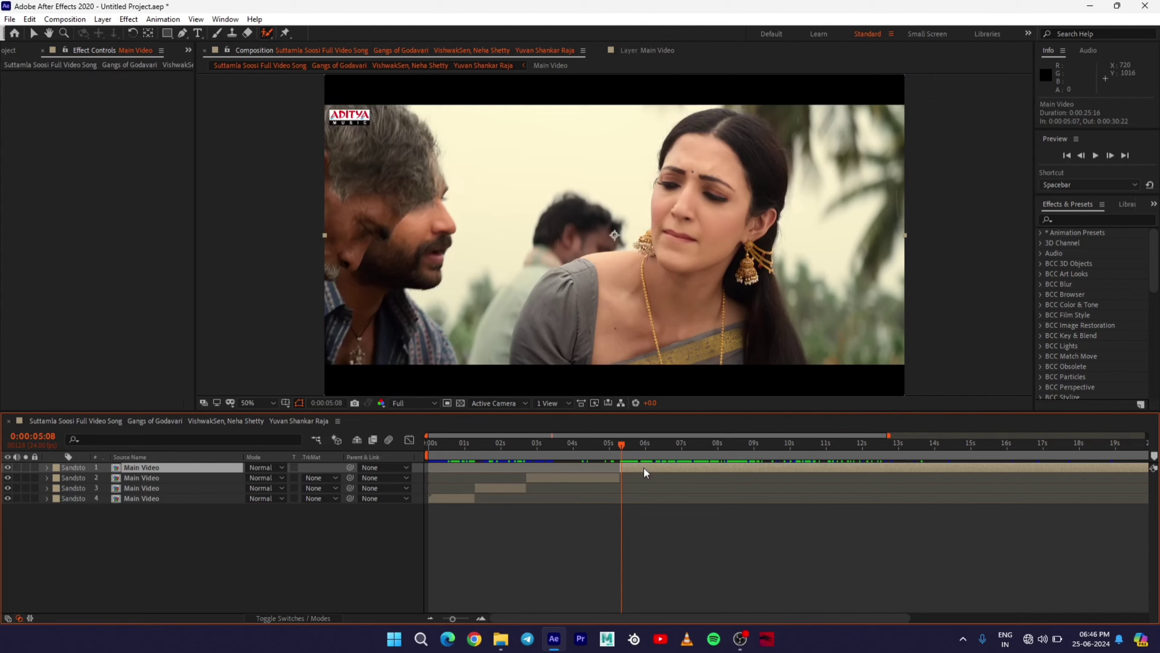
key(Delete)
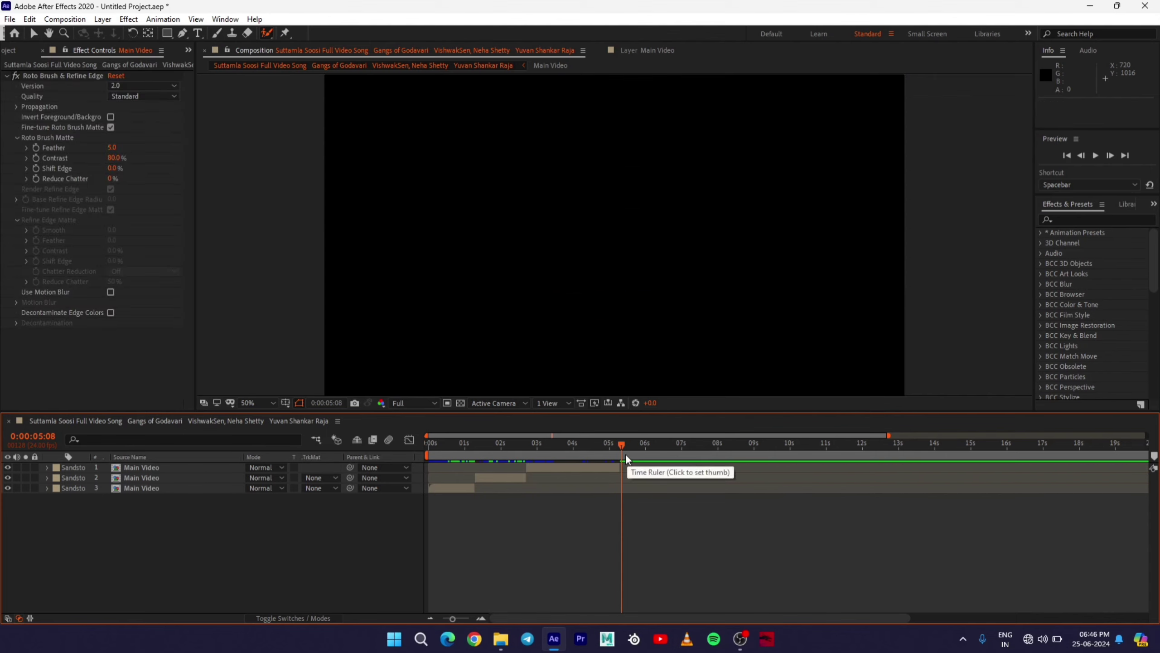
key(n)
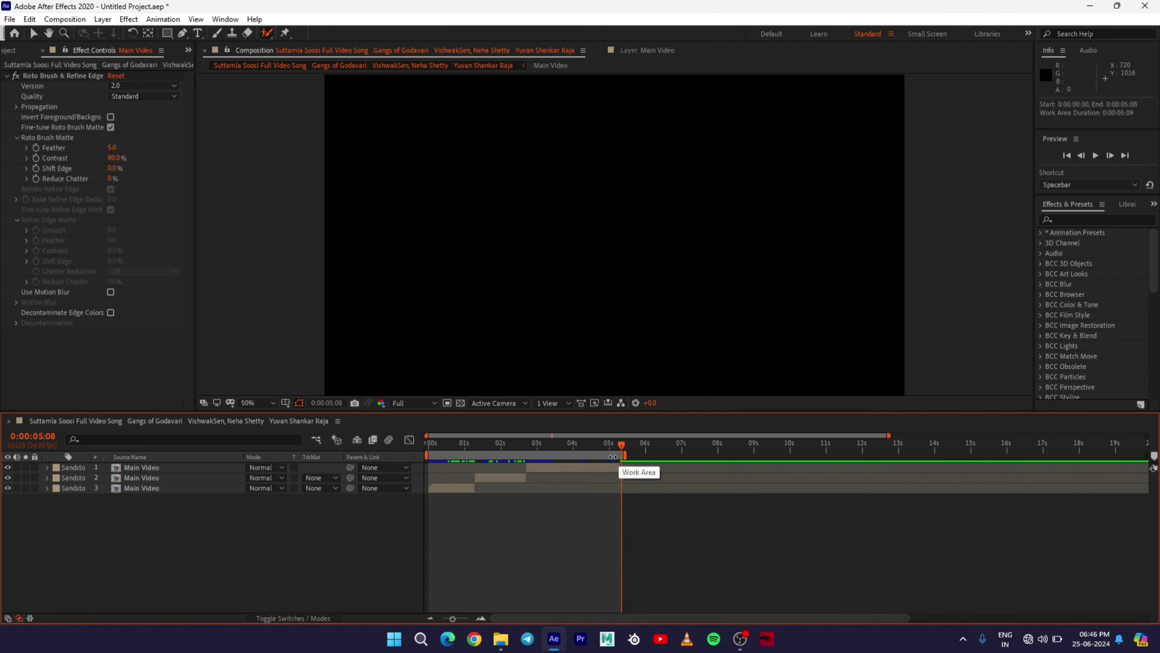
right_click(614, 456)
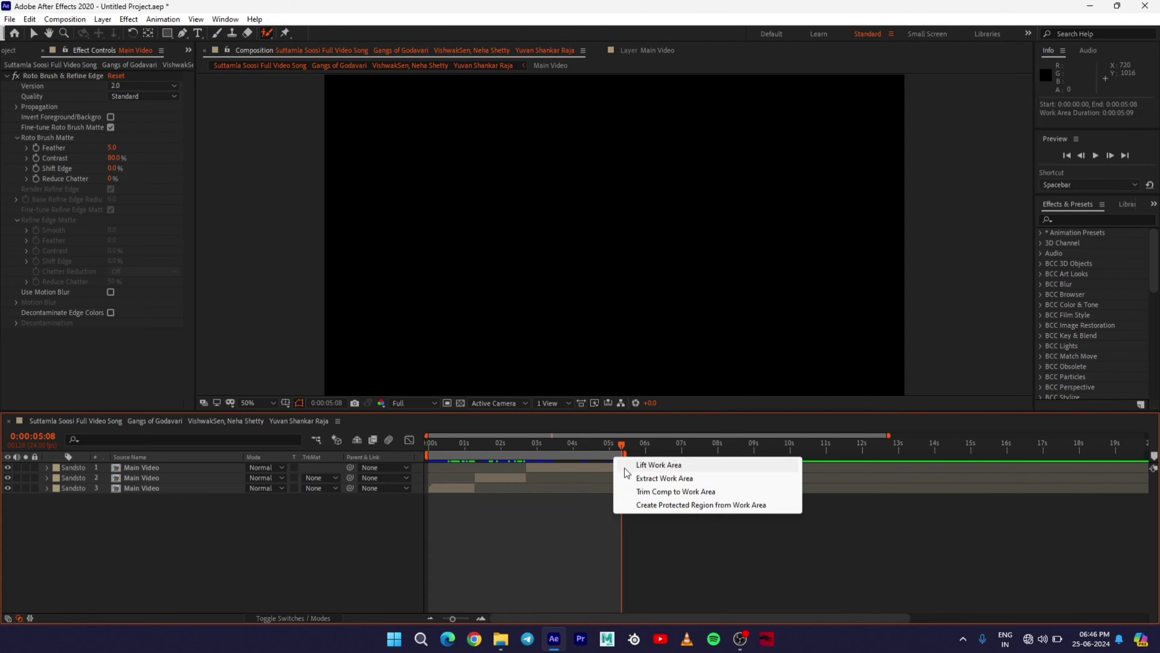
click(664, 489)
drag(747, 447, 330, 444)
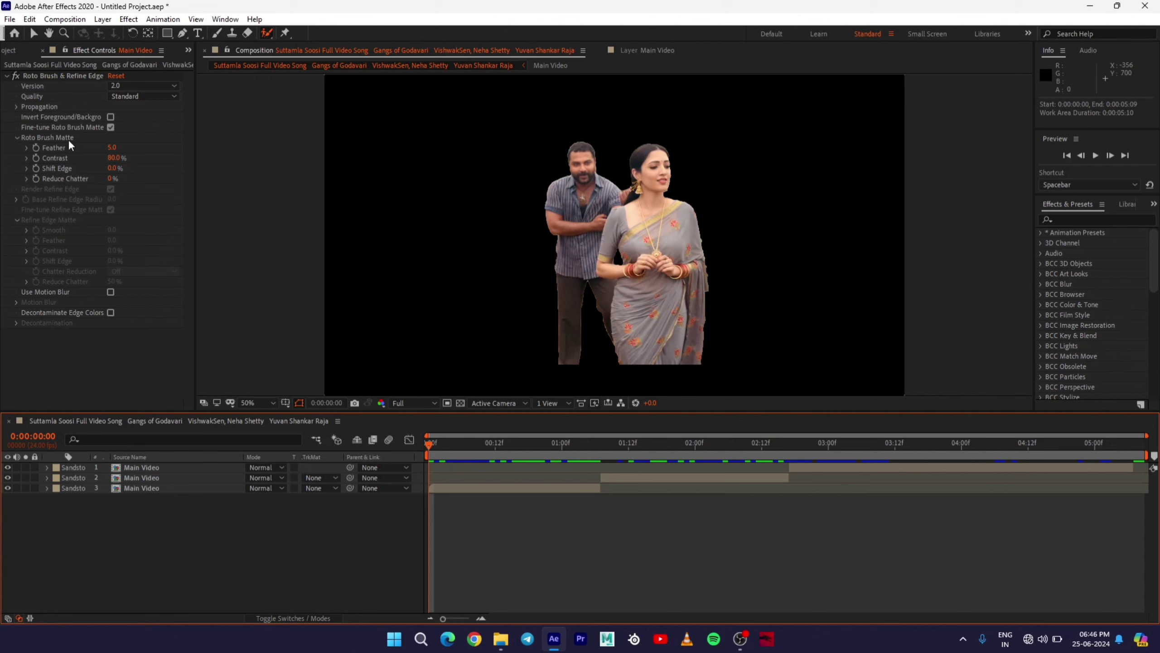
- Place another copy of the Main Video composition beneath the three cut-out clips as the background layer
click(189, 50)
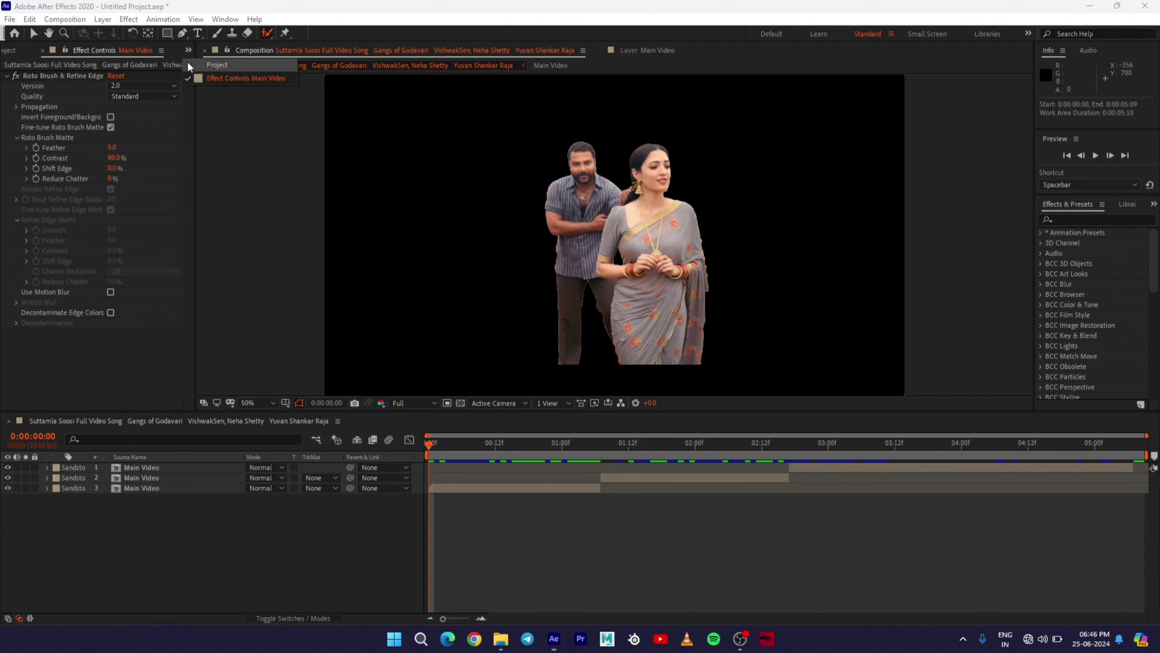
click(206, 63)
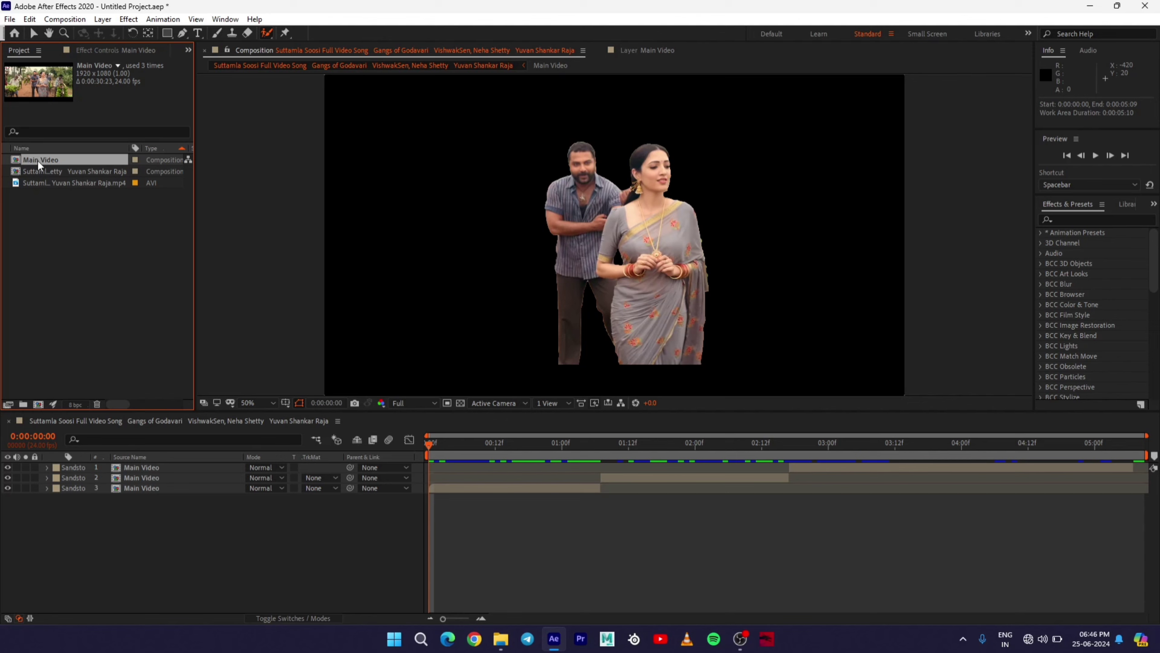
drag(38, 159, 91, 516)
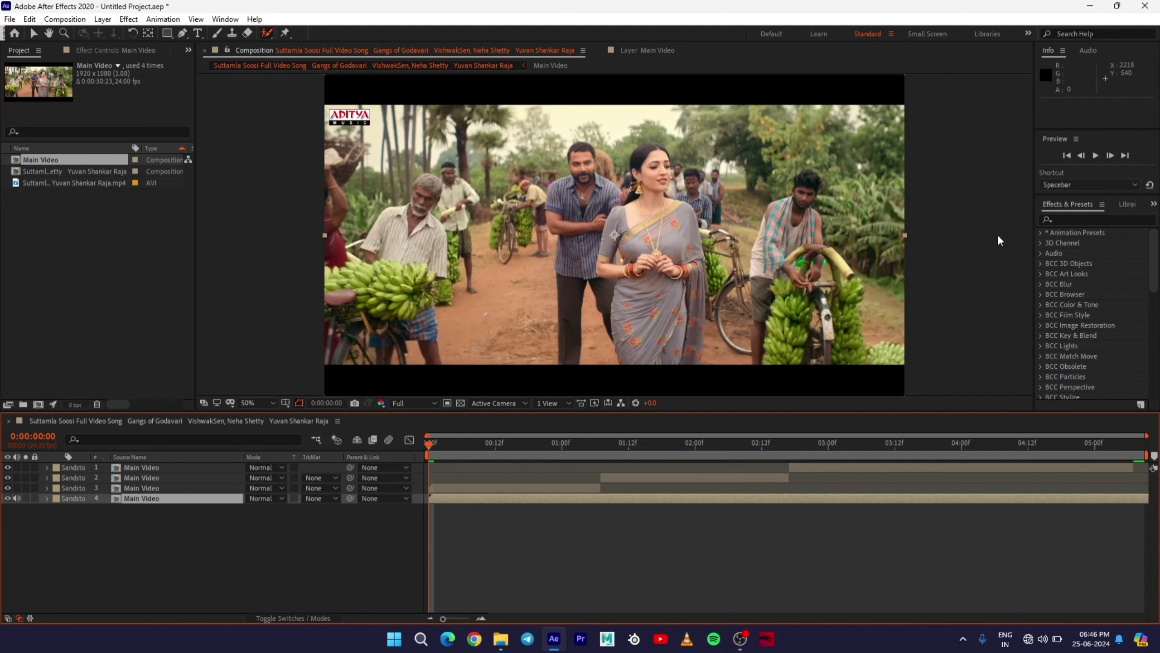
- Apply the Hue/Saturation effect to the background Main Video layer, set Master Saturation to -100 and check it at 0:00:00:19
click(1069, 220)
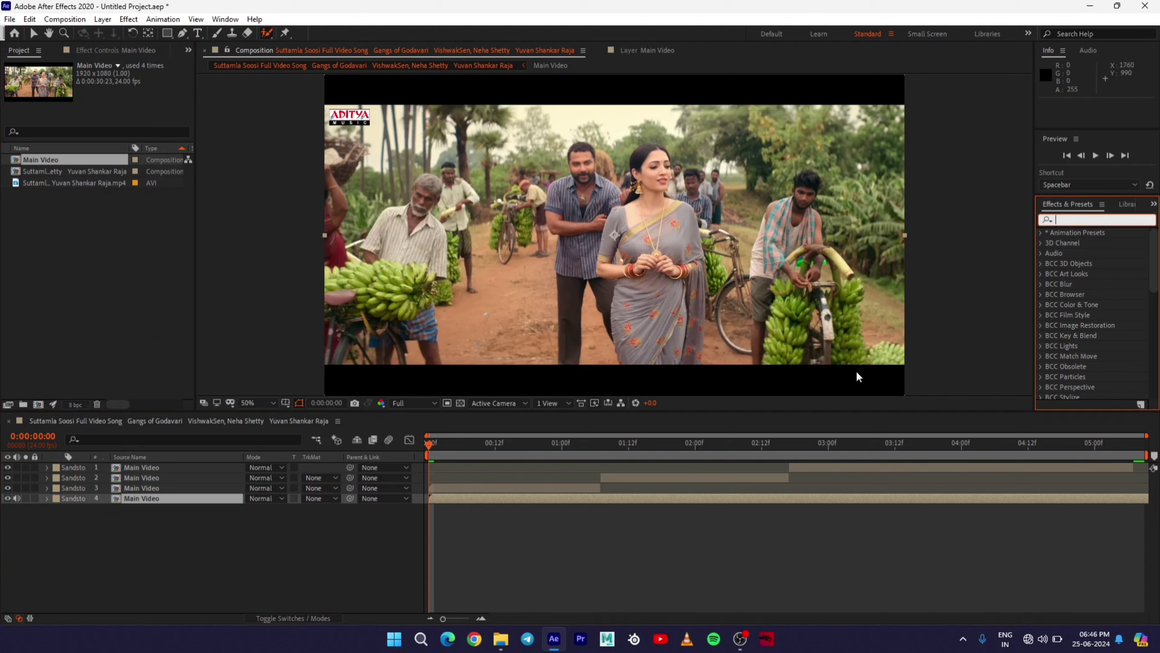
text(satu)
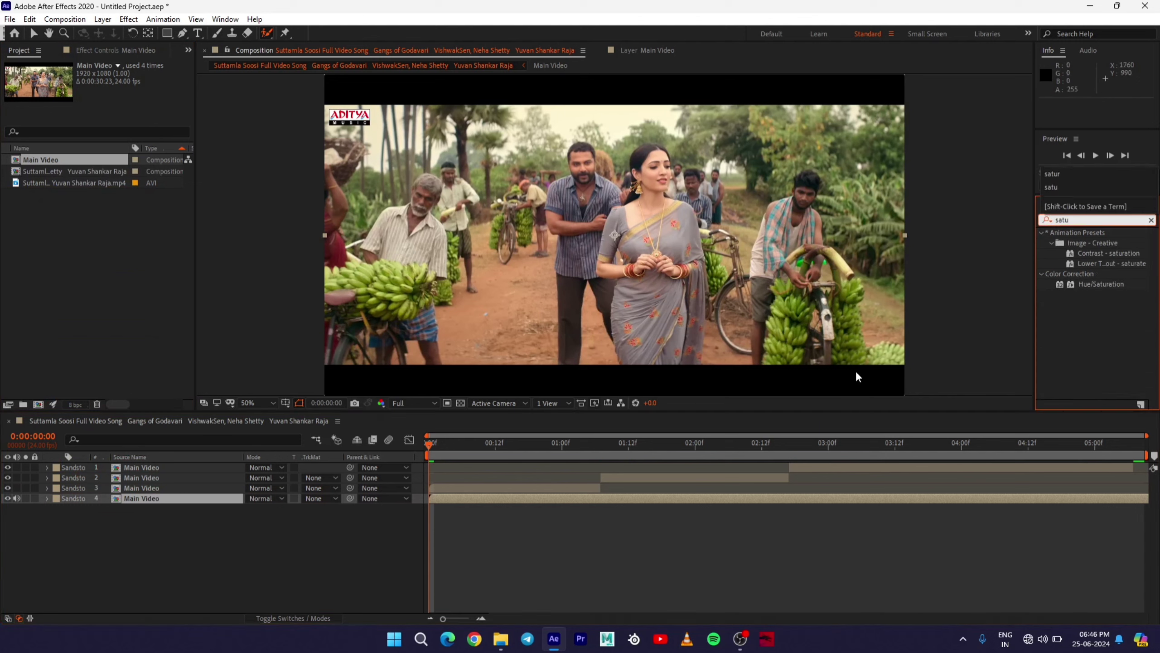
click(1085, 283)
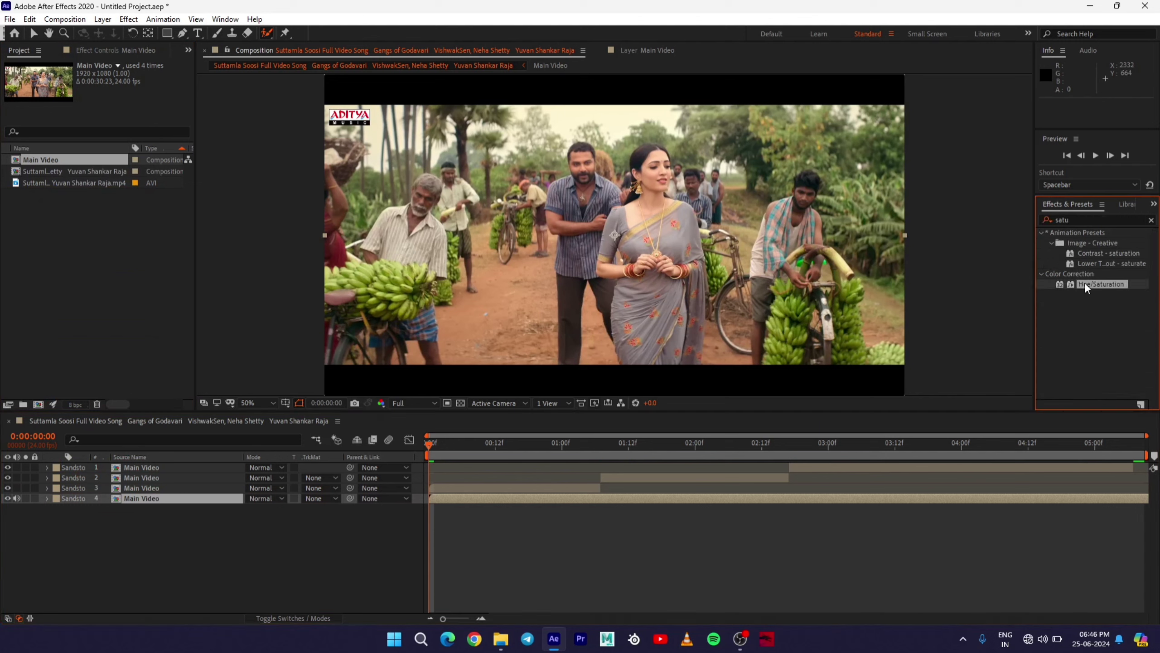
drag(1086, 286, 718, 471)
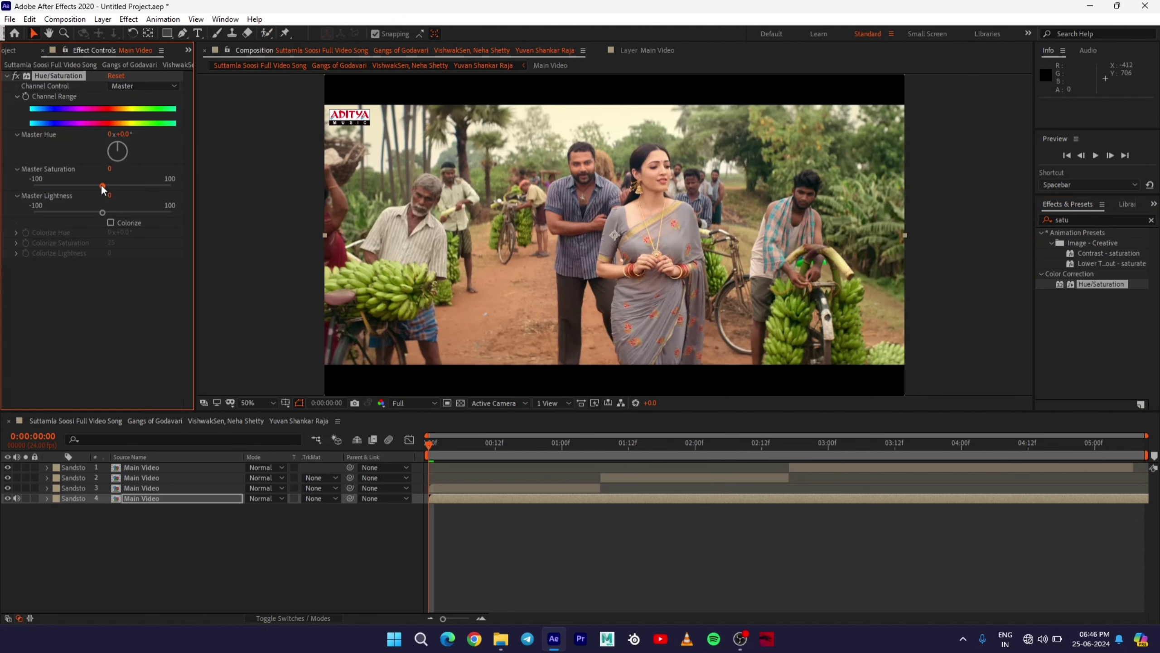
drag(103, 185, 6, 195)
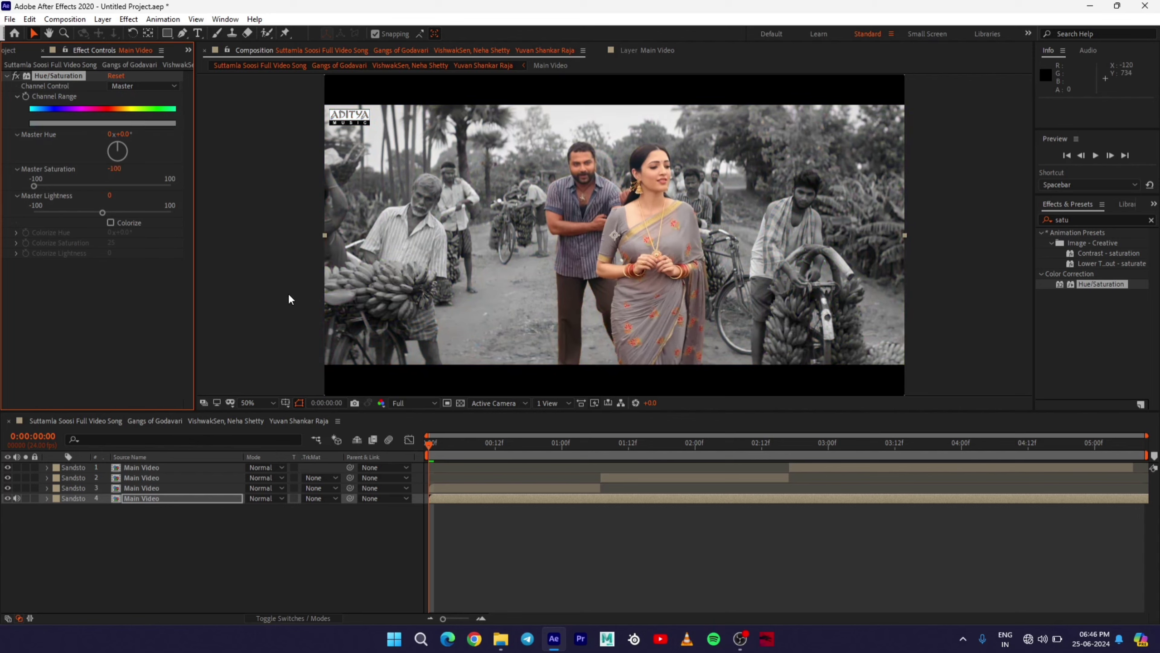
drag(444, 444, 535, 462)
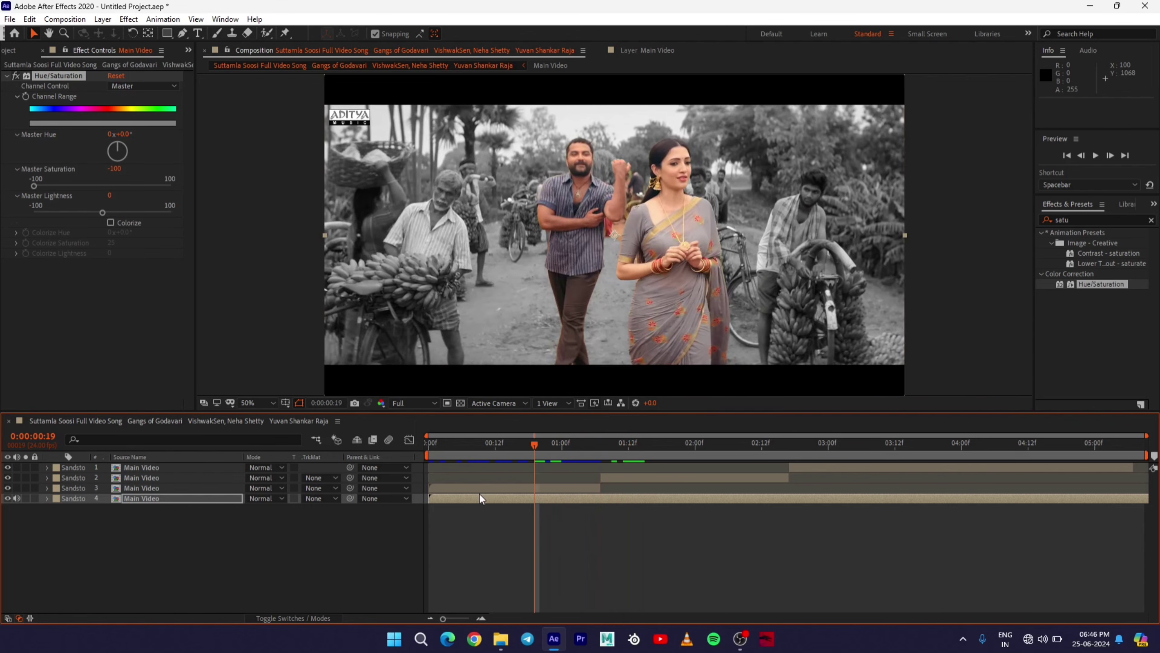
- Open the source composition of the first cut-out clip and return to the main composition
double_click(469, 486)
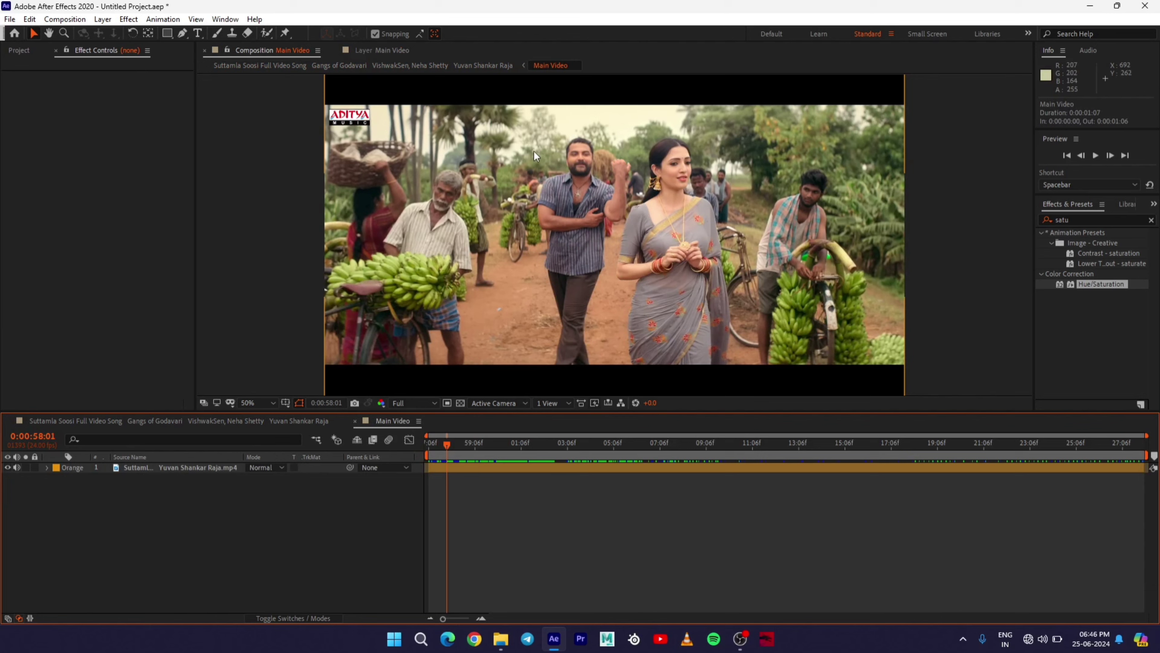
click(291, 421)
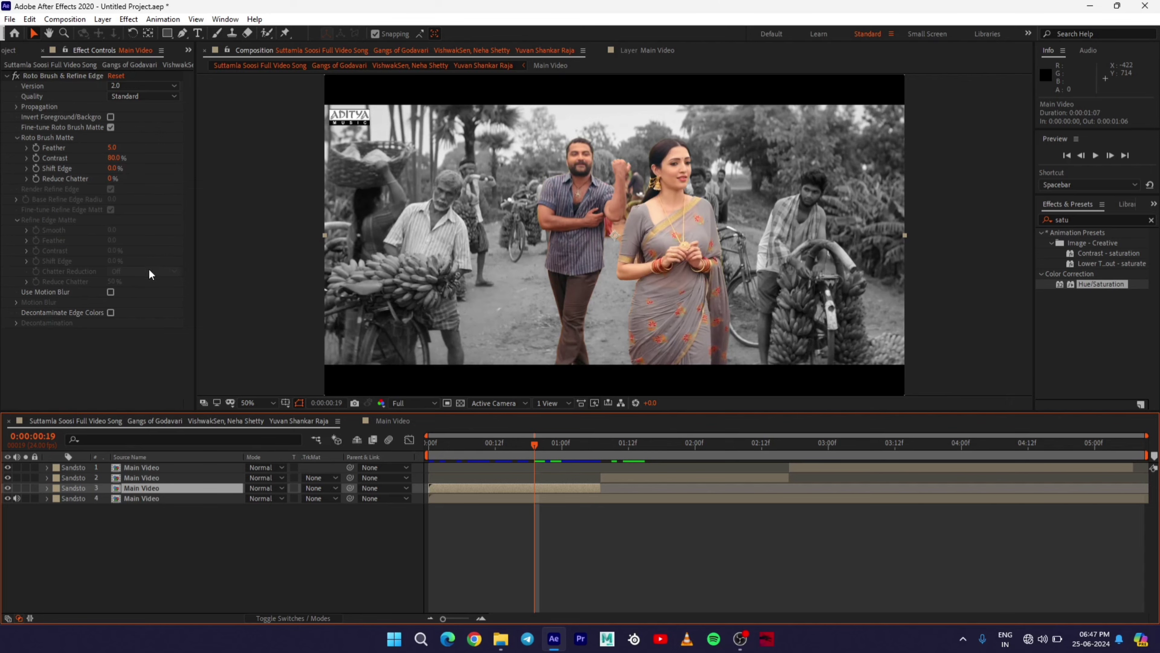
- Scrub through the main composition to check the coloured cut-outs against the desaturated background
scroll(669, 142, up, 2)
scroll(642, 176, down, 6)
scroll(576, 226, up, 4)
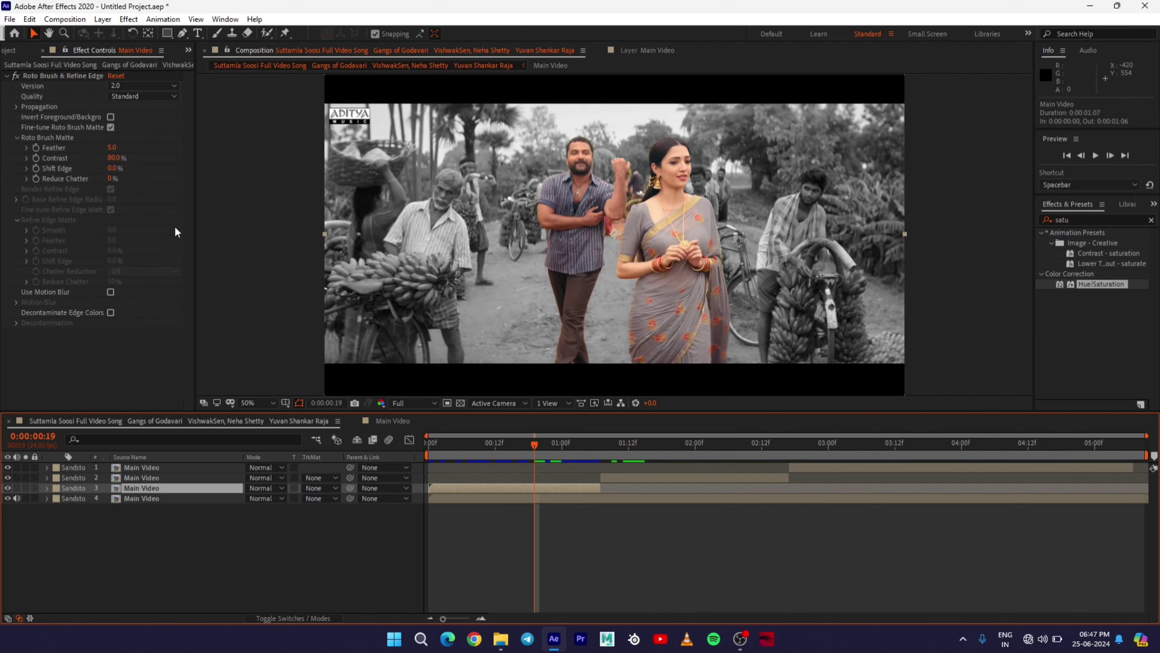
drag(535, 443, 824, 470)
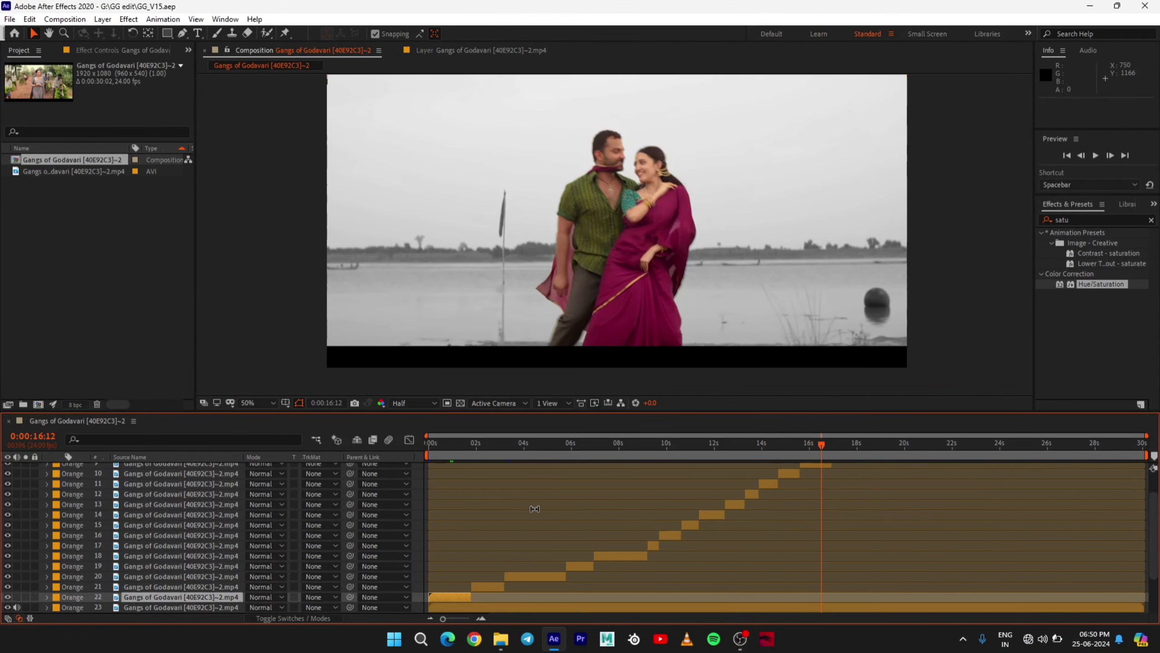
- Look over the layer stack of the GG_V15.aep composition and check the frame at 0:00:18:01
scroll(536, 514, down, 1)
scroll(537, 514, up, 1)
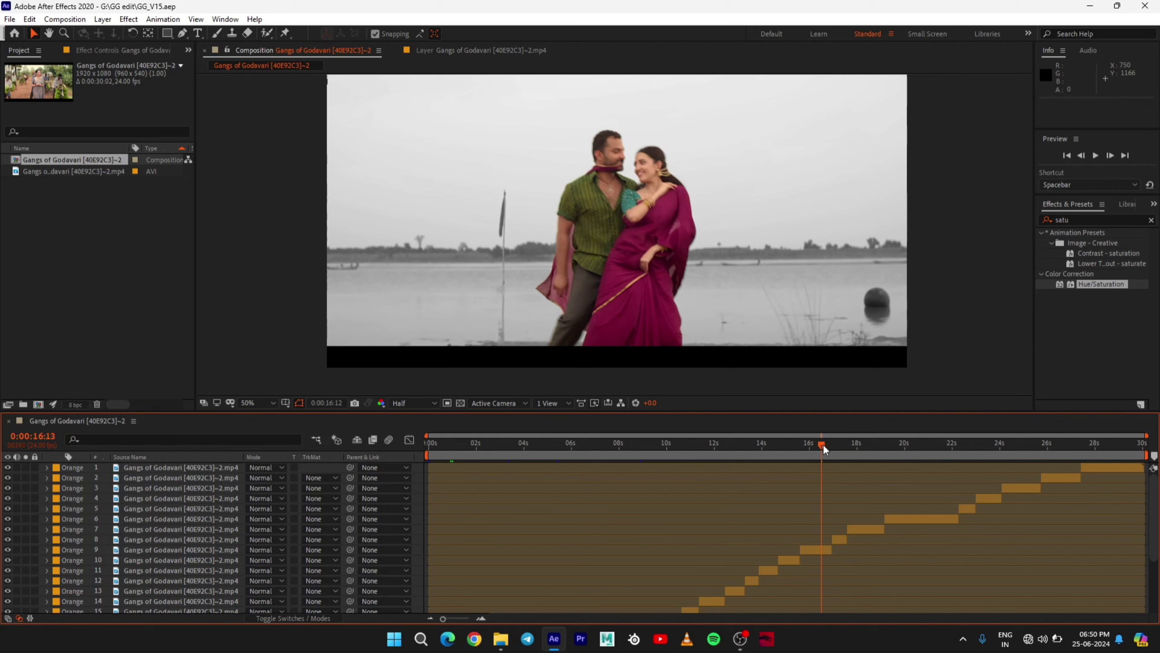
drag(821, 444, 858, 446)
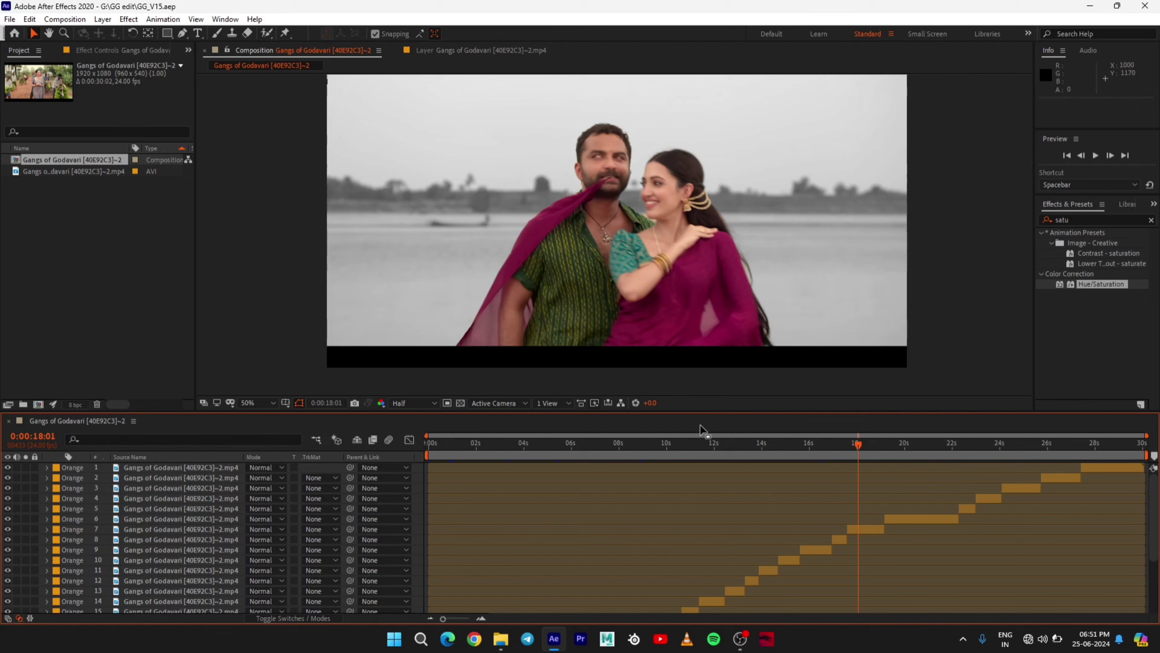
- Look at the export options available for the composition and close them without choosing one
click(15, 22)
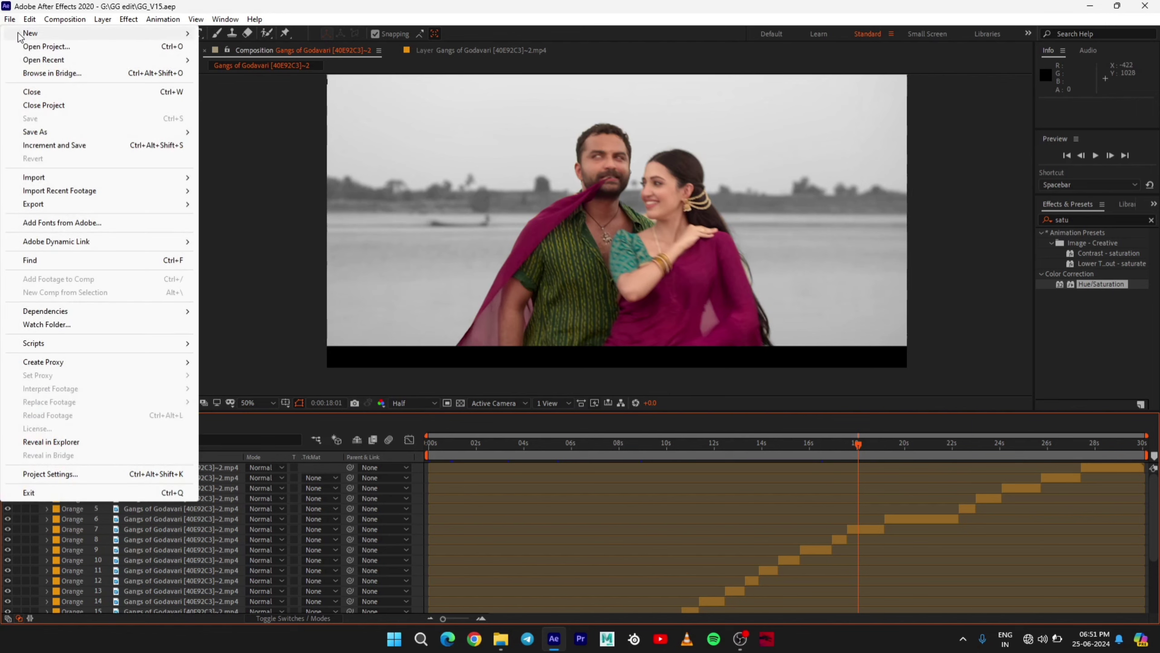
mouse_move(64, 204)
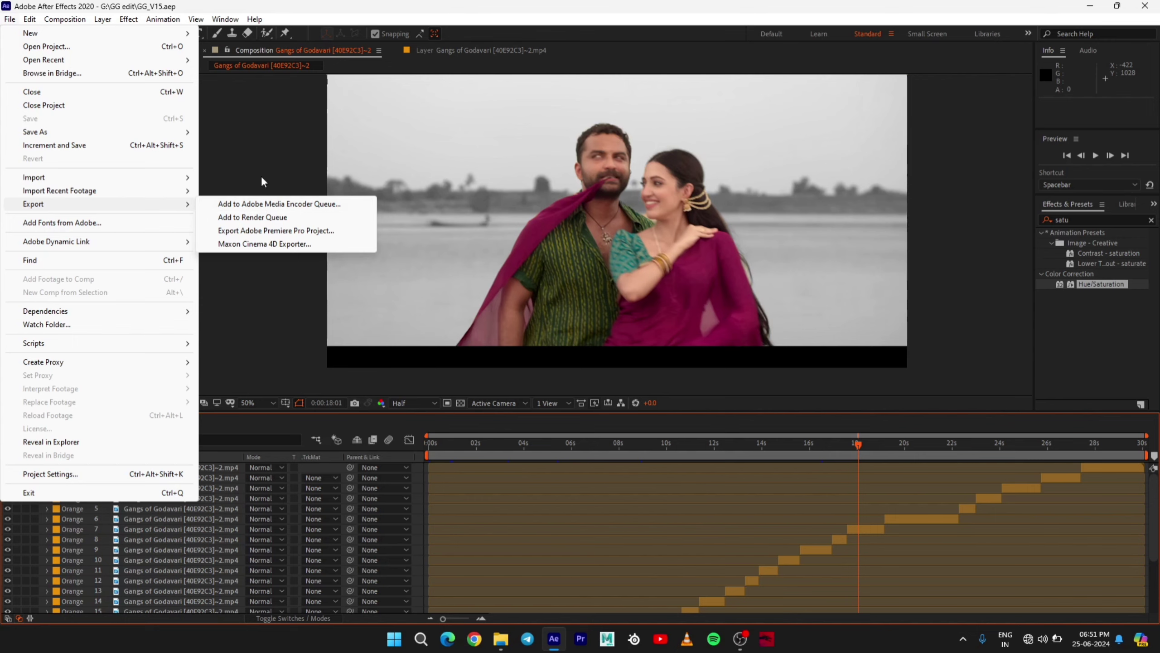
click(257, 136)
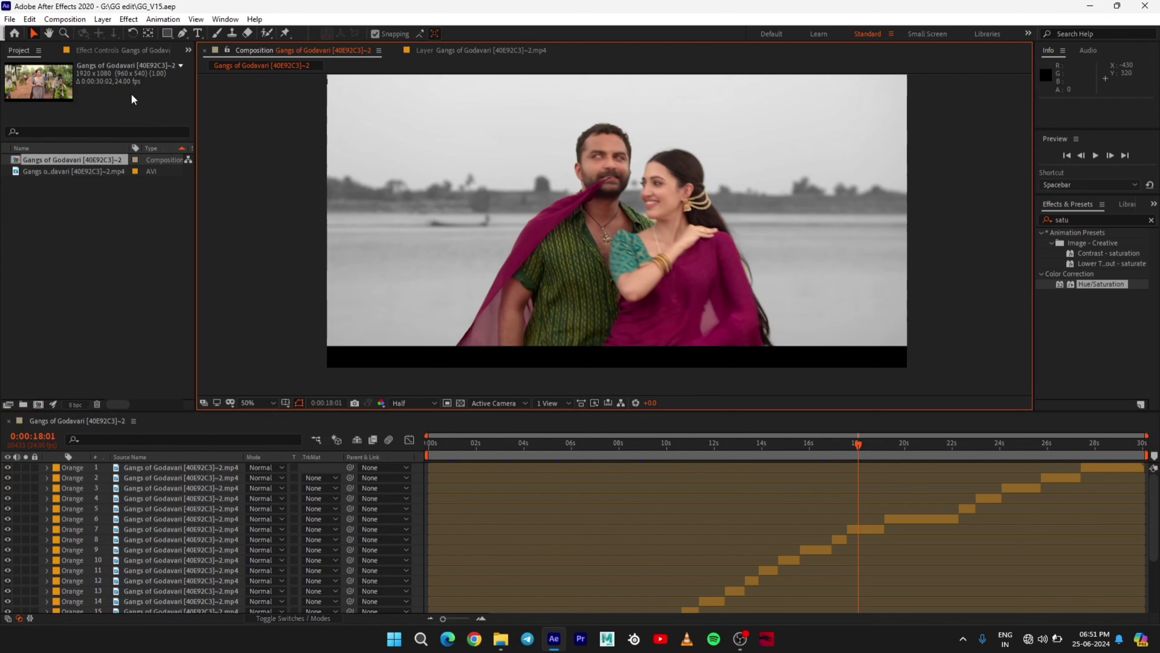